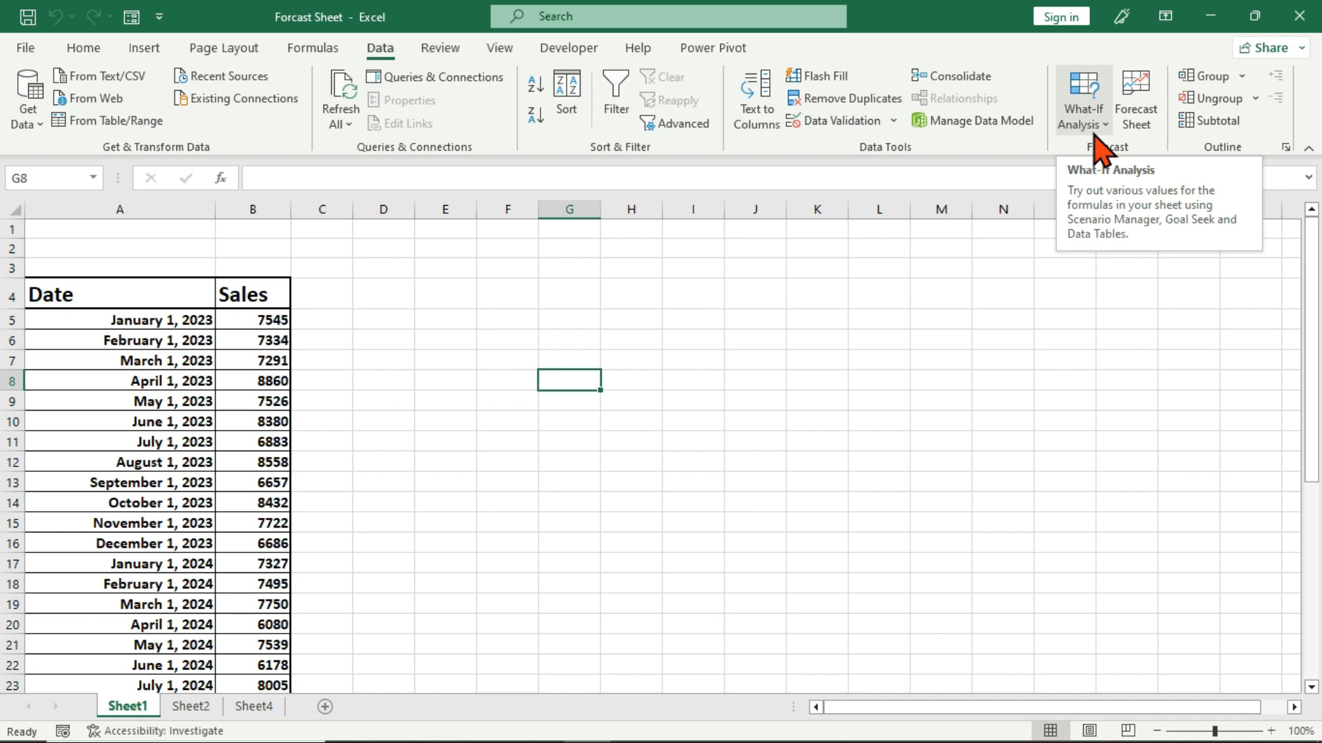
left_click(1095, 132)
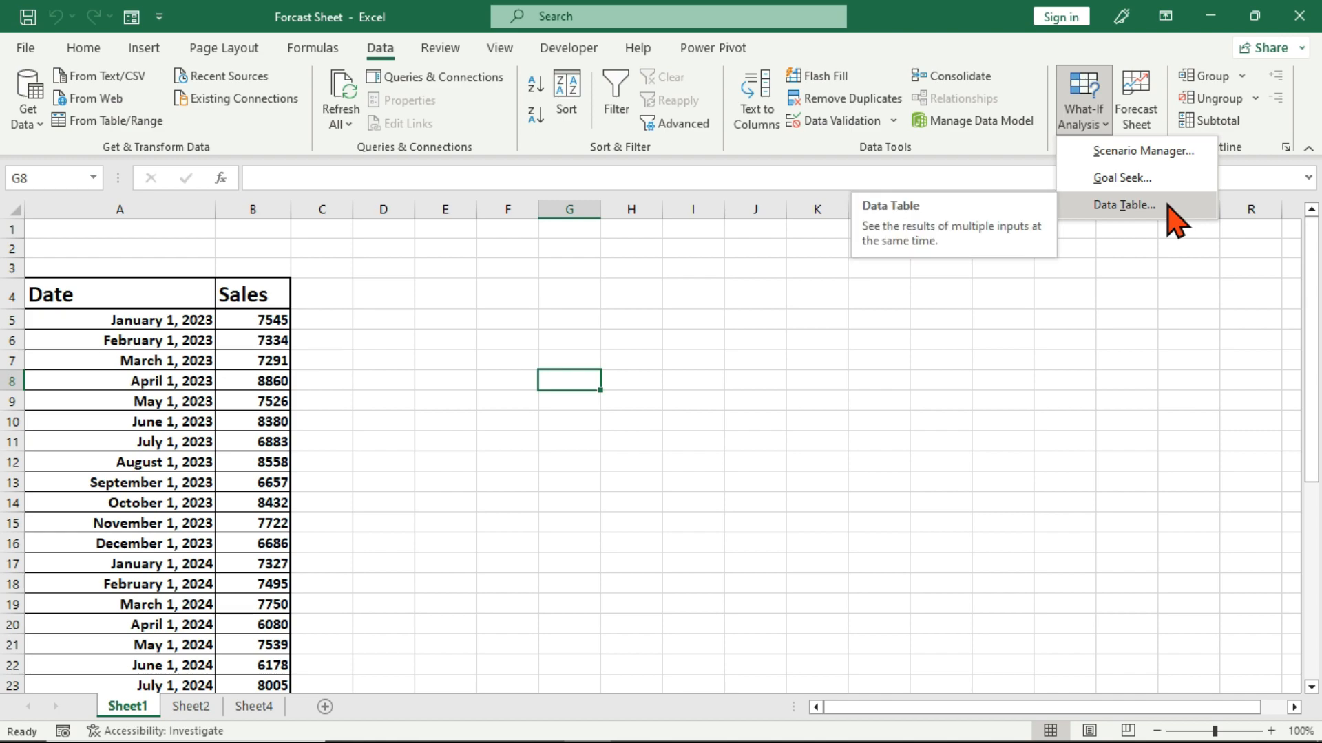
left_click(950, 317)
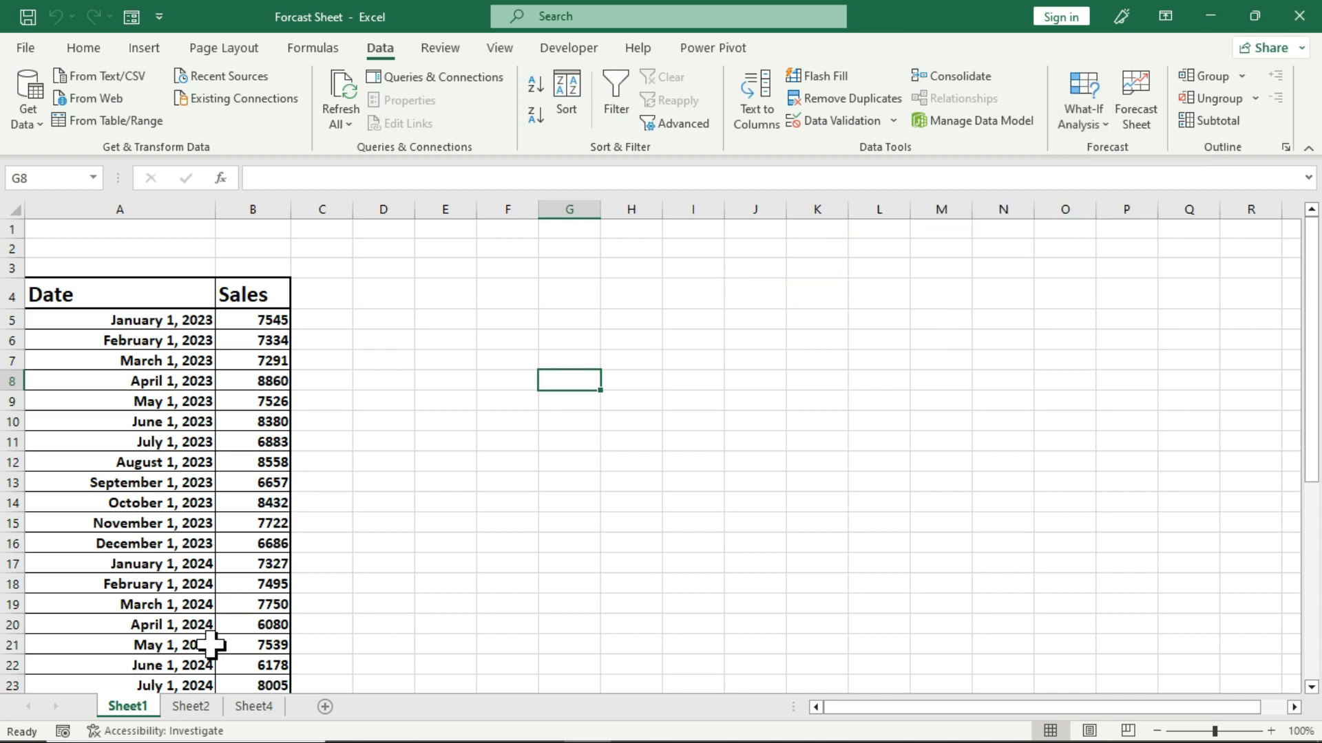
Switch to Sheet2 and go through the item, rate and quantity labels of the keyboard table.
left_click(191, 707)
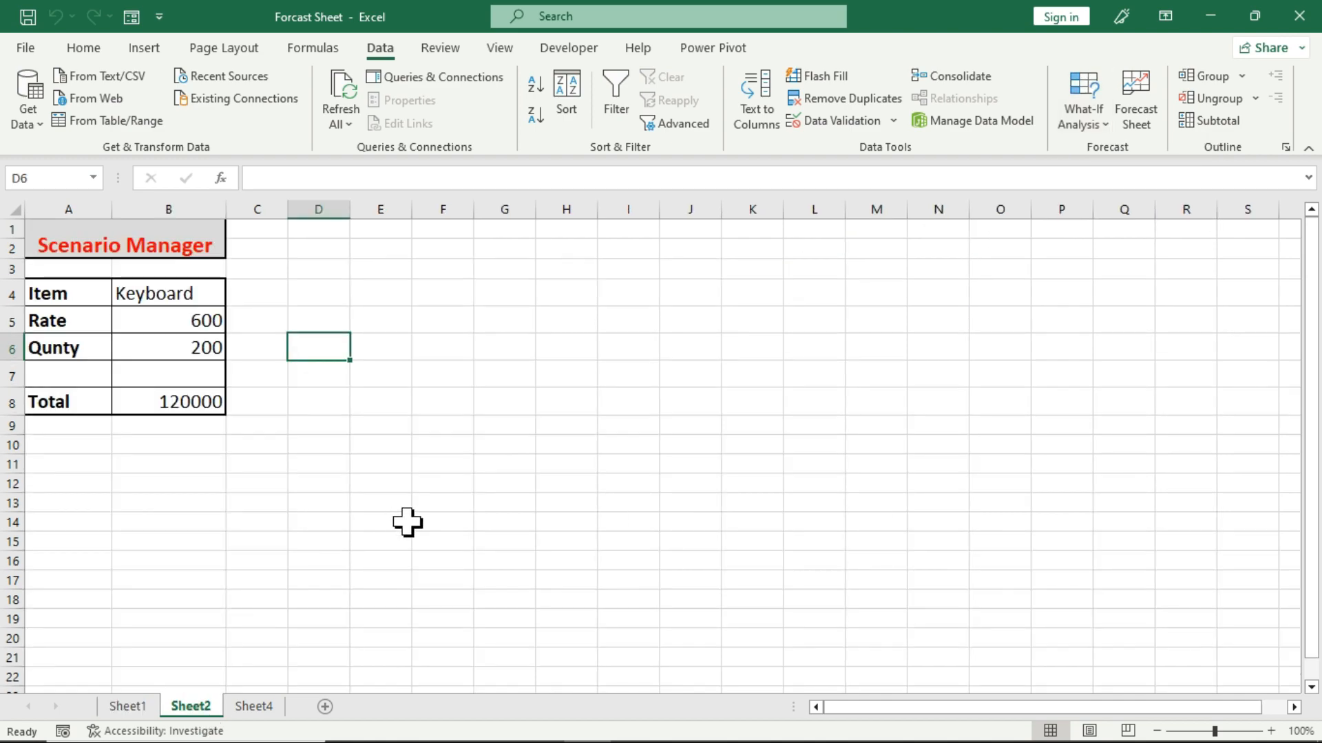
left_click(444, 489)
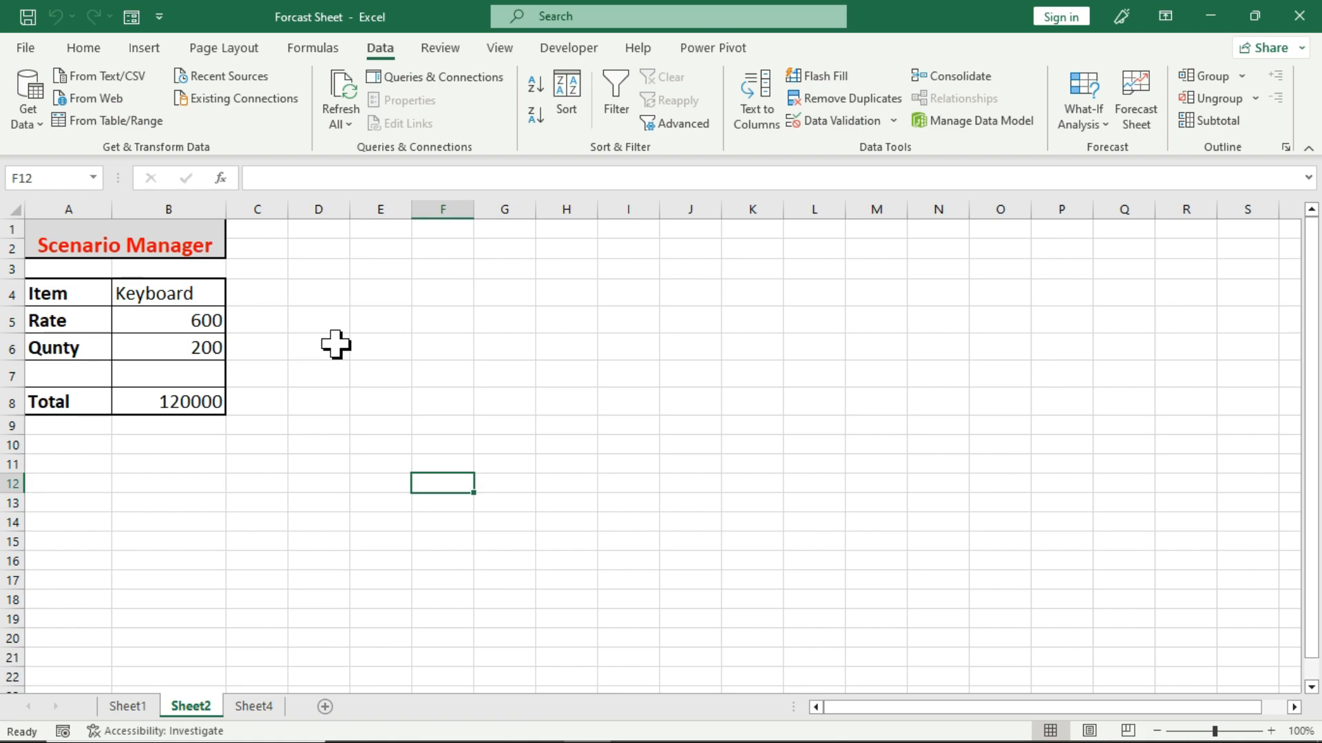
left_click(331, 346)
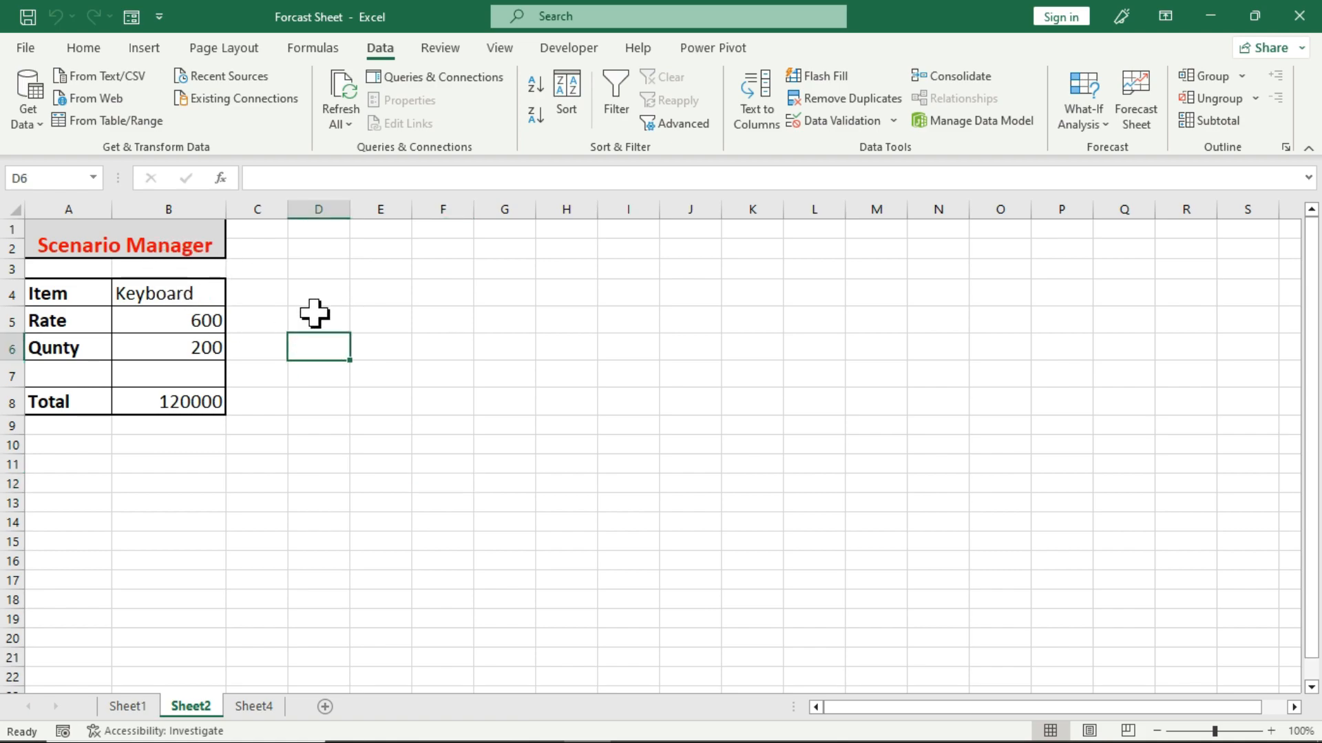
left_click(47, 294)
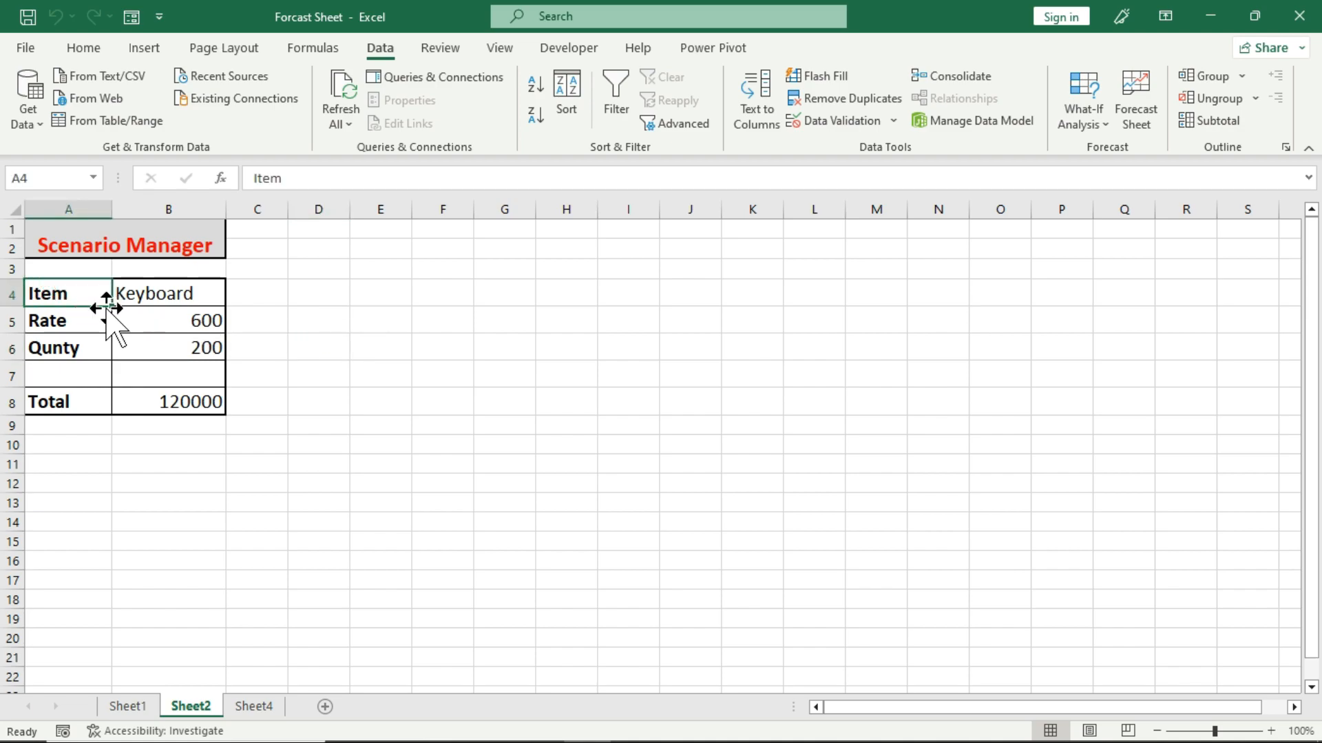
left_click(40, 320)
left_click(28, 348)
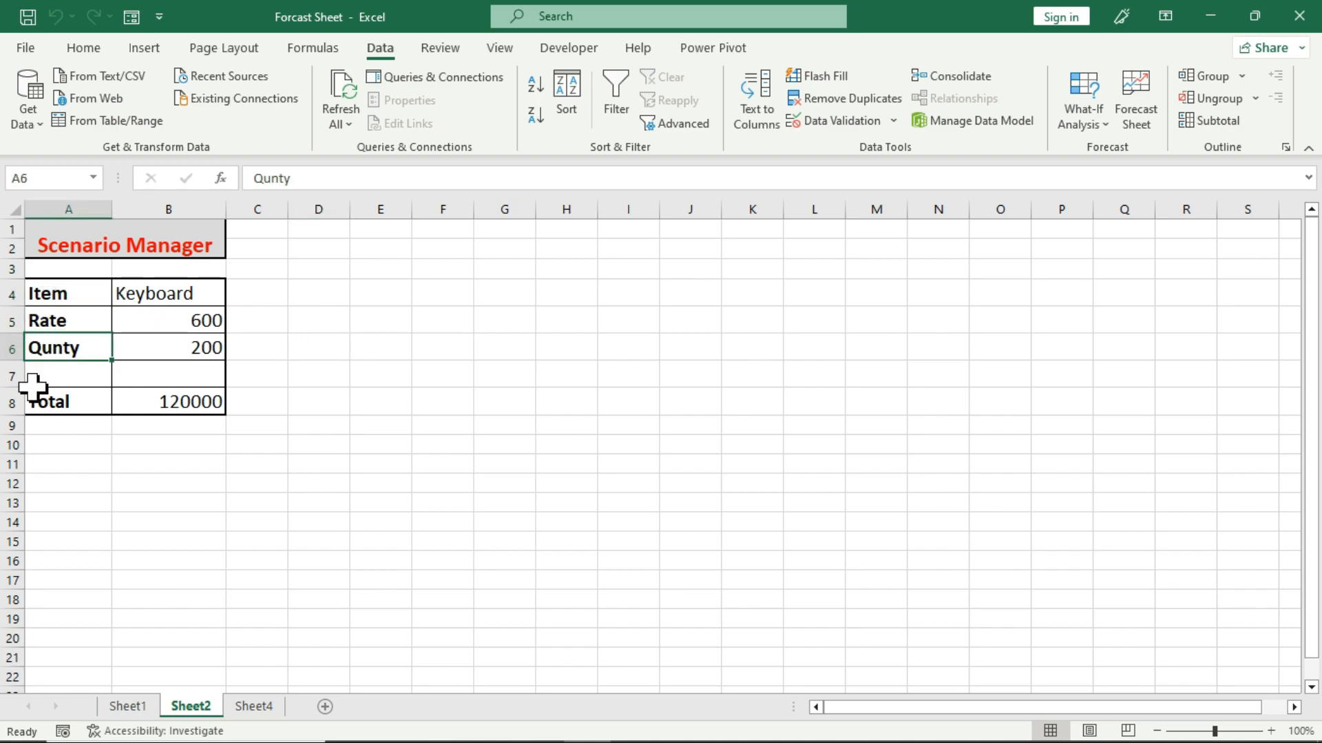
Clear the keyboard table's total in B8 and re-enter it as rate times quantity with the formula =(B5*B6).
left_click(162, 402)
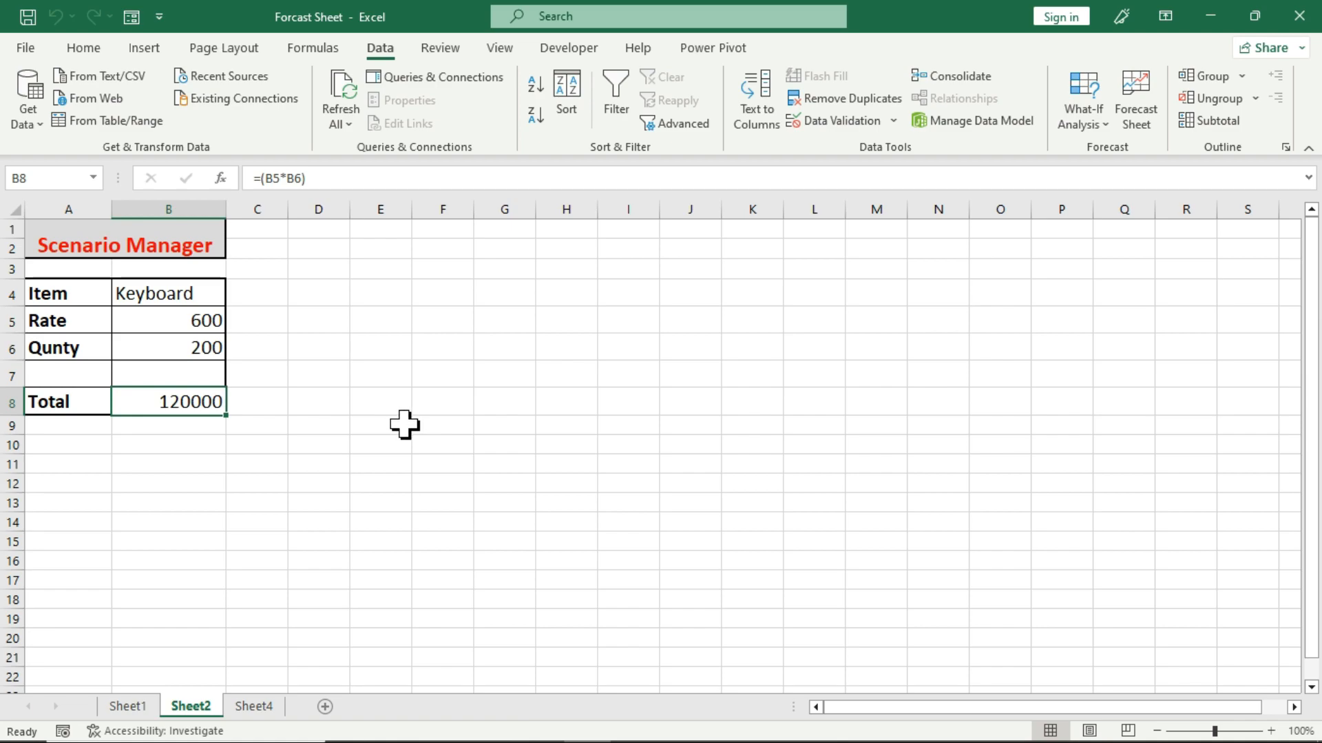
key("Delete")
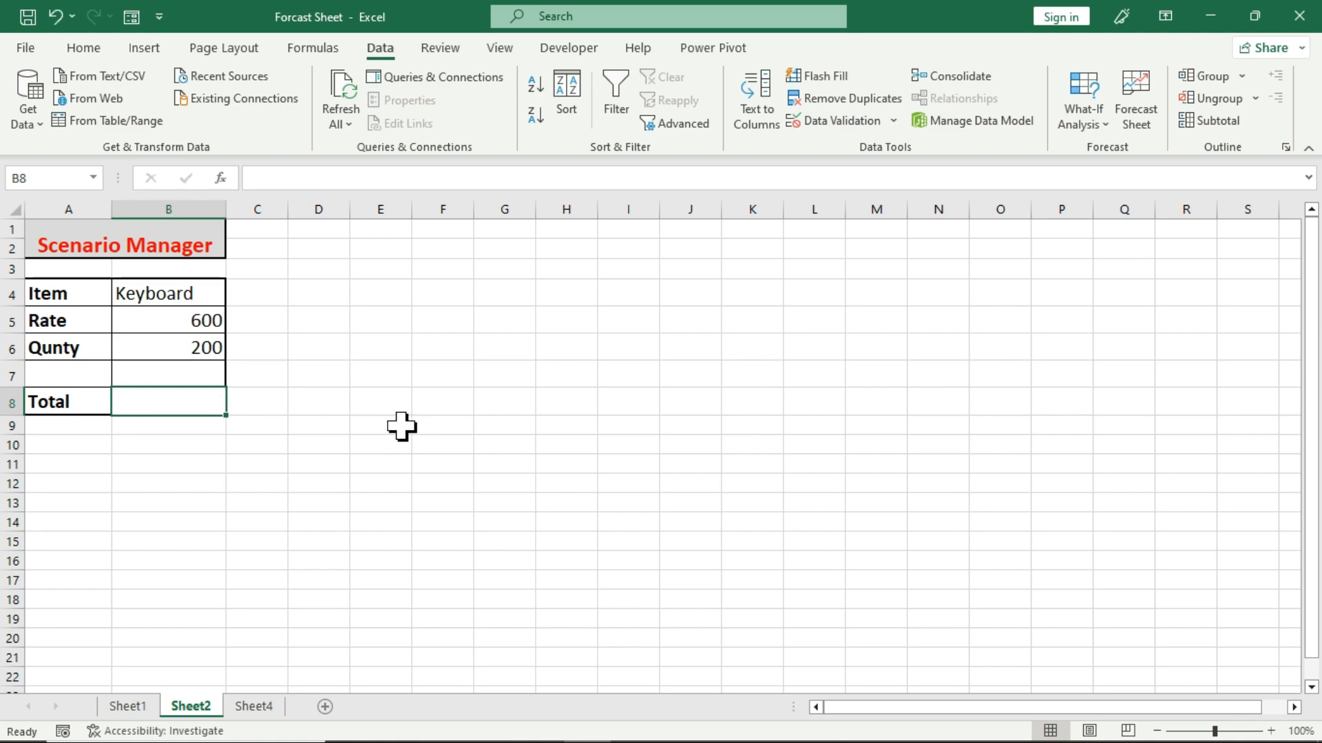
type("=(")
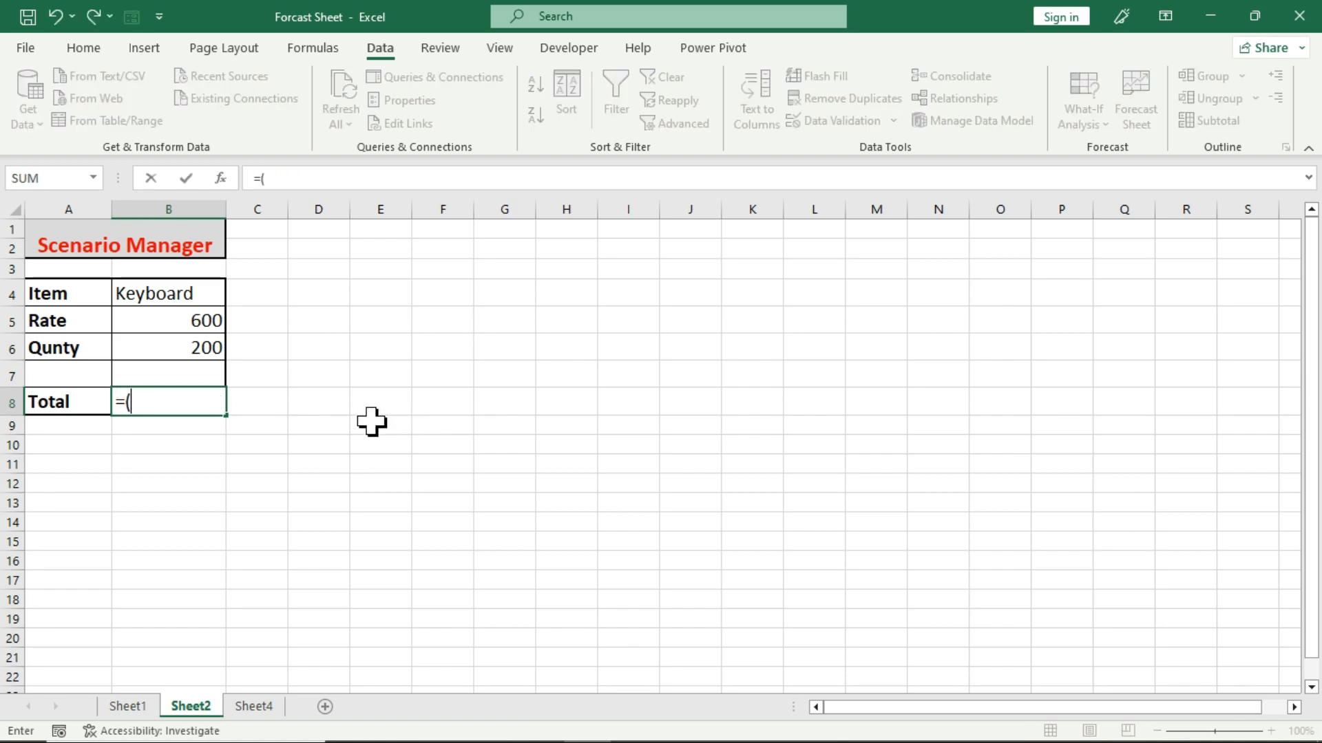
left_click(192, 319)
type("*")
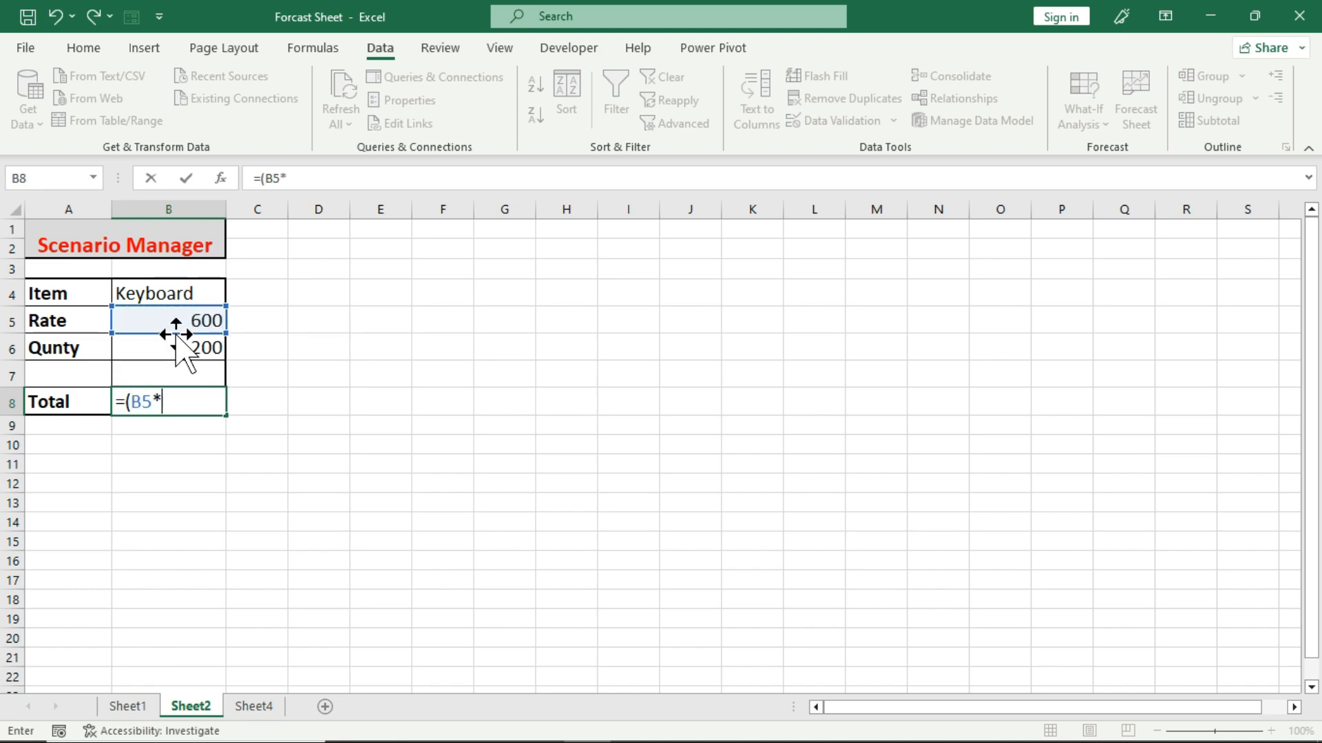
left_click(165, 349)
type(")")
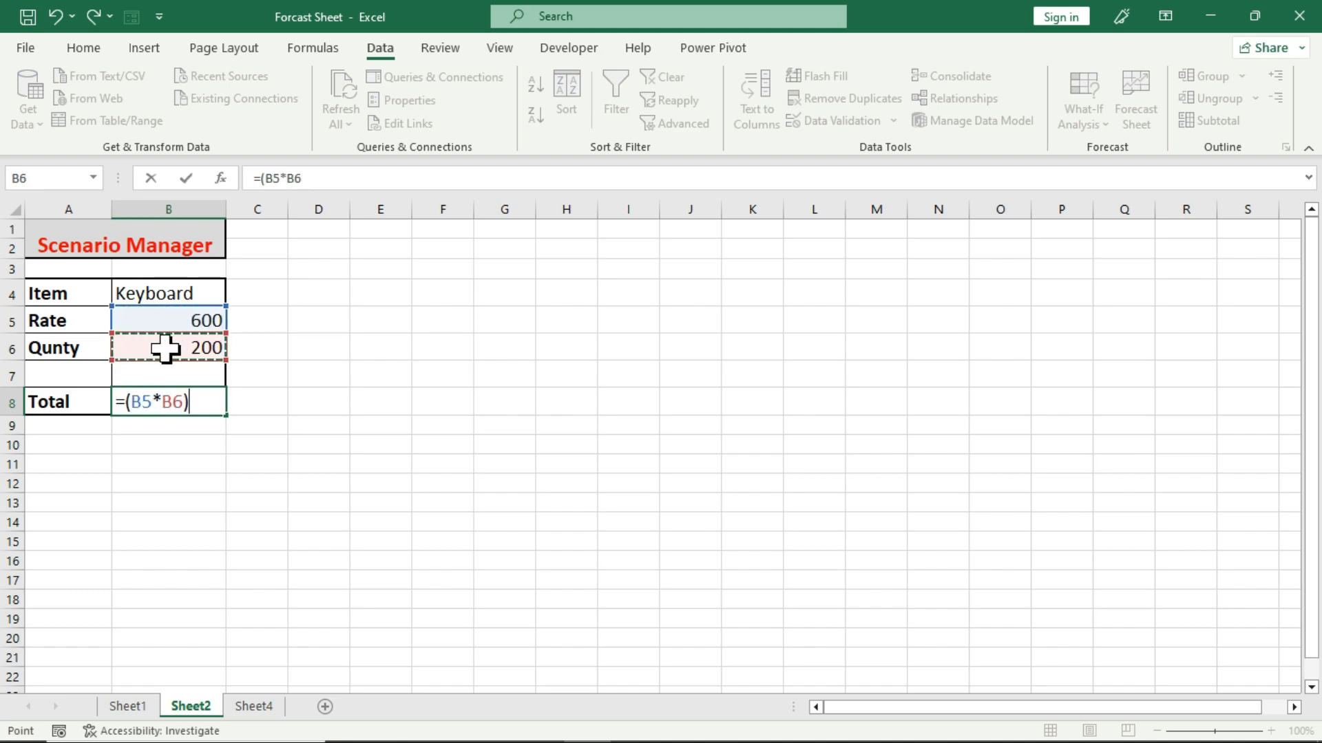
key("Return")
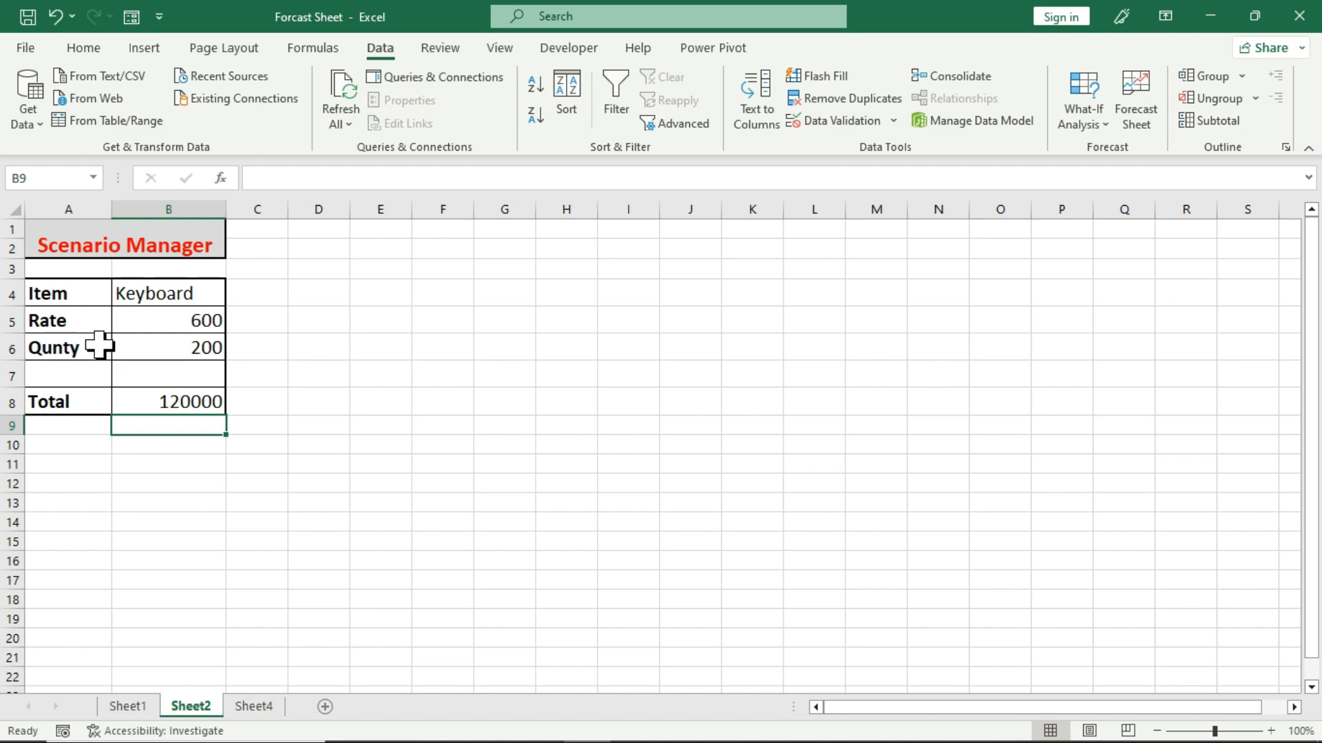
Examine the rate and quantity inputs in B5 and B6 and the total formula in B8 that depends on them.
left_click(144, 349)
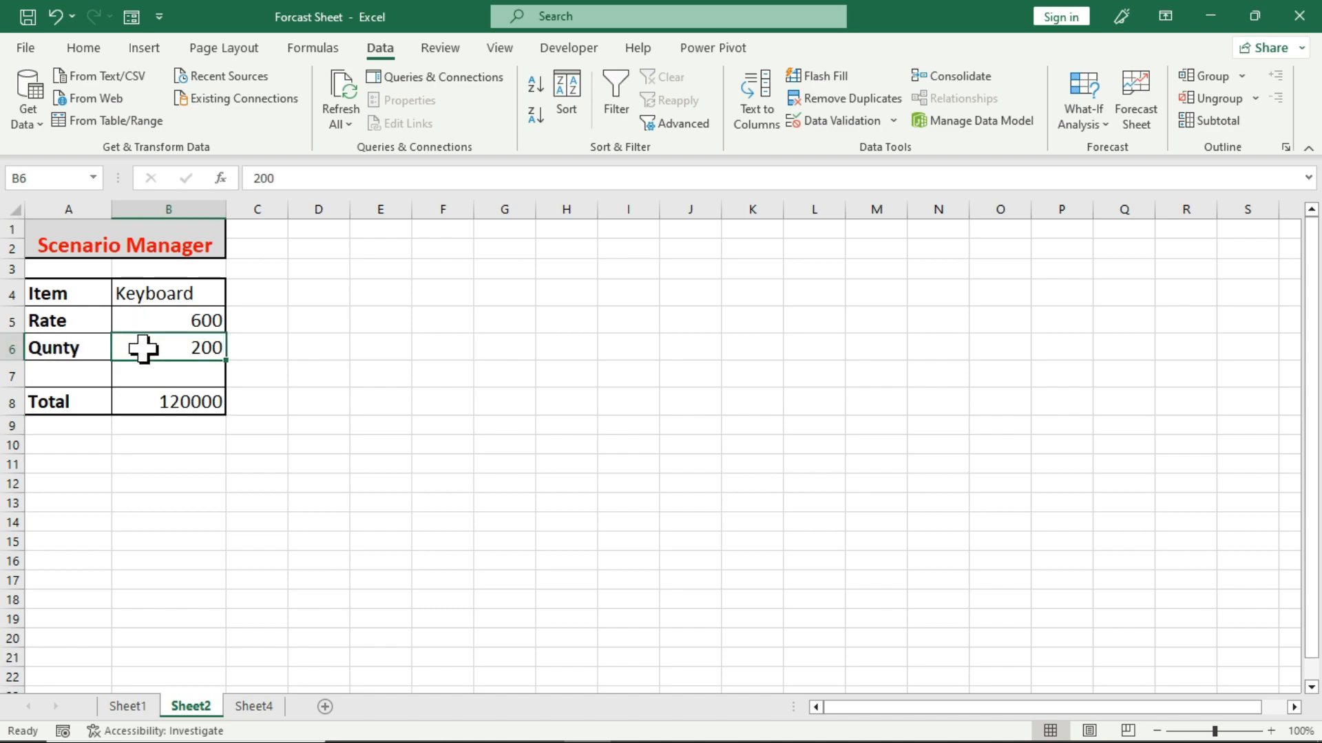
left_click(142, 319)
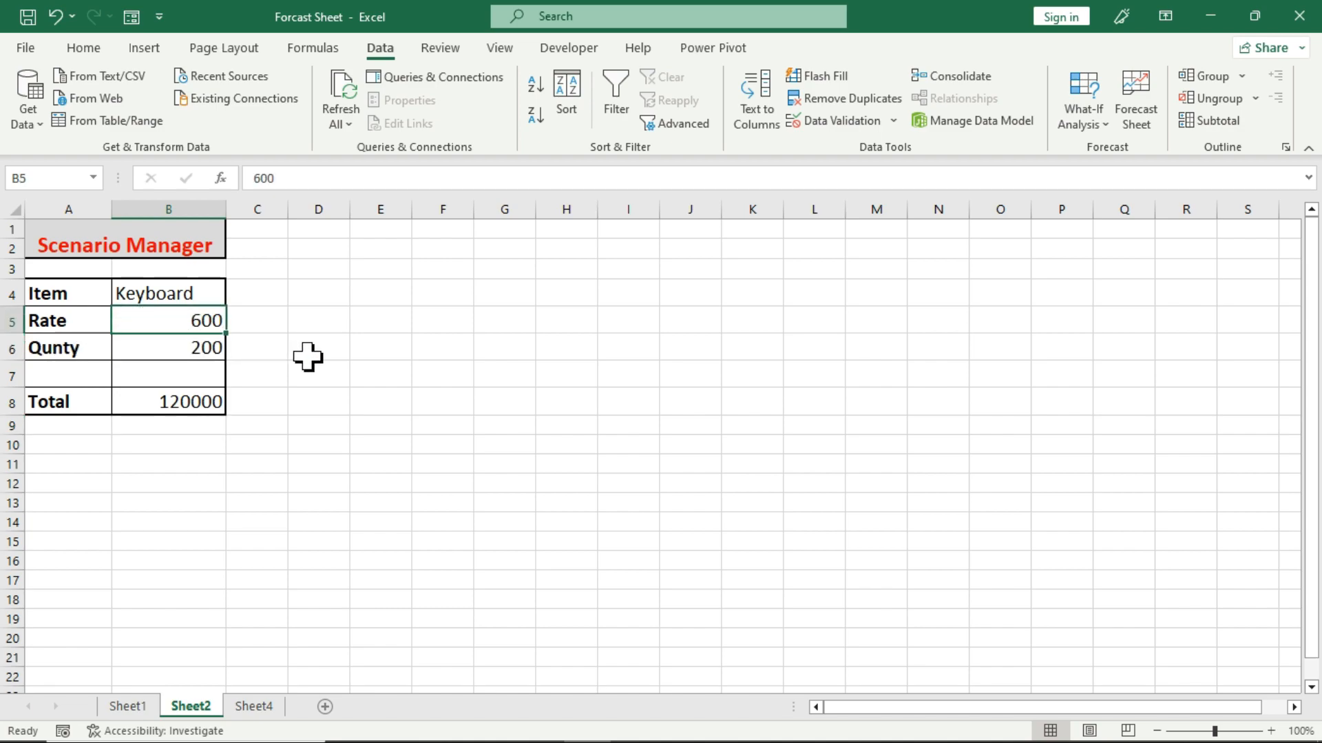
left_click(163, 399)
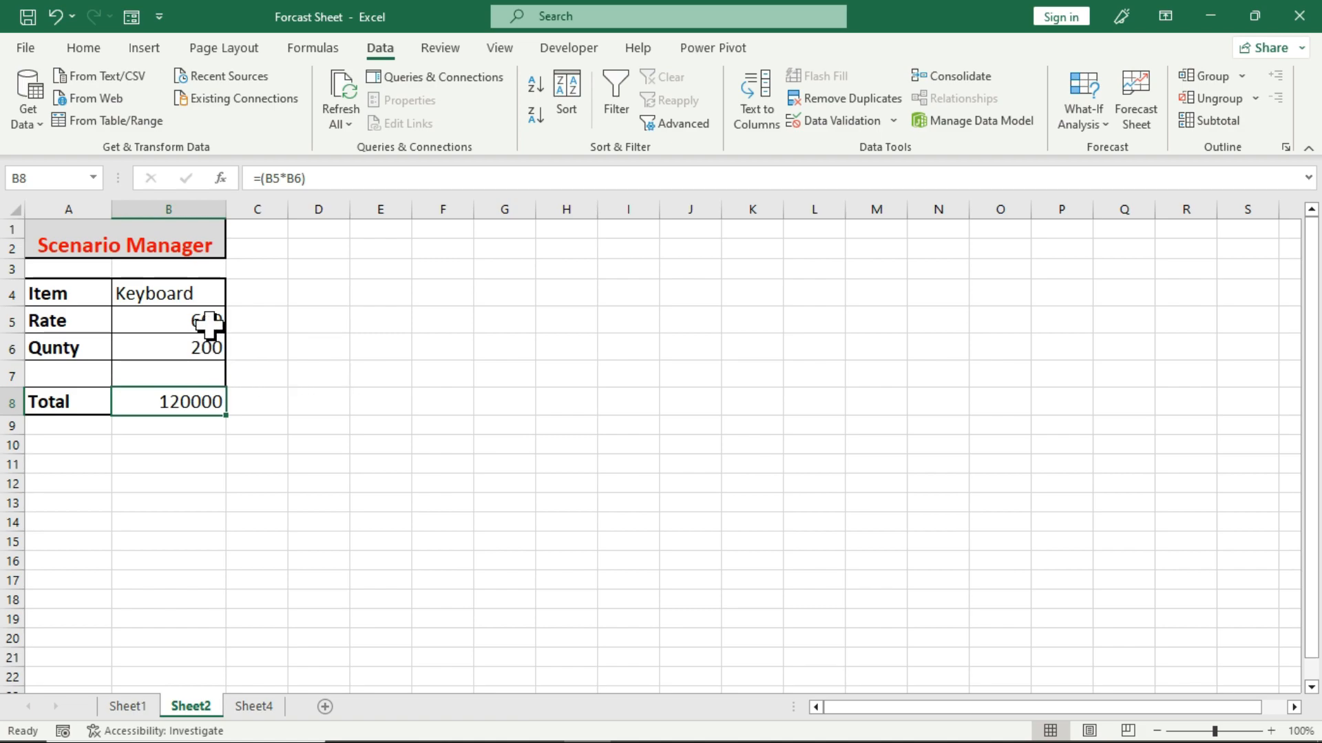
left_click_drag(258, 294, 249, 401)
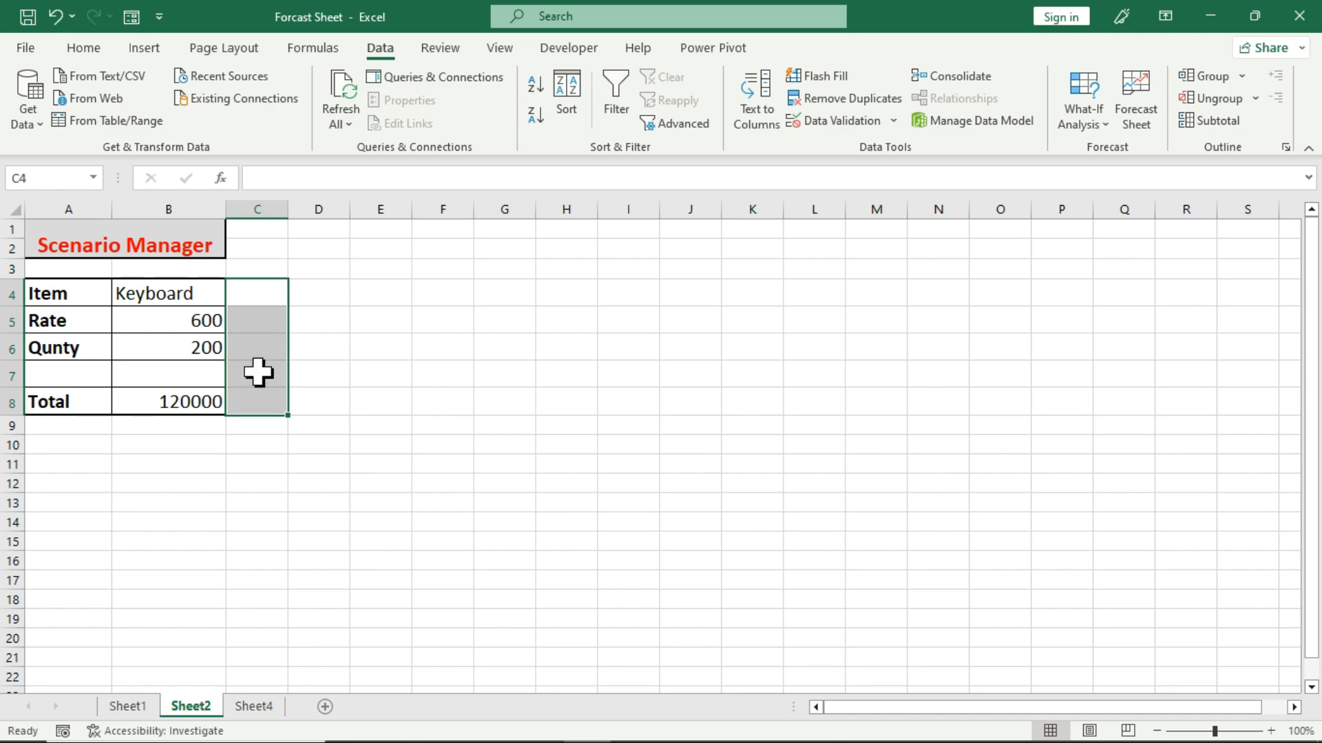
left_click(317, 320)
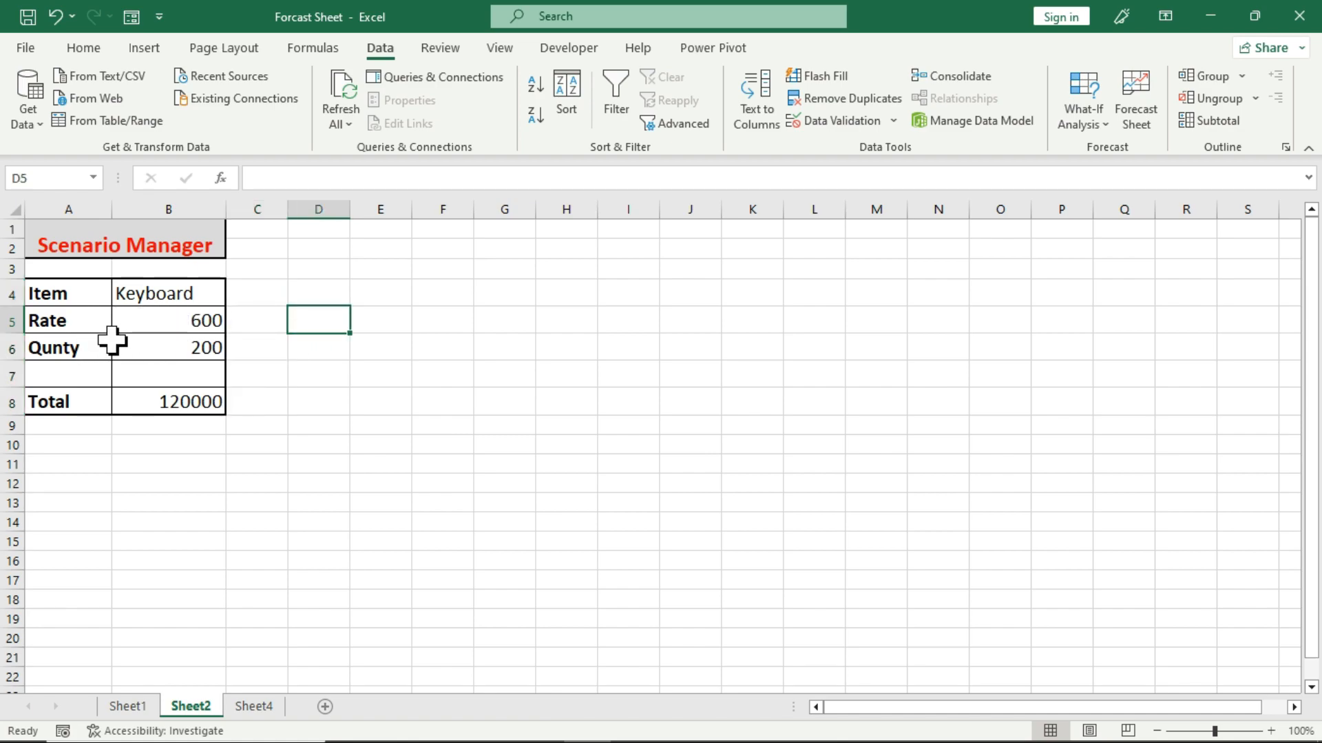
left_click(159, 322)
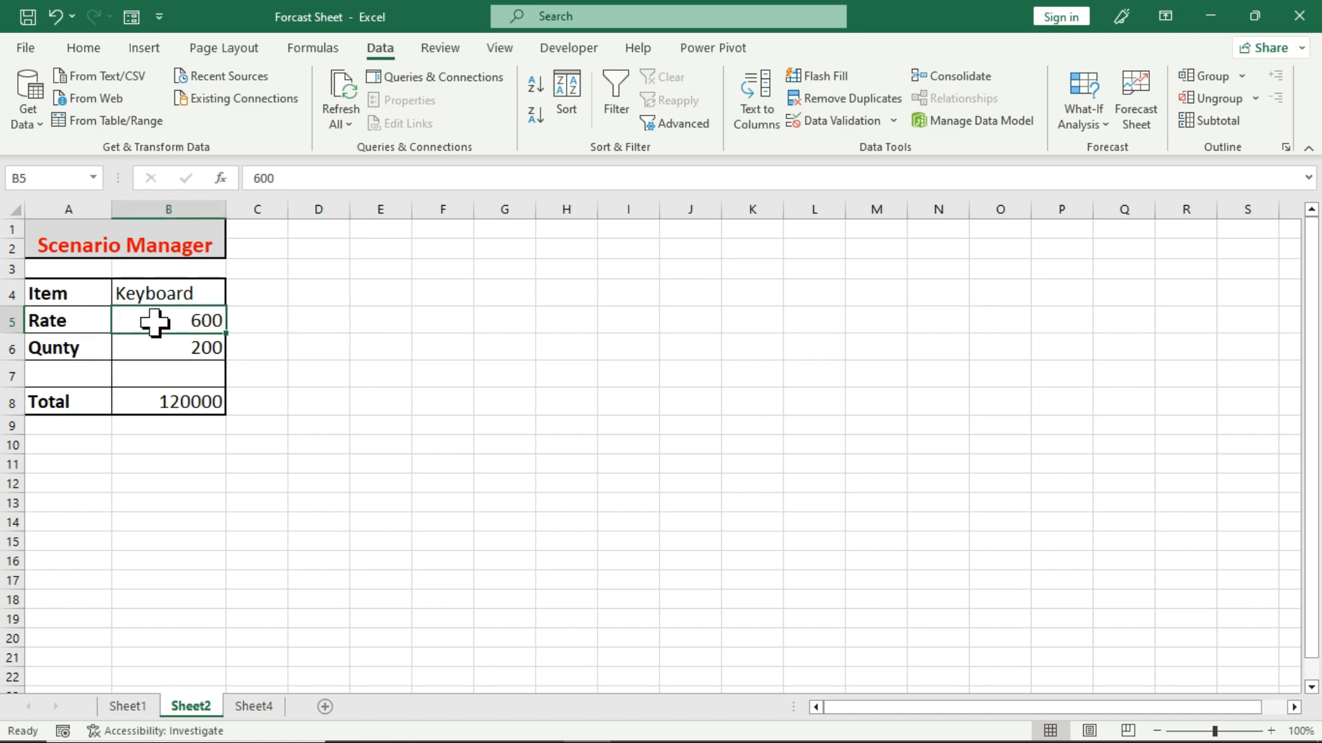
left_click(151, 348)
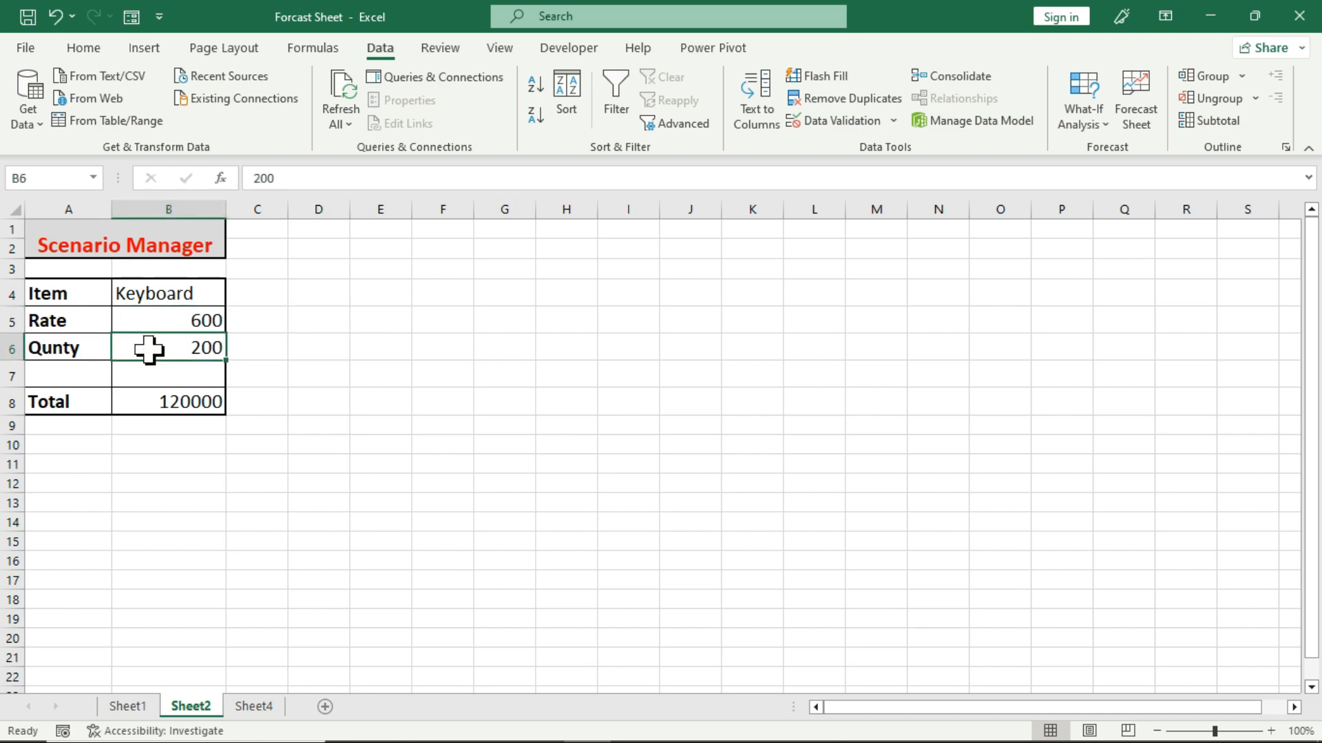
left_click(143, 404)
left_click(204, 479)
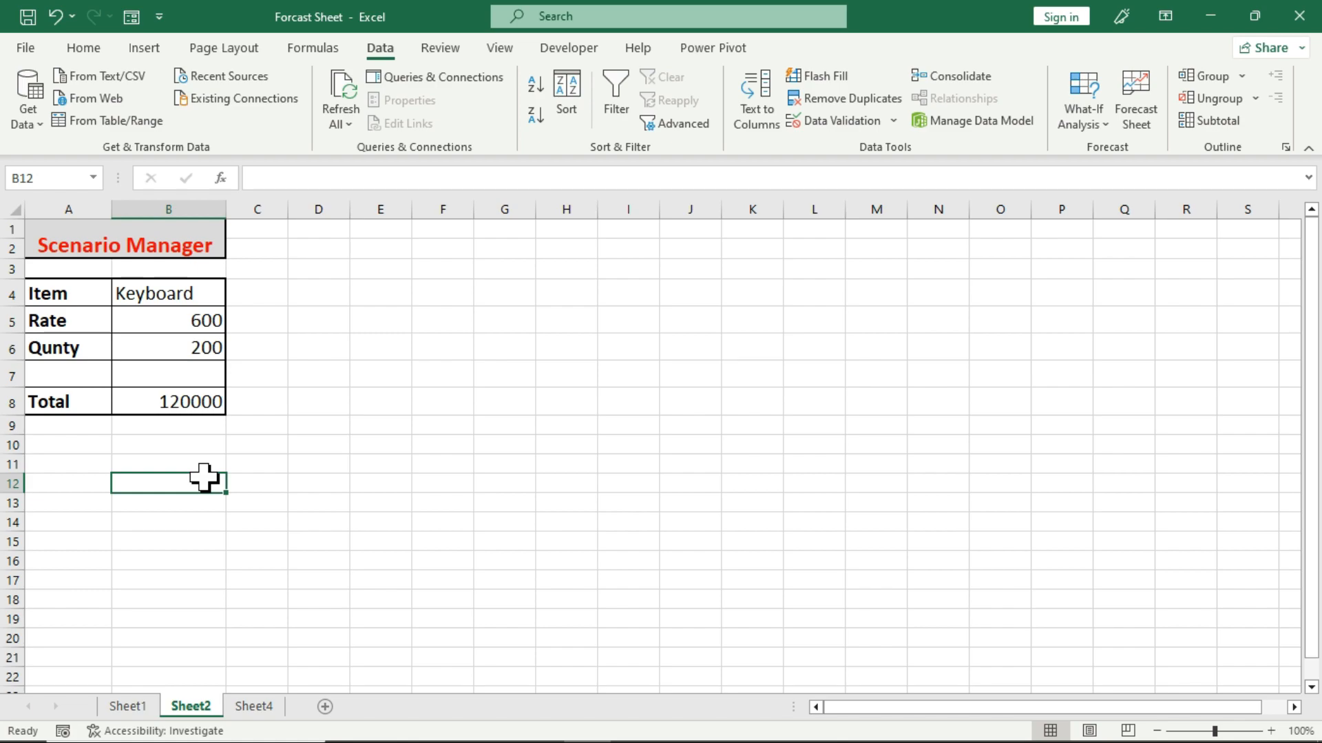
left_click(334, 399)
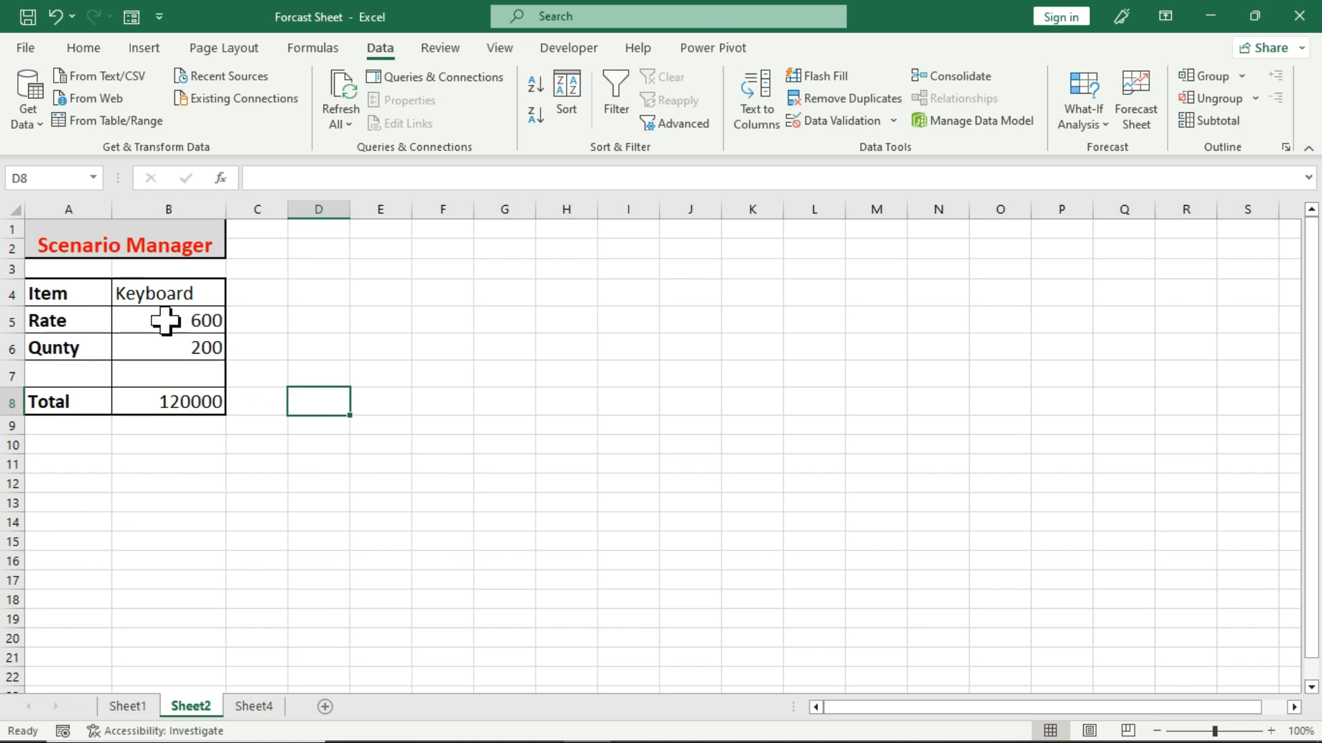
Start adding a scenario in Scenario Manager with the rate and quantity cells B5:B6 as the changing cells.
left_click_drag(169, 319, 159, 339)
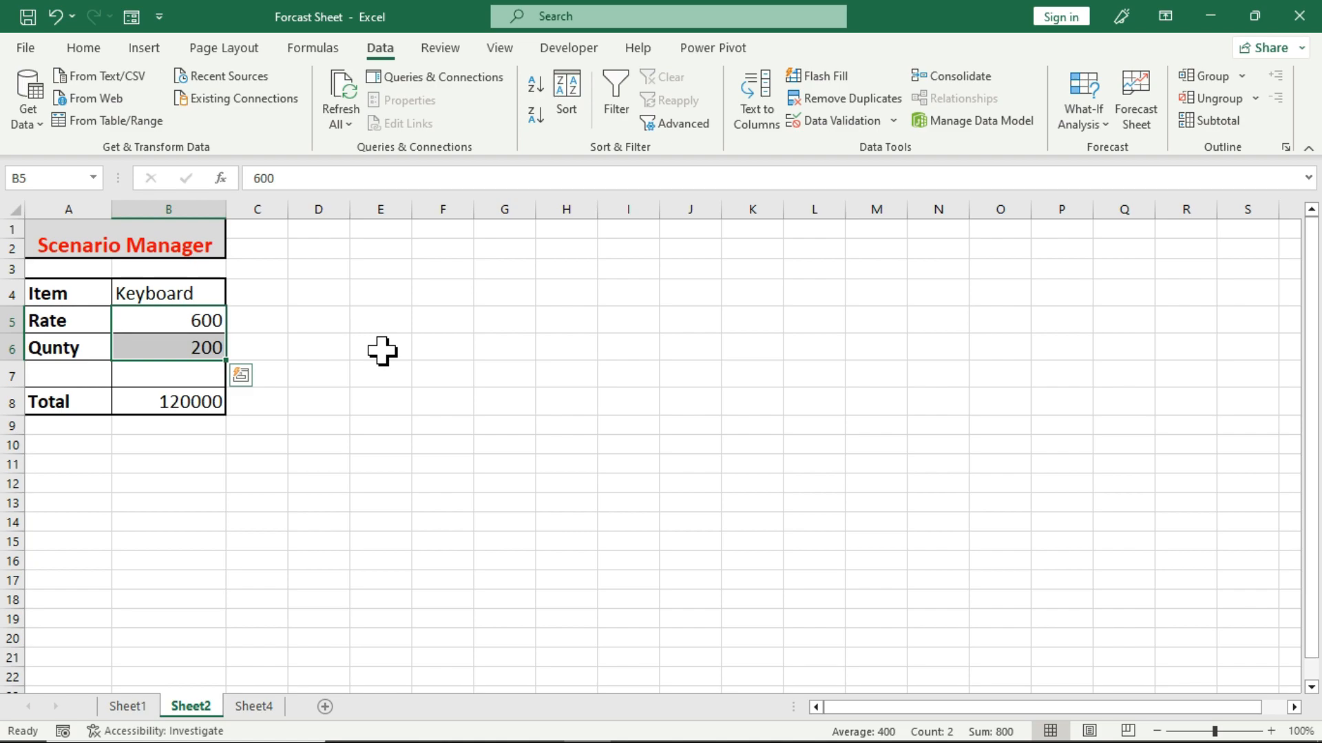
left_click(1082, 122)
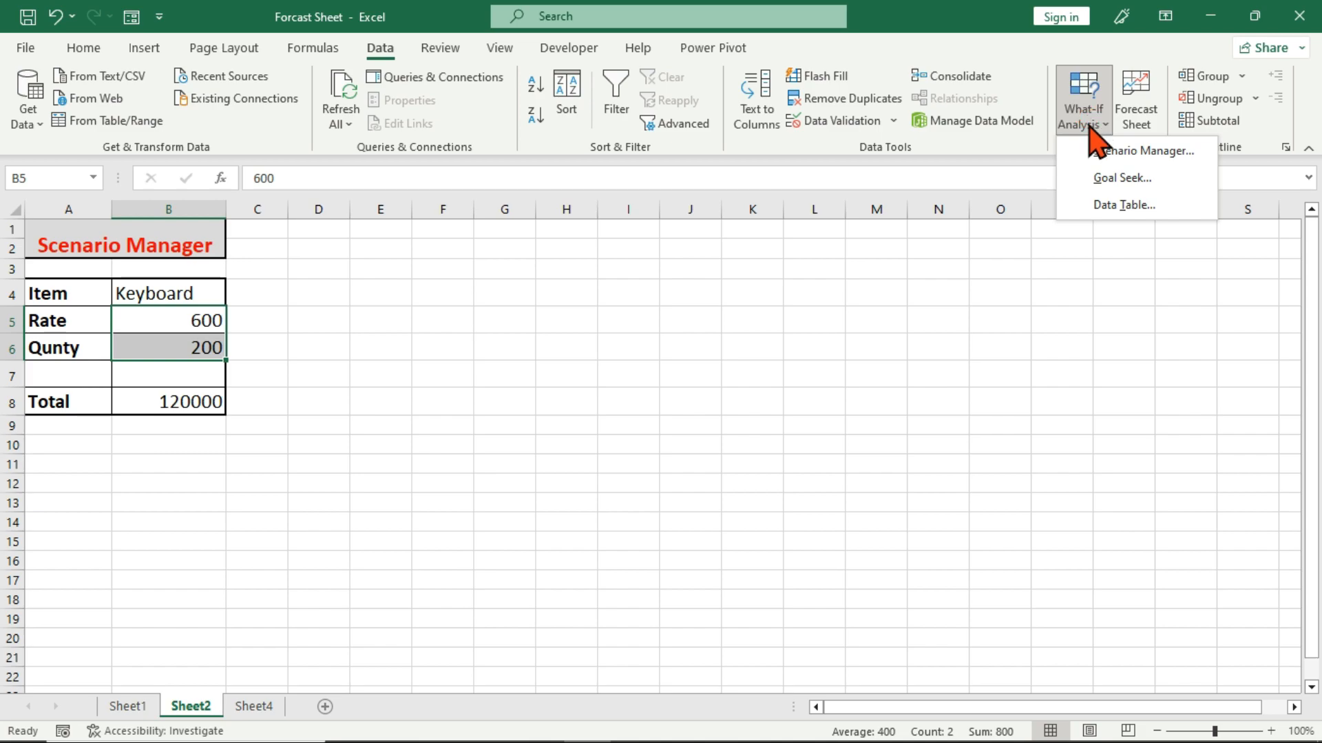
left_click(1176, 154)
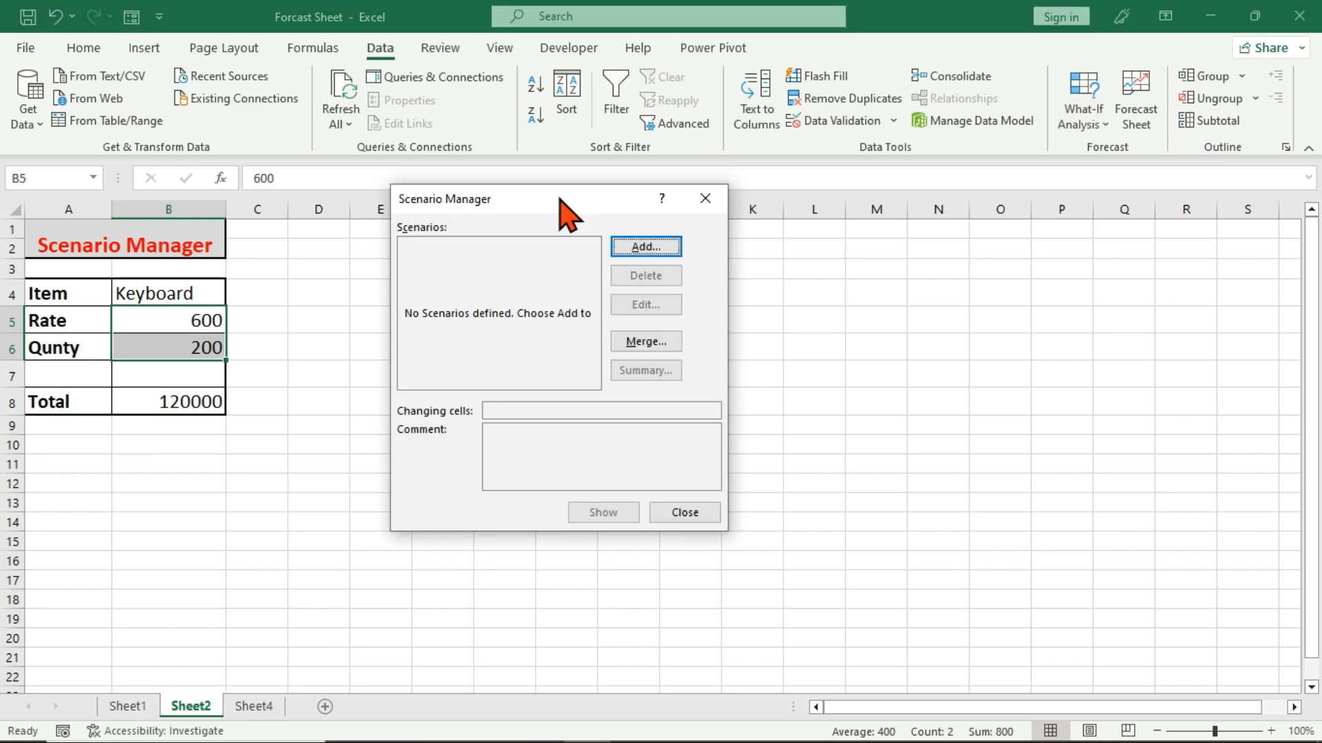
left_click_drag(559, 200, 563, 192)
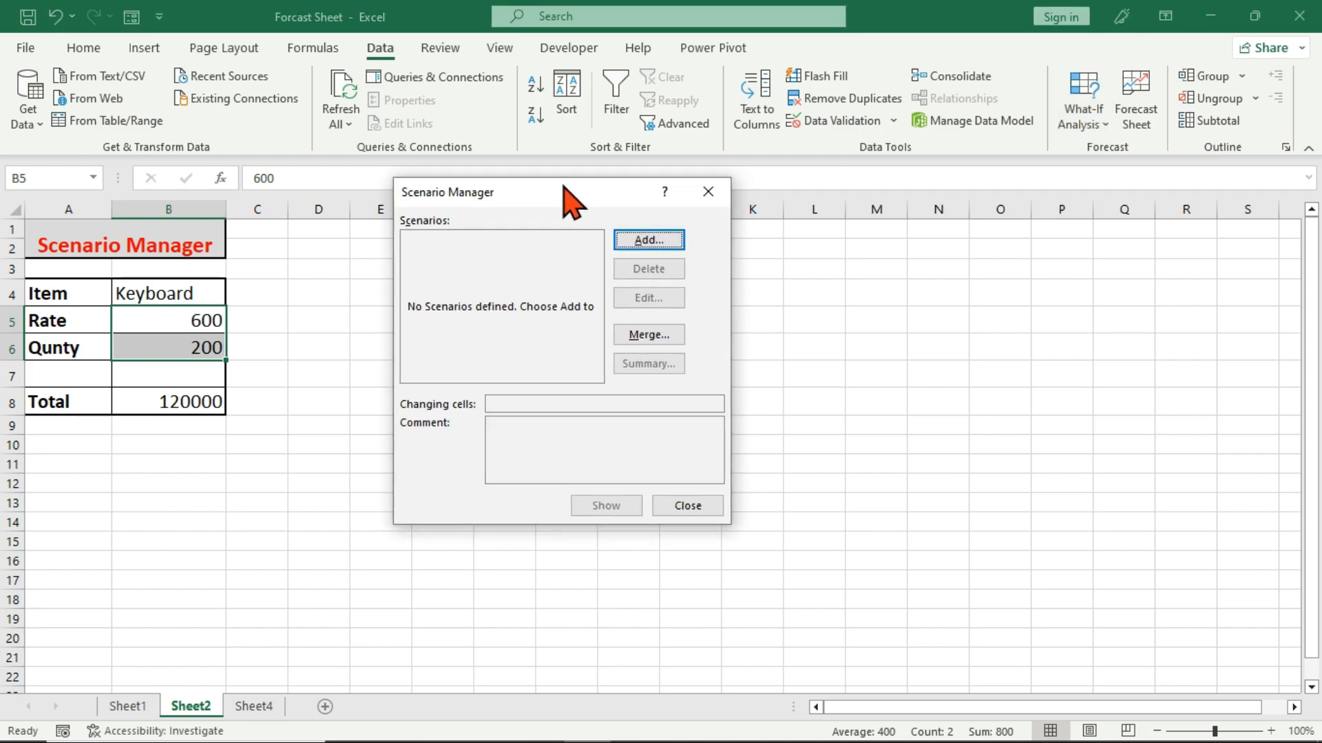
left_click(654, 241)
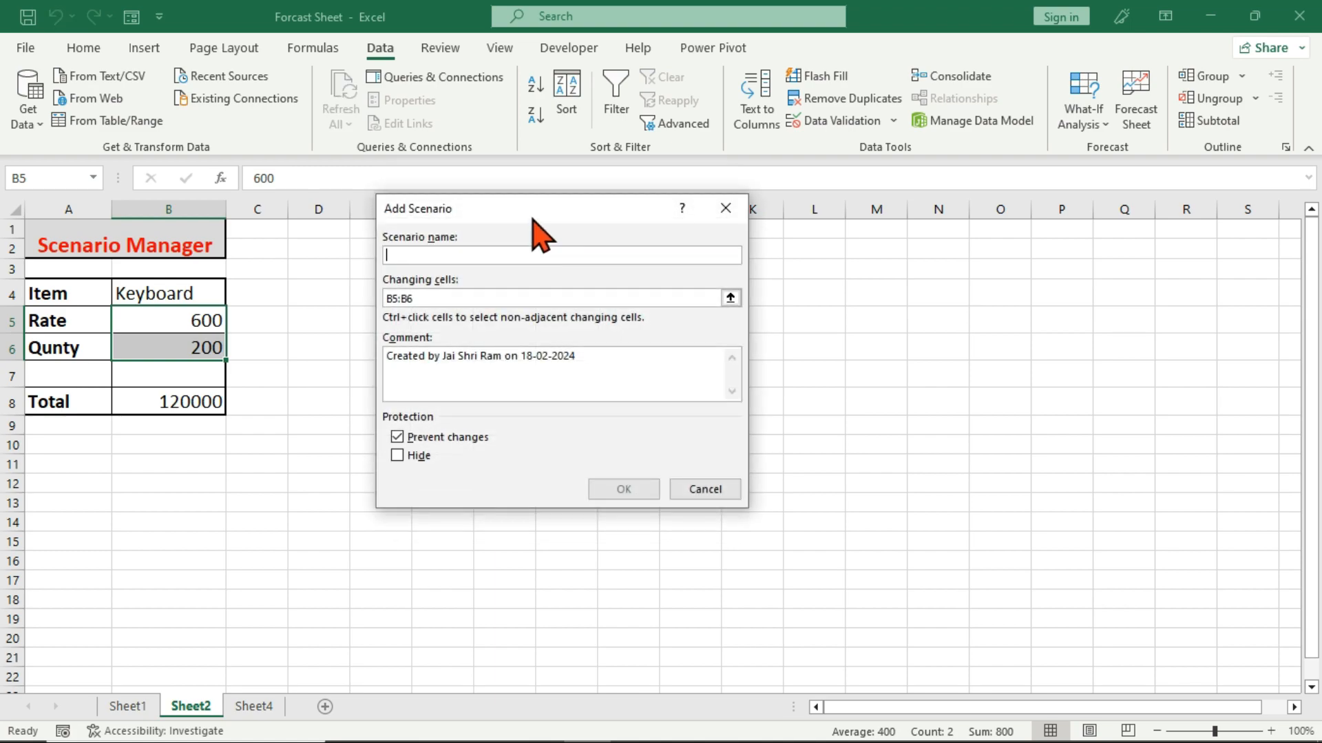
left_click_drag(531, 210, 503, 243)
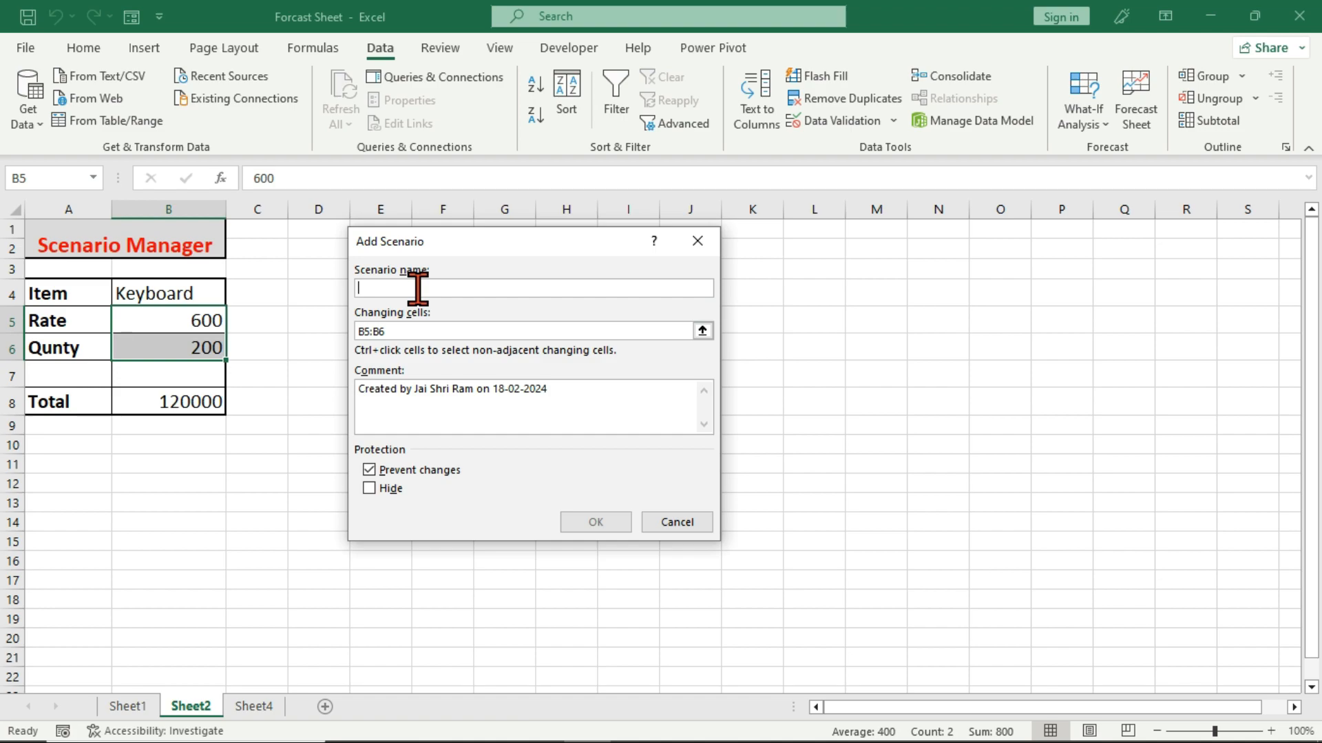
Name the scenario Feb, save it with the values 600 for B5 and 200 for B6, and close Scenario Manager.
type("Fe")
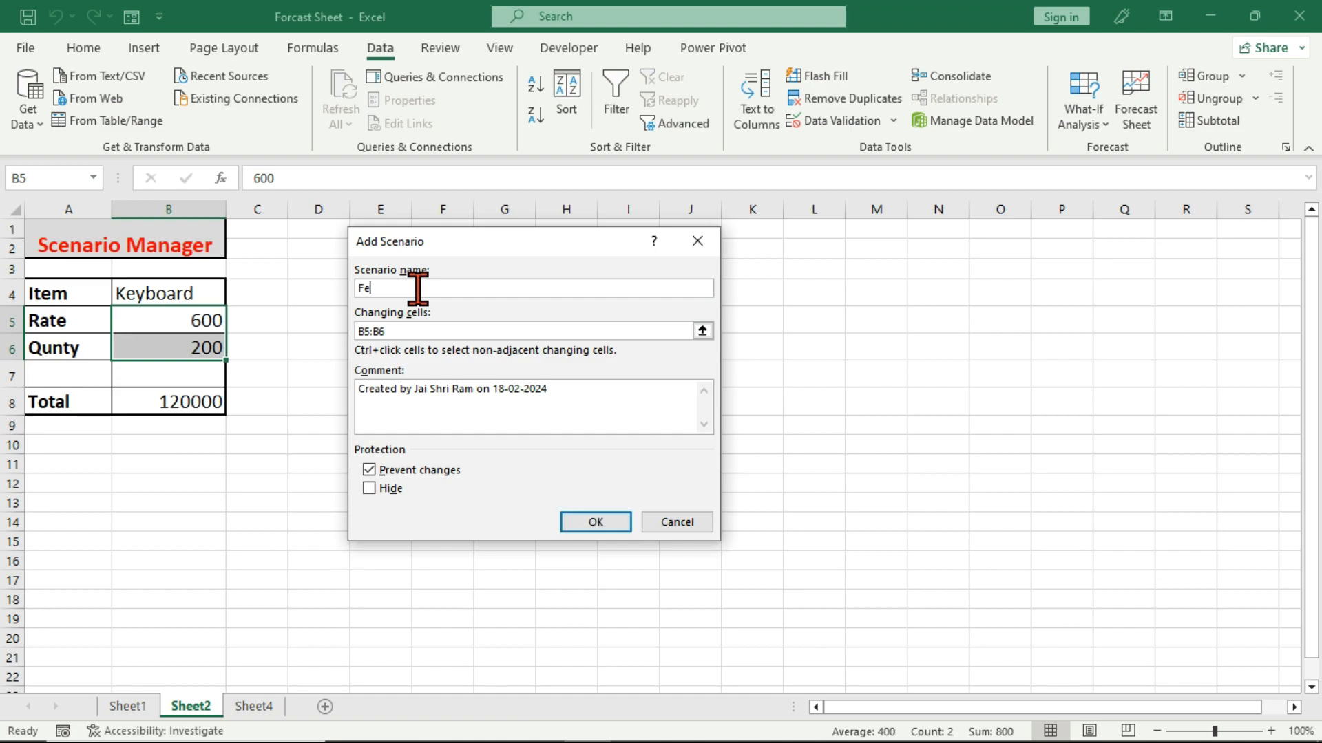
type("b")
left_click(403, 329)
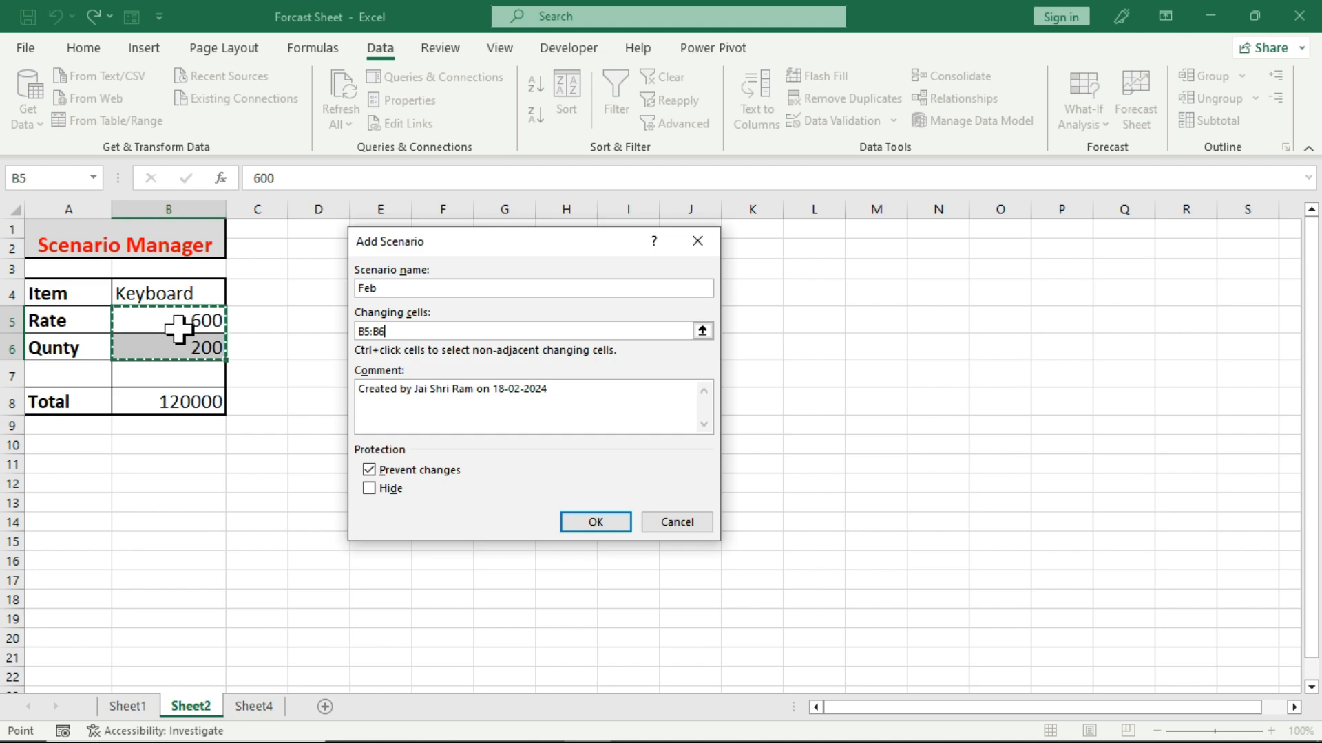
left_click(591, 523)
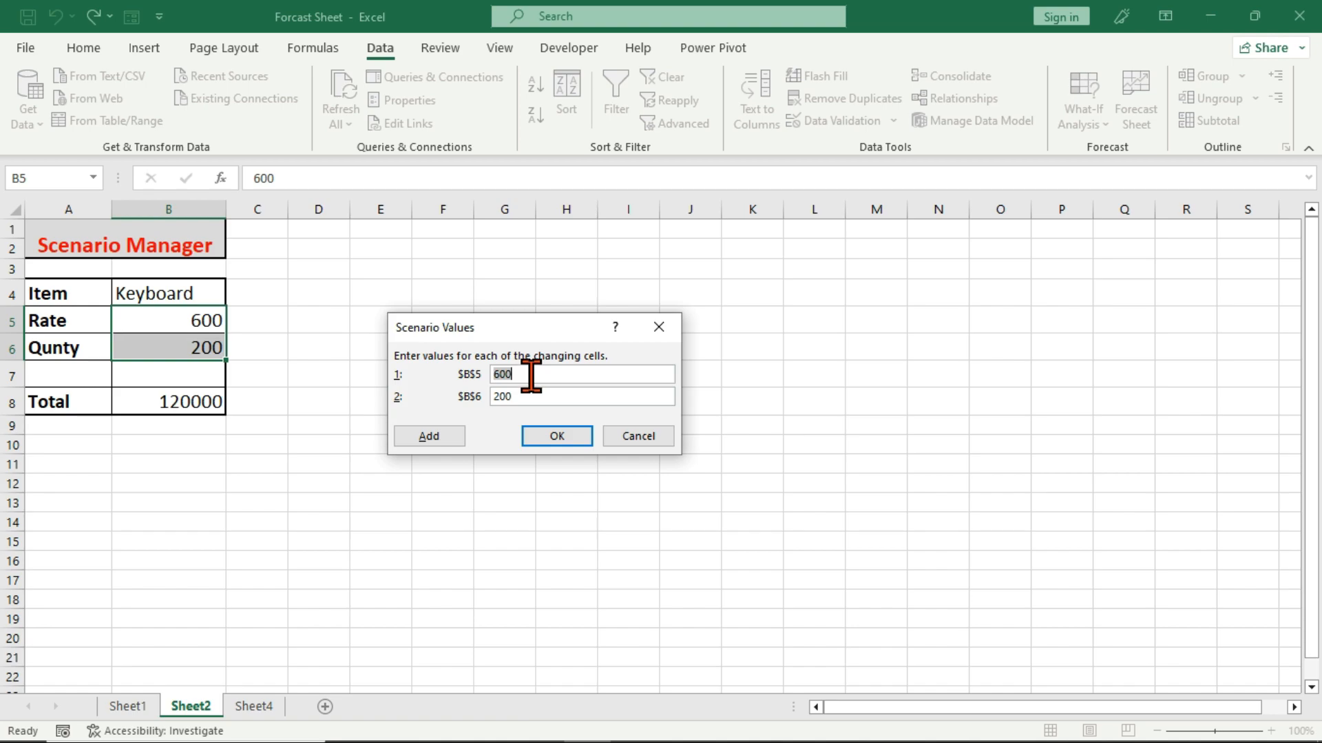
left_click(555, 437)
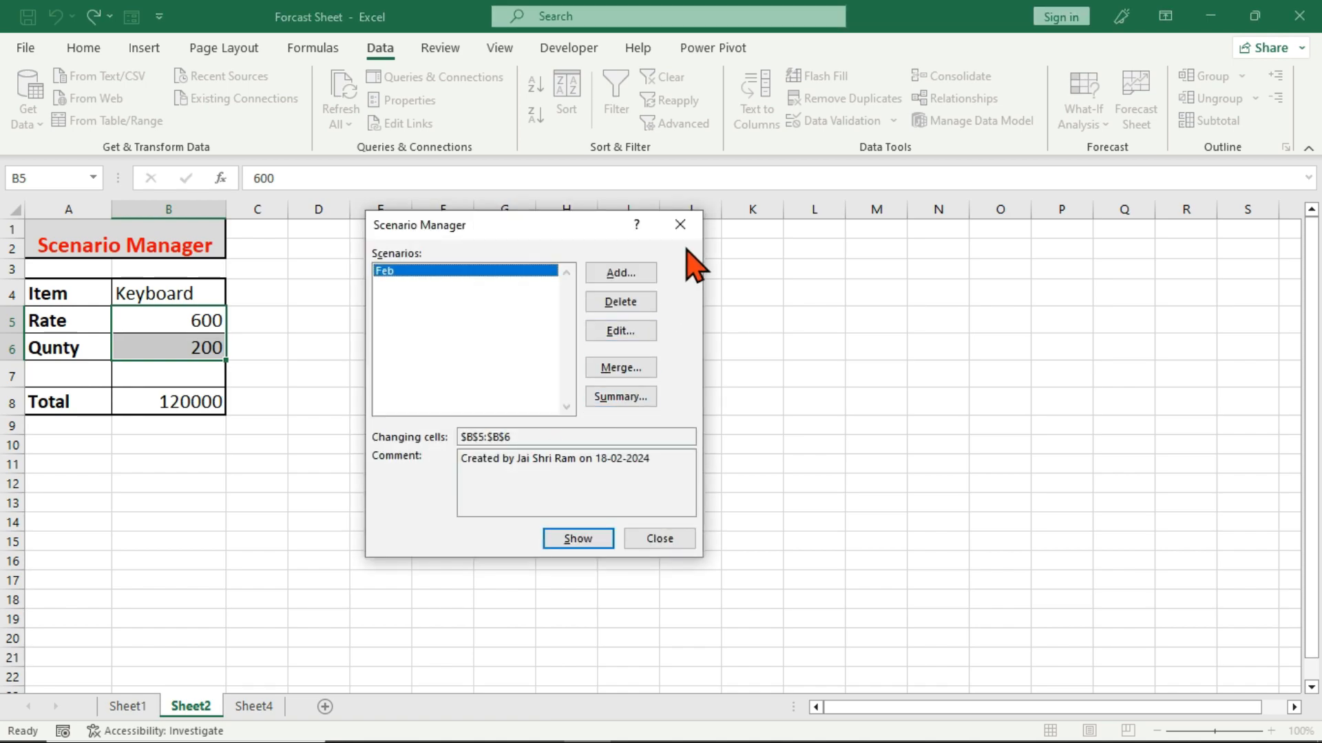
left_click(679, 225)
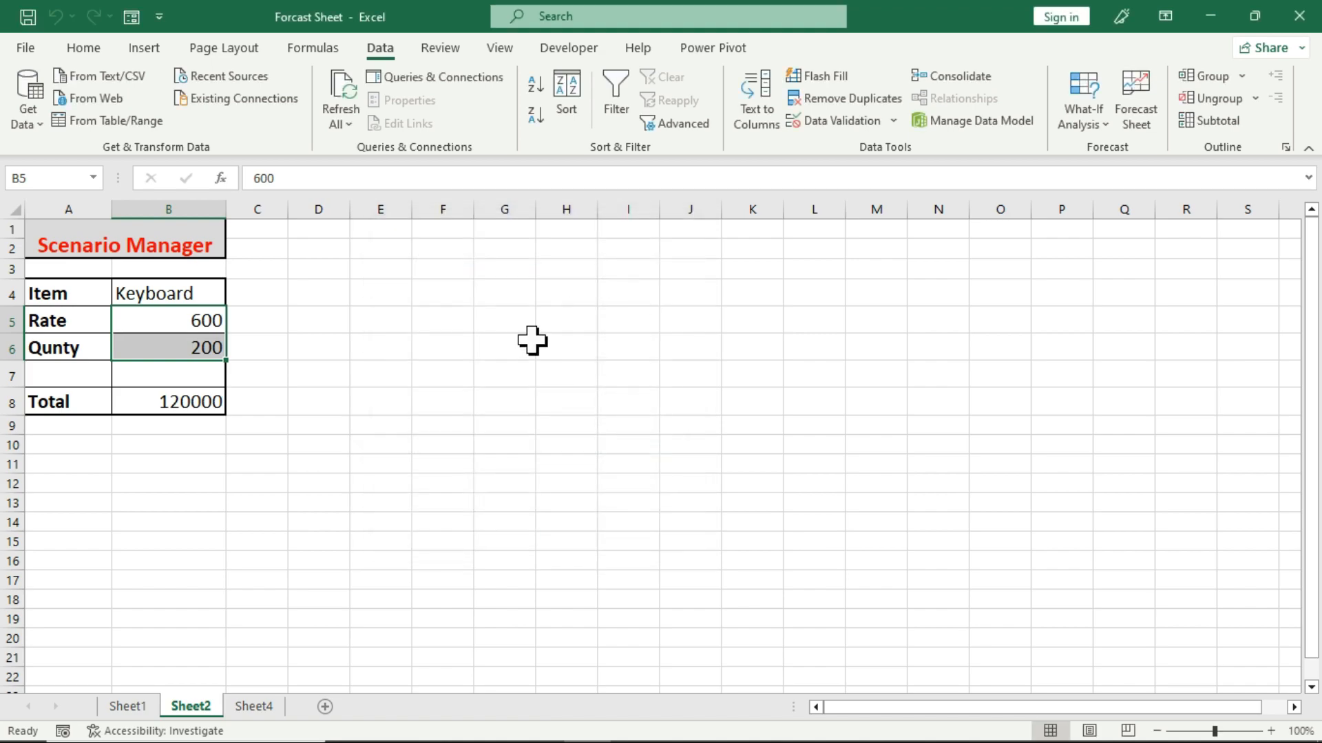
left_click(360, 410)
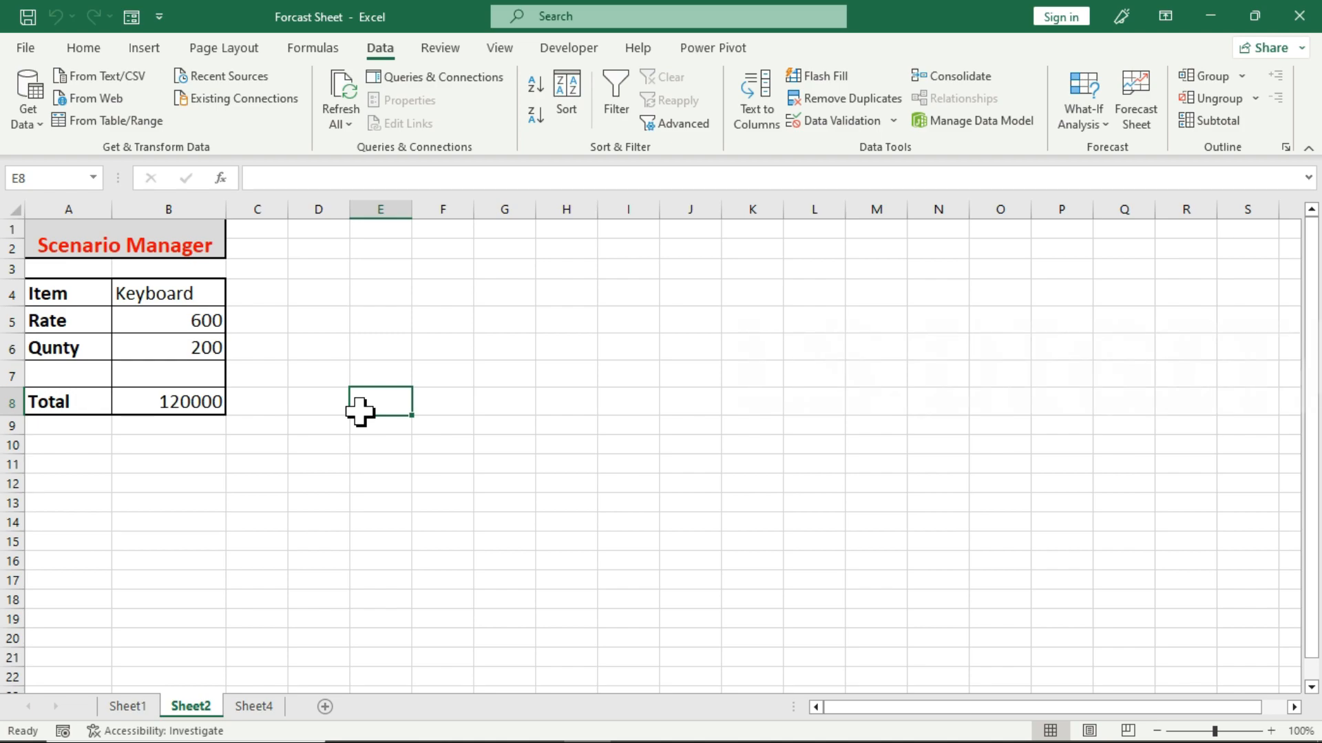
Set the keyboard's quantity in B6 to 150 and its rate in B5 to 400, and check the total in B8.
left_click(189, 347)
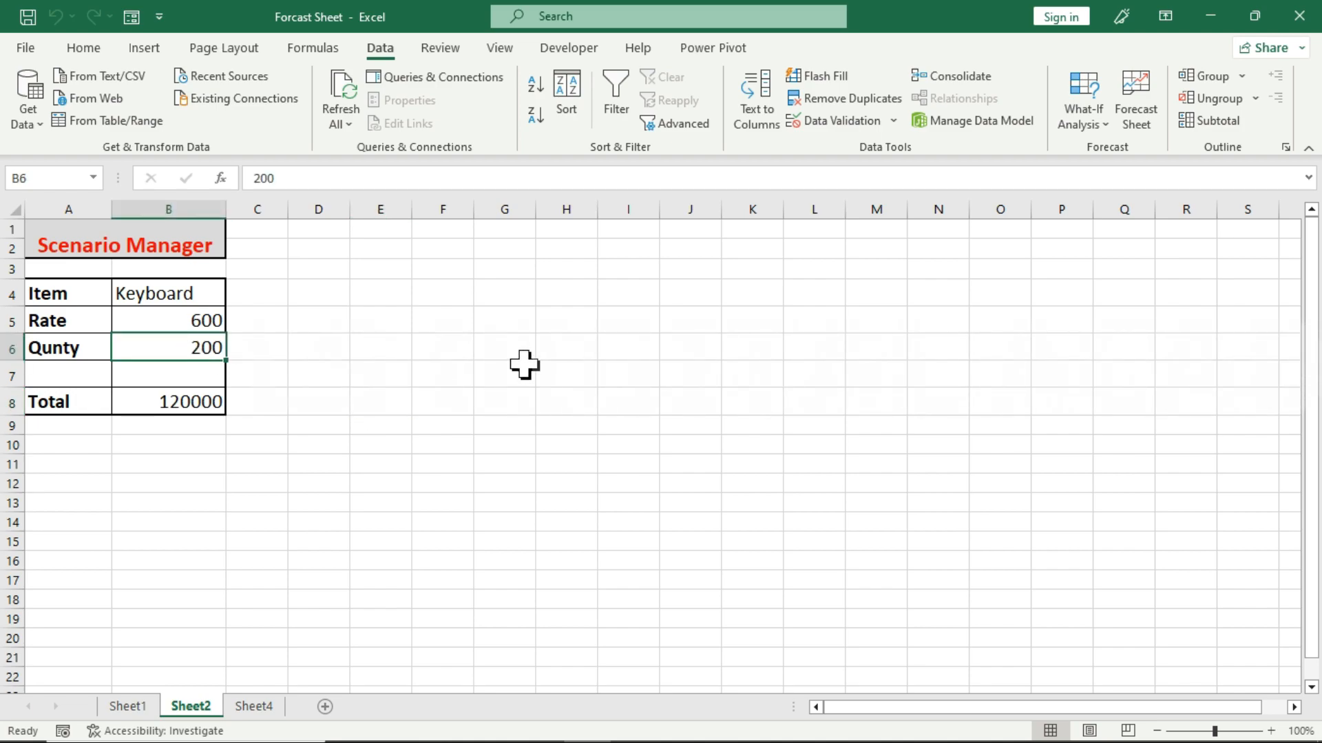
type("150")
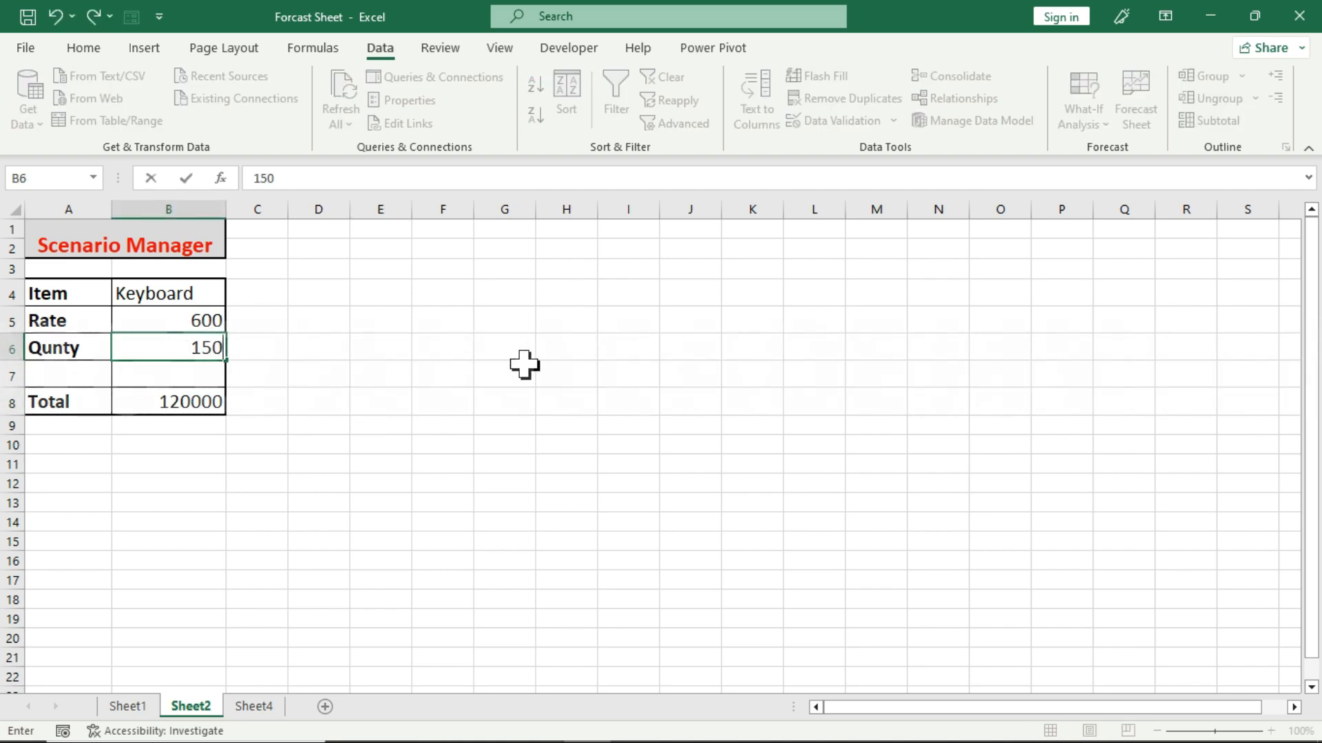
key("Return")
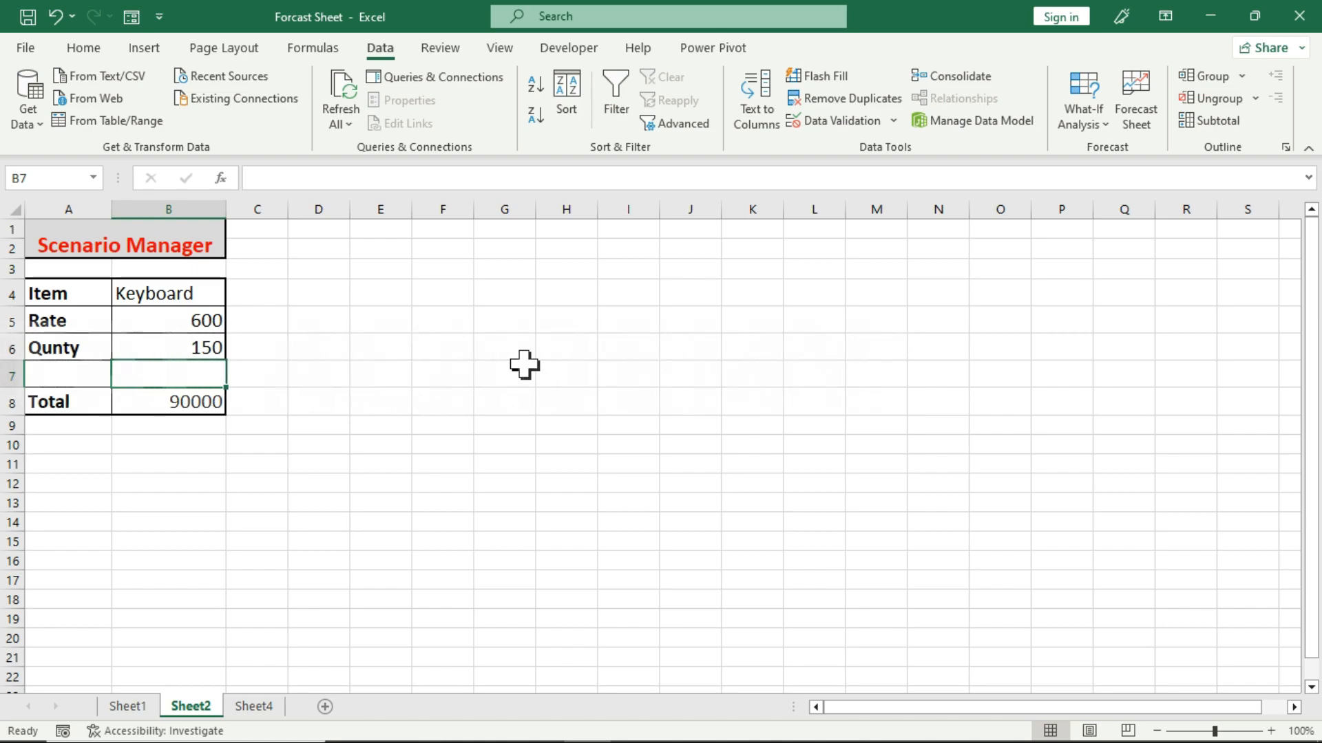
left_click(195, 348)
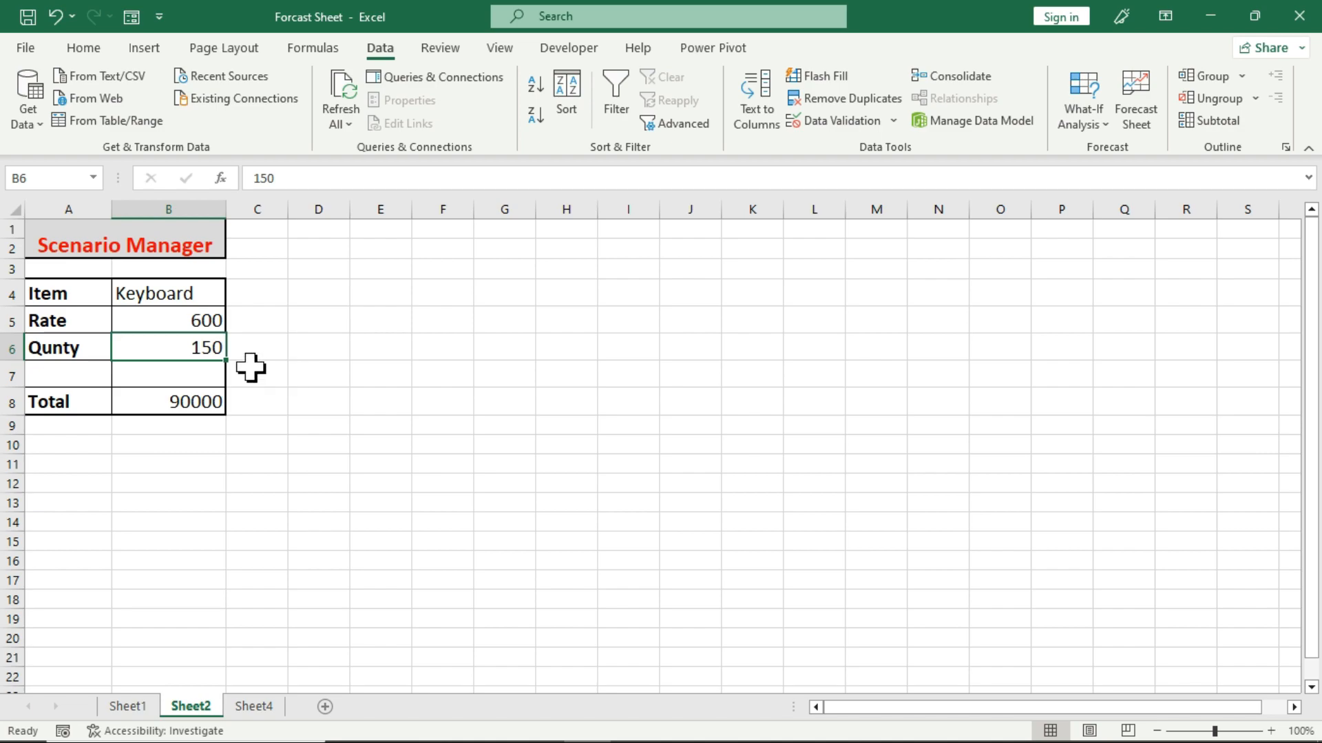
left_click(185, 323)
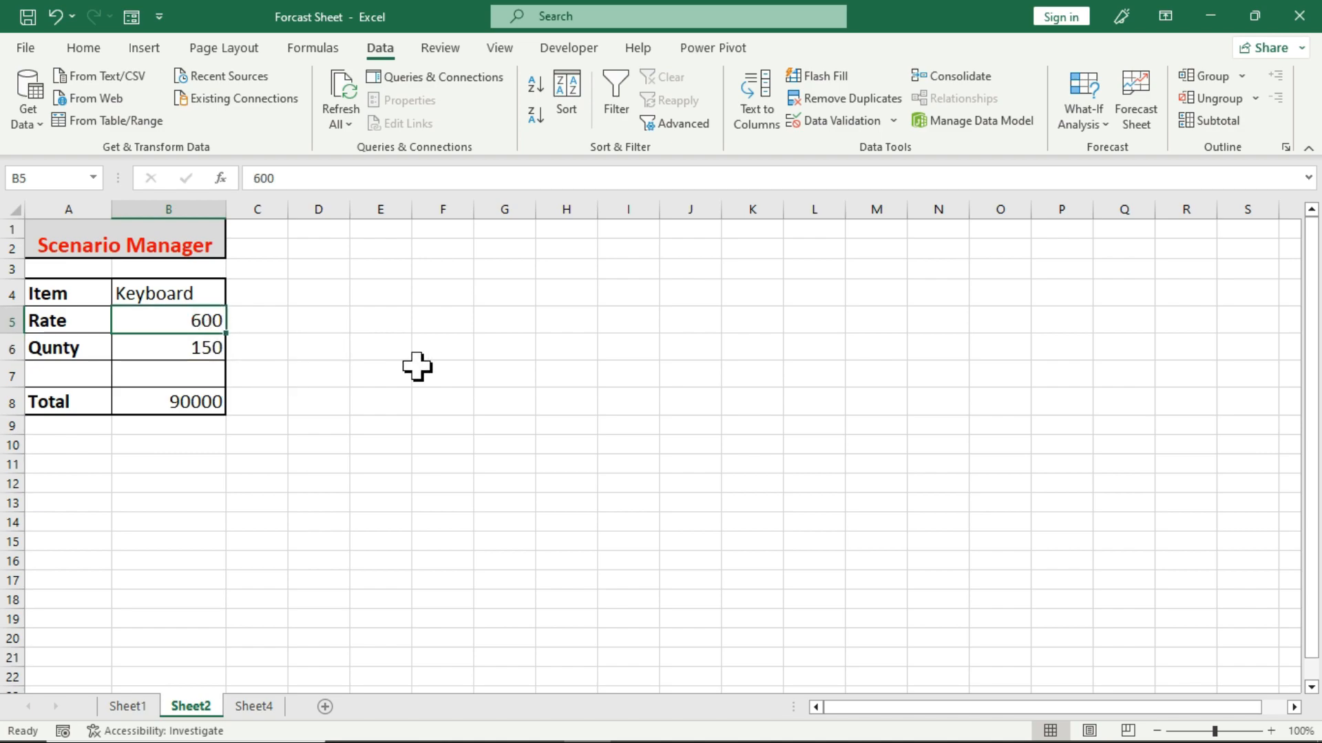
type("400")
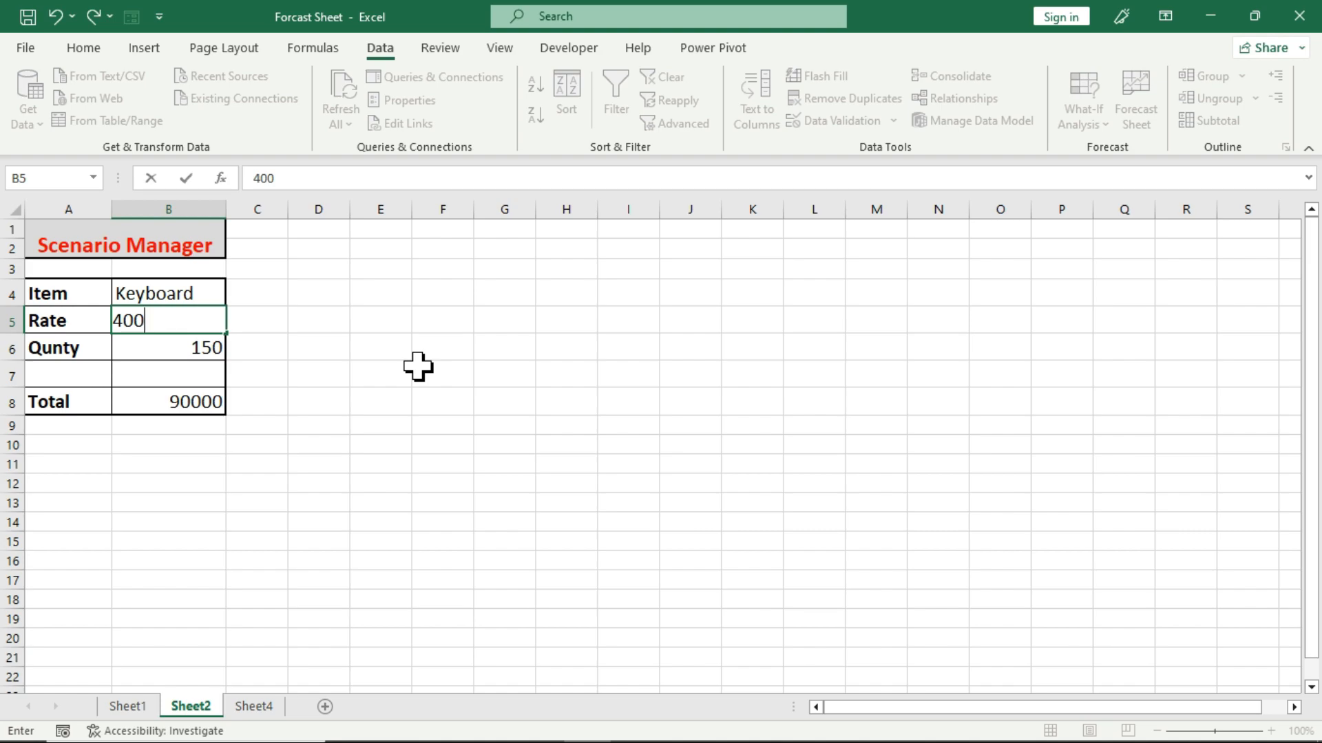
key("Return")
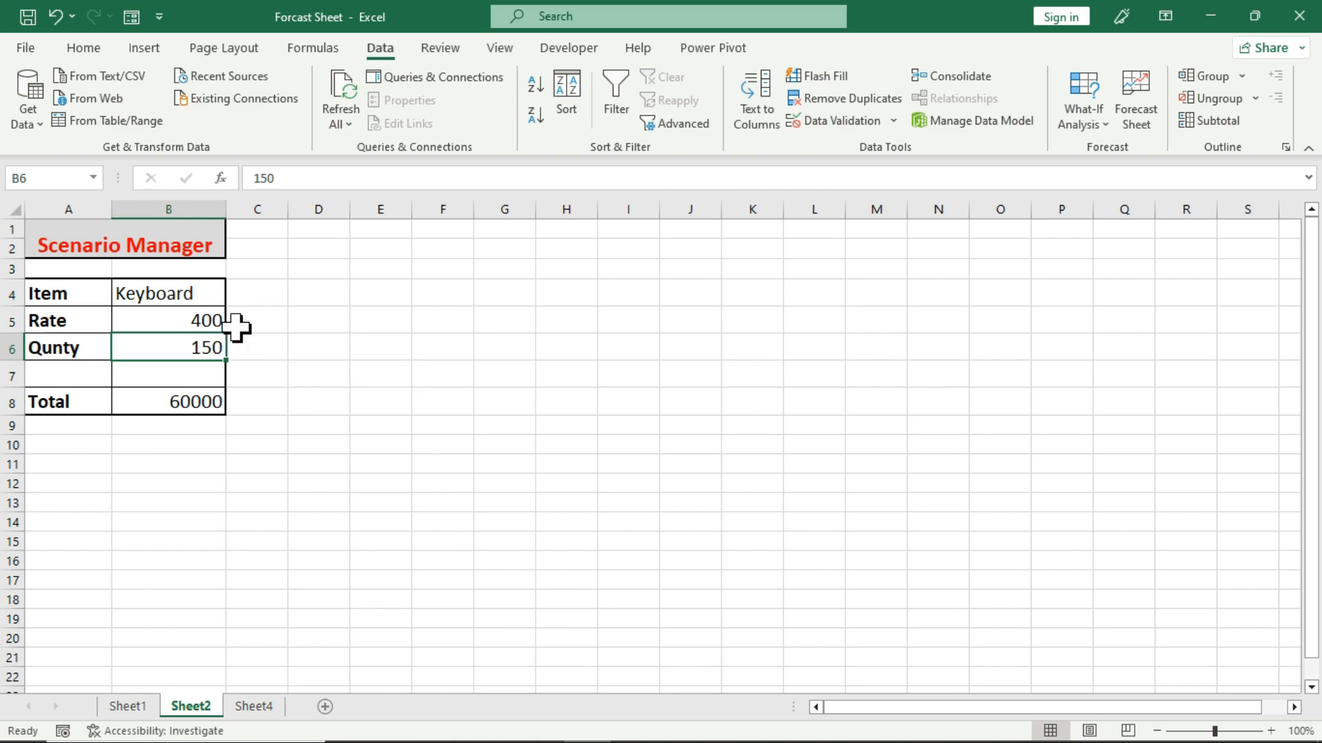
left_click(175, 405)
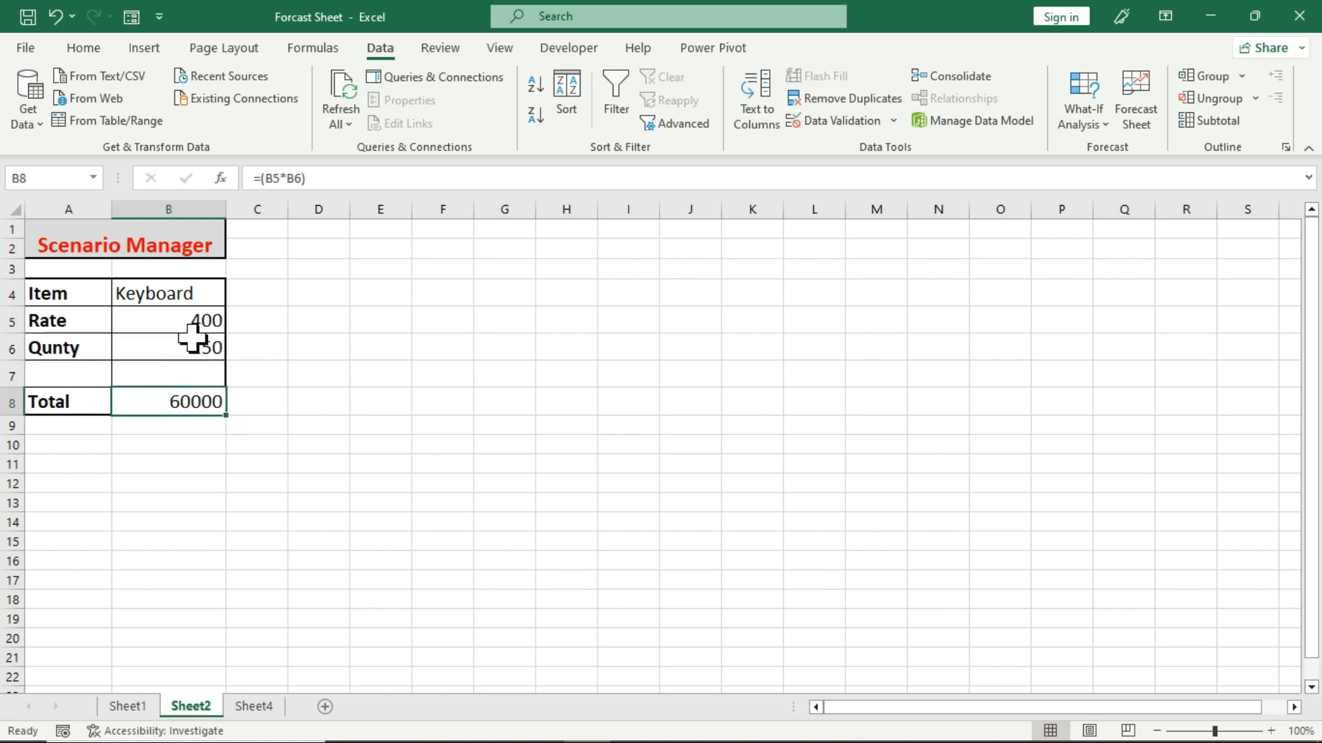
left_click(193, 330)
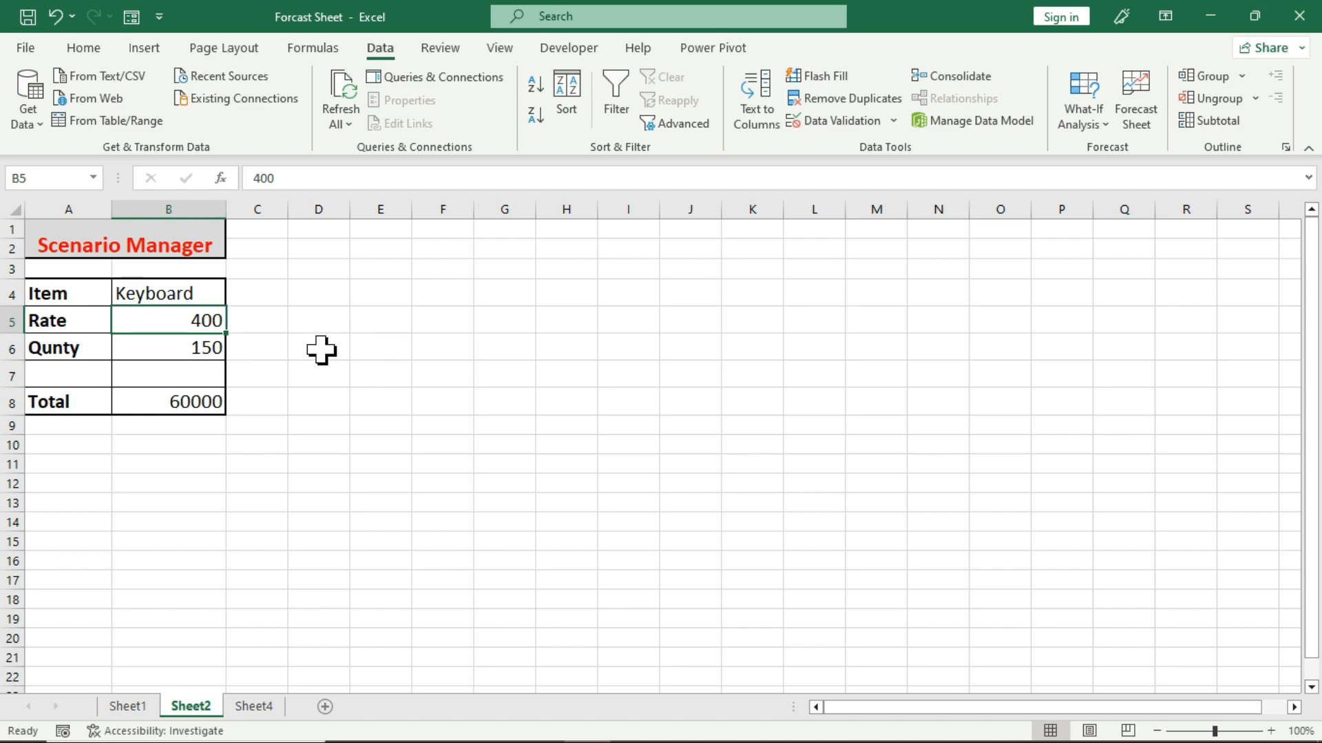
Add a scenario named March in Scenario Manager with changing cells B5:B6 and values 400 and 150, and close the manager.
left_click_drag(183, 324, 186, 354)
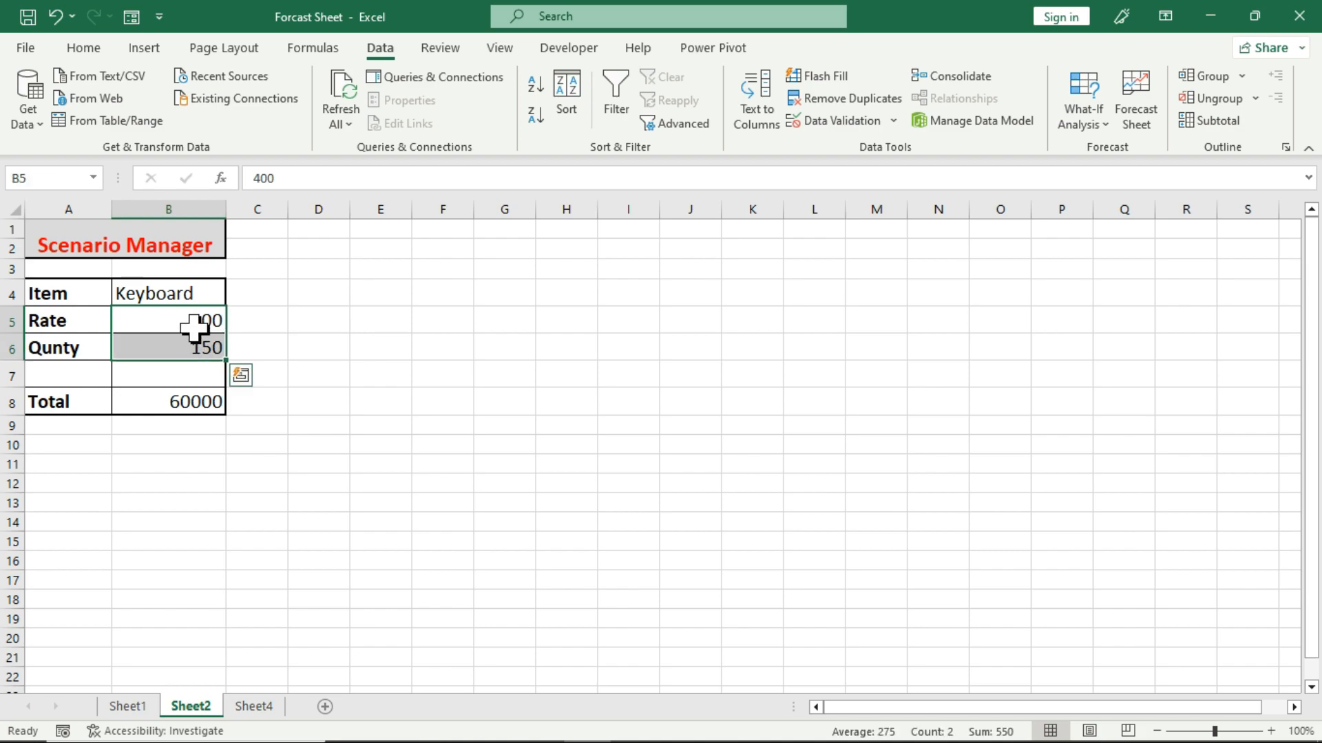
left_click(1082, 117)
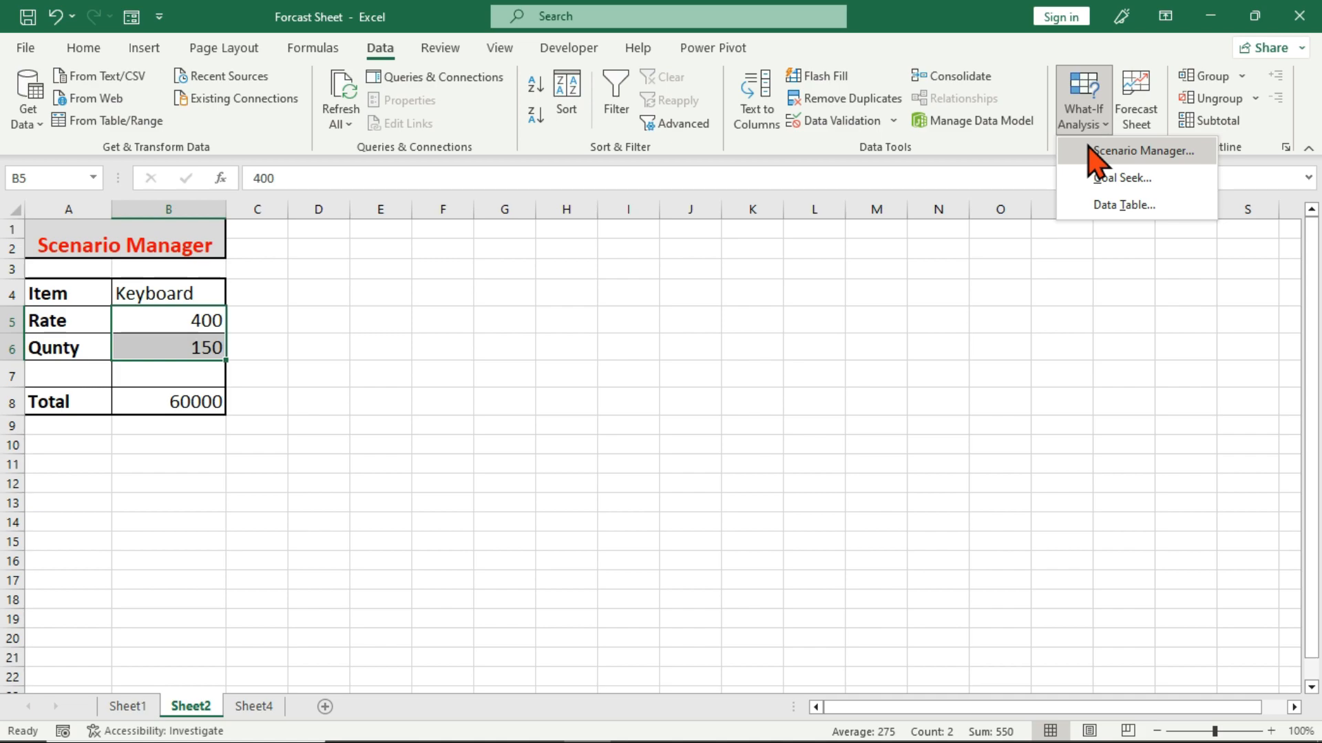
left_click(1091, 150)
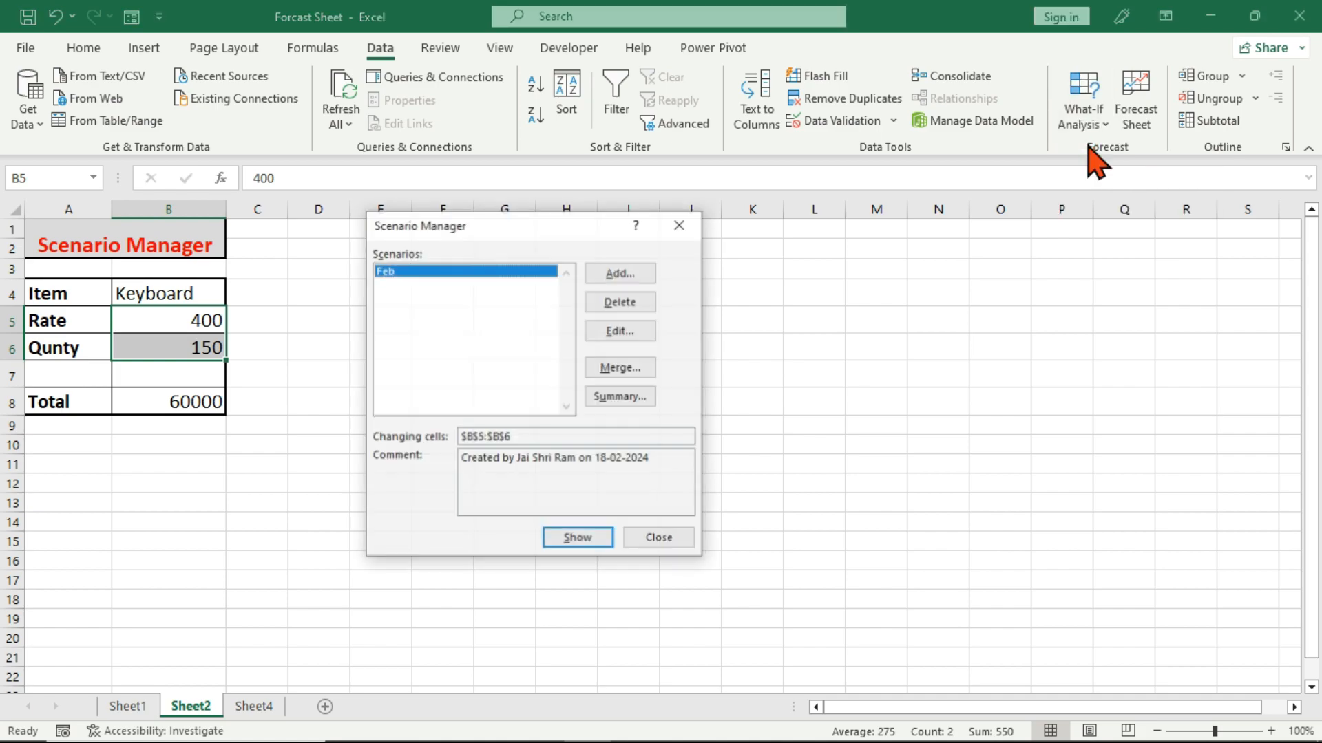
left_click(632, 275)
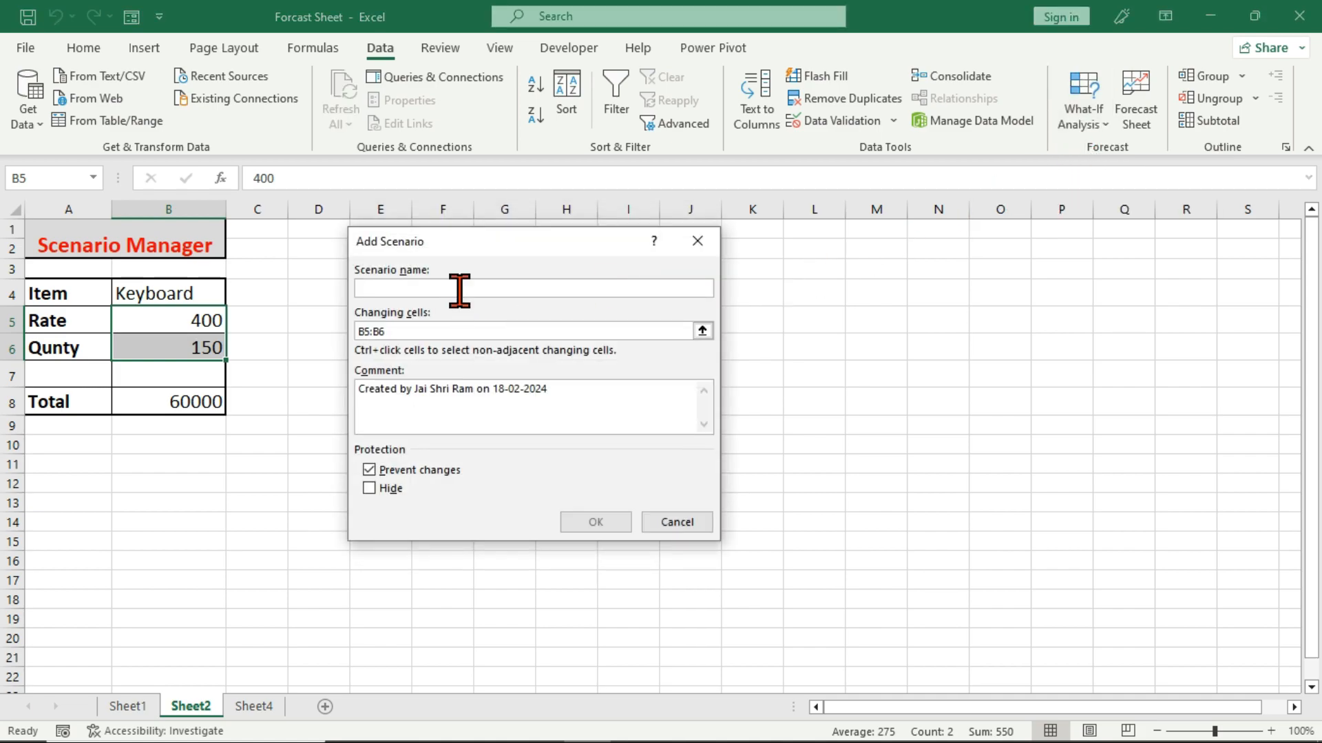
type("March")
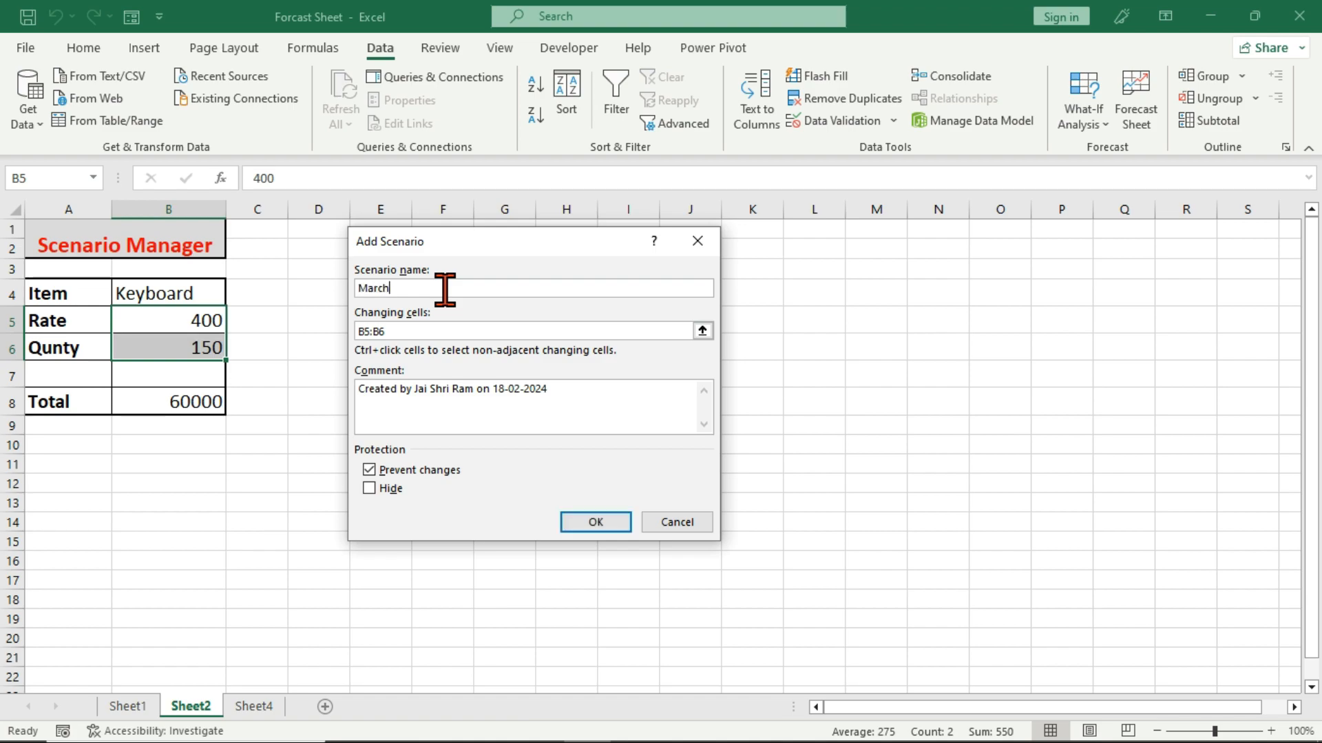
left_click(584, 523)
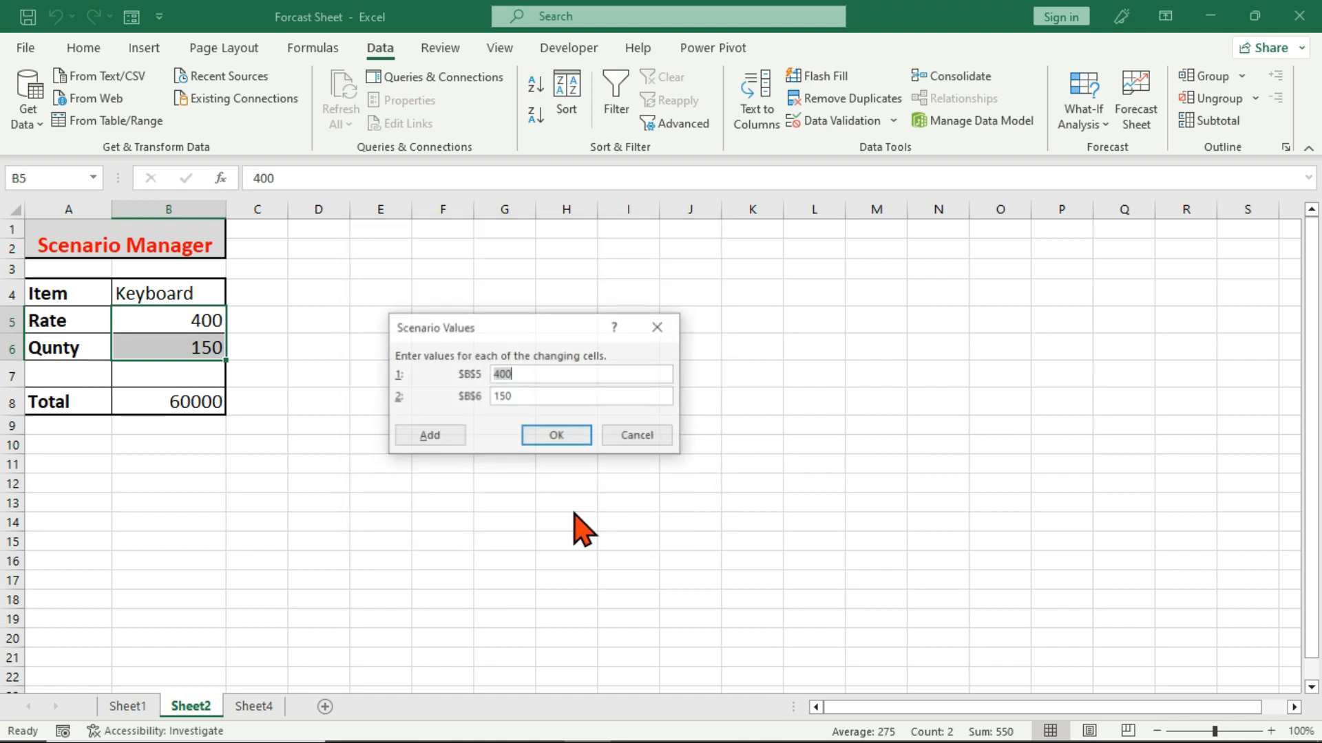
left_click(576, 436)
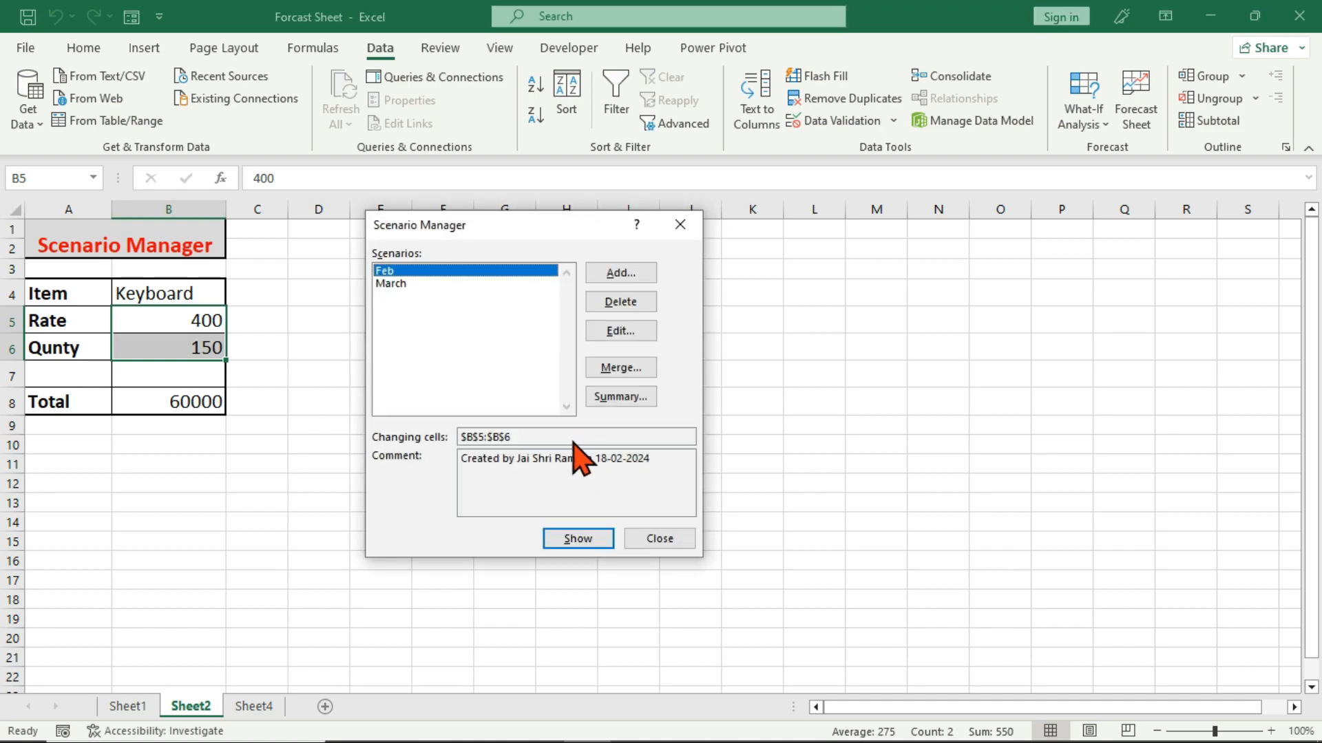
left_click(662, 542)
left_click(331, 356)
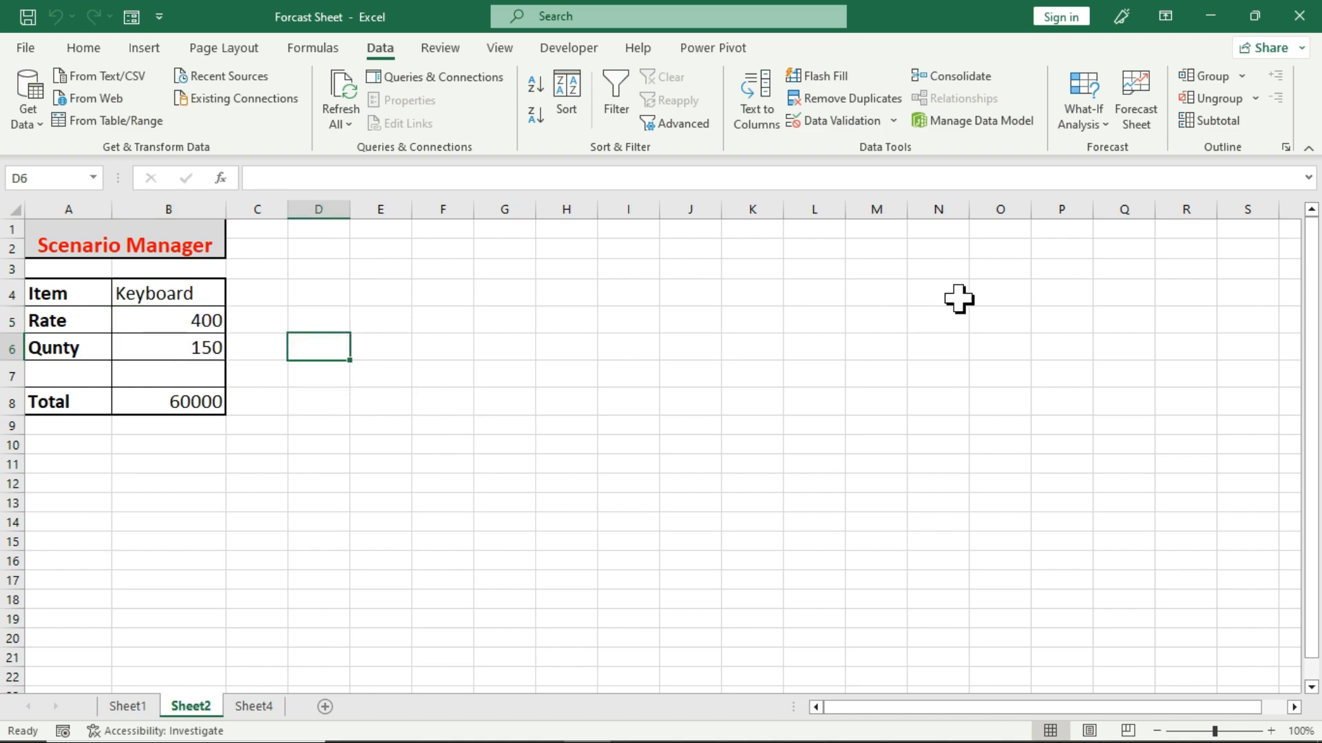
Reopen Scenario Manager and show the Feb scenario in the keyboard table, followed by the March scenario.
left_click(1077, 126)
left_click(1091, 153)
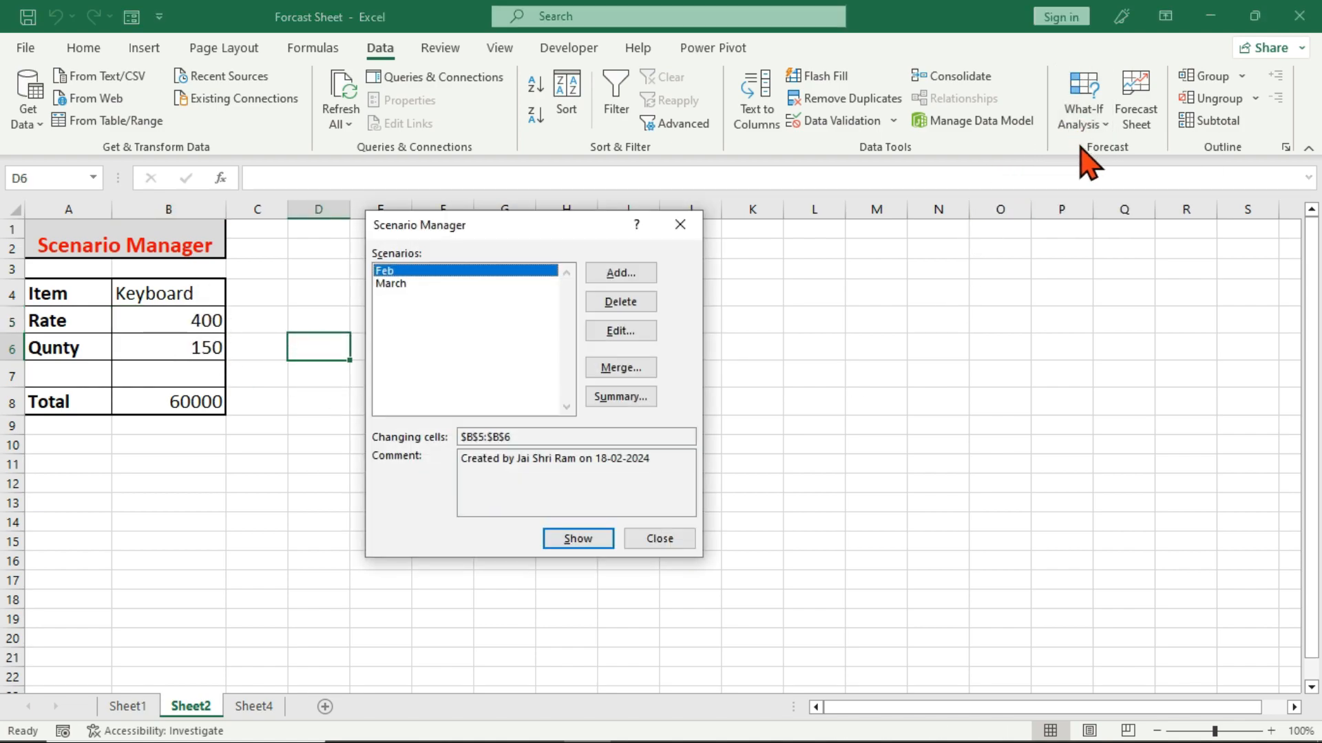
left_click(591, 539)
left_click(404, 284)
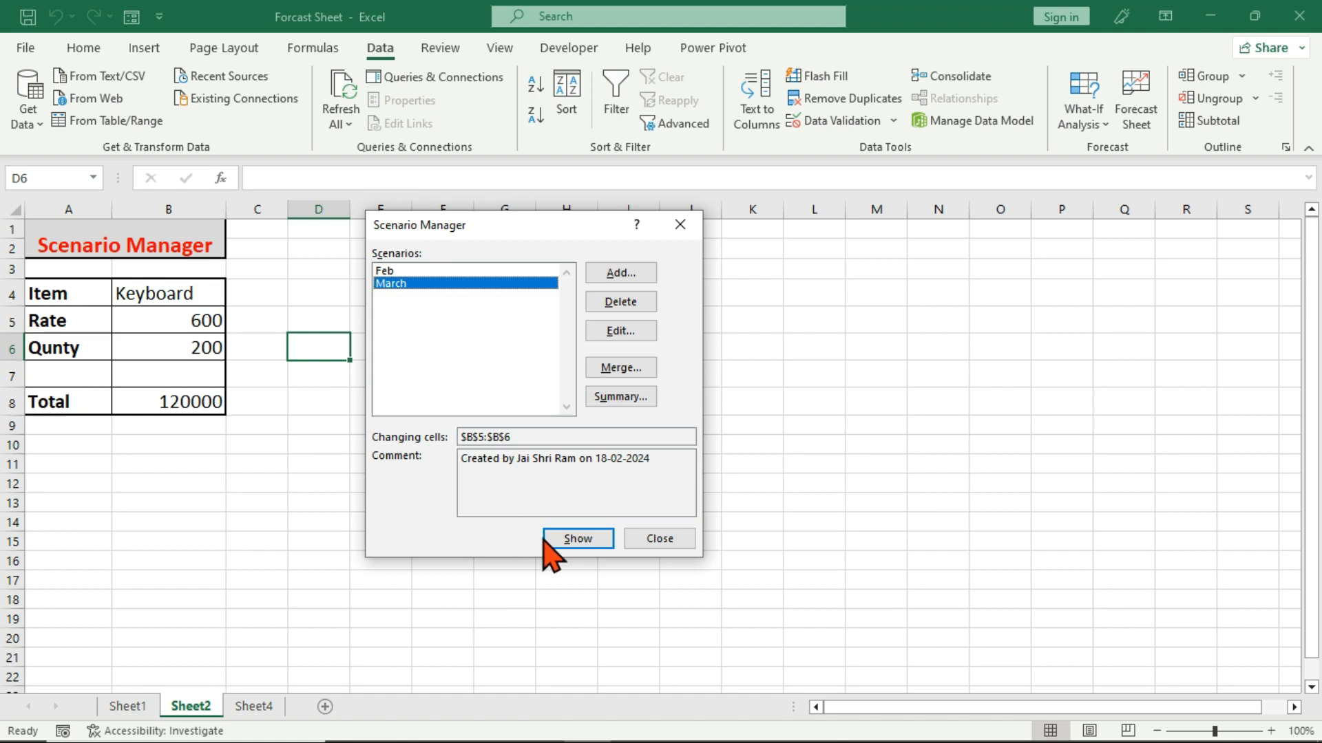
left_click(571, 546)
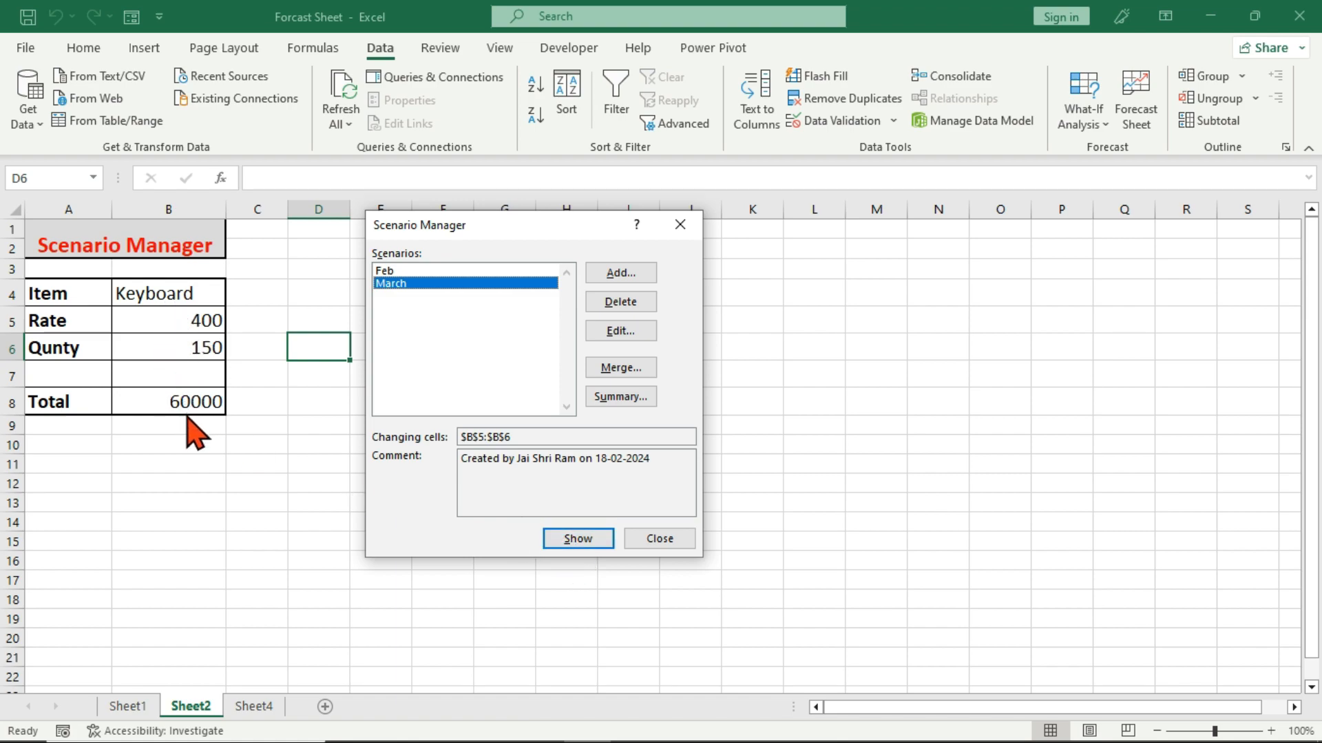
Show the Feb scenario's rate and quantity in the keyboard table again.
left_click(406, 271)
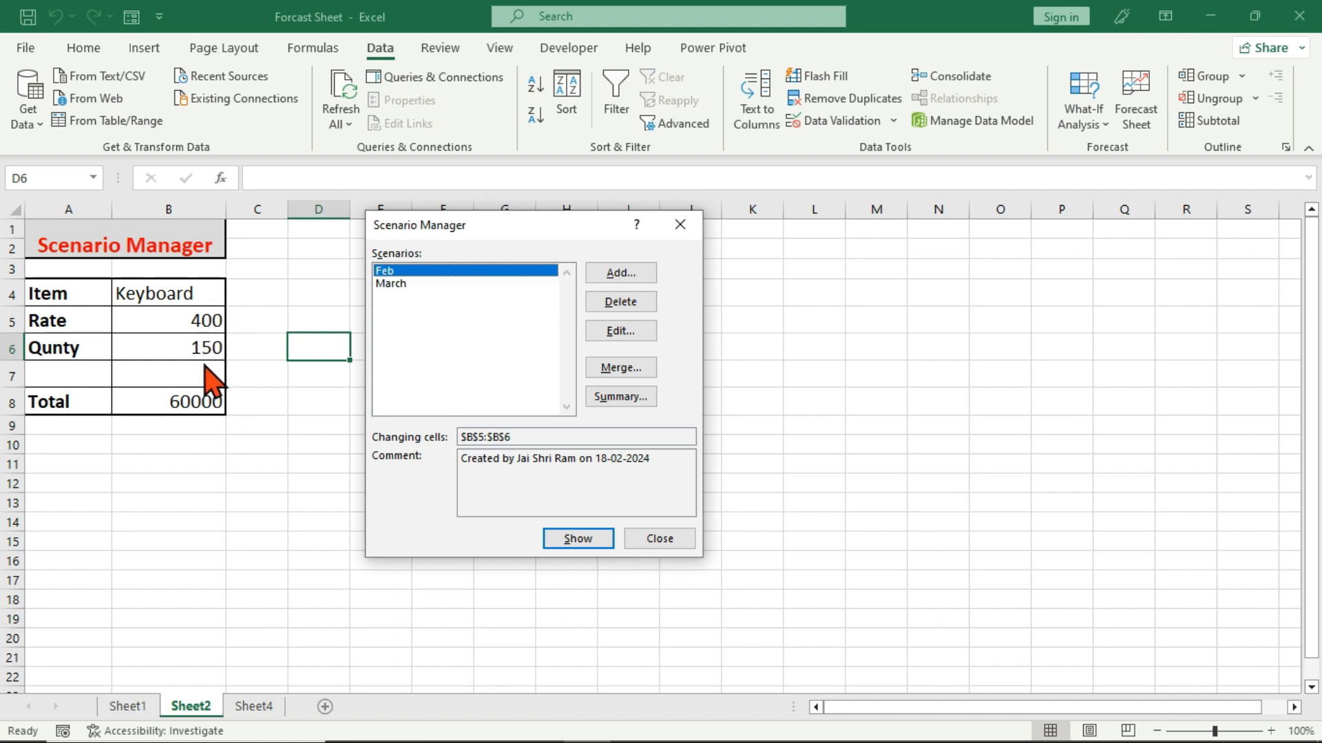
left_click(387, 284)
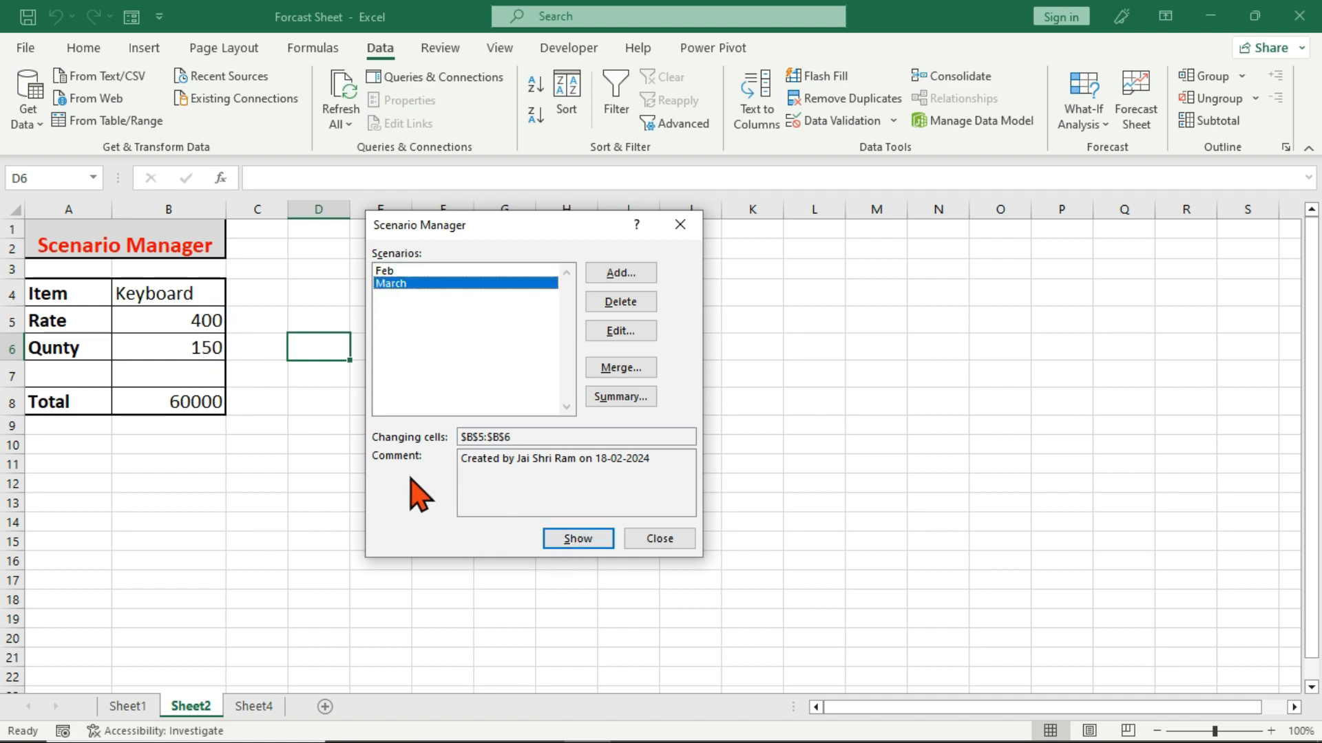
left_click(431, 271)
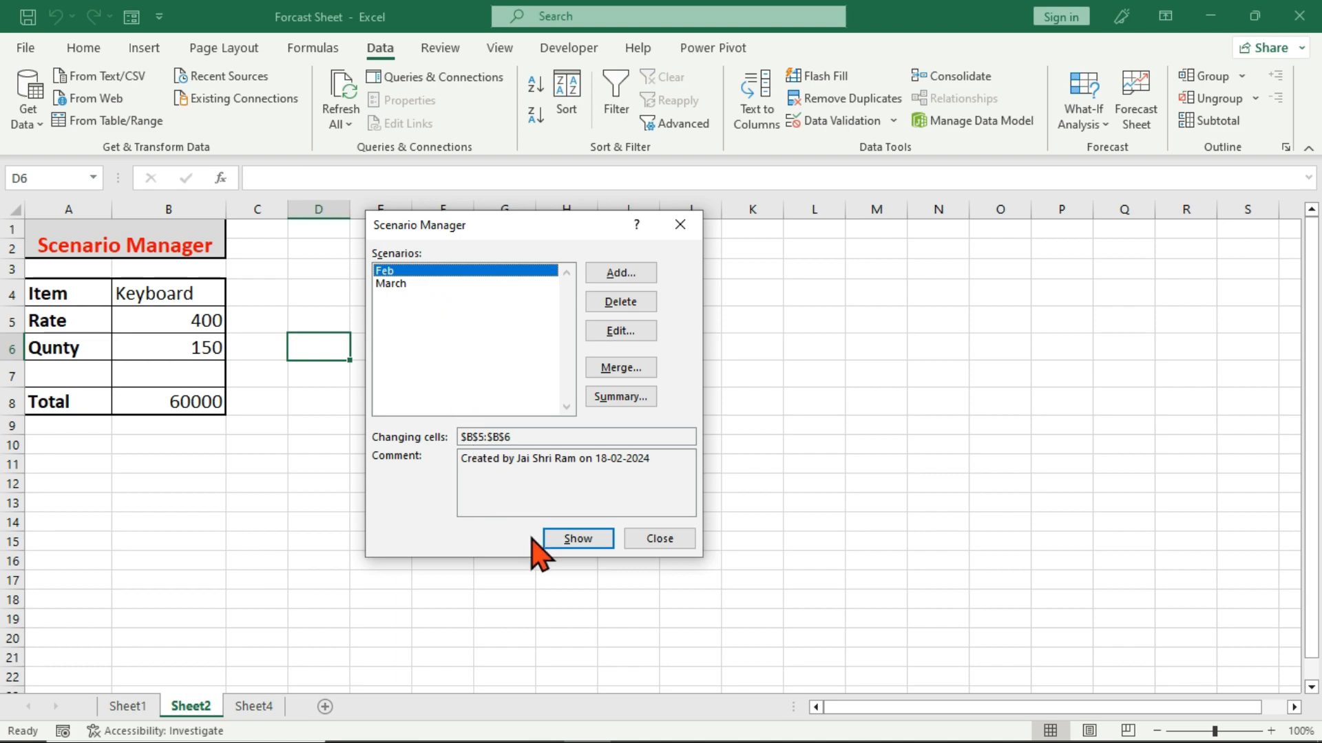
left_click(554, 539)
Create a Scenario summary report with E3 as the result cell and compare it with the keyboard table on Sheet2.
left_click(648, 398)
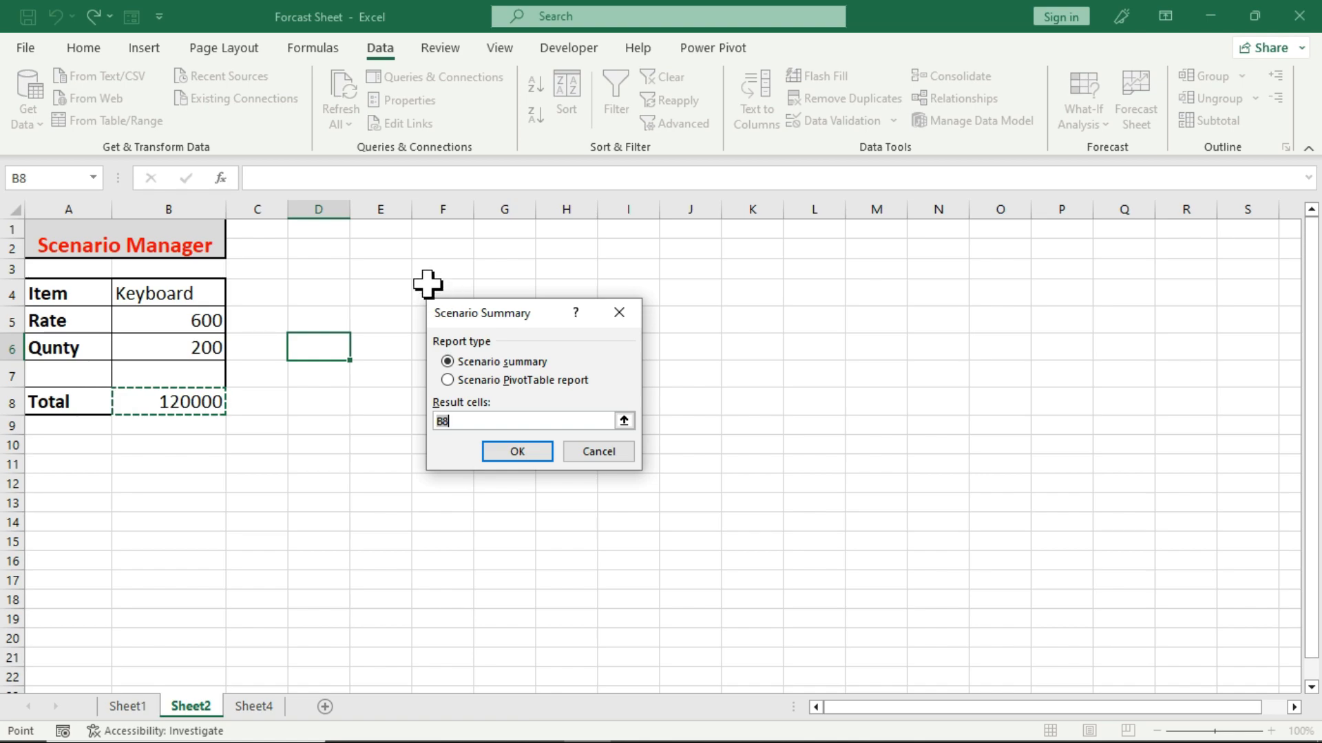
left_click(388, 269)
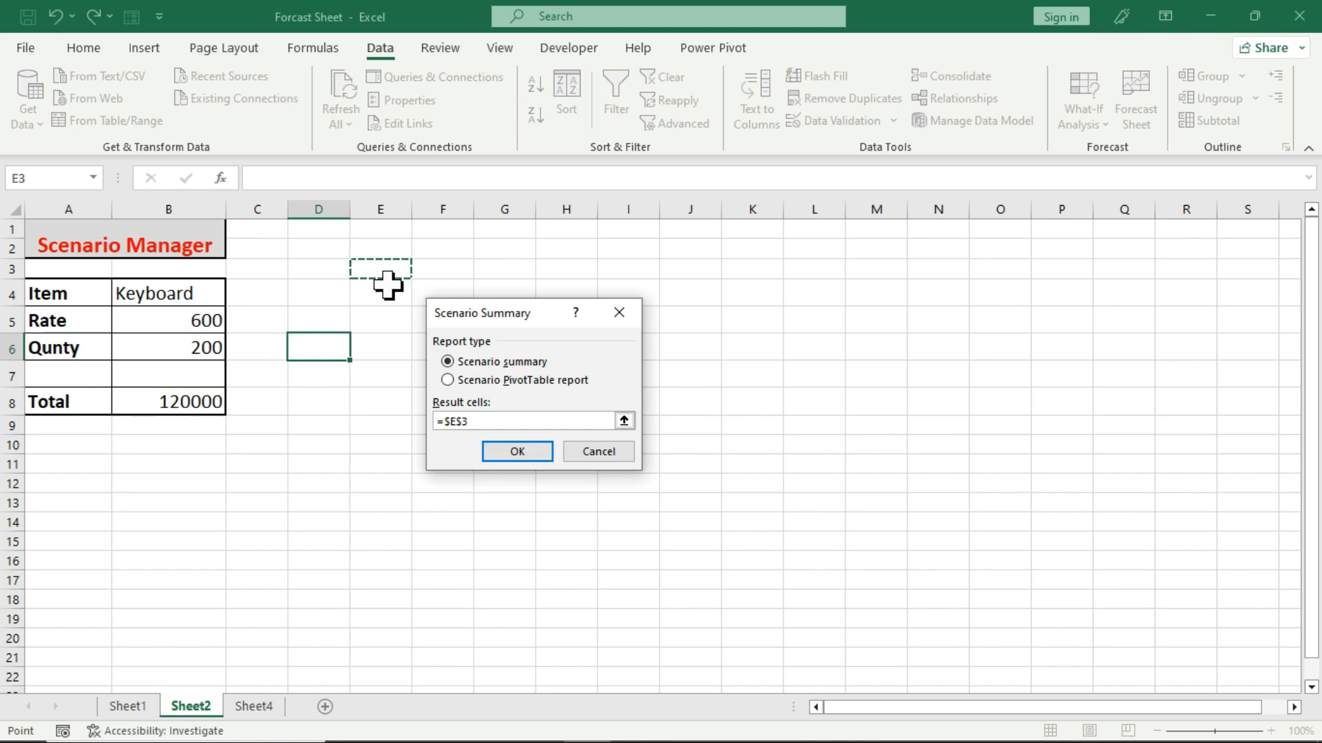
left_click(518, 452)
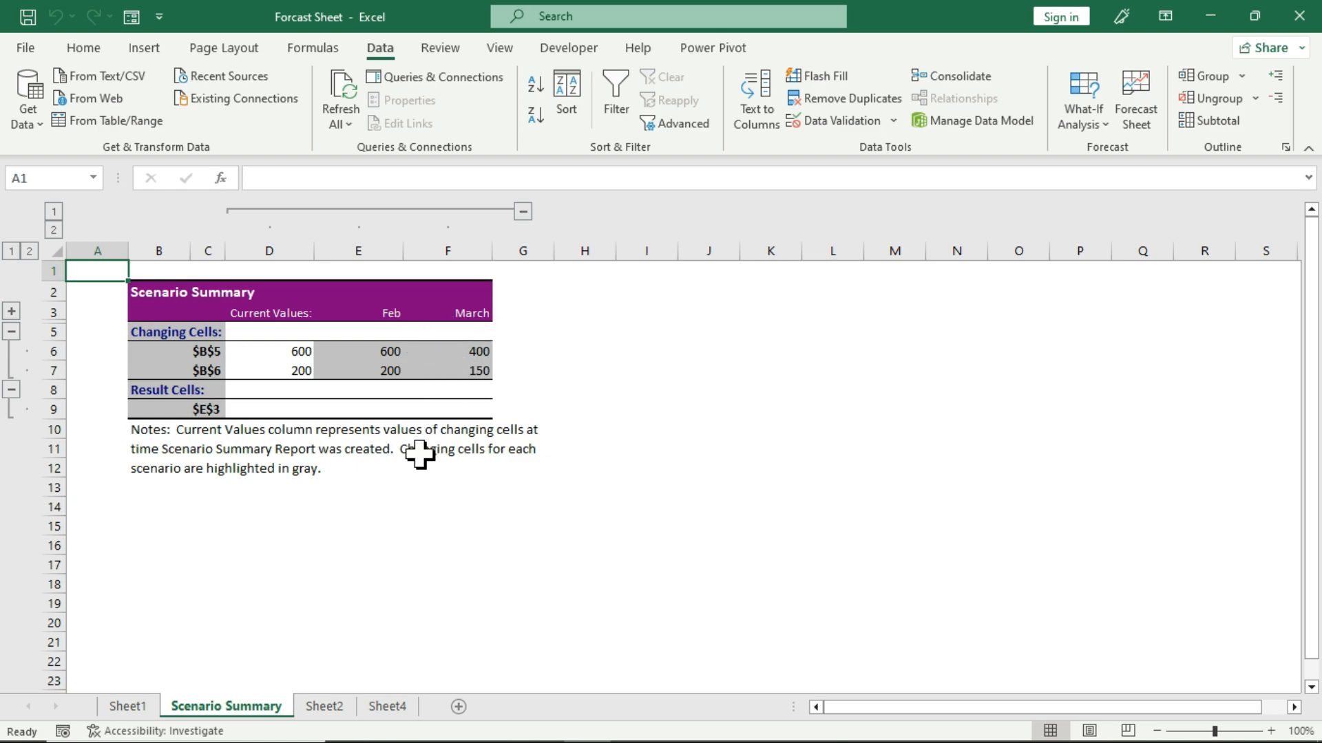
left_click(324, 706)
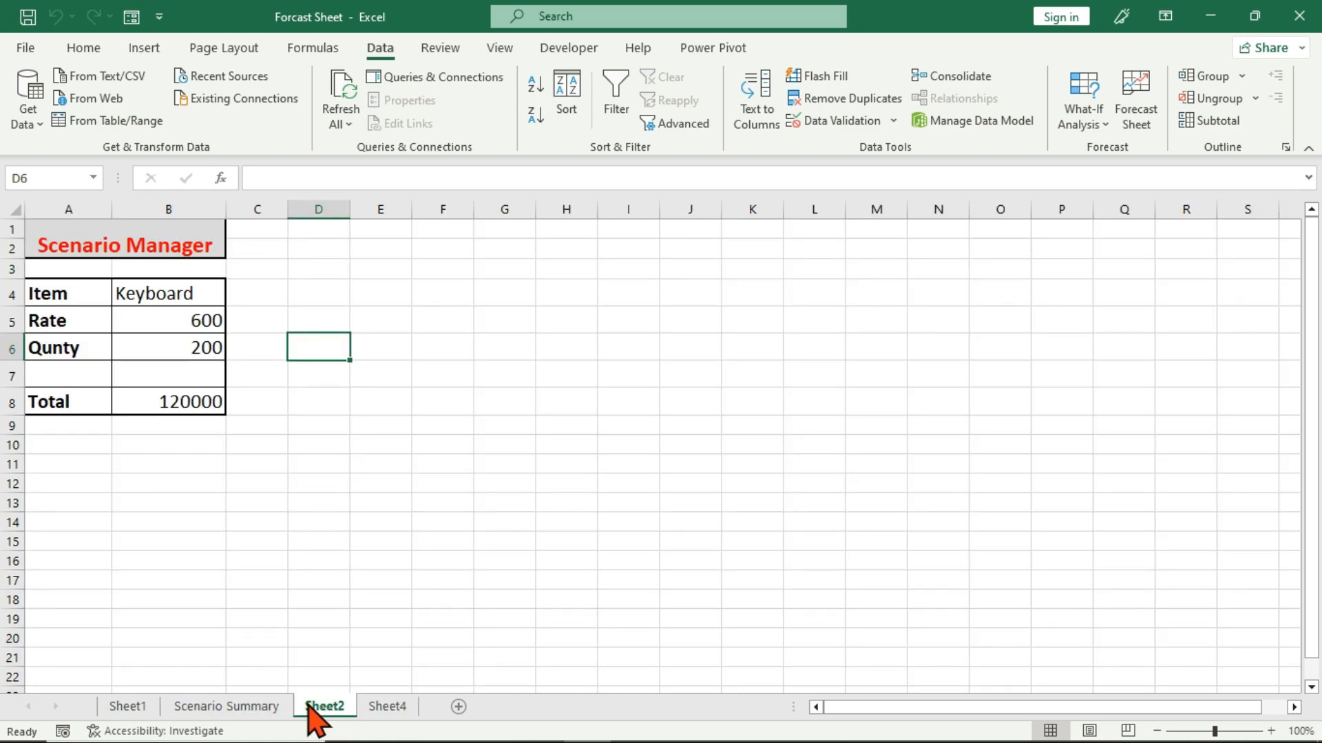
left_click(266, 709)
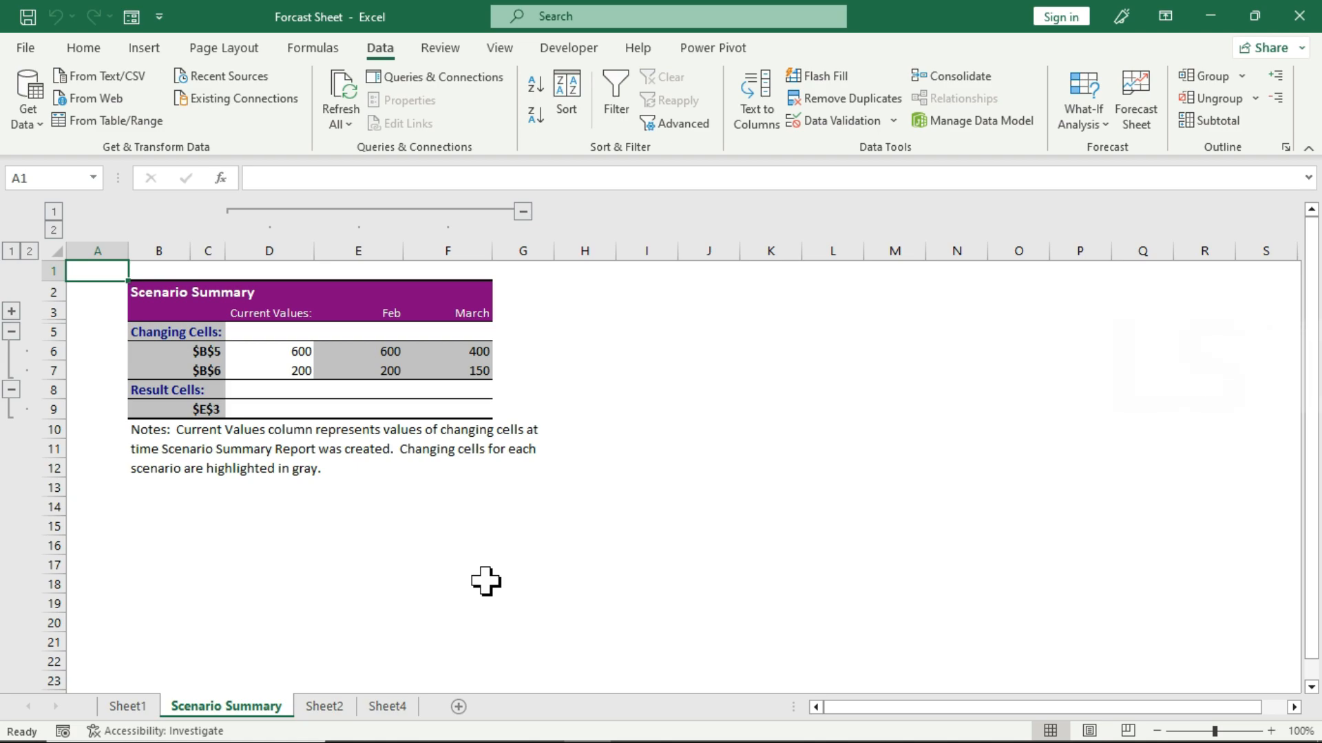
left_click(1084, 124)
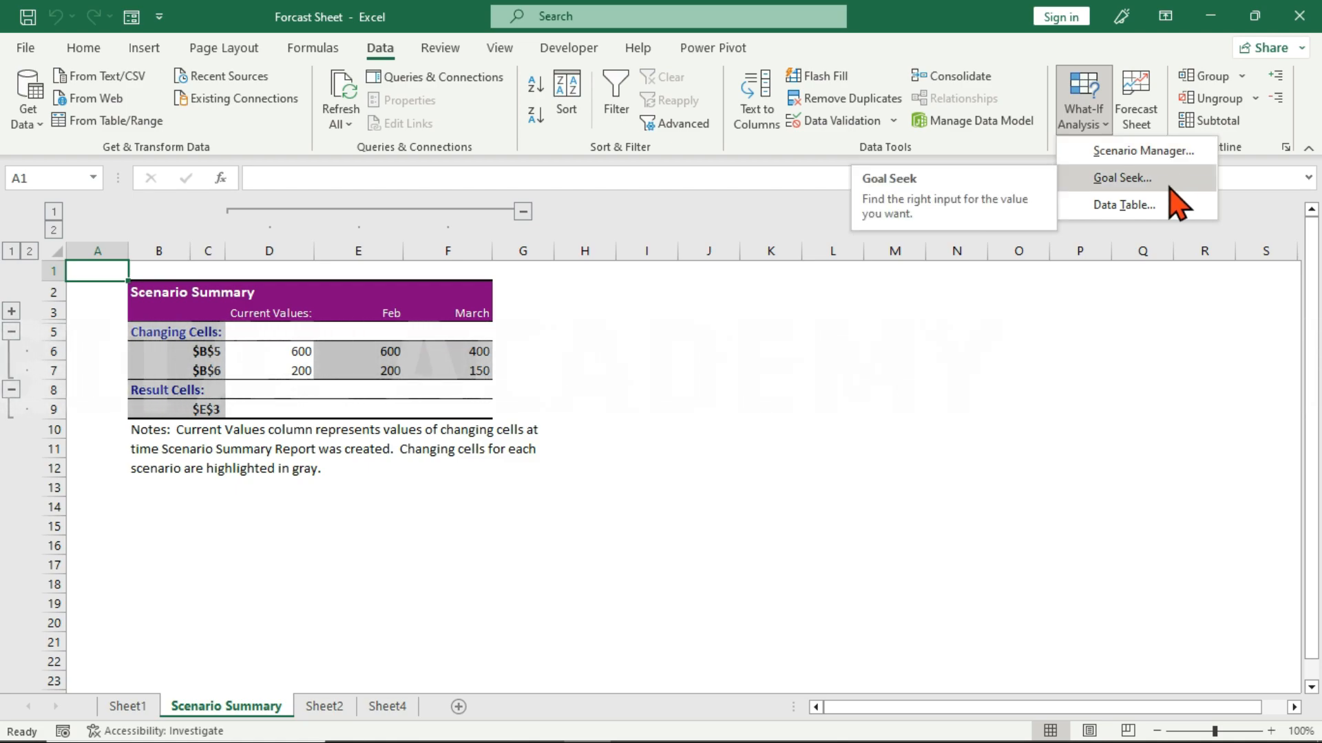
left_click(685, 418)
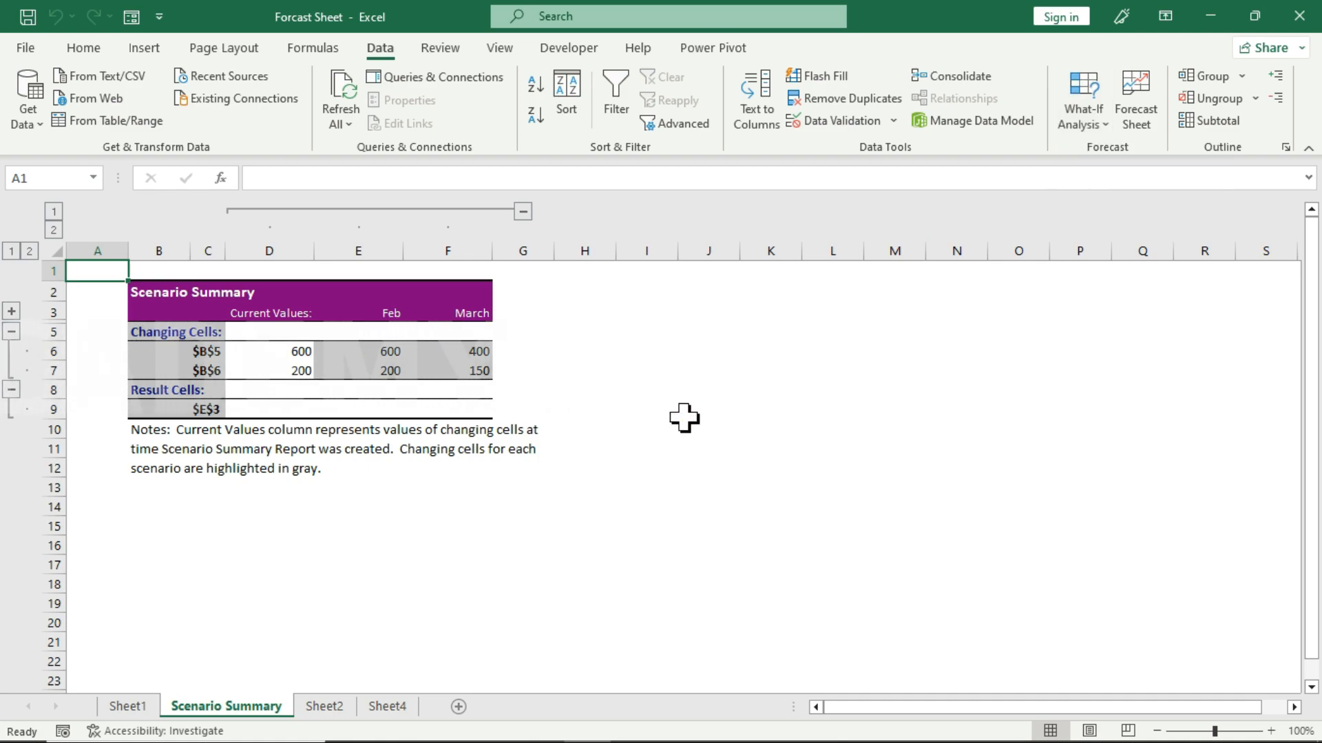
left_click(684, 416)
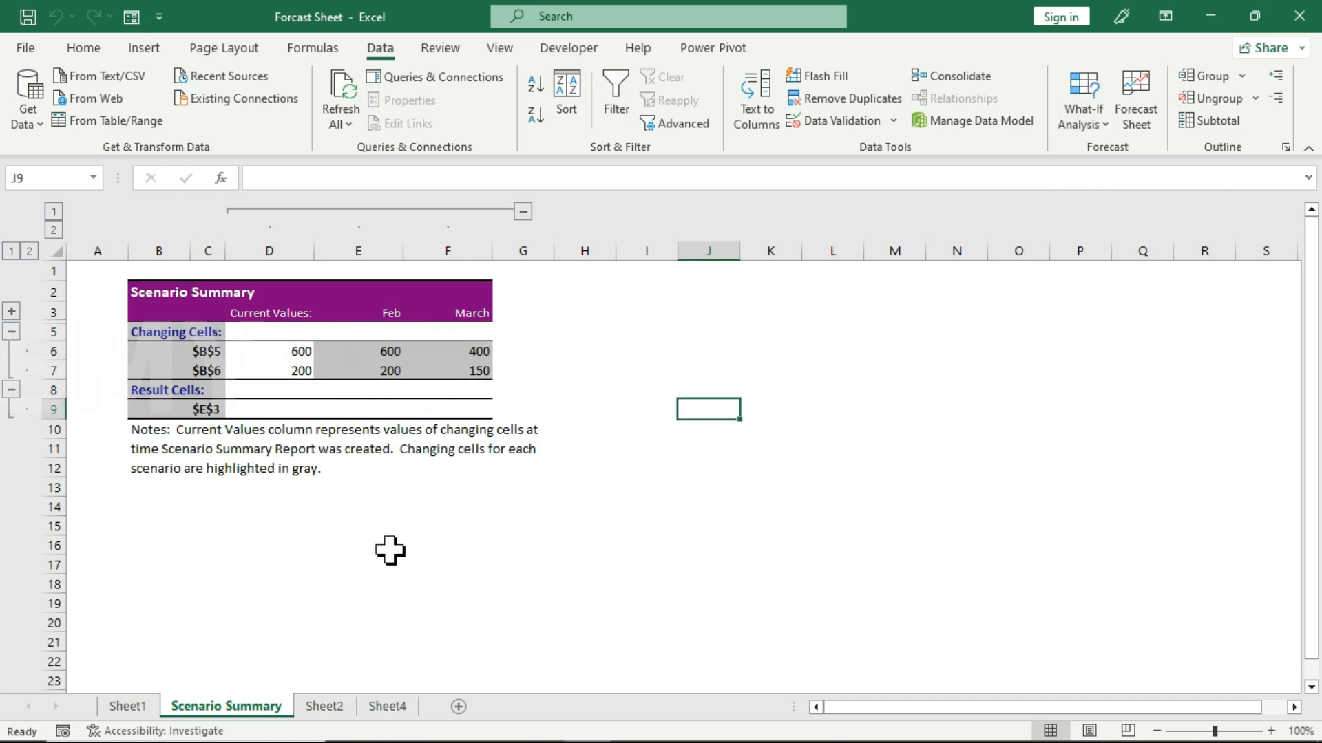
Return to Sheet2 and move on to the Goal Seek table on Sheet4.
left_click(324, 707)
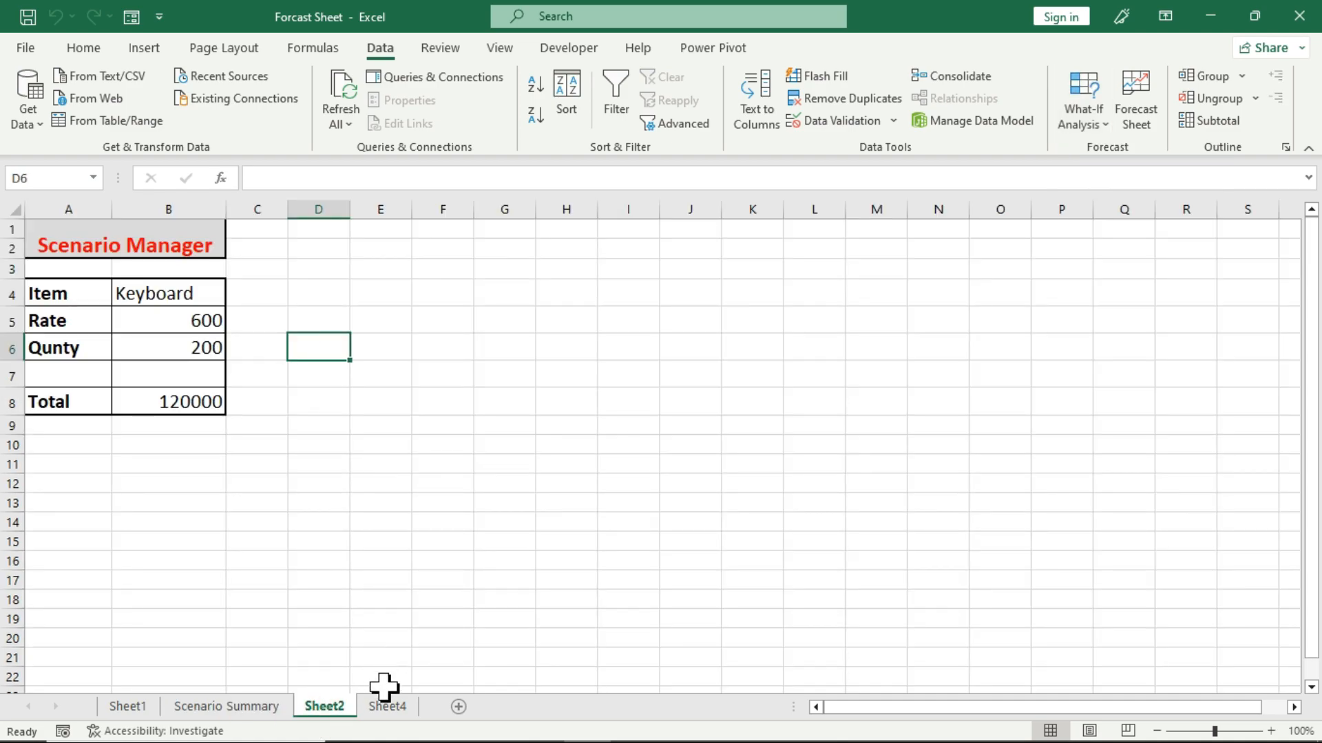
left_click(388, 707)
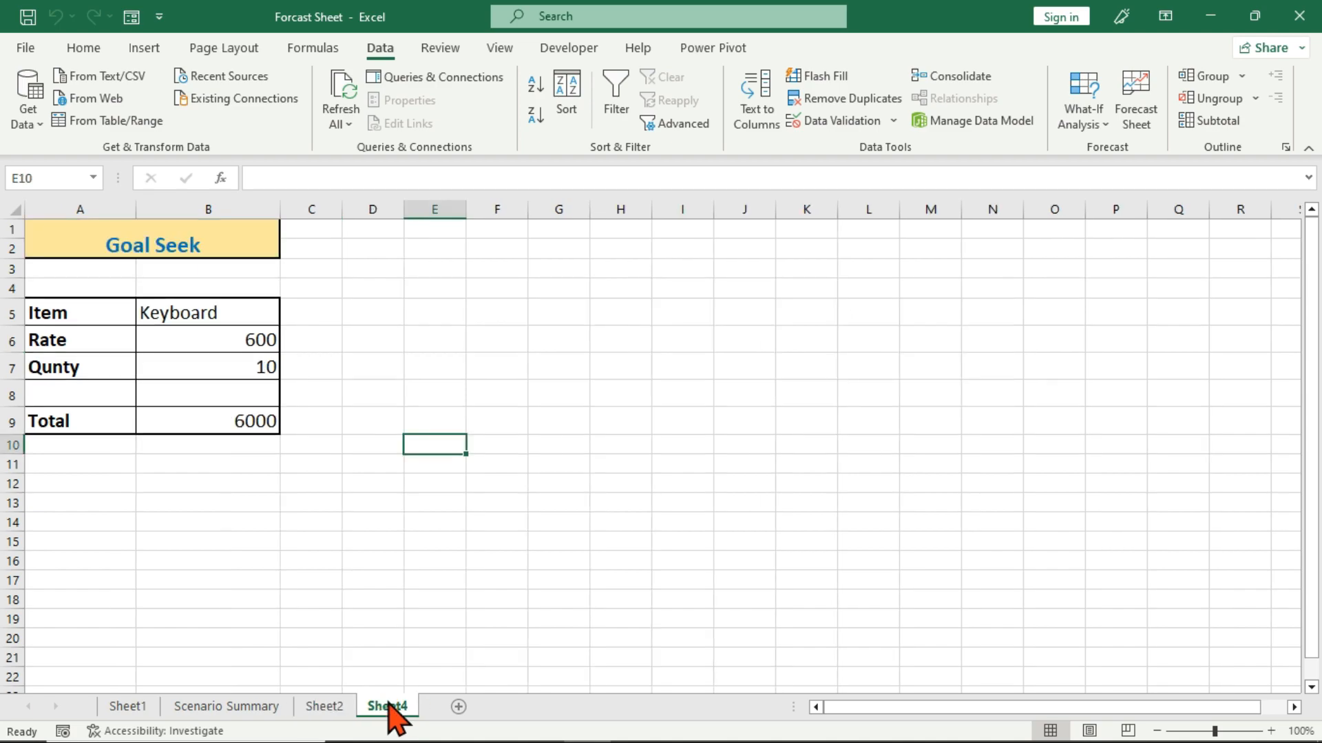
Review the quantity in B7 and the rate in B6 of the Goal Seek keyboard table.
left_click(259, 487)
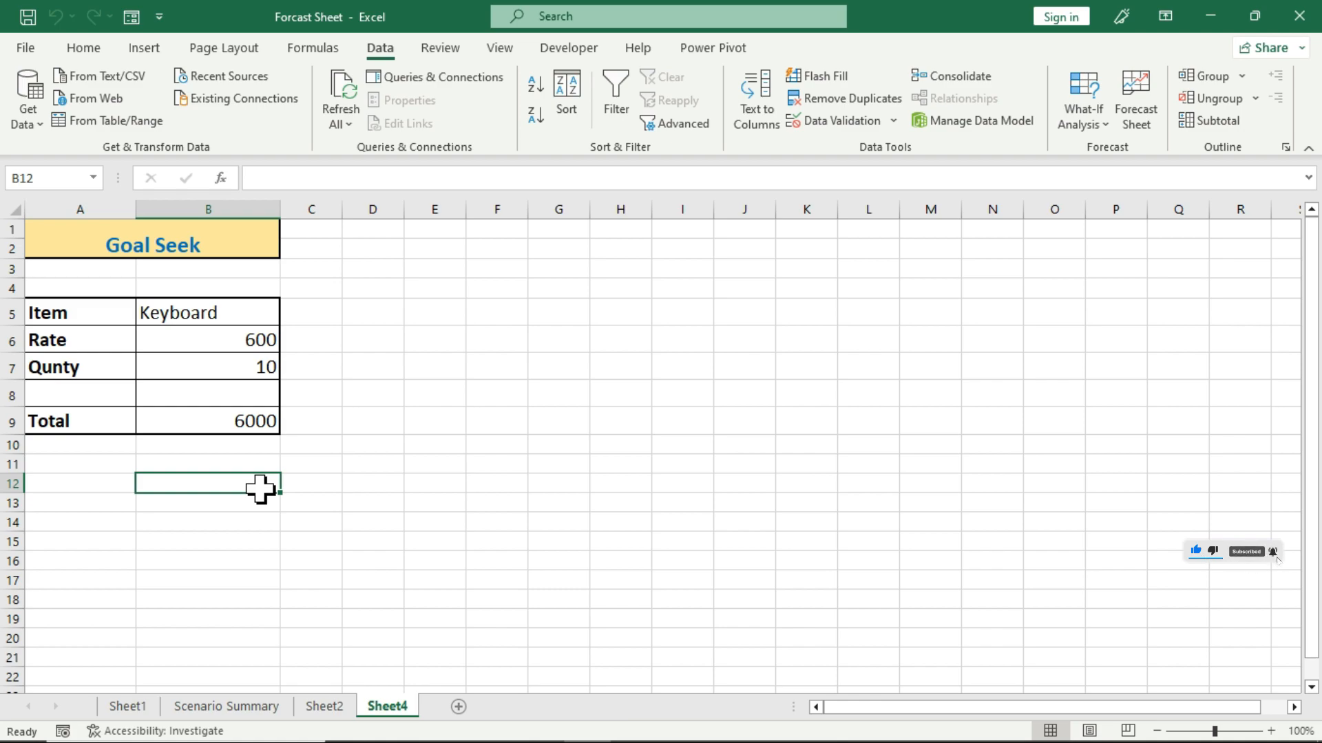
left_click(181, 363)
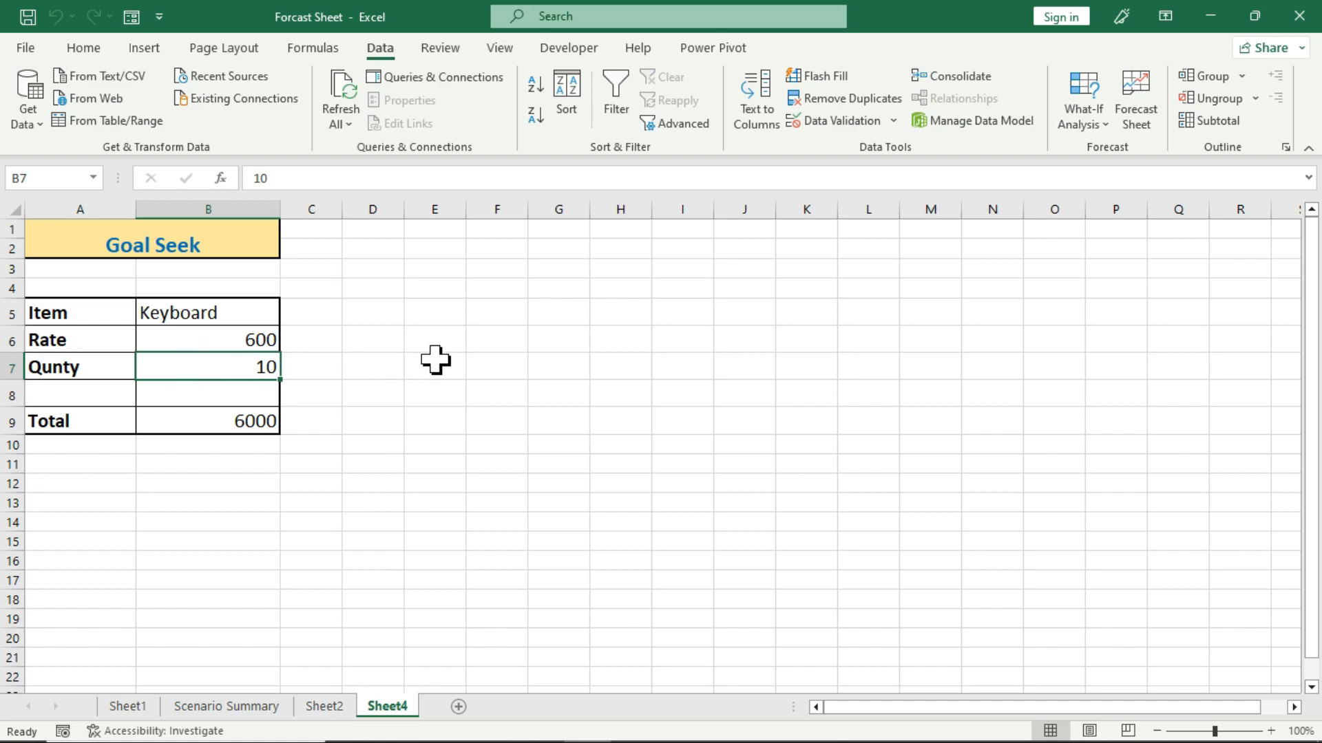
left_click(219, 337)
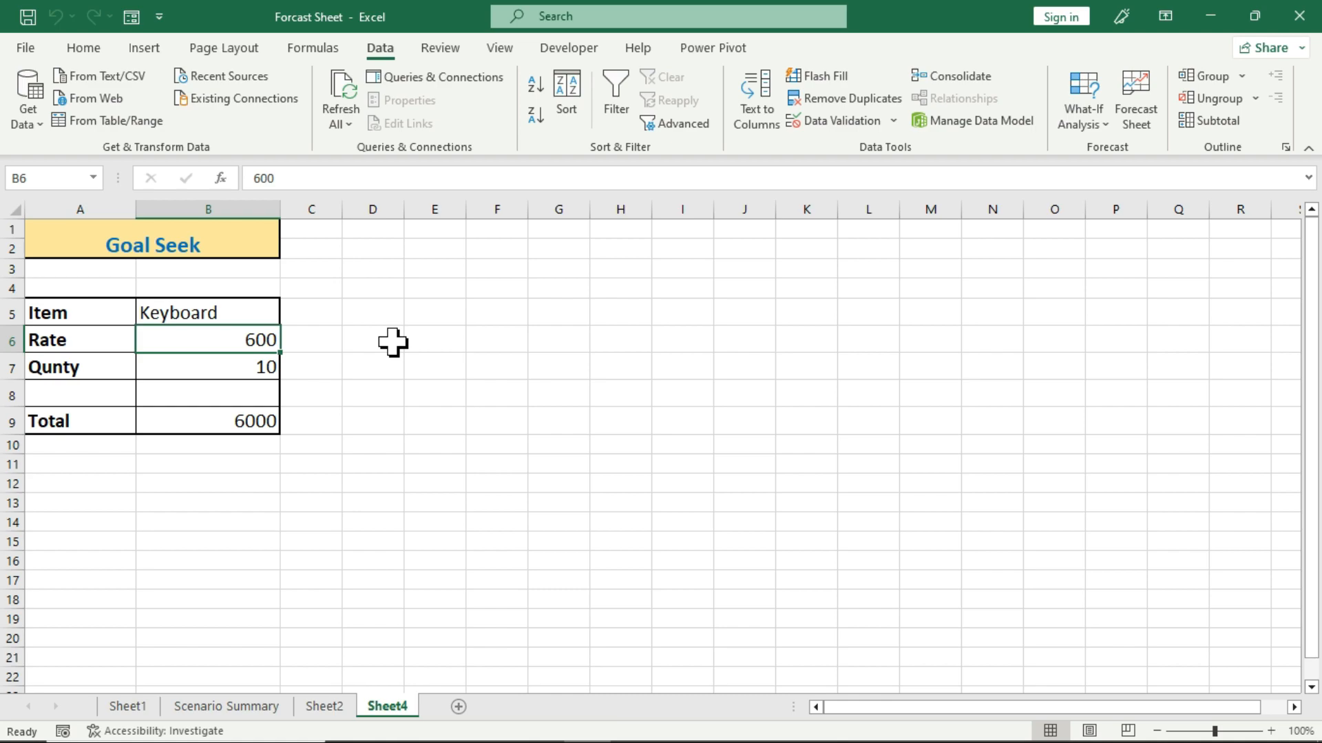
Try Goal Seek on the Total in B9 with a target of 12000 by changing quantity B7, and discard the result.
left_click(221, 420)
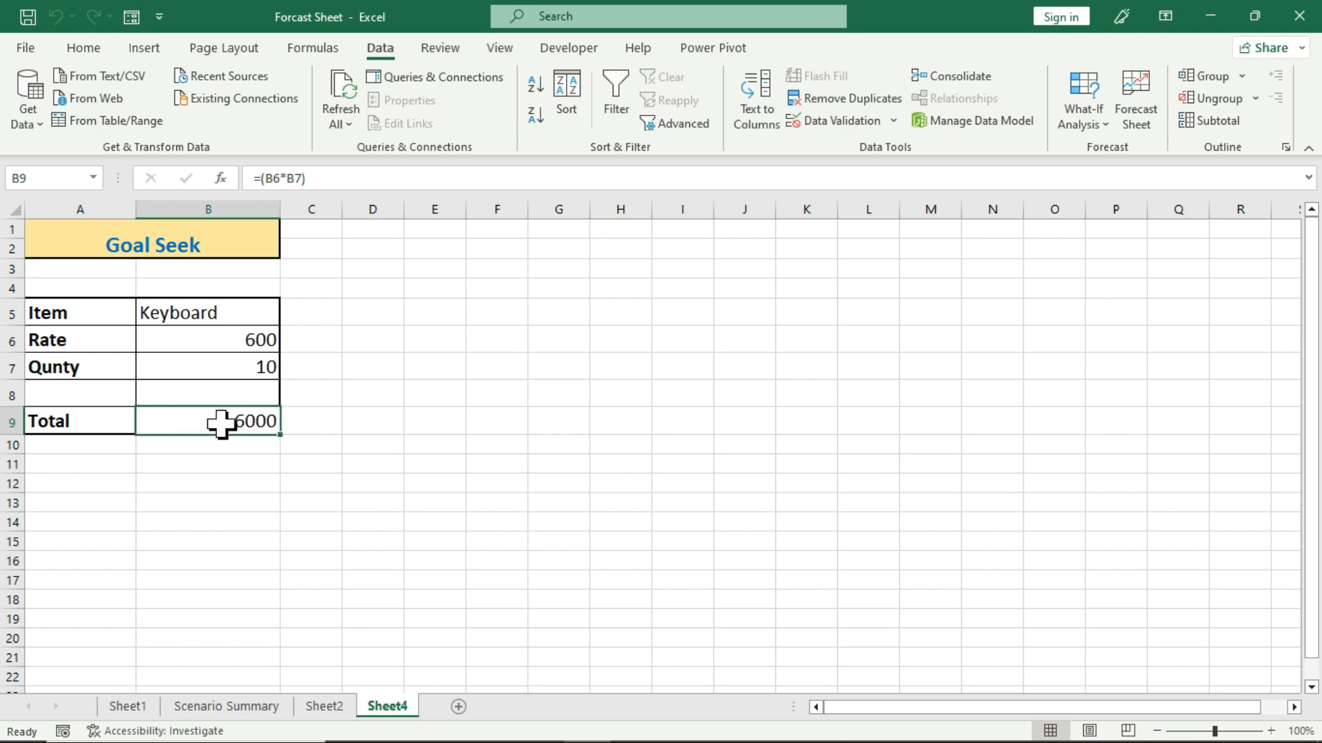
left_click(1088, 123)
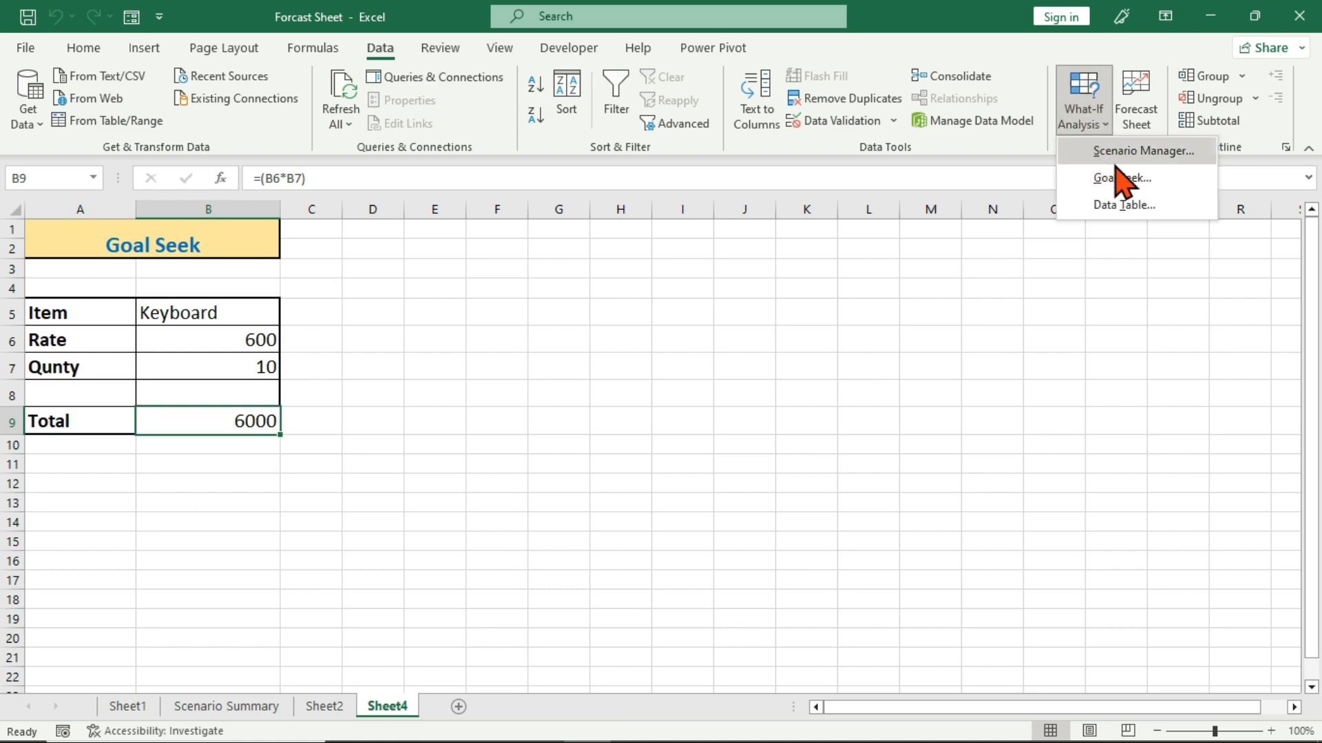
left_click(1174, 176)
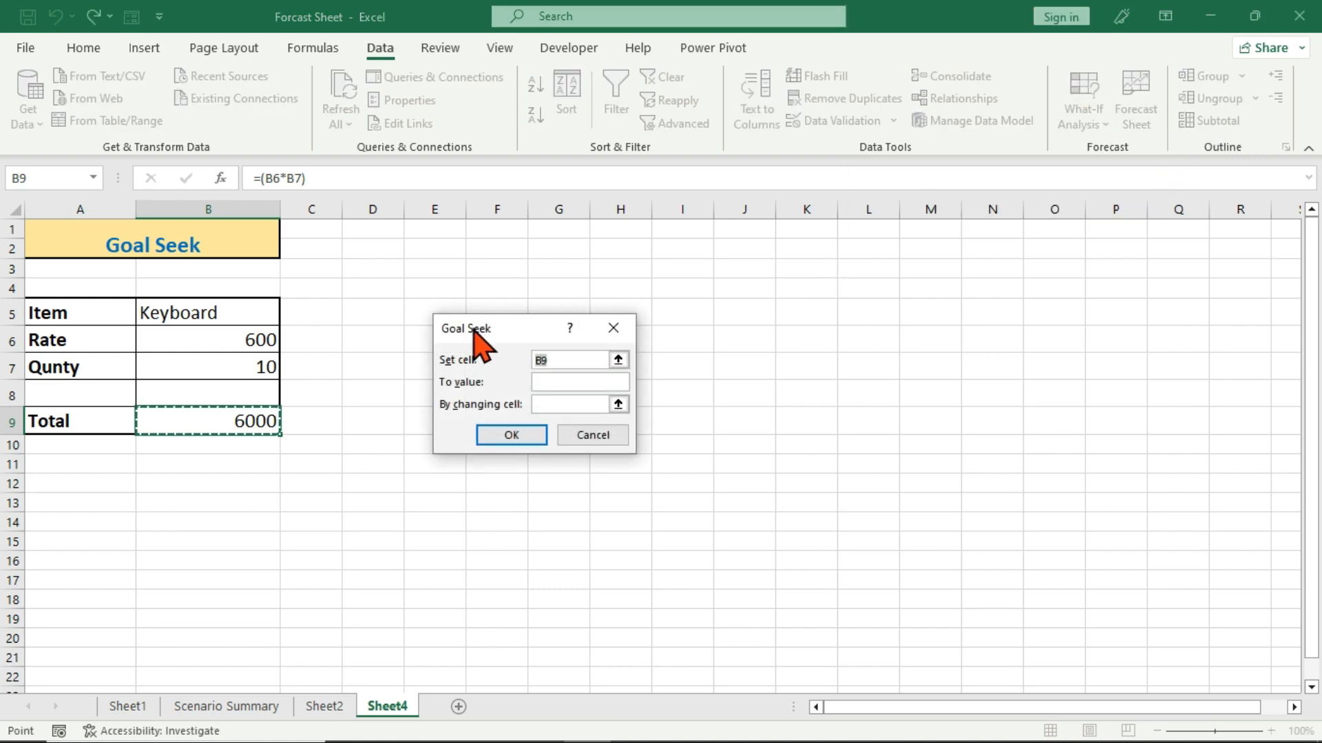
left_click_drag(472, 325, 451, 321)
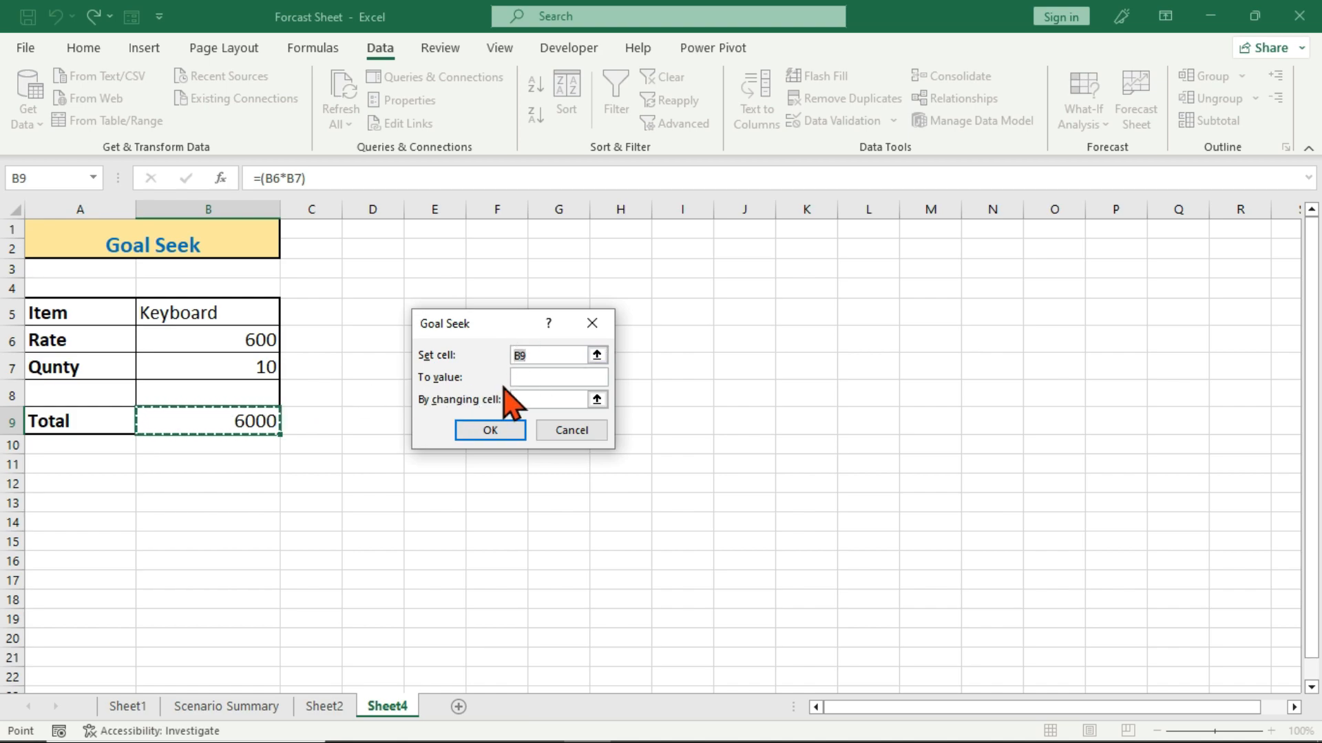
left_click(531, 377)
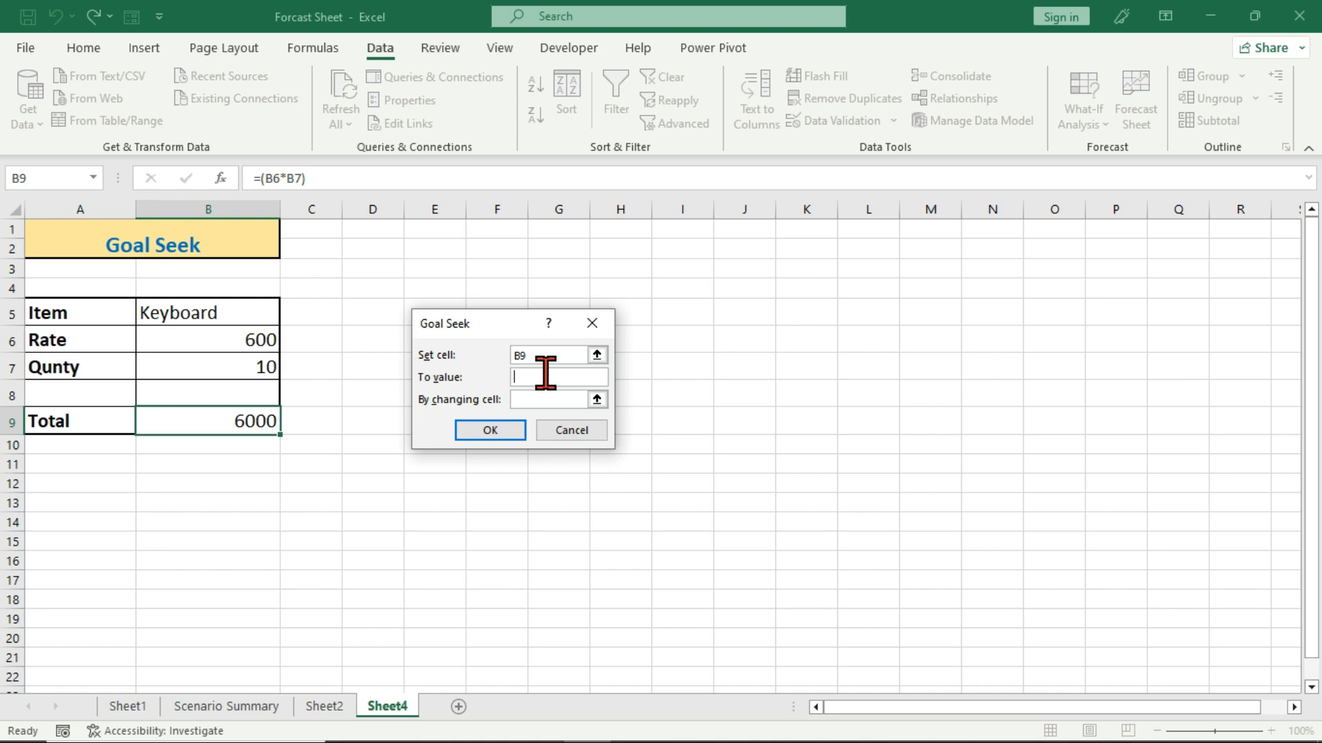
type("12000")
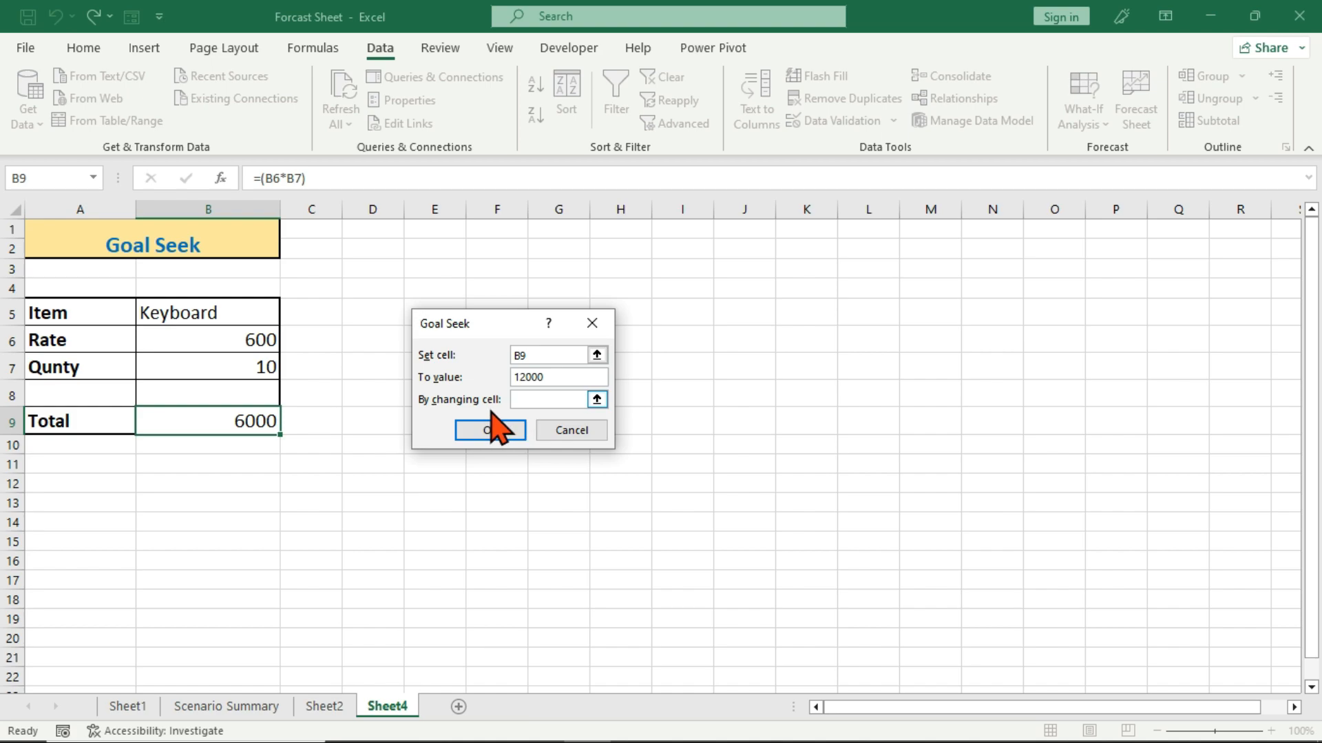
left_click(551, 398)
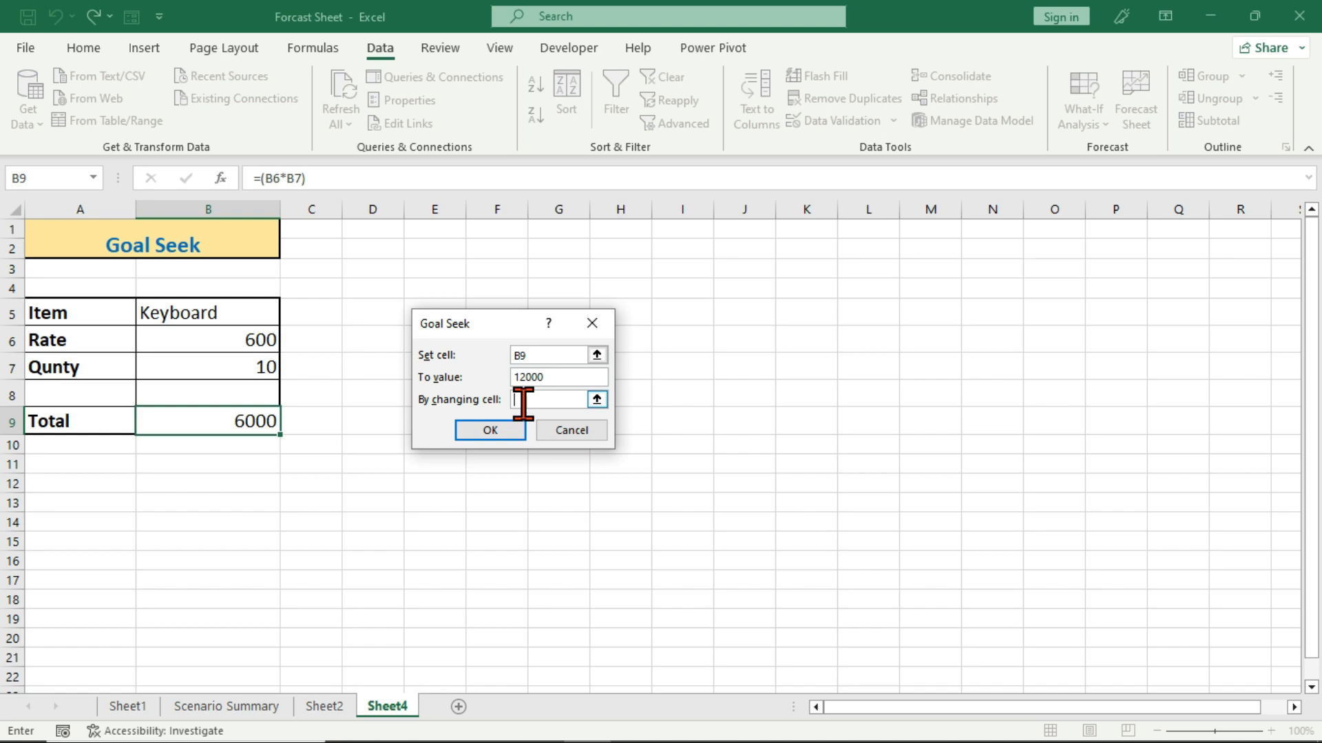
left_click(215, 373)
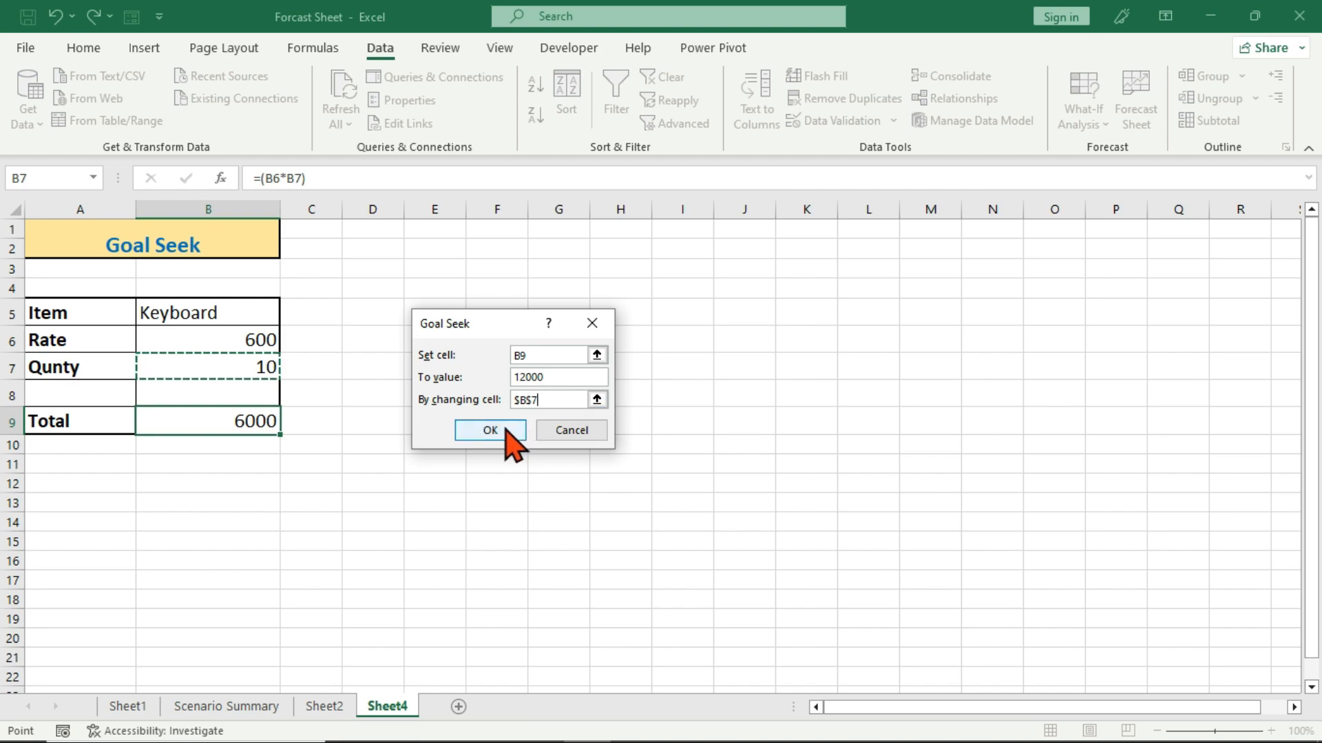
left_click(507, 428)
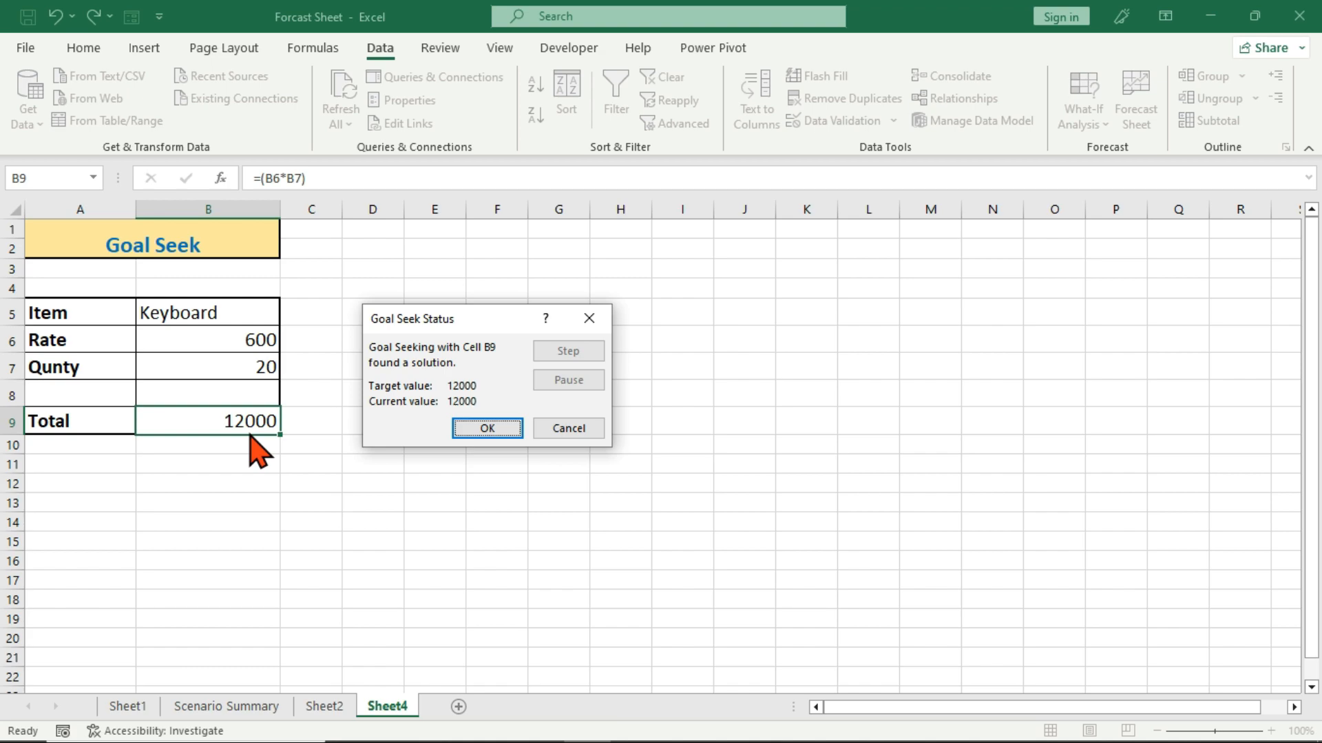
left_click(553, 430)
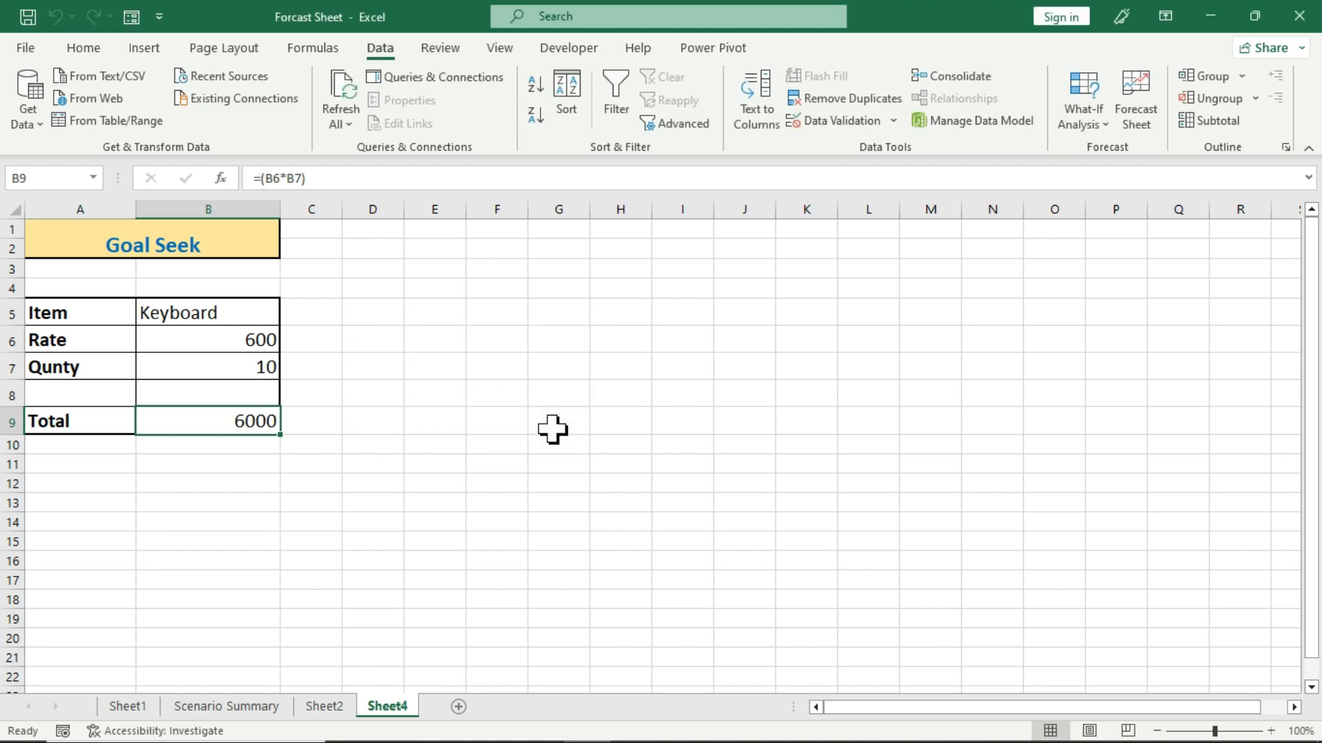
left_click(1063, 127)
left_click(1100, 149)
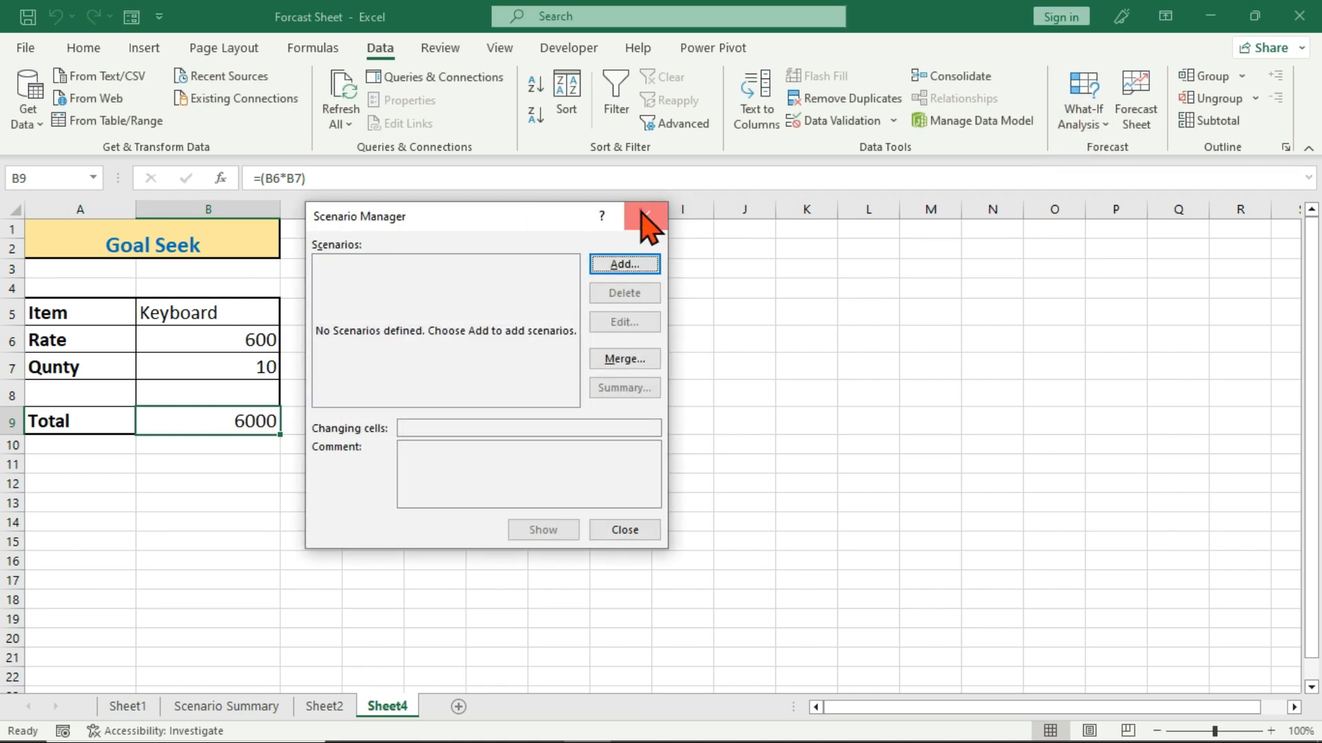
left_click(645, 216)
Try Goal Seek on the Total in B9 with a target of 15000 by changing rate B6, and discard the result.
left_click(1077, 120)
left_click(1094, 178)
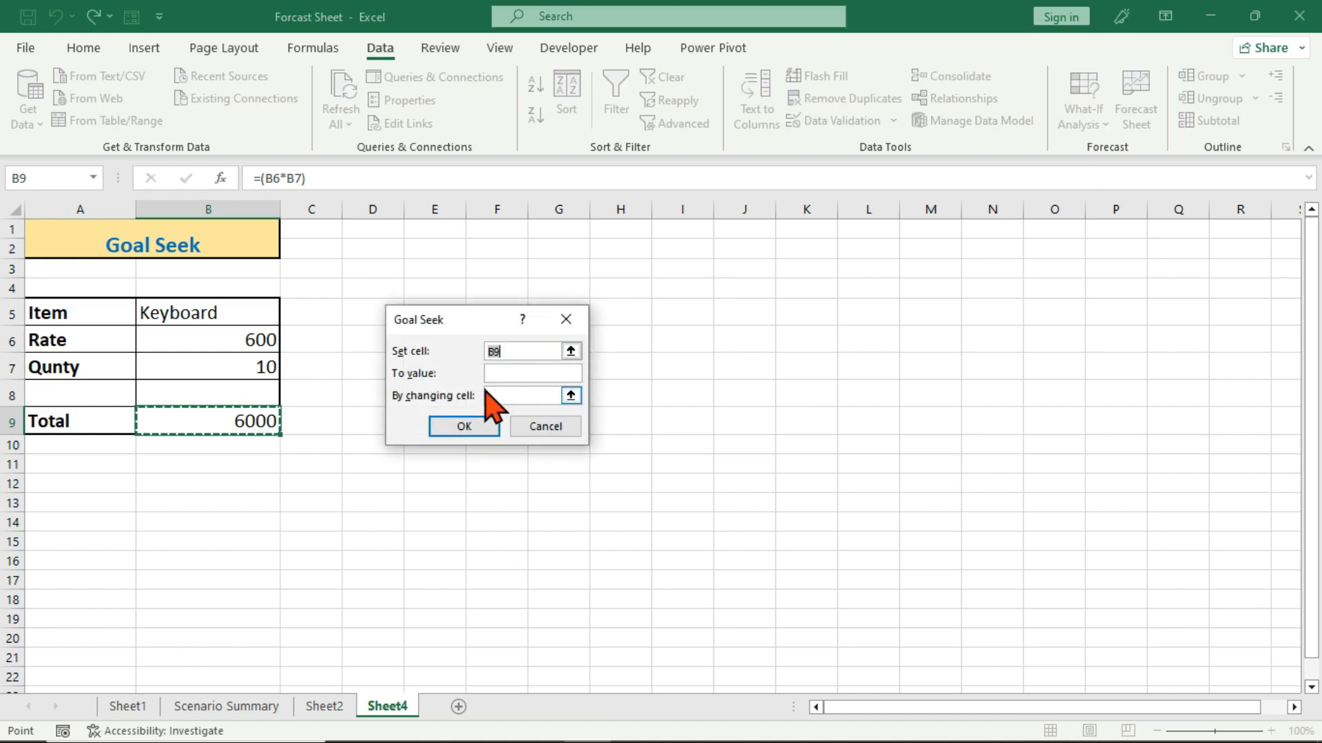
left_click(512, 372)
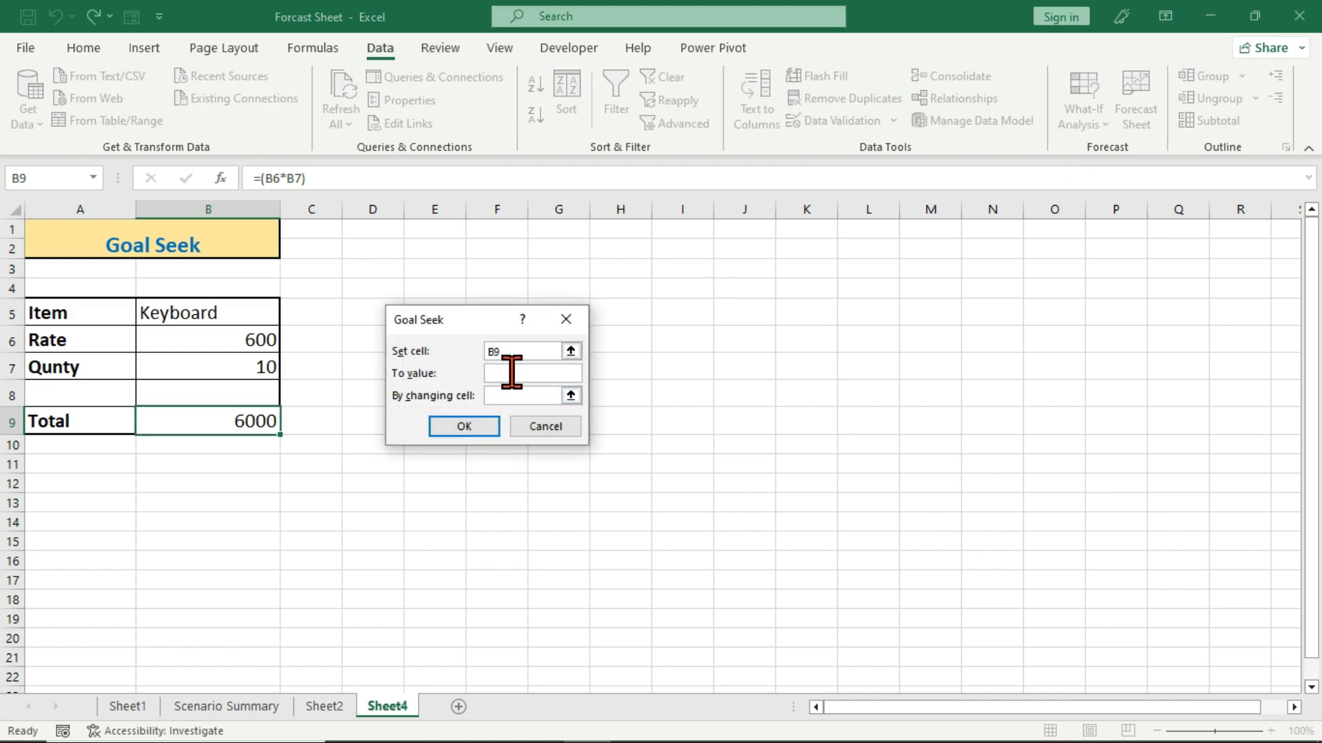
type("15000")
left_click(515, 397)
left_click(224, 339)
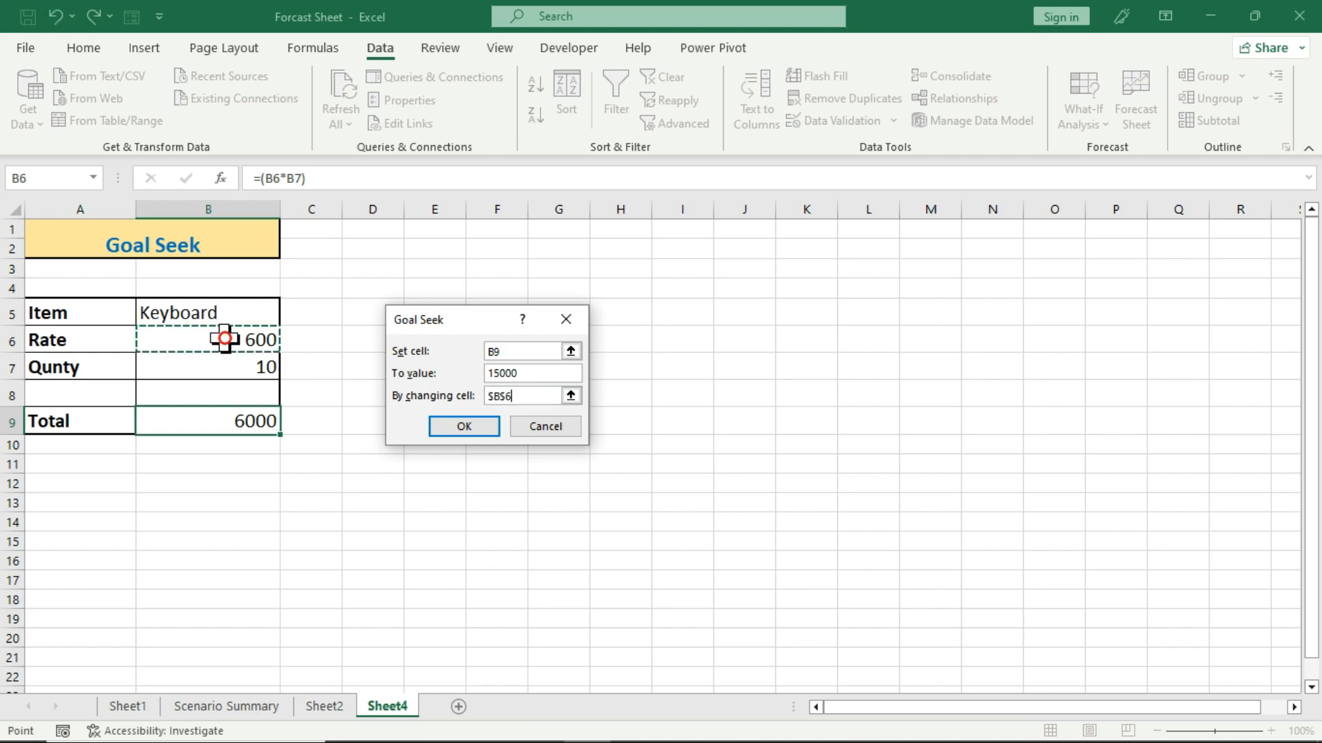
left_click(463, 427)
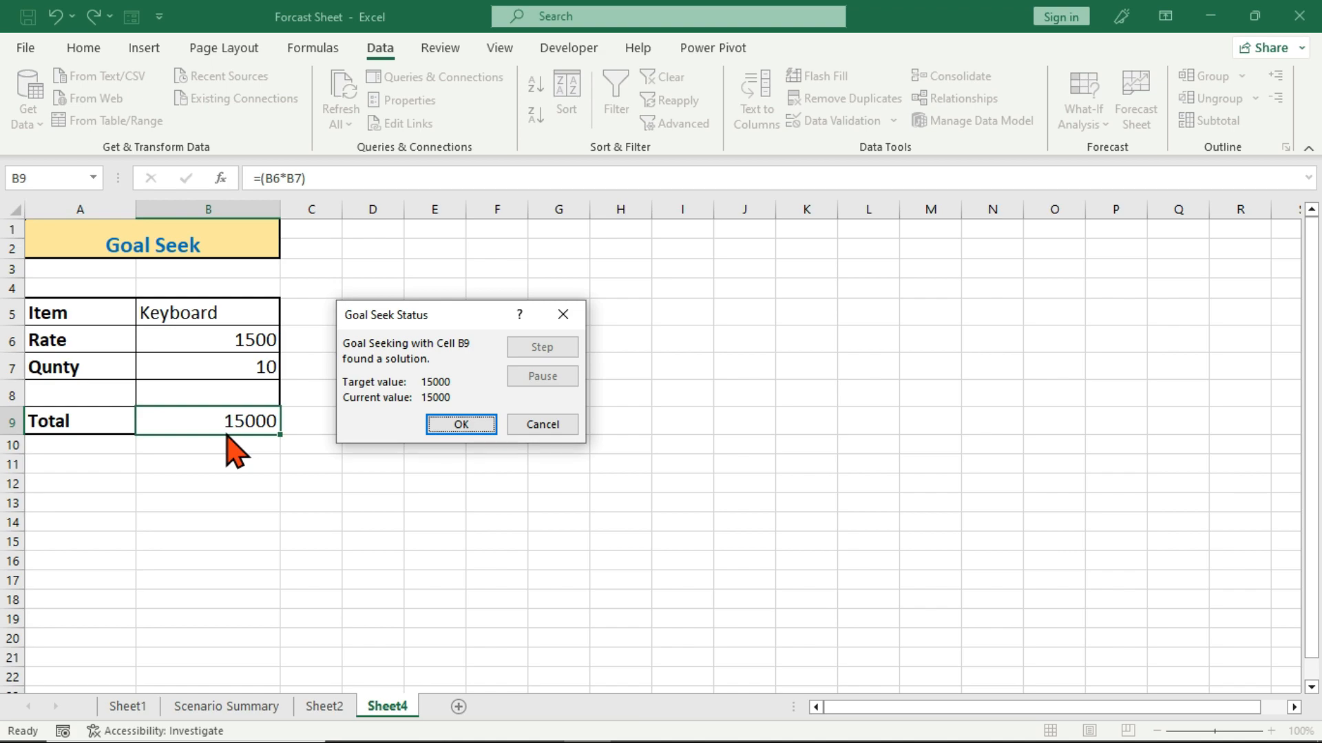
left_click(534, 424)
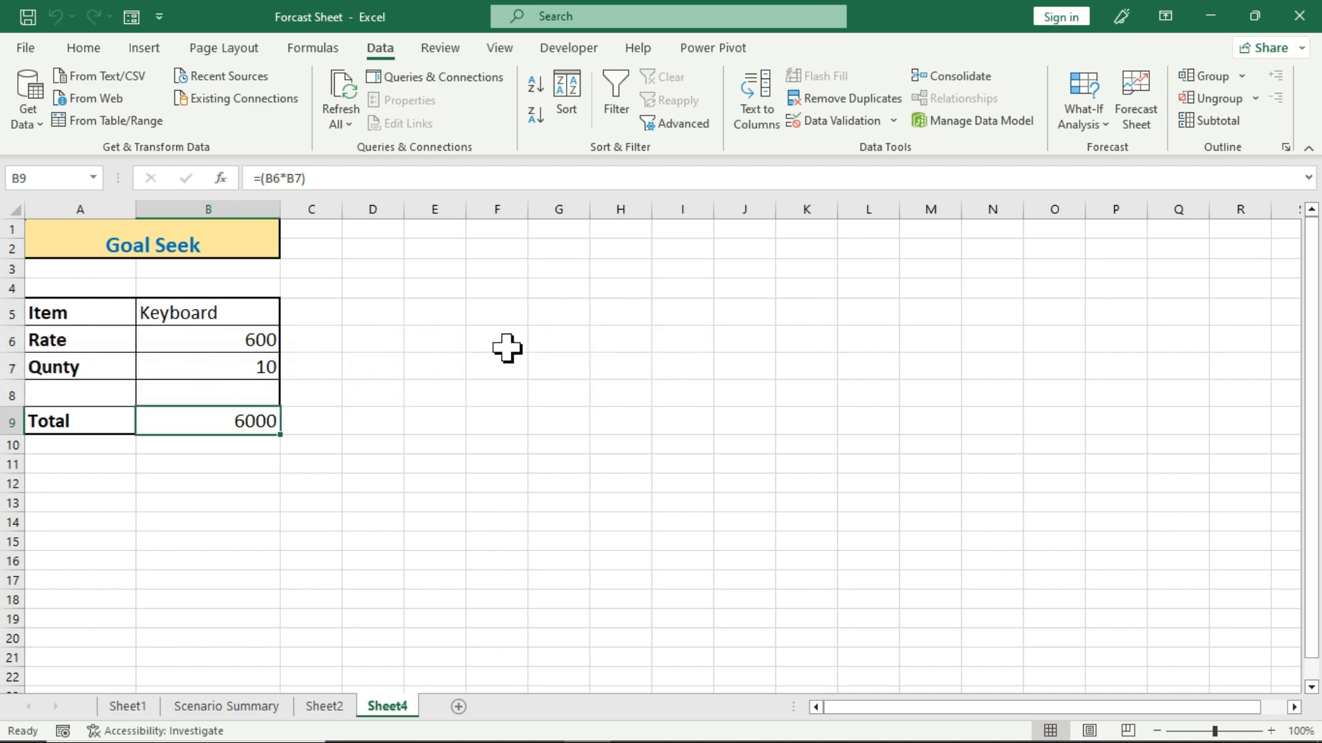
left_click(481, 341)
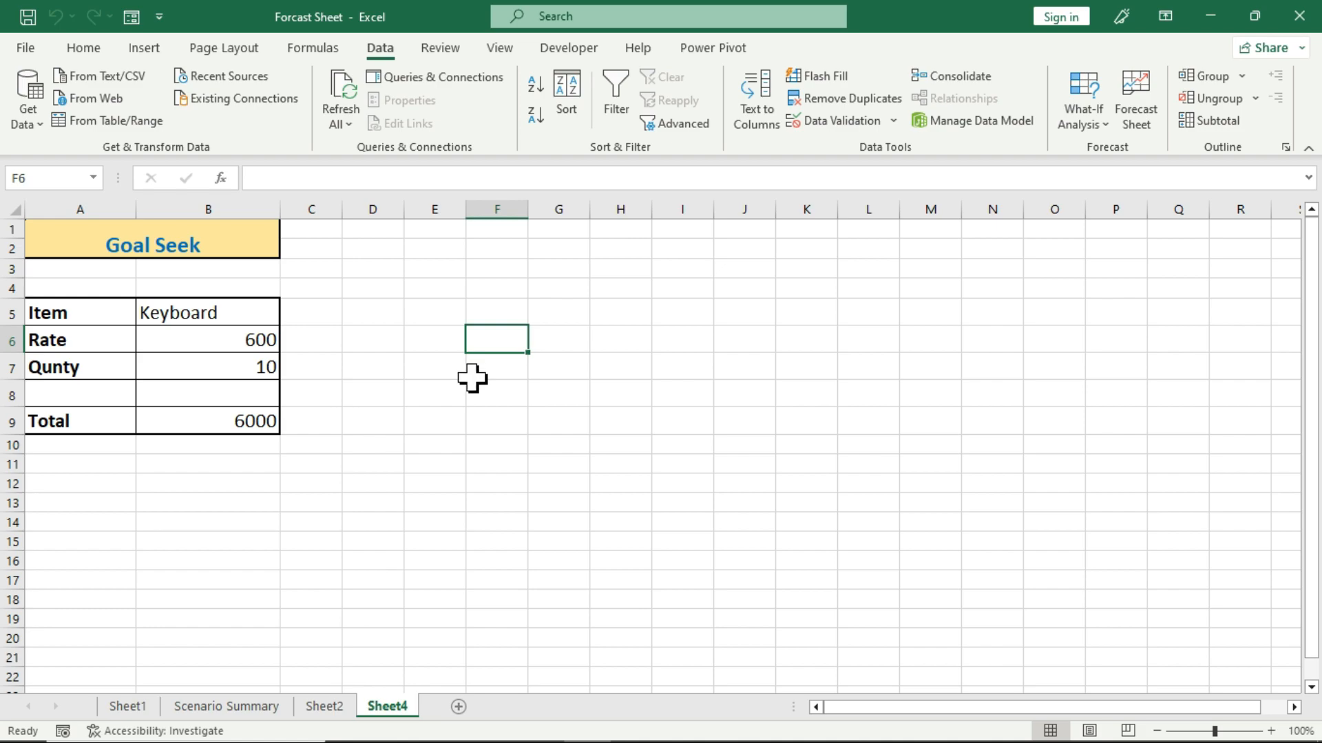
left_click(1098, 120)
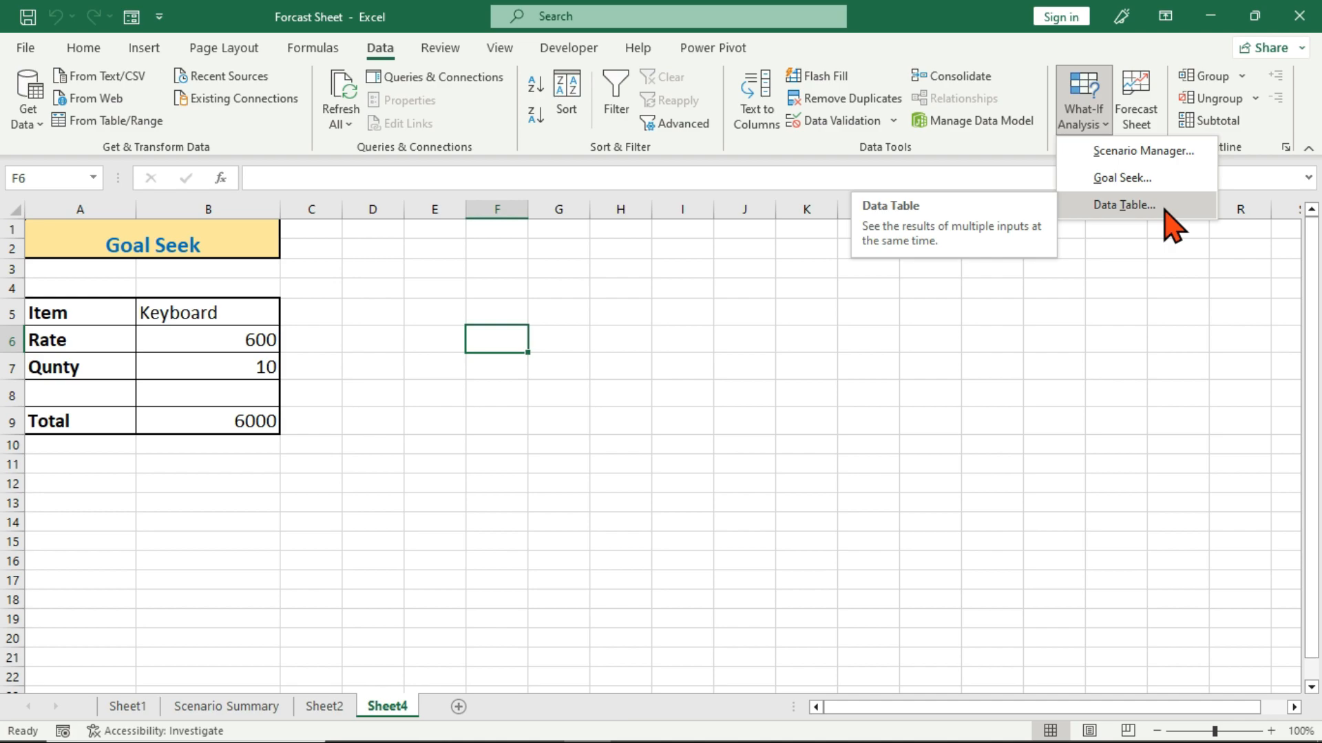
left_click(723, 364)
Enter 7 in G5 and 3 in H5 on Sheet4.
left_click(544, 310)
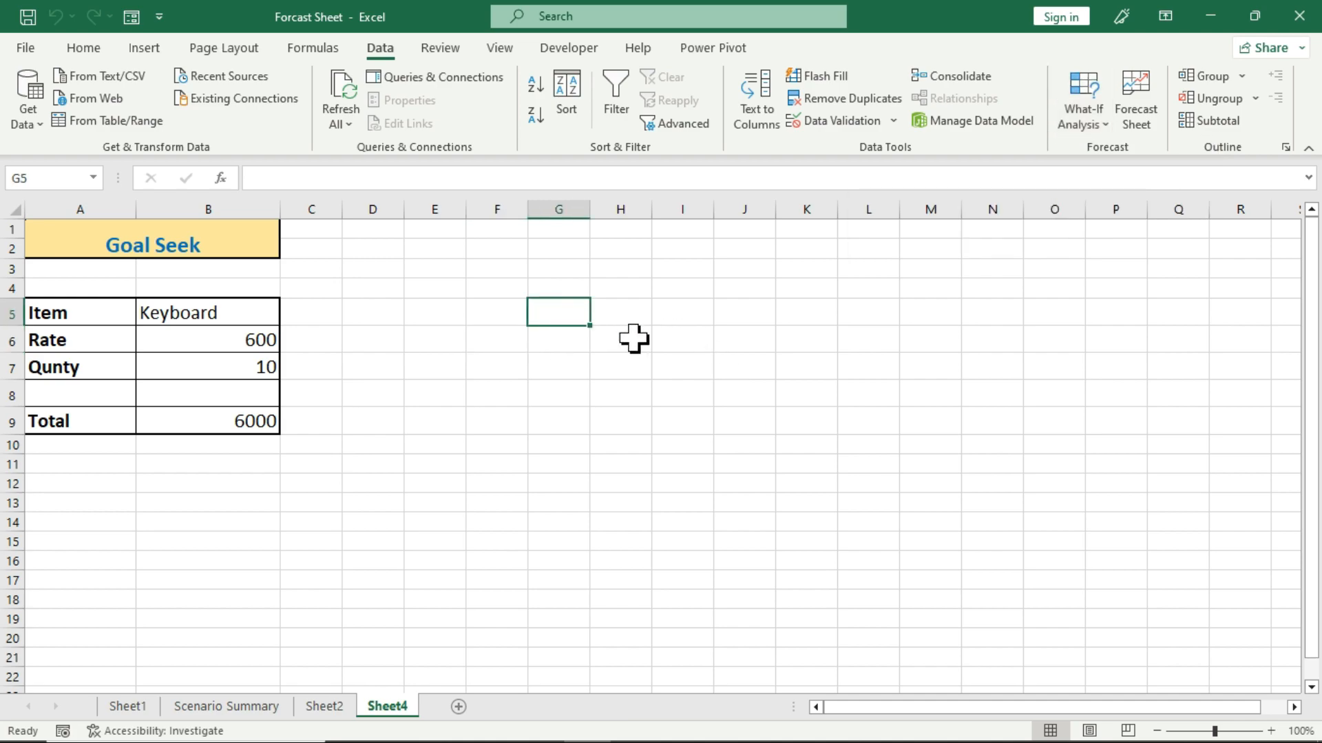
type("2")
key("Tab")
type("3")
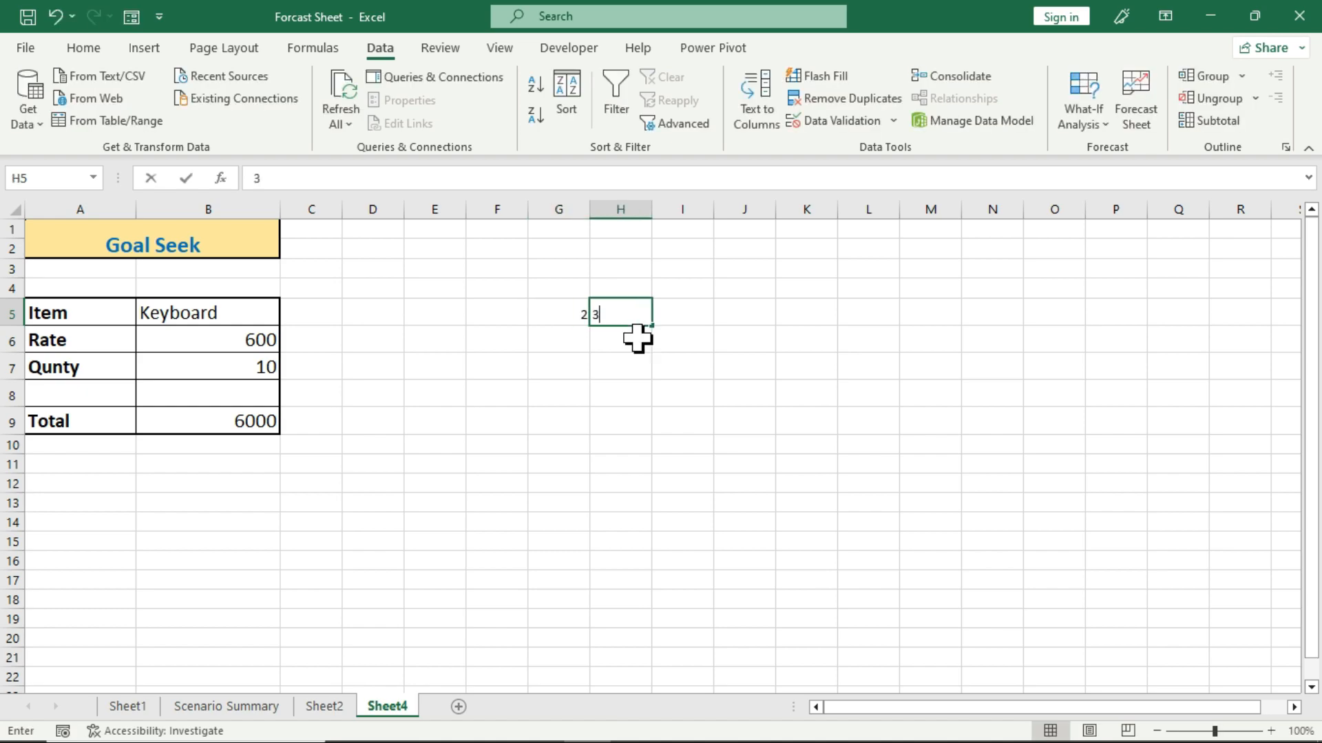
key("Tab")
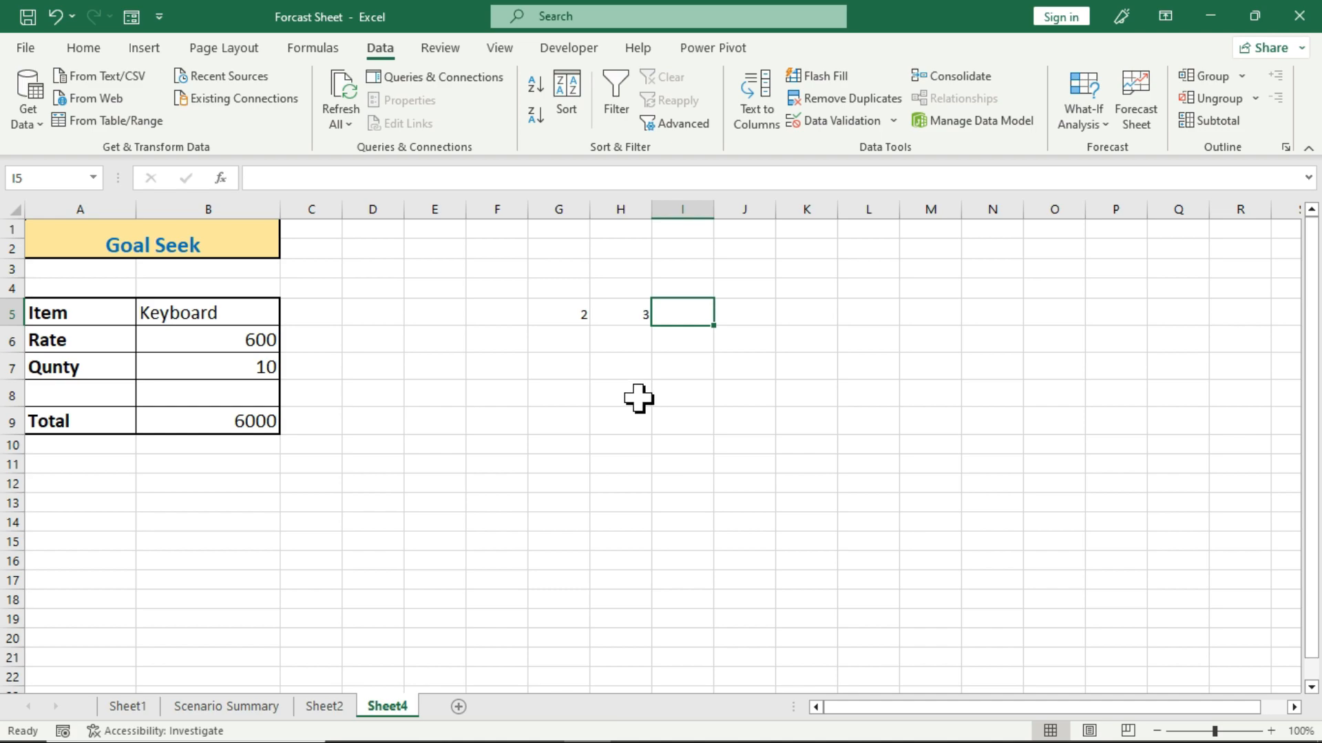
left_click(569, 315)
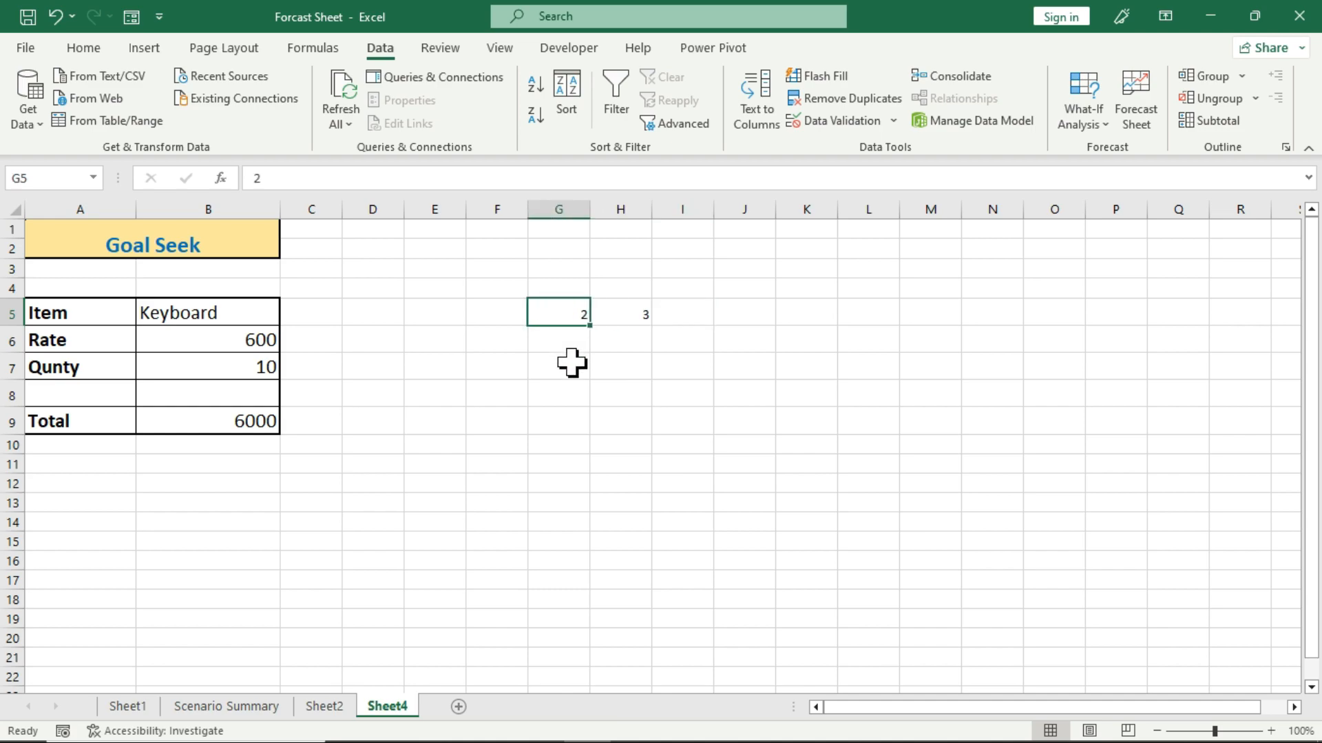
type("7")
key("Tab")
key("Tab")
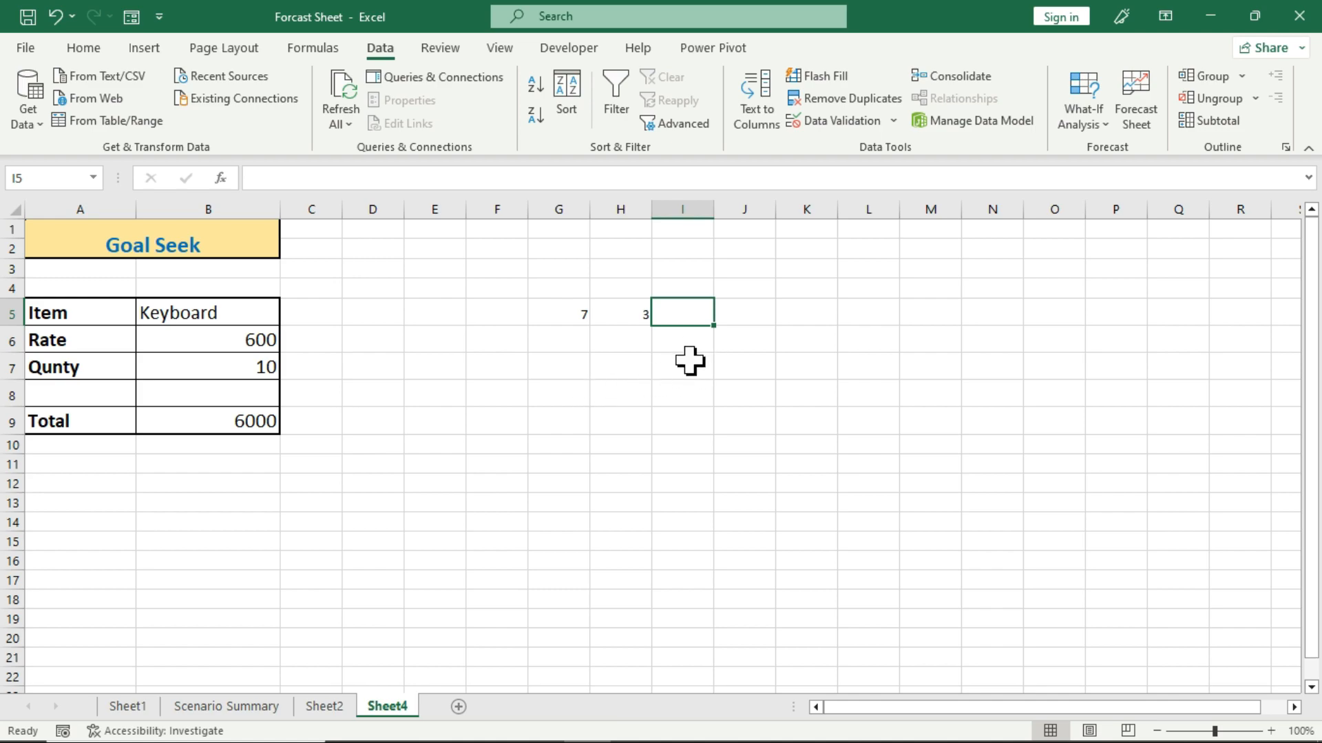
Enter the formula =(G5*H5) in I5 to multiply the two numbers, and reselect the formula cell.
type("=")
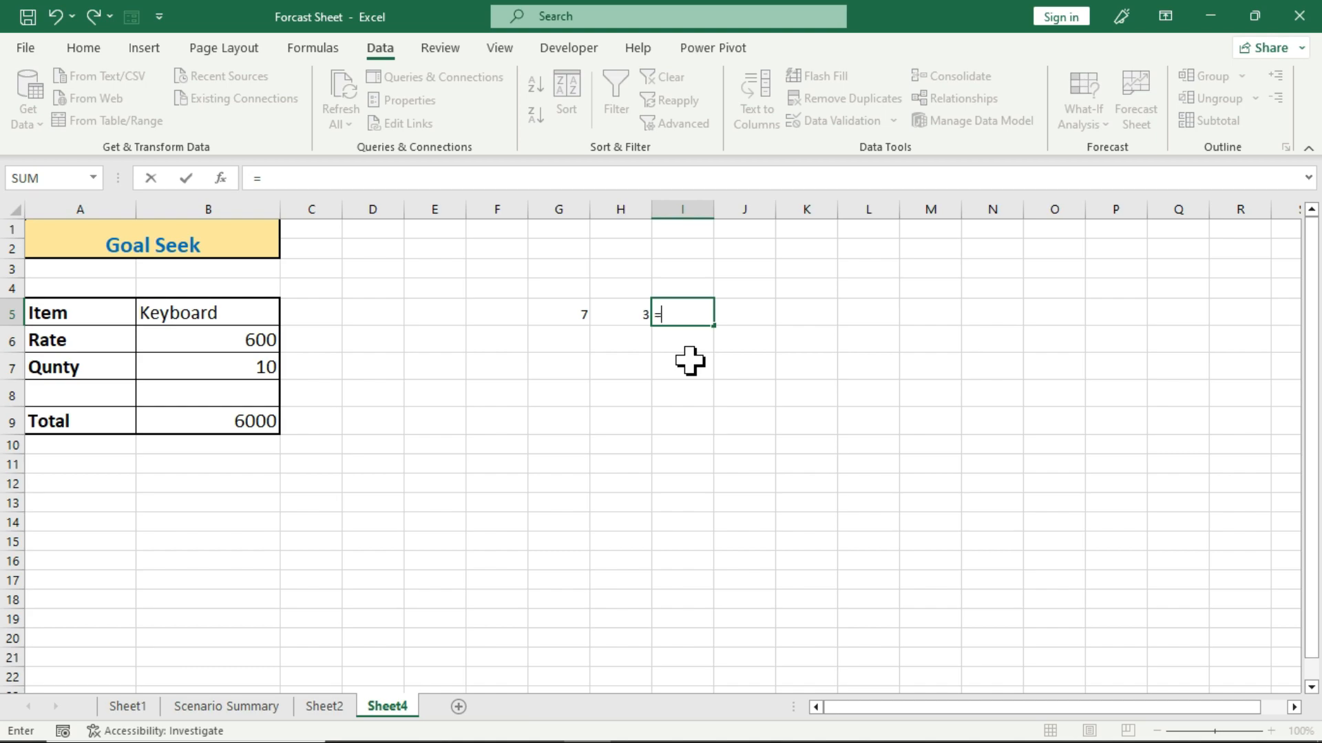
type("(")
key("Left")
key("Left")
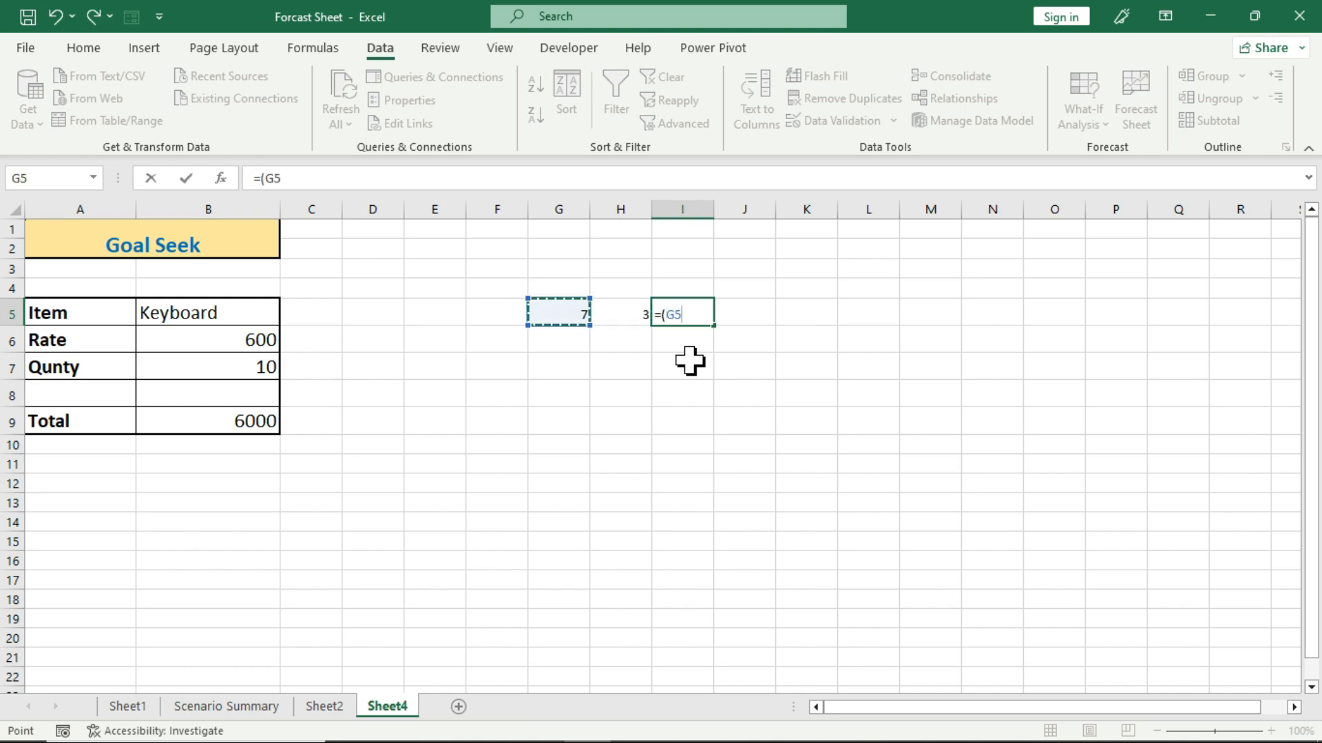
type("*")
key("Left")
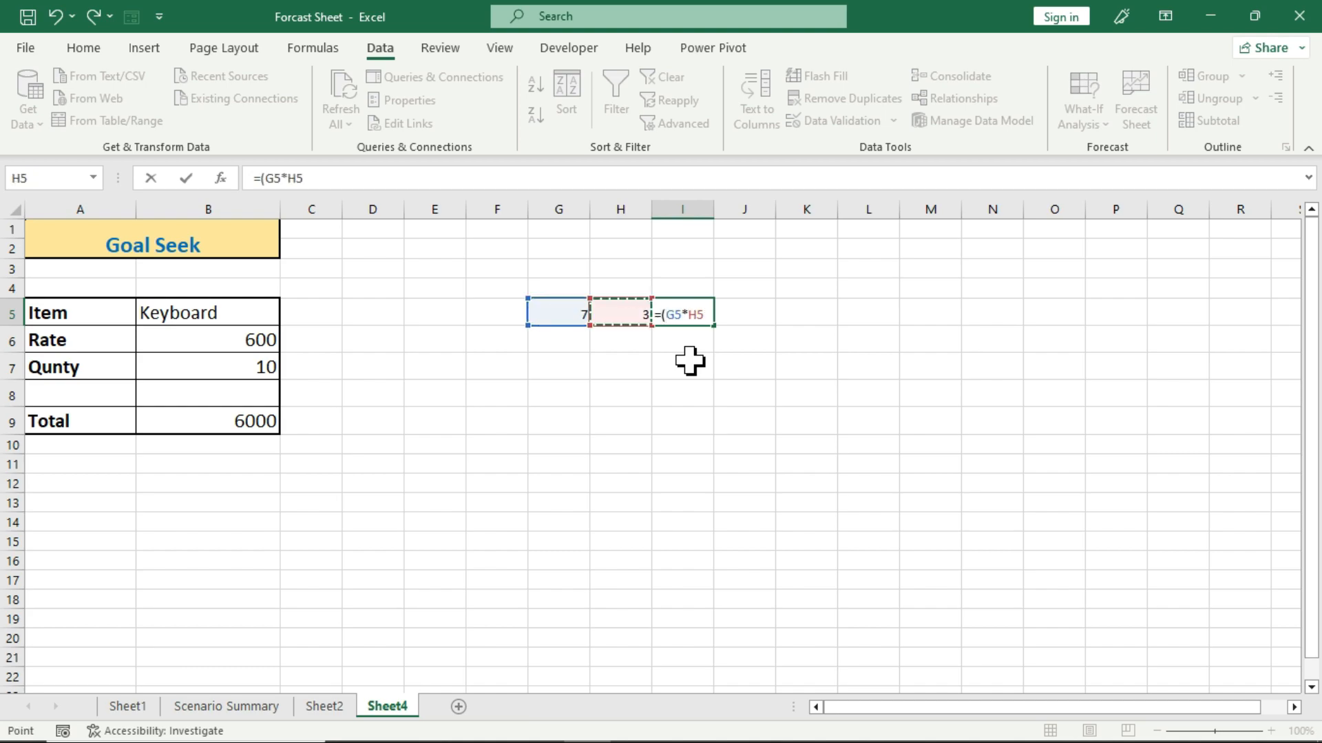
type(")")
key("Return")
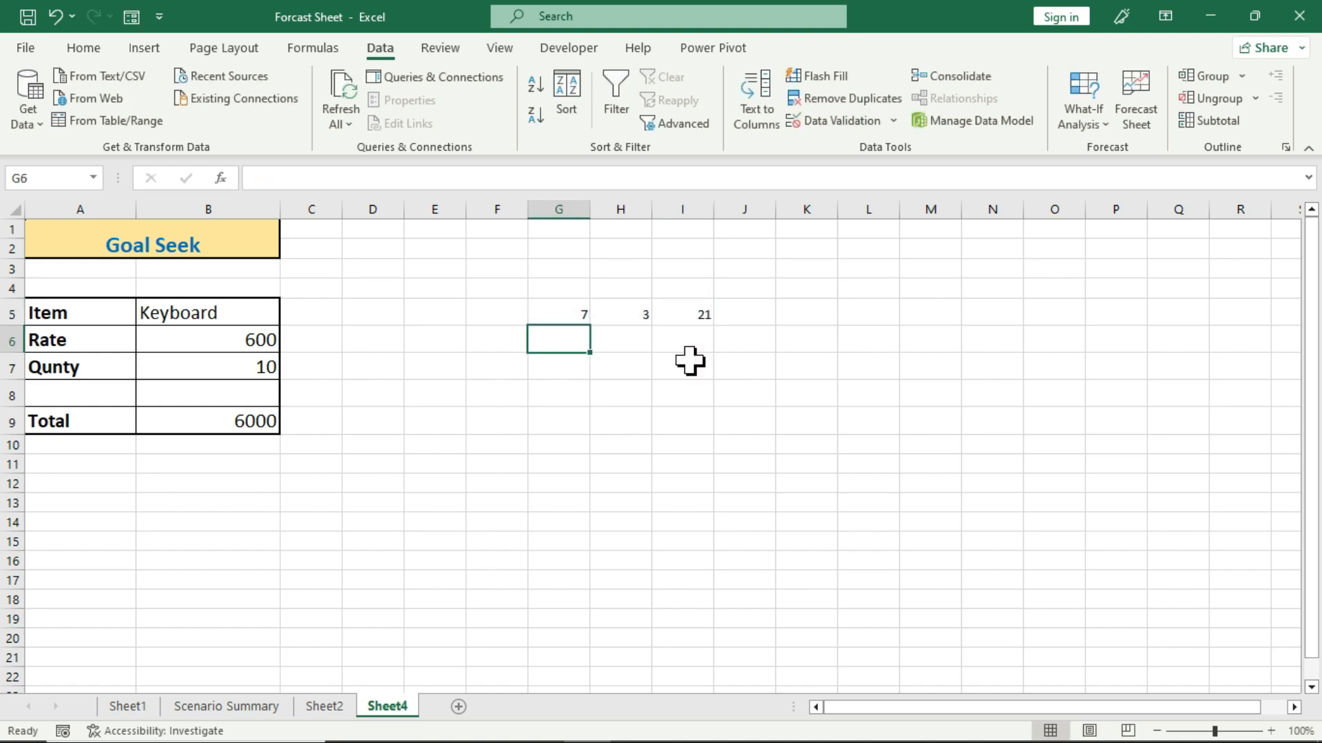
key("Up")
key("Right")
key("Right")
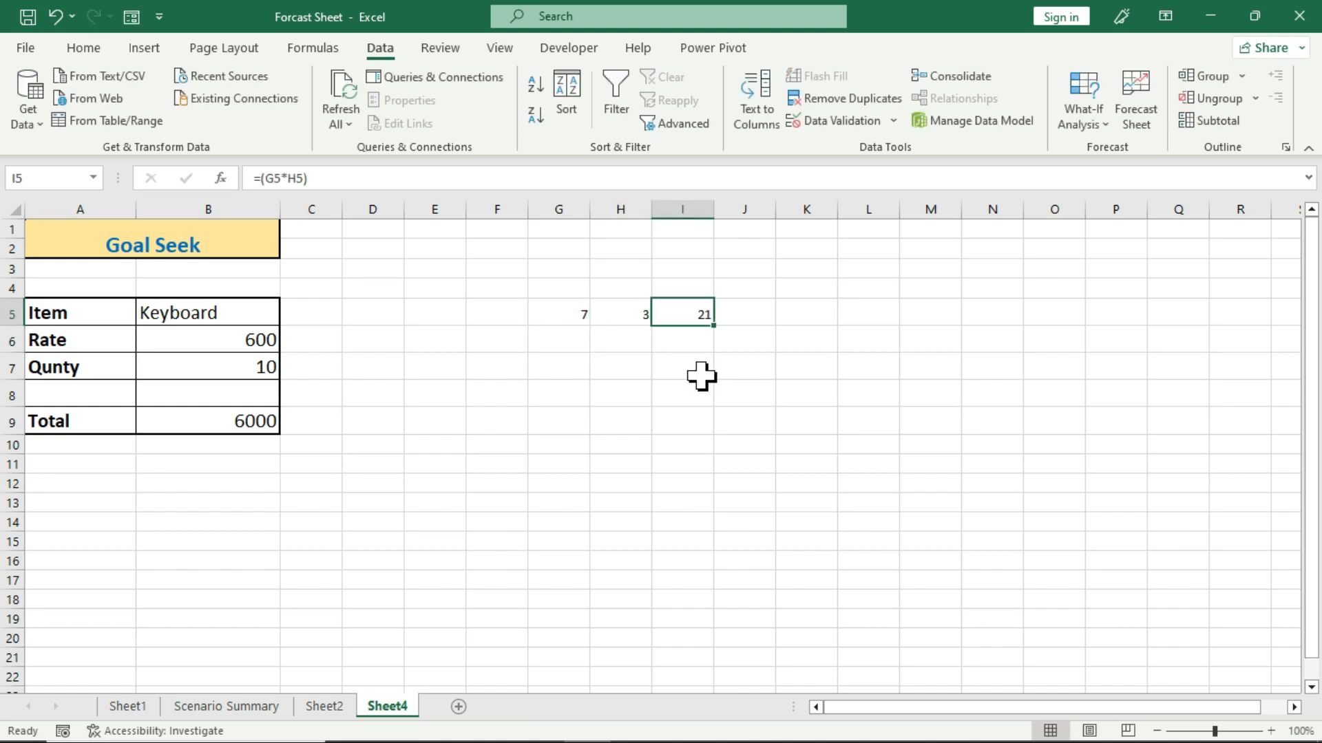
Set the multiplied numbers to 6 in G5 and 4 in H5.
left_click(555, 316)
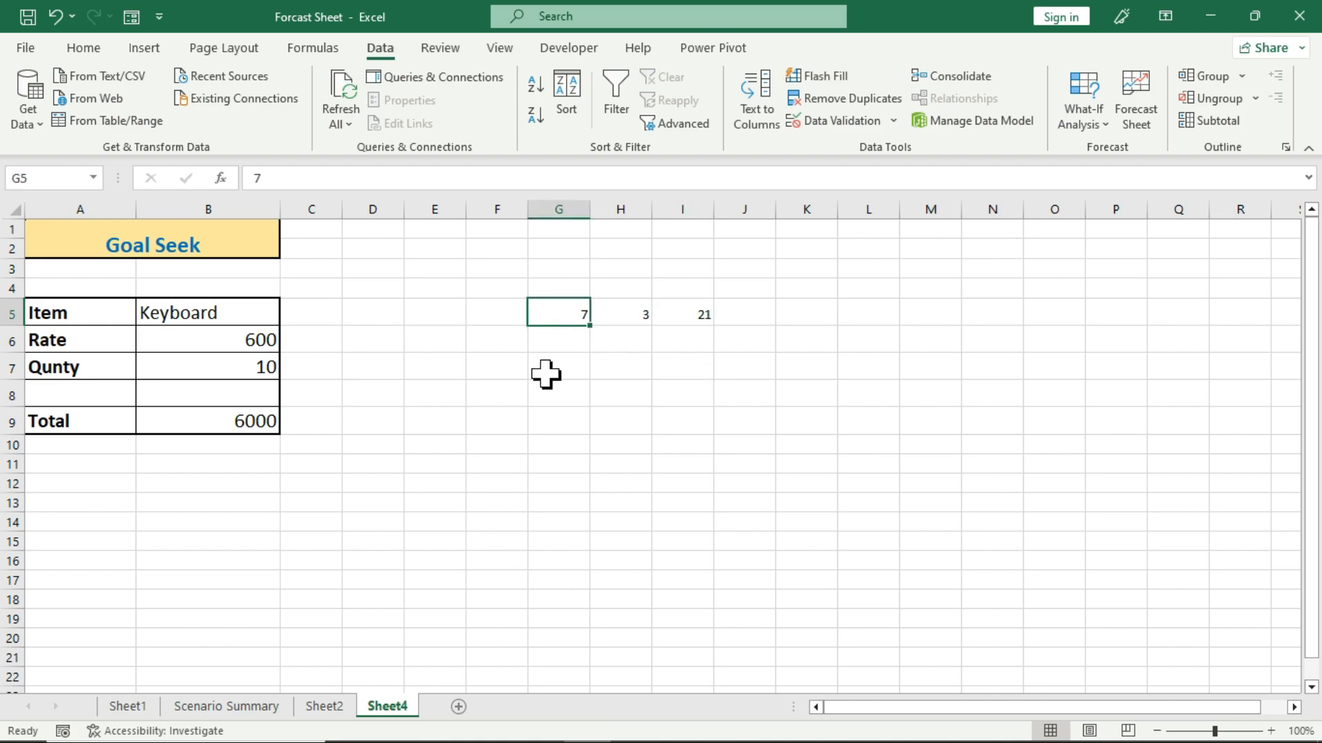
type("6")
key("Right")
type("4")
key("Right")
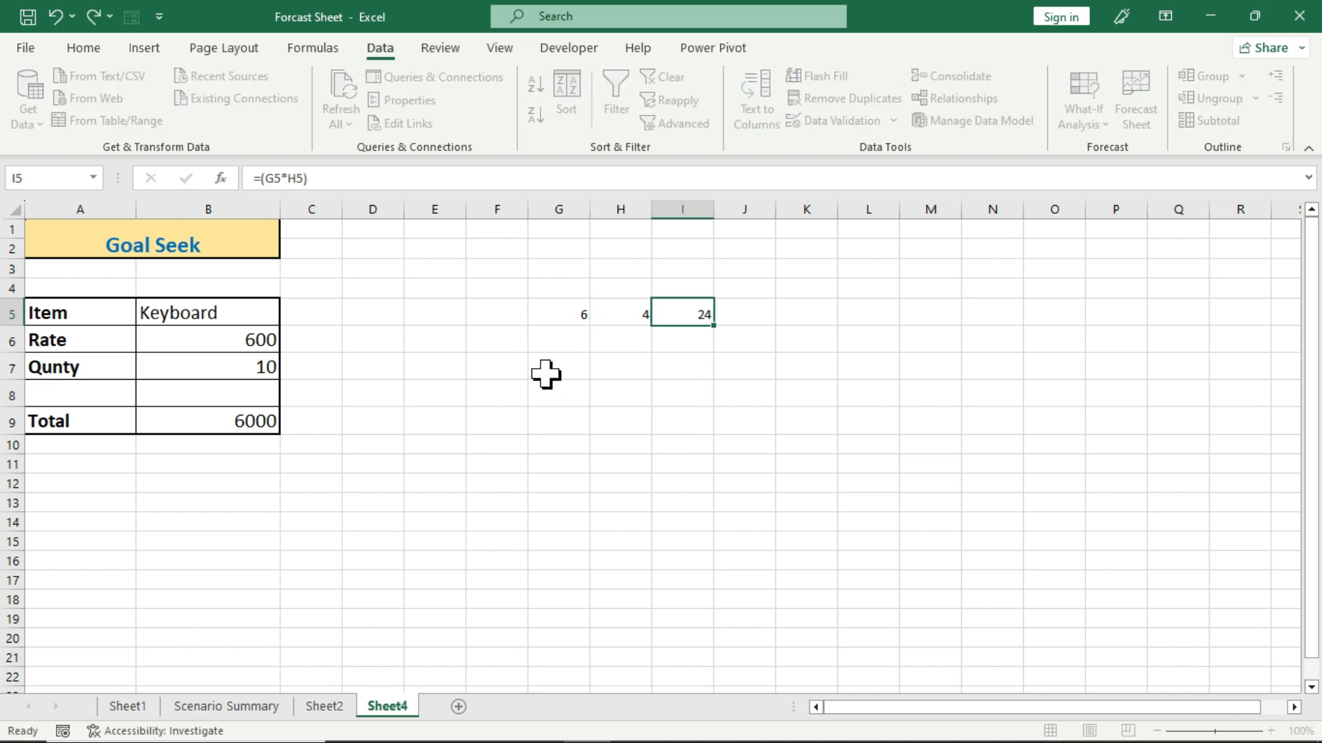
Enter the whole numbers 2 through 10 down I6:I14 below the formula cell, and select the filled range.
left_click(679, 339)
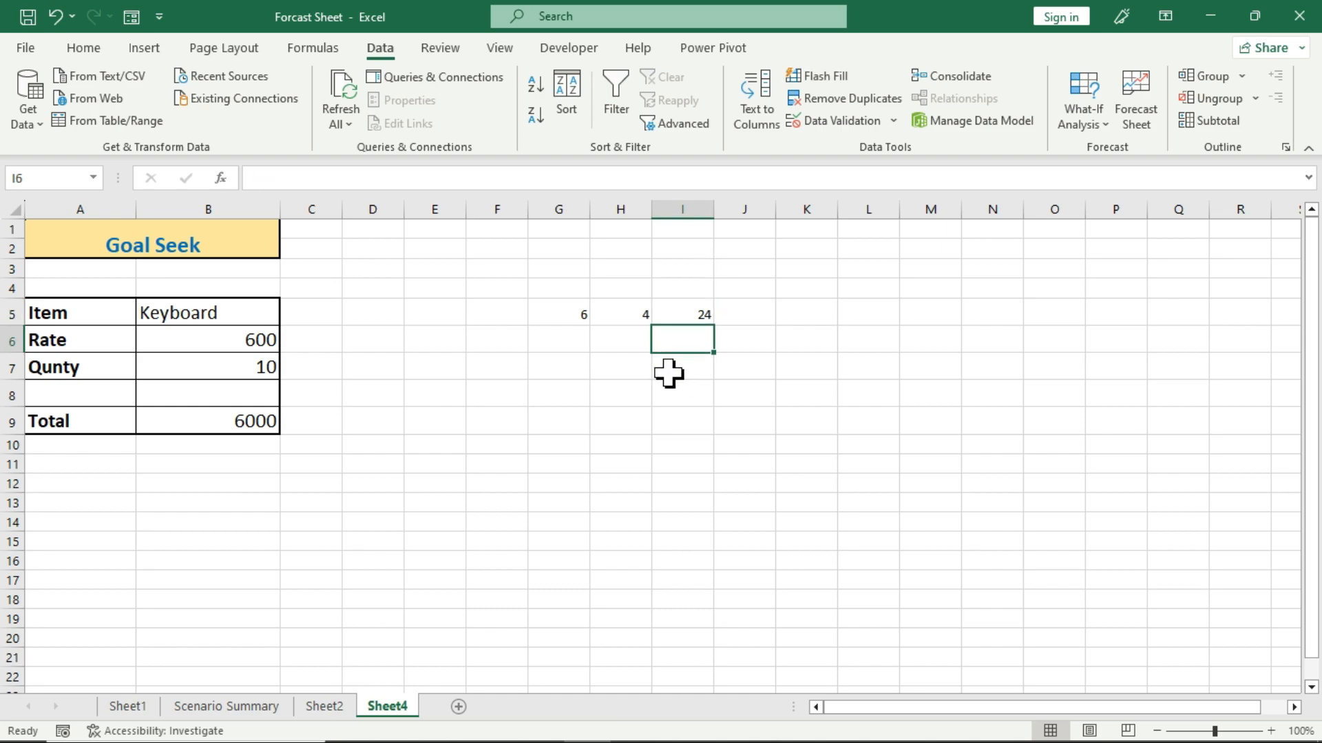
type("2")
key("Return")
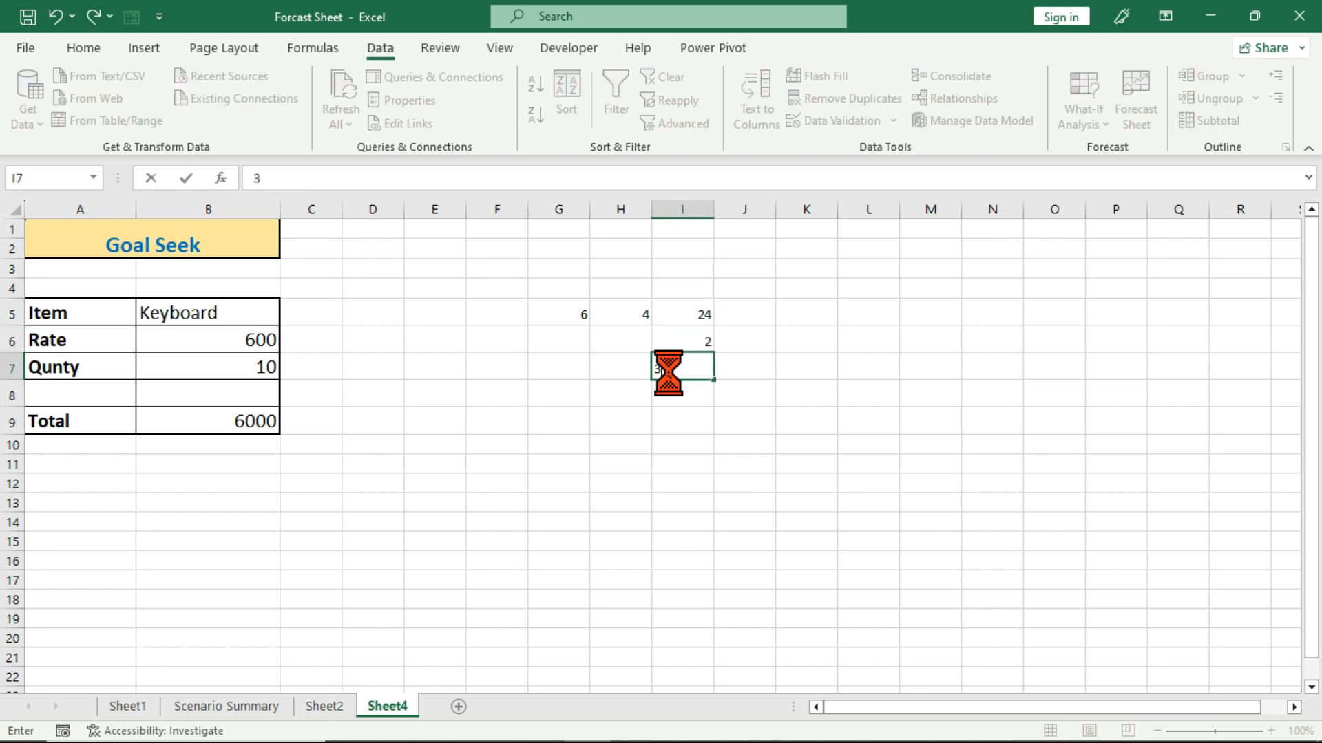
type("3")
key("Return")
type("4")
key("Return")
type("5")
key("Return")
type("6")
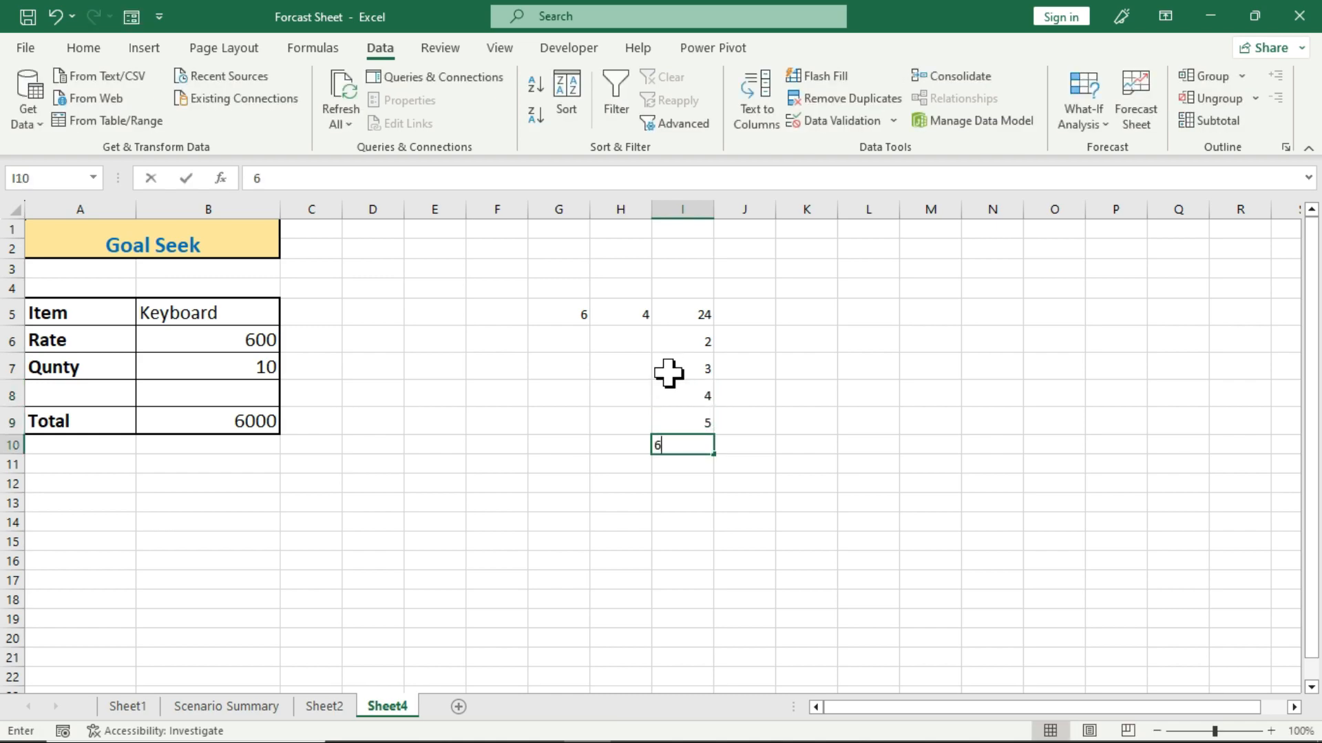
key("Return")
type("7")
key("Return")
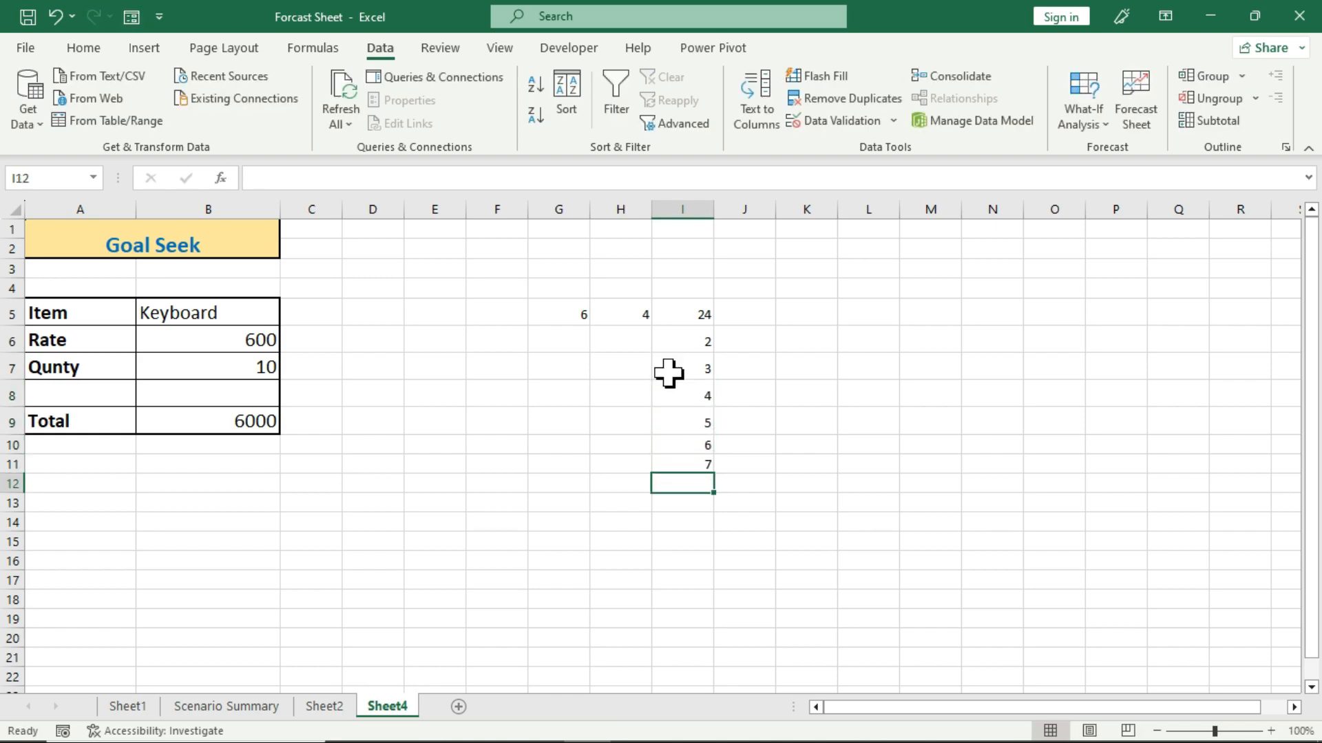
type("8")
key("Return")
type("9")
key("Return")
type("10")
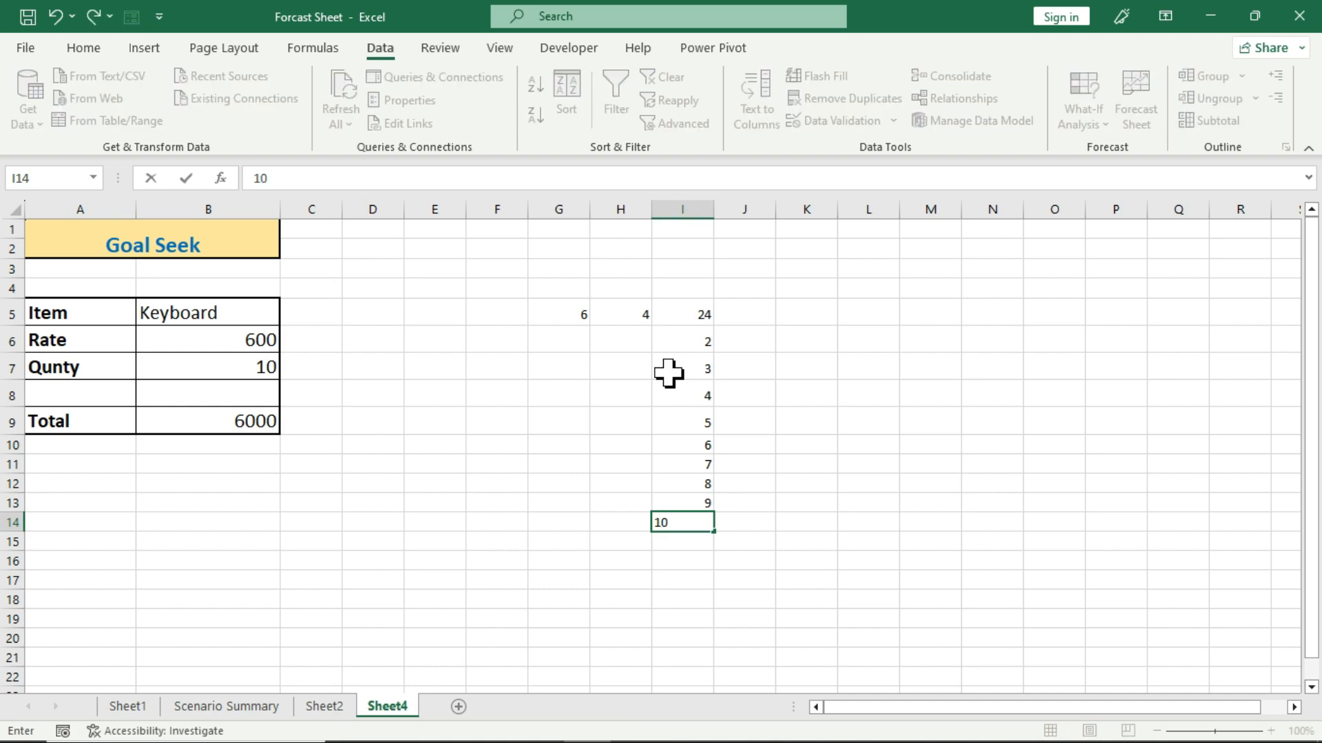
key("Return")
left_click_drag(670, 345, 678, 521)
Enter 3, 6, 5, 8, 9, 10, 12, 13, 15, 19 and 20 across row 5 from J5 to T5.
left_click(747, 318)
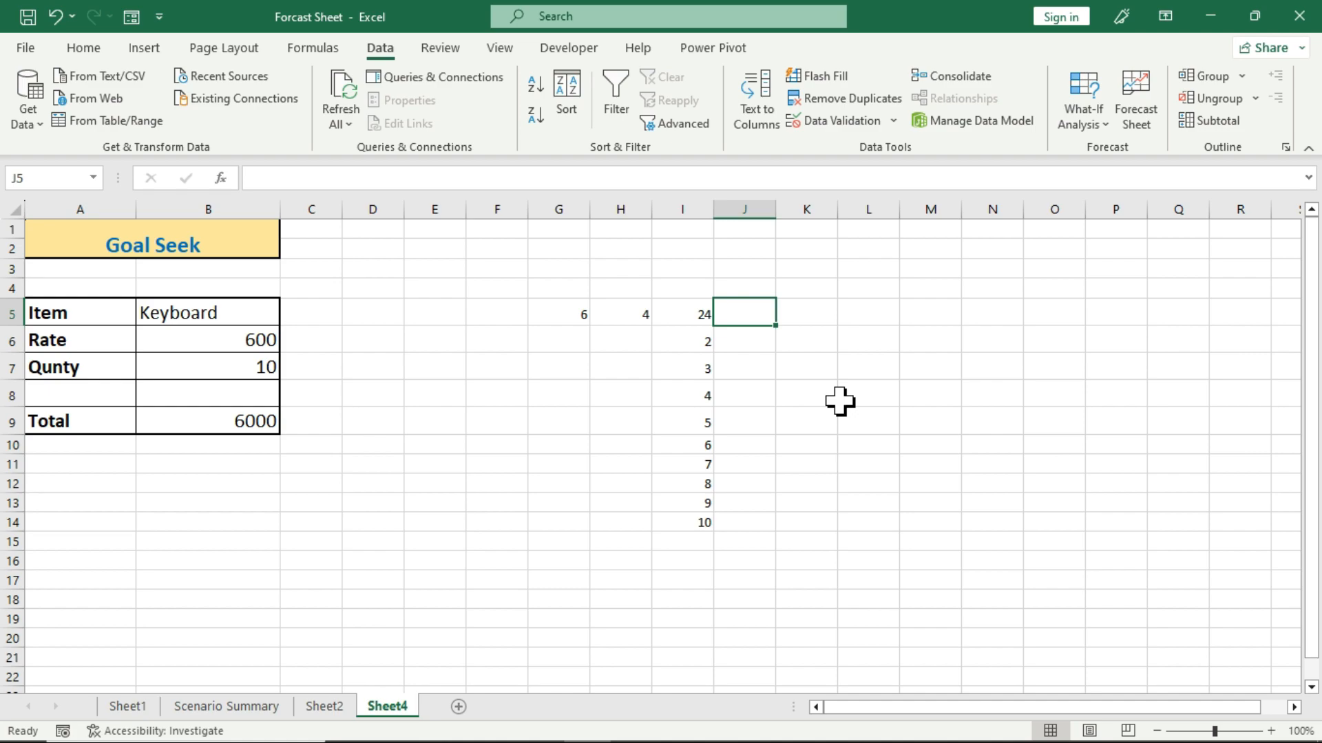
type("3")
key("Tab")
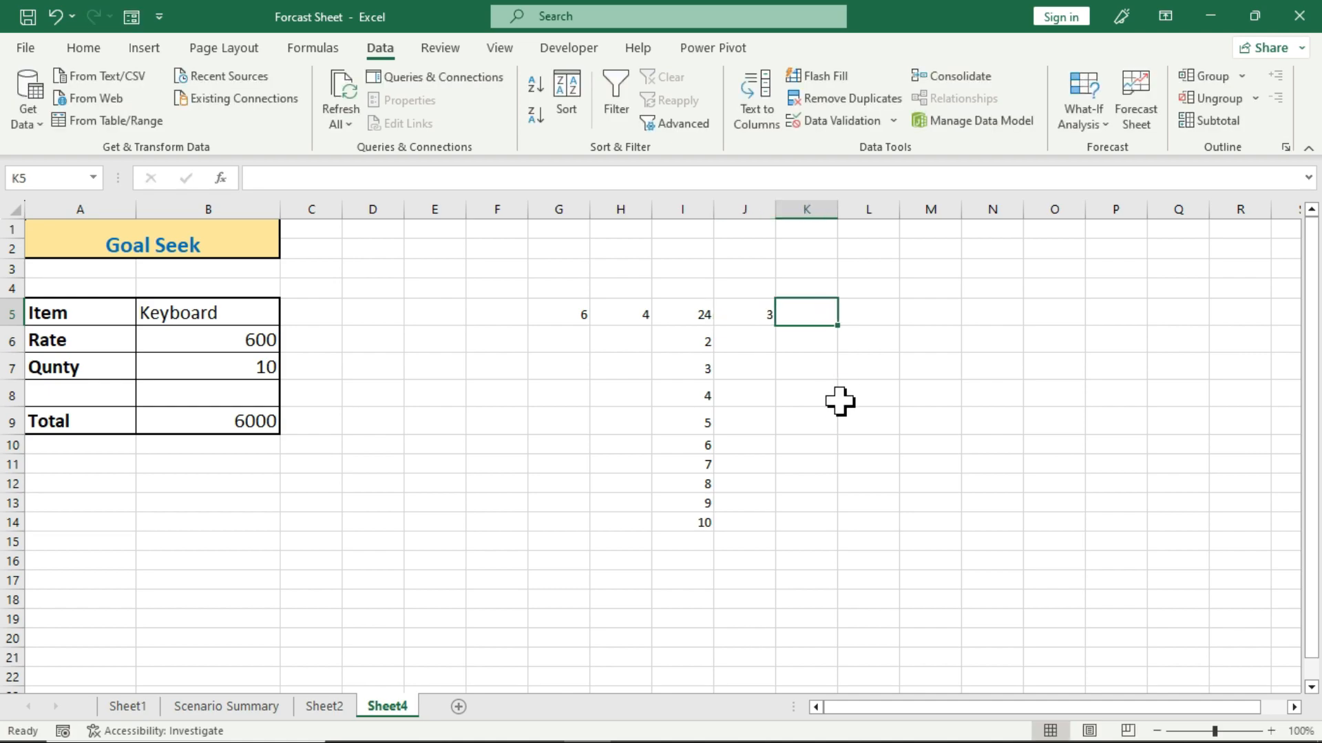
type("6")
key("Tab")
type("5")
key("Tab")
type("8")
key("Tab")
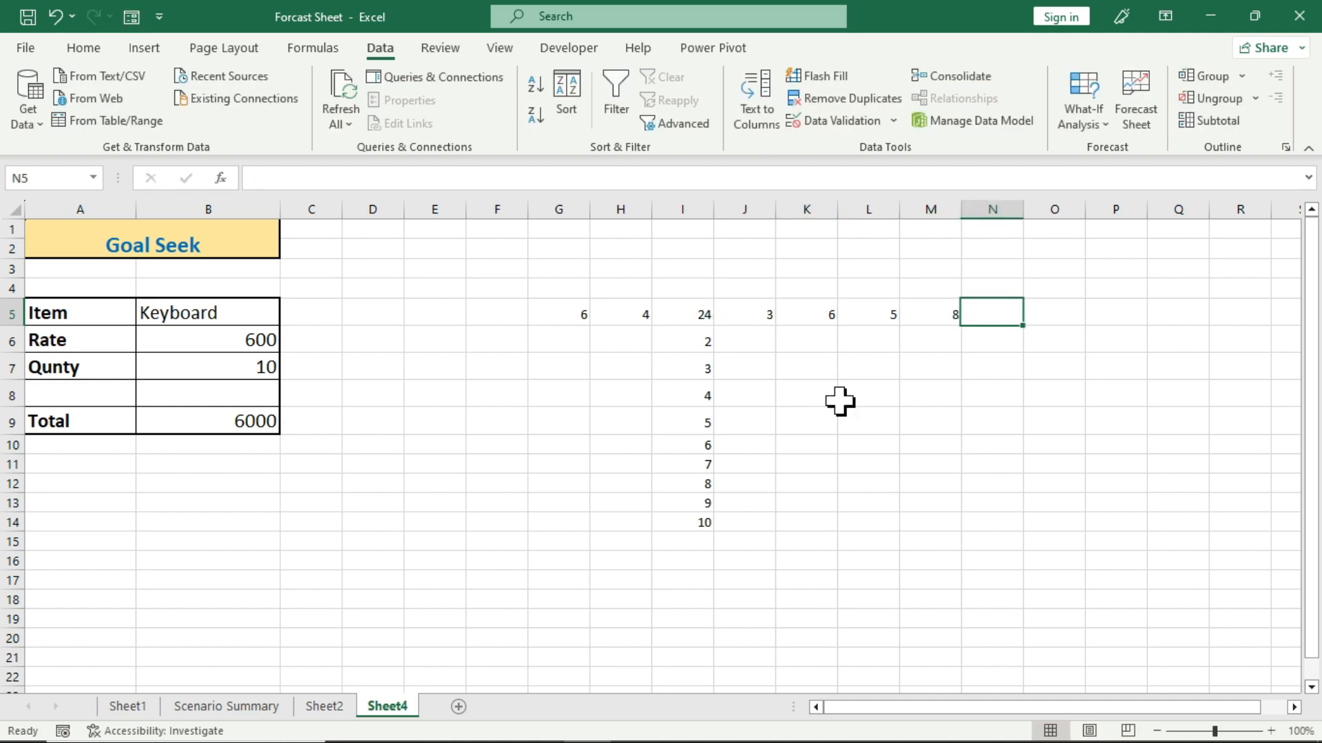
type("9")
key("Tab")
type("10")
key("Tab")
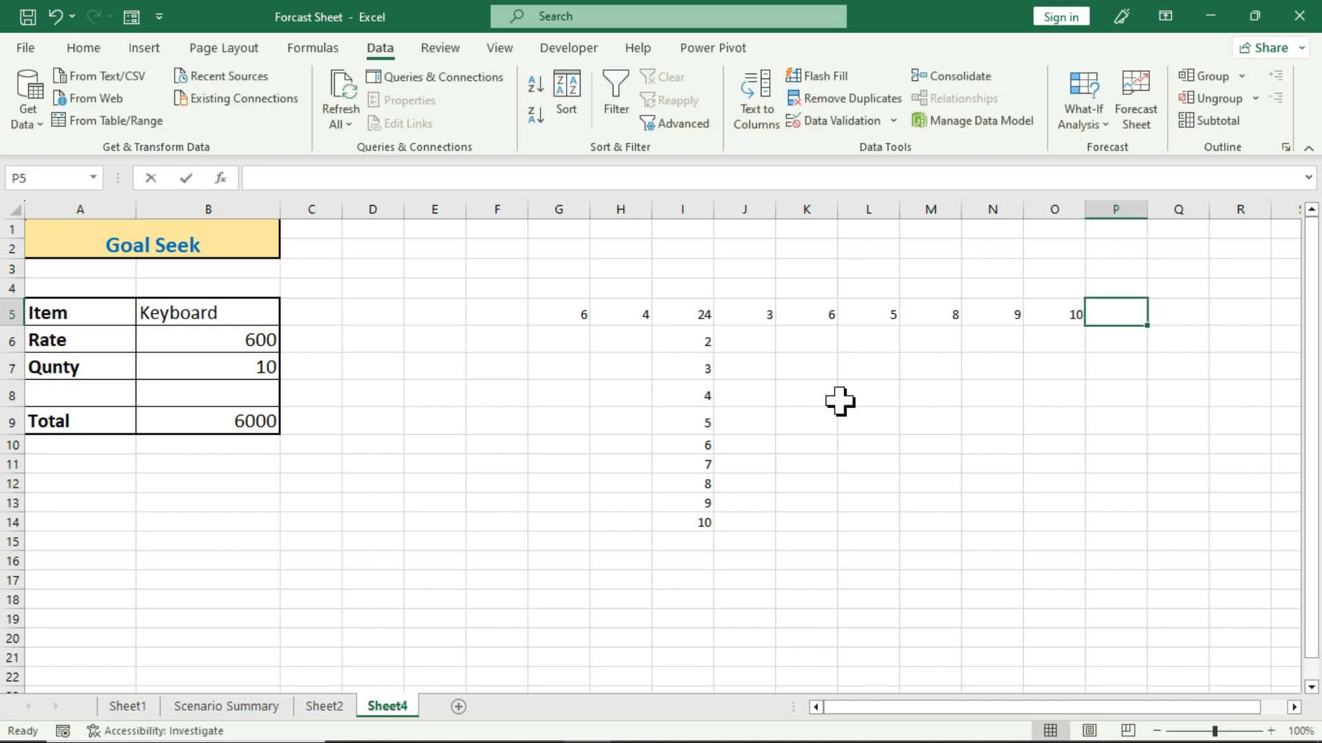
type("12")
key("Tab")
type("13")
key("Tab")
type("15")
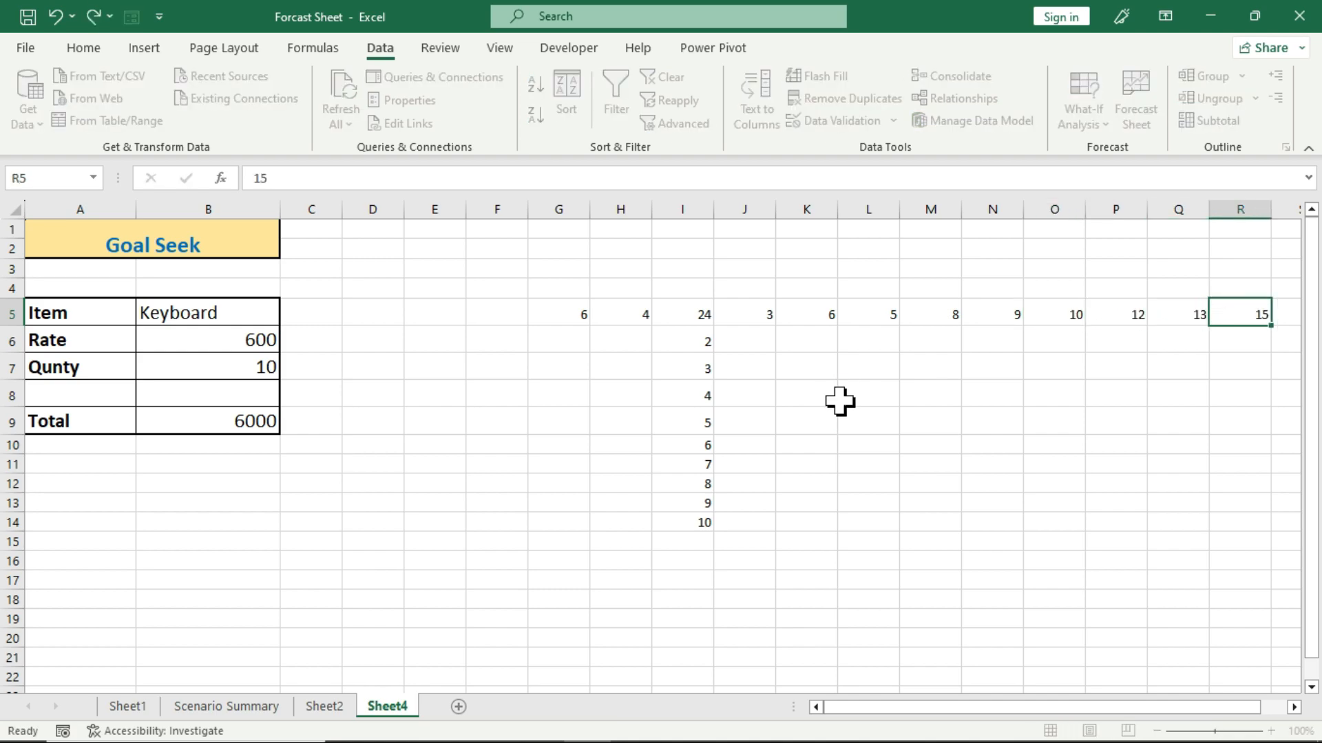
key("Tab")
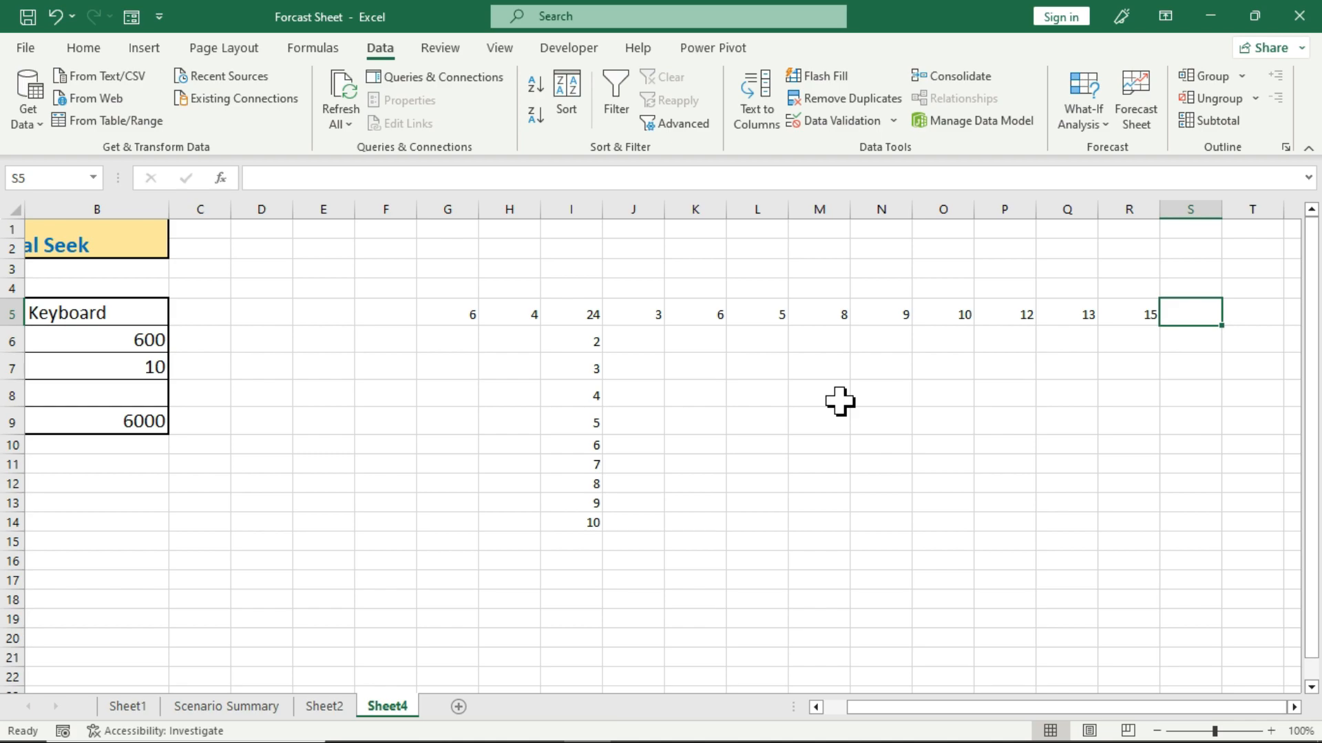
type("19")
key("Tab")
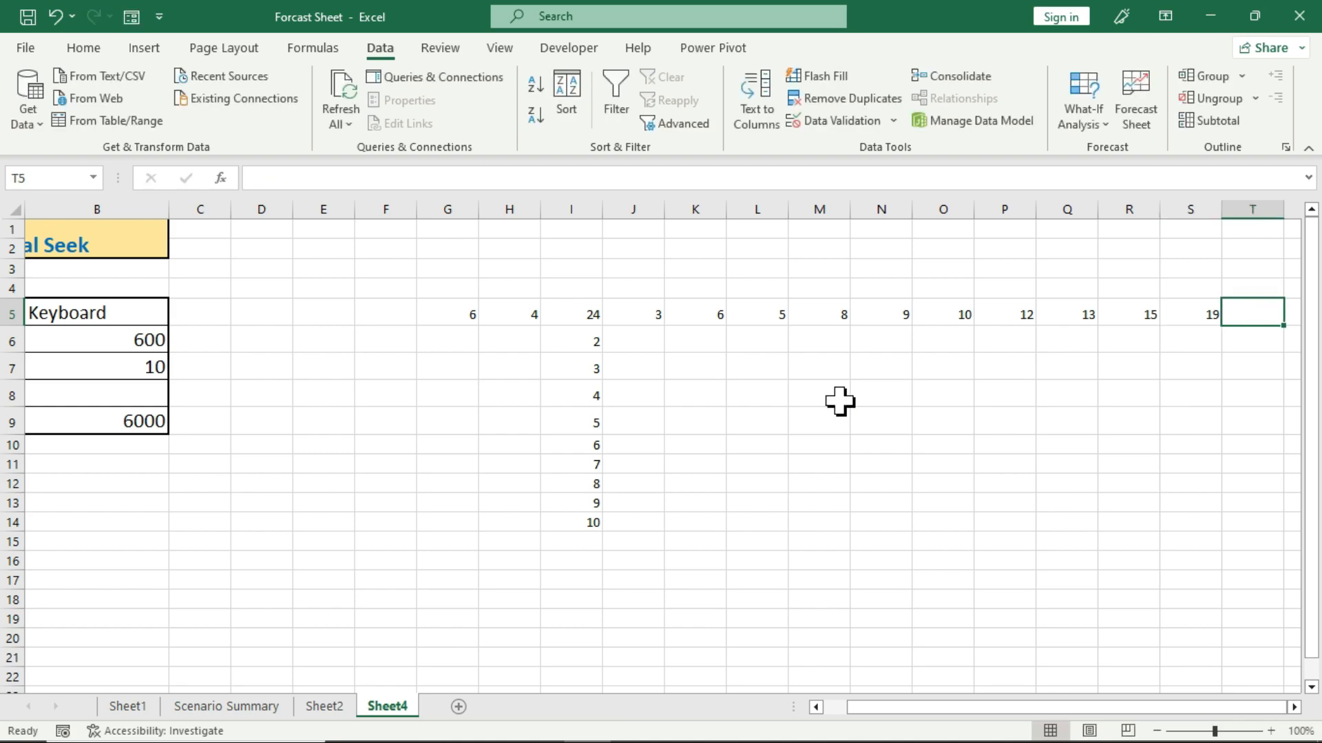
type("20")
key("Tab")
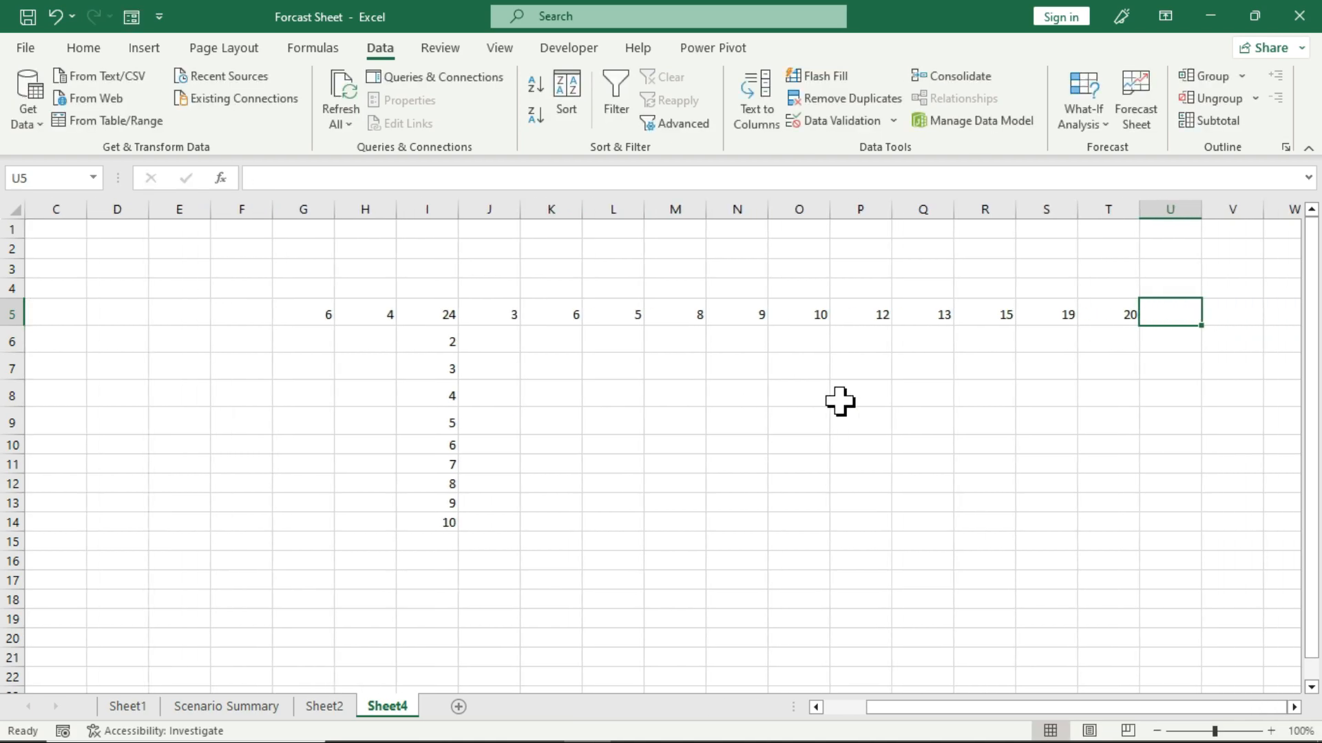
Review the inputs in G5 and H5, the formula in I5, the column values below it and the row values J5:T5.
left_click(314, 316)
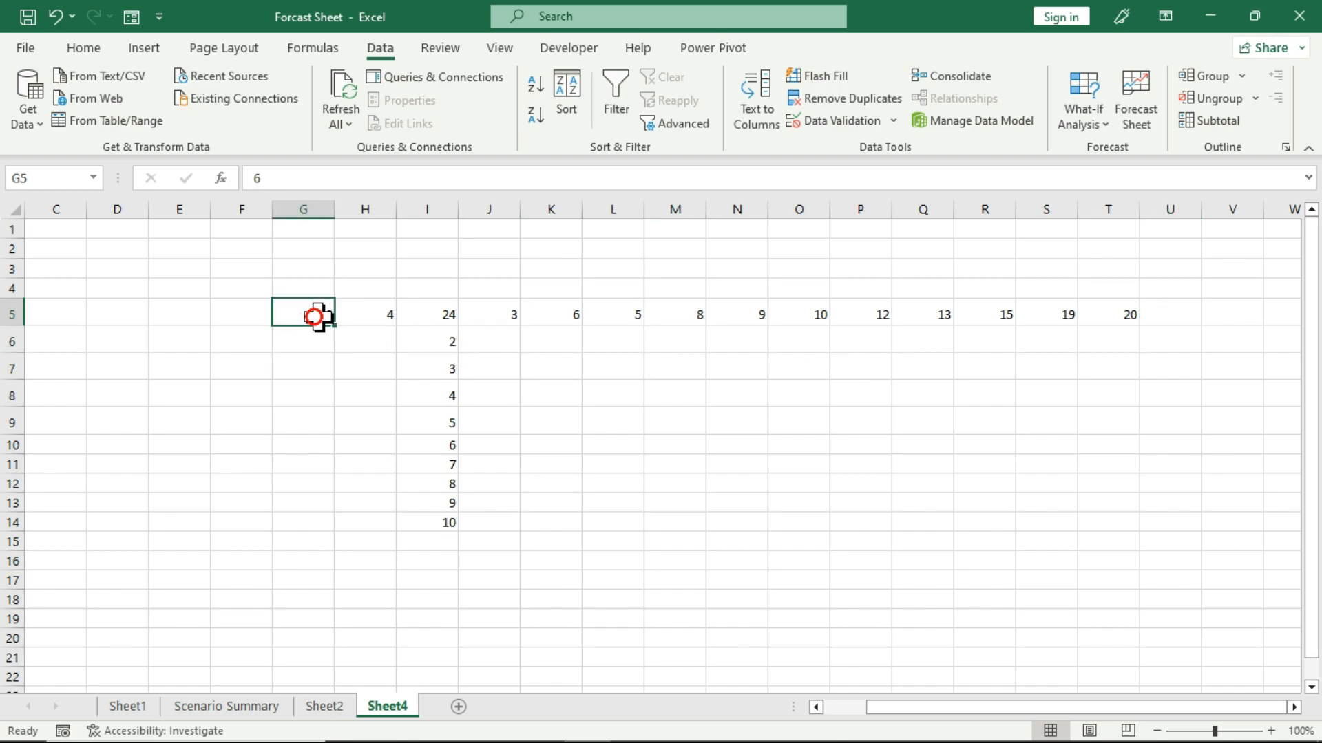
left_click(359, 316)
left_click(438, 315)
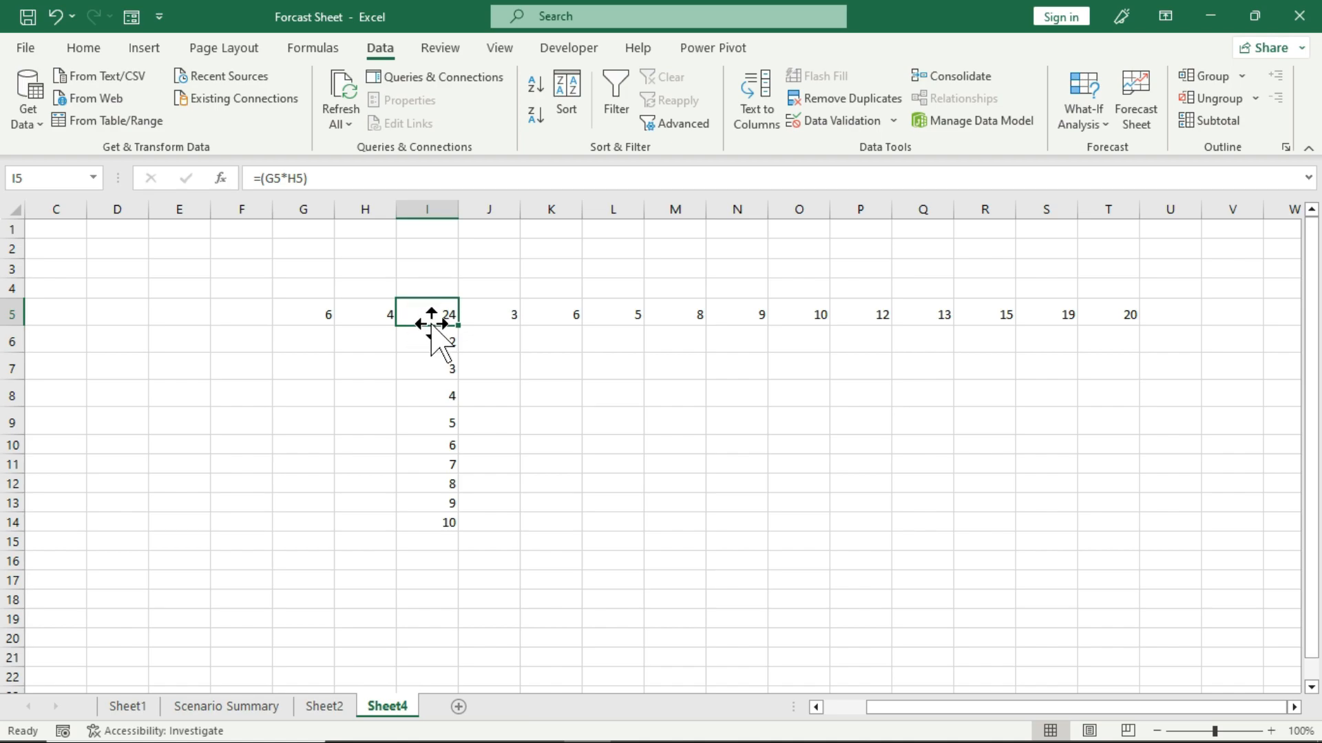
left_click_drag(431, 342, 429, 546)
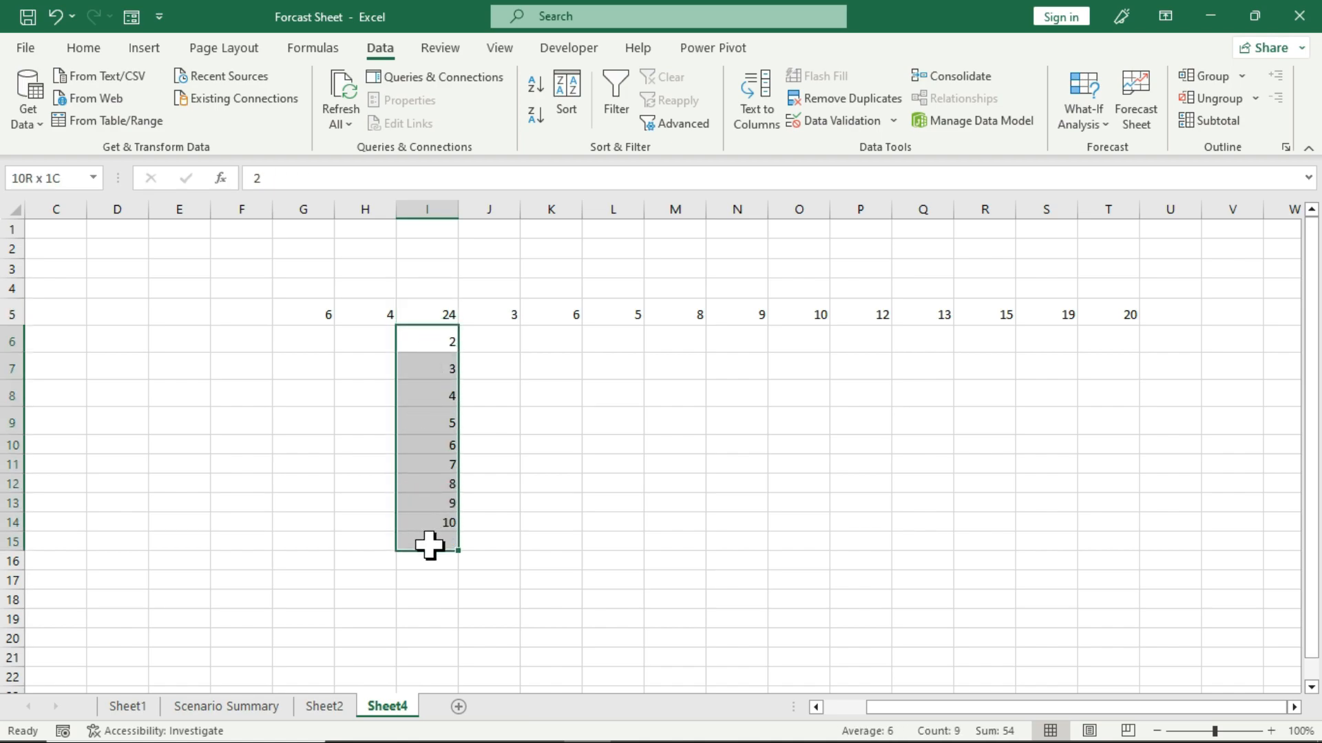
left_click(495, 503)
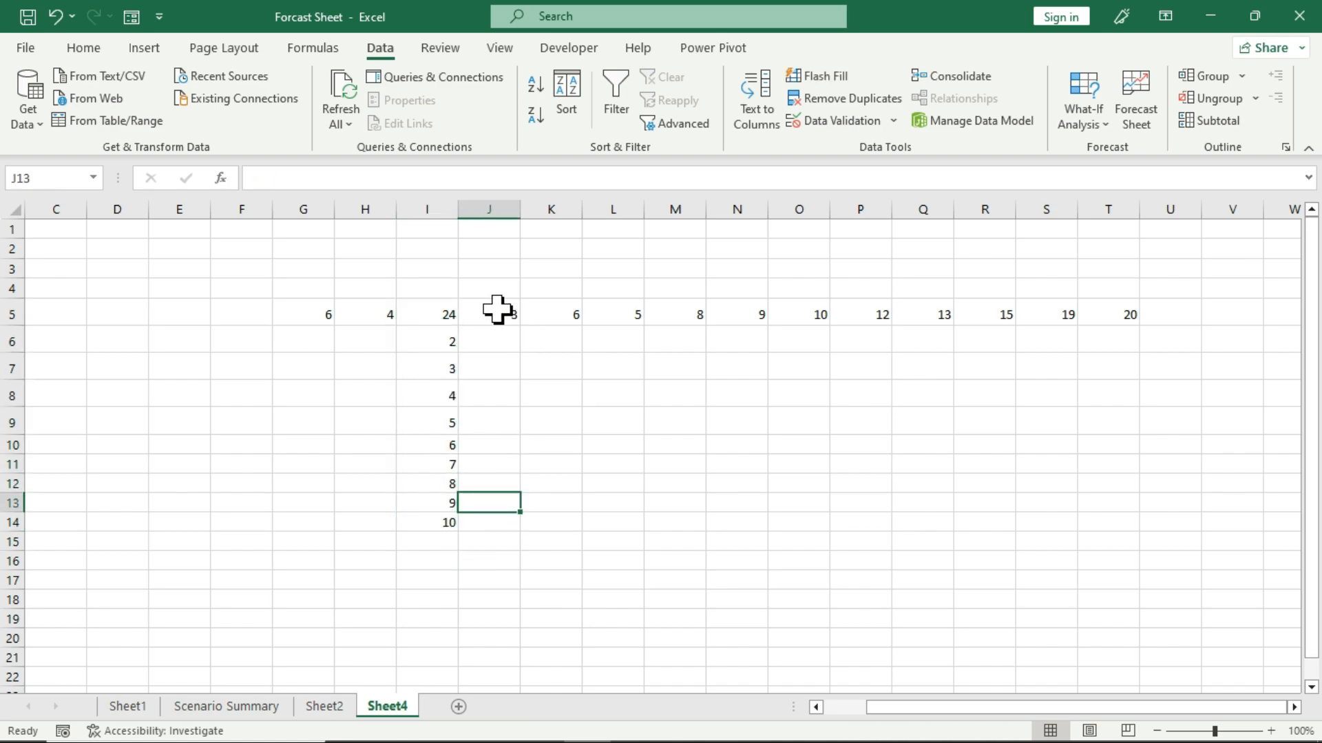
left_click_drag(498, 308, 1127, 315)
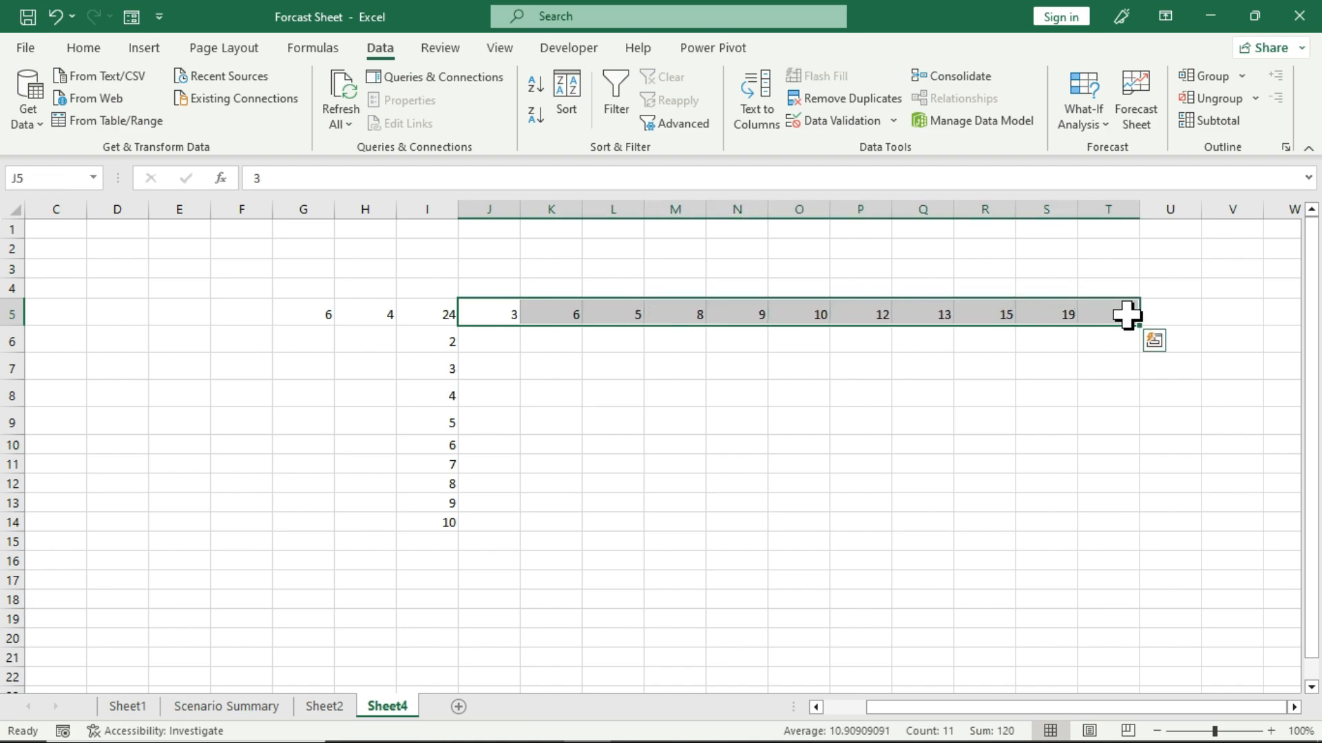
left_click(832, 445)
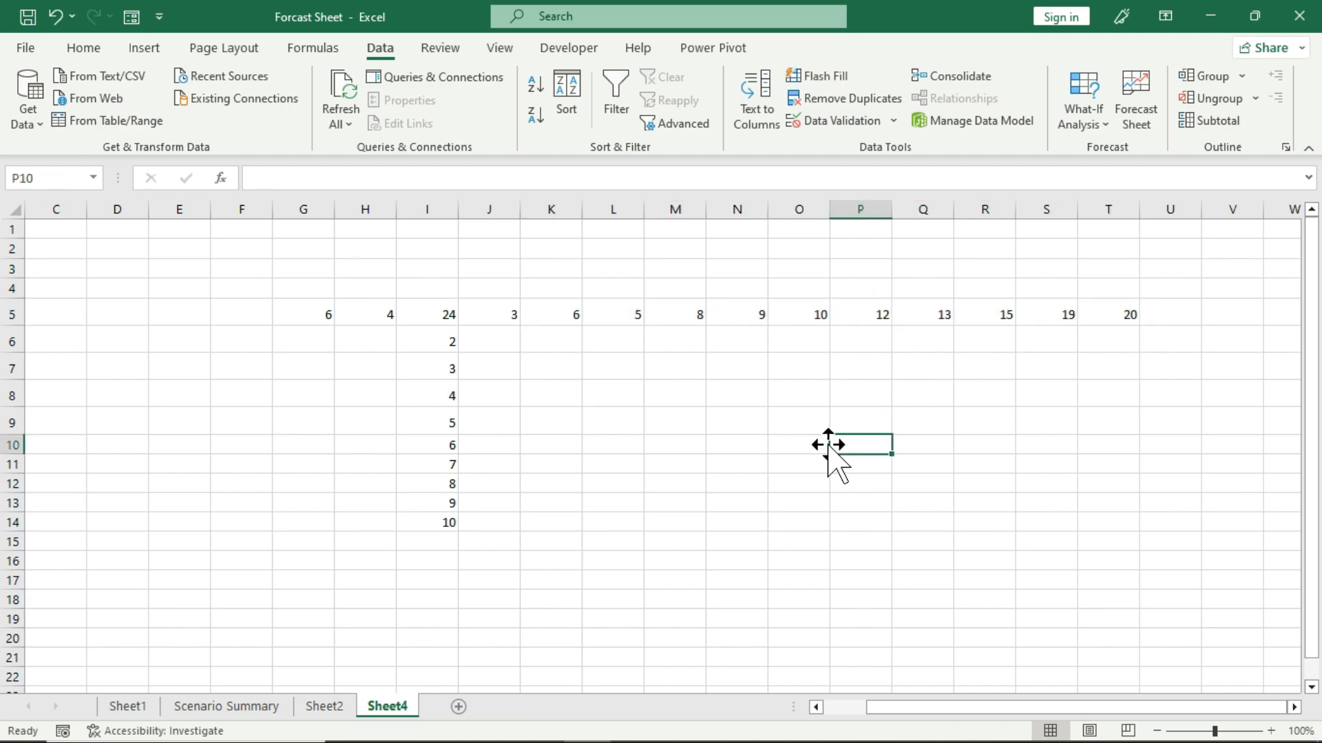
Create a What-If Data Table over I5:T14 with H5 as the row input cell and G5 as the column input cell.
left_click(437, 310)
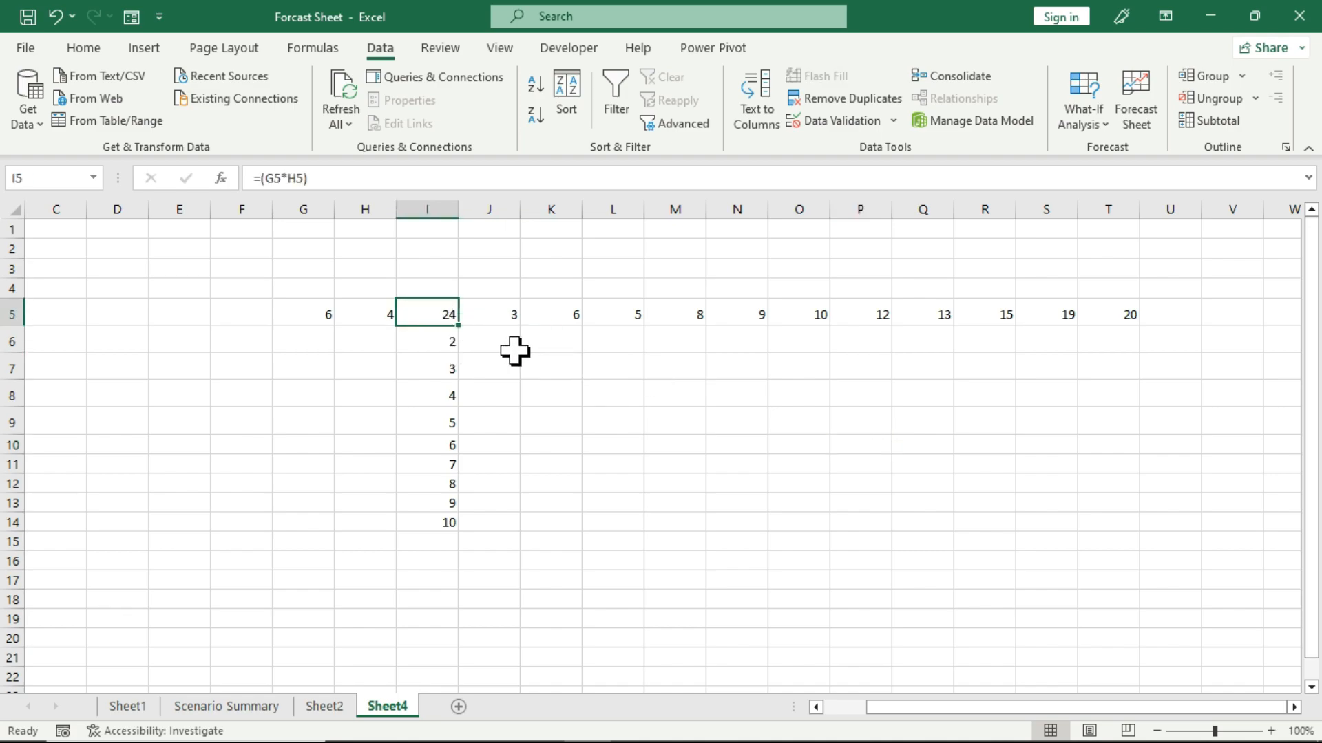
left_click_drag(436, 313, 1101, 525)
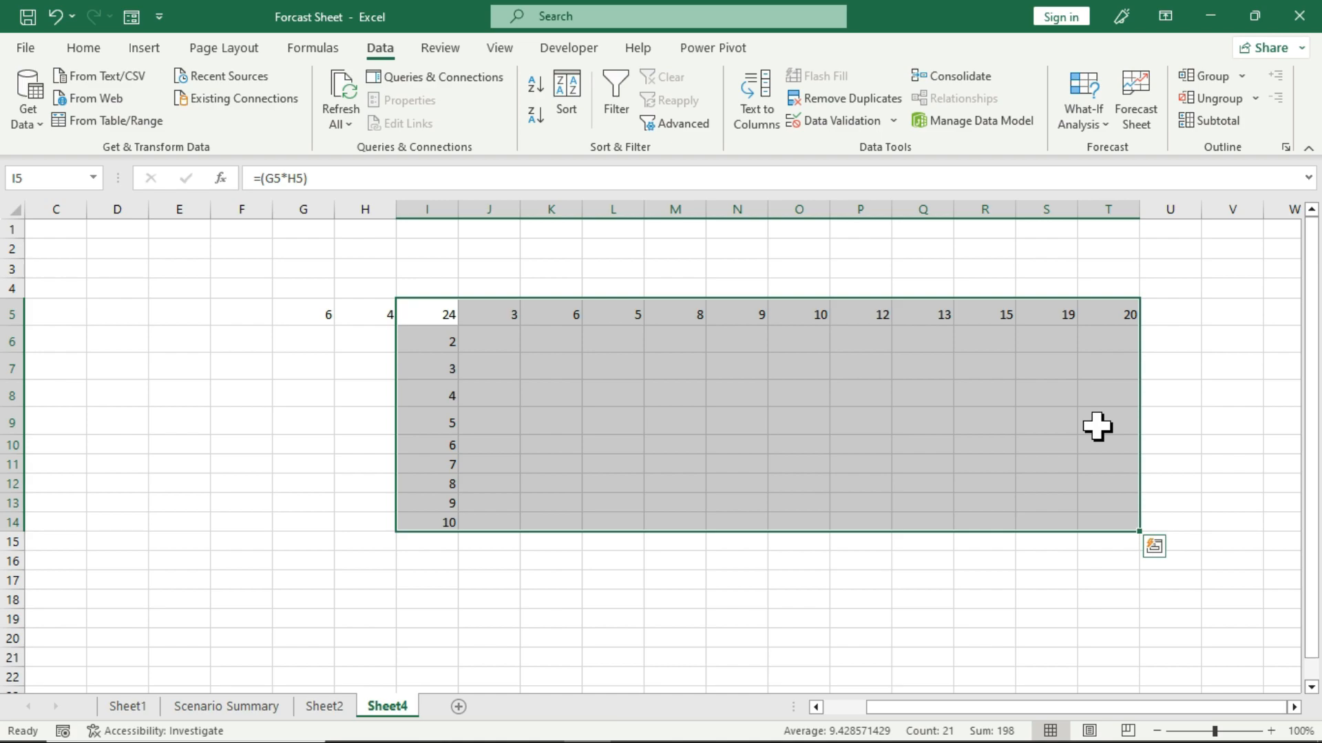
left_click(1094, 124)
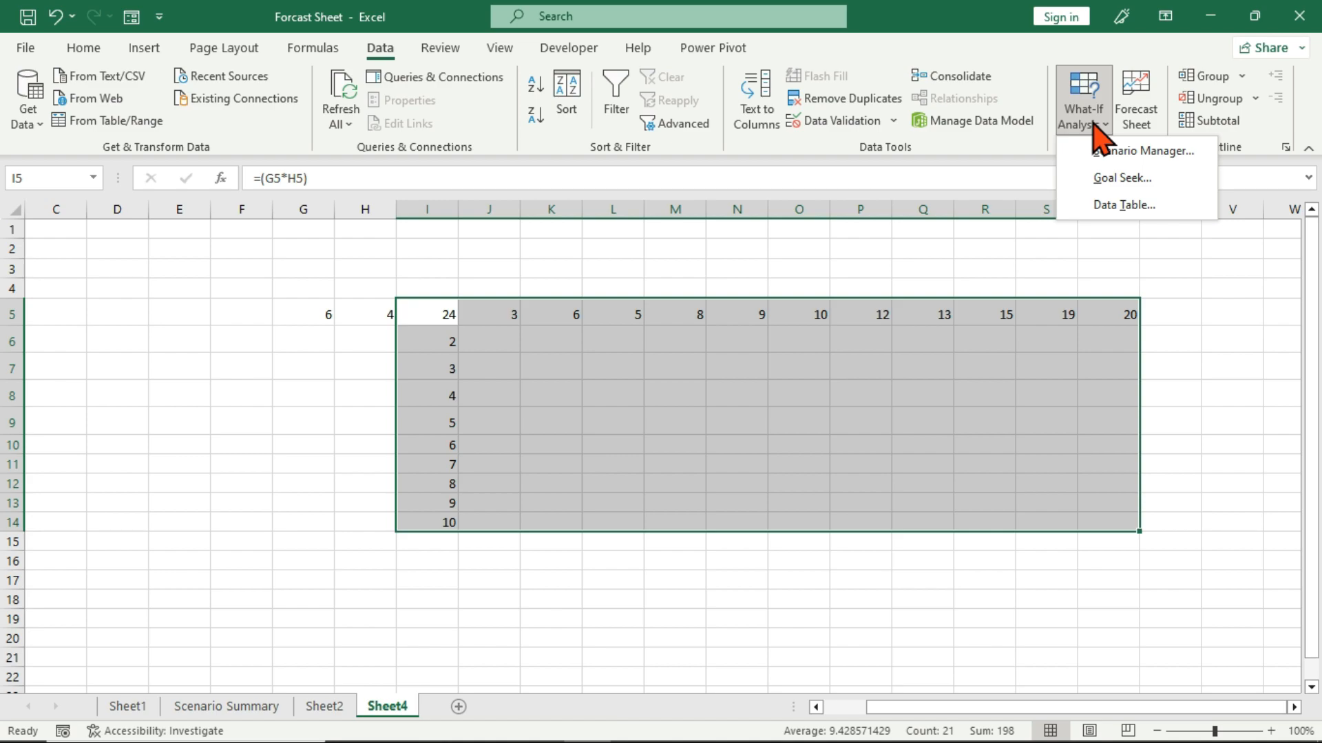
left_click(1161, 202)
left_click_drag(431, 325, 626, 377)
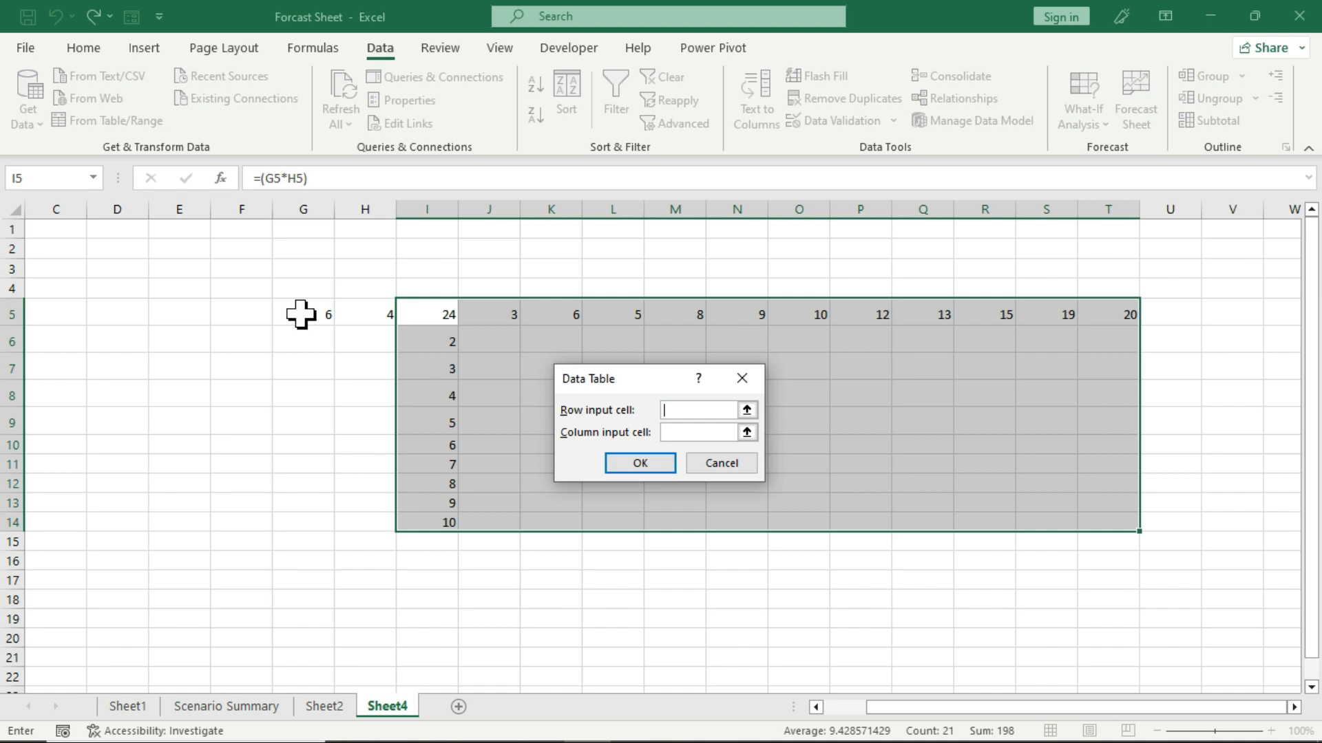
left_click(355, 311)
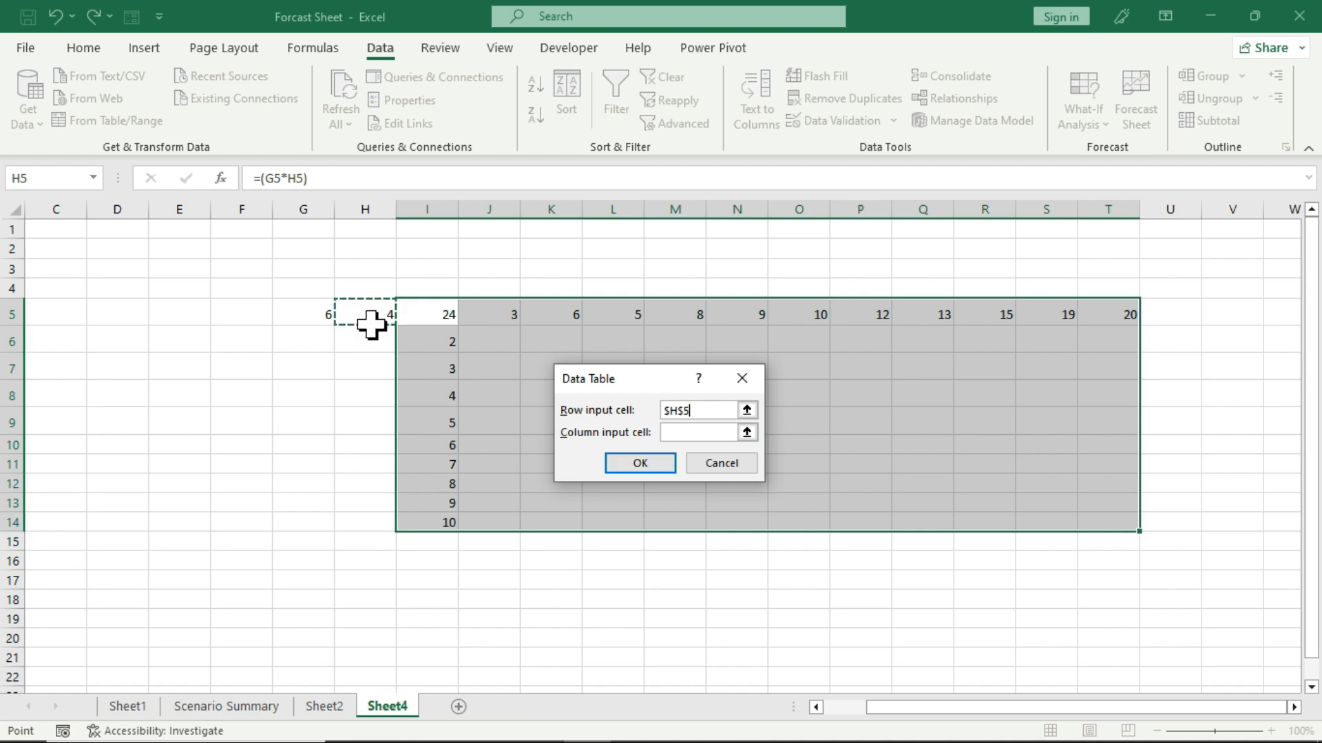
left_click(689, 434)
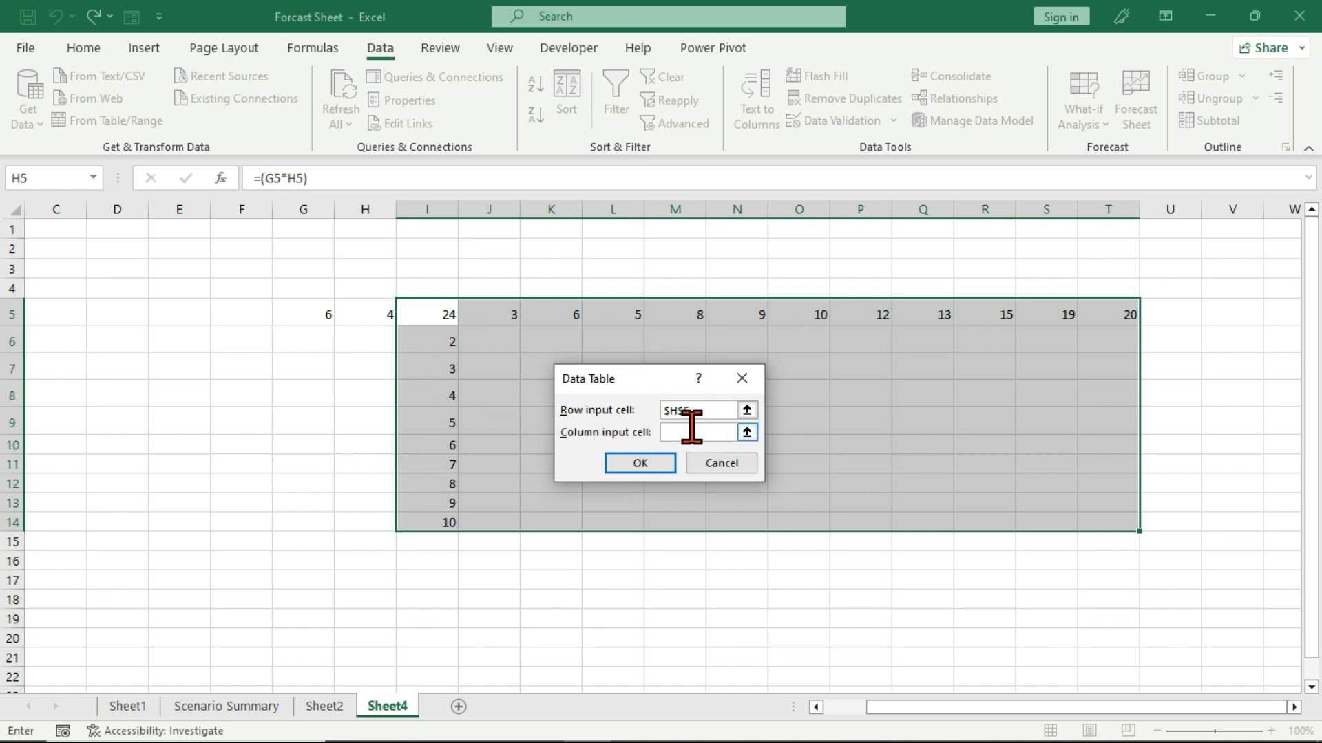
left_click(276, 315)
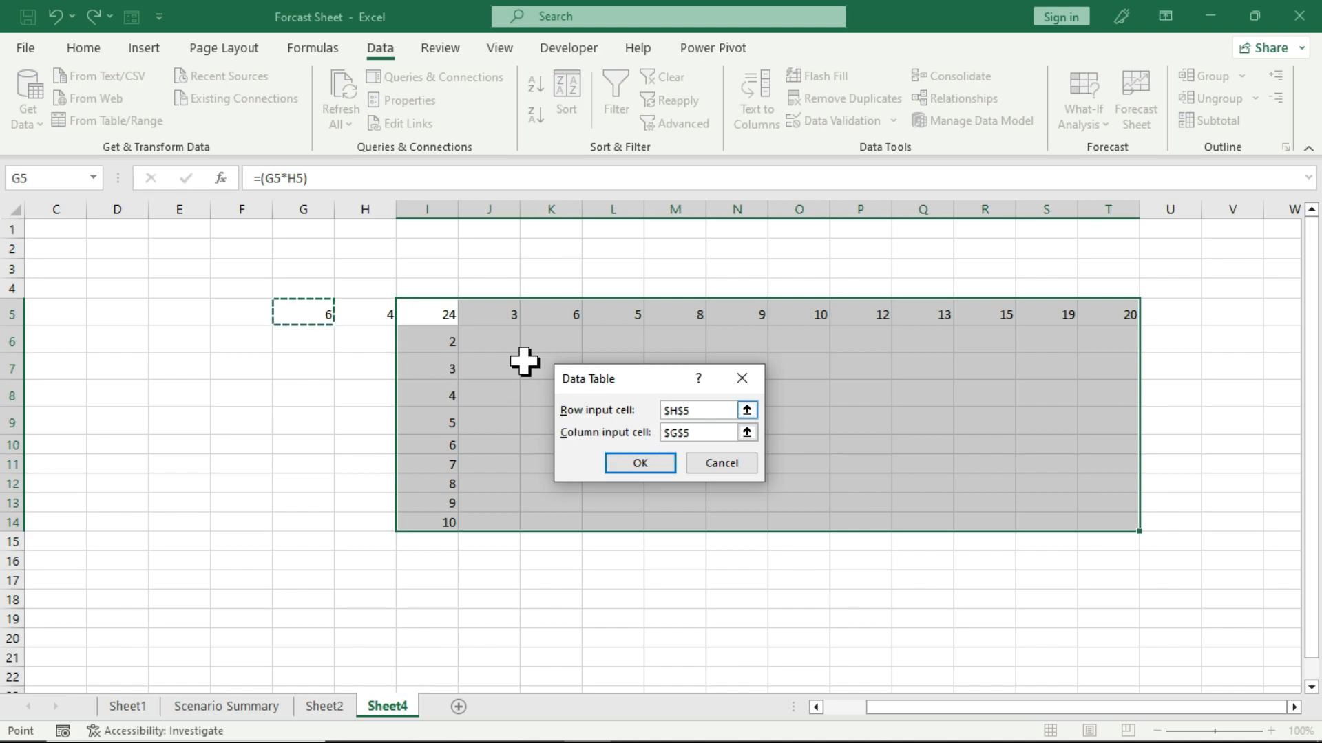
left_click(699, 410)
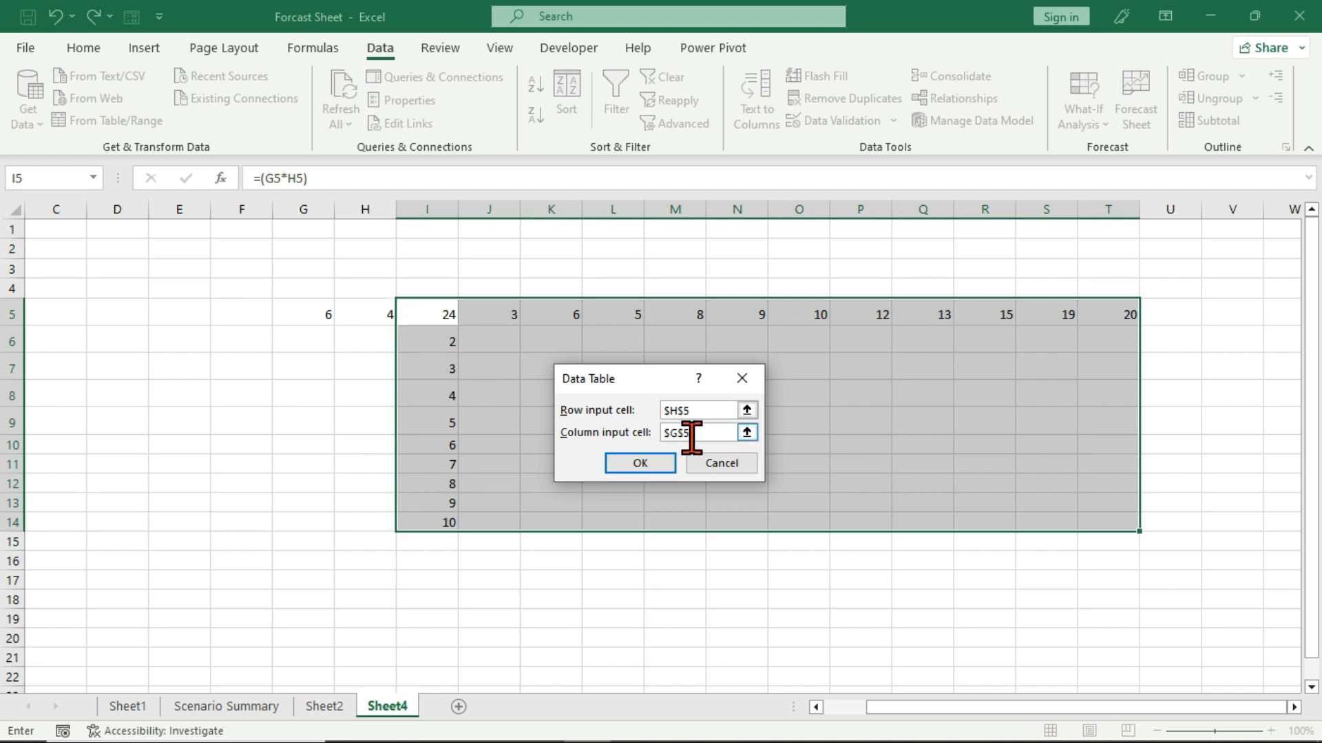
left_click(693, 435)
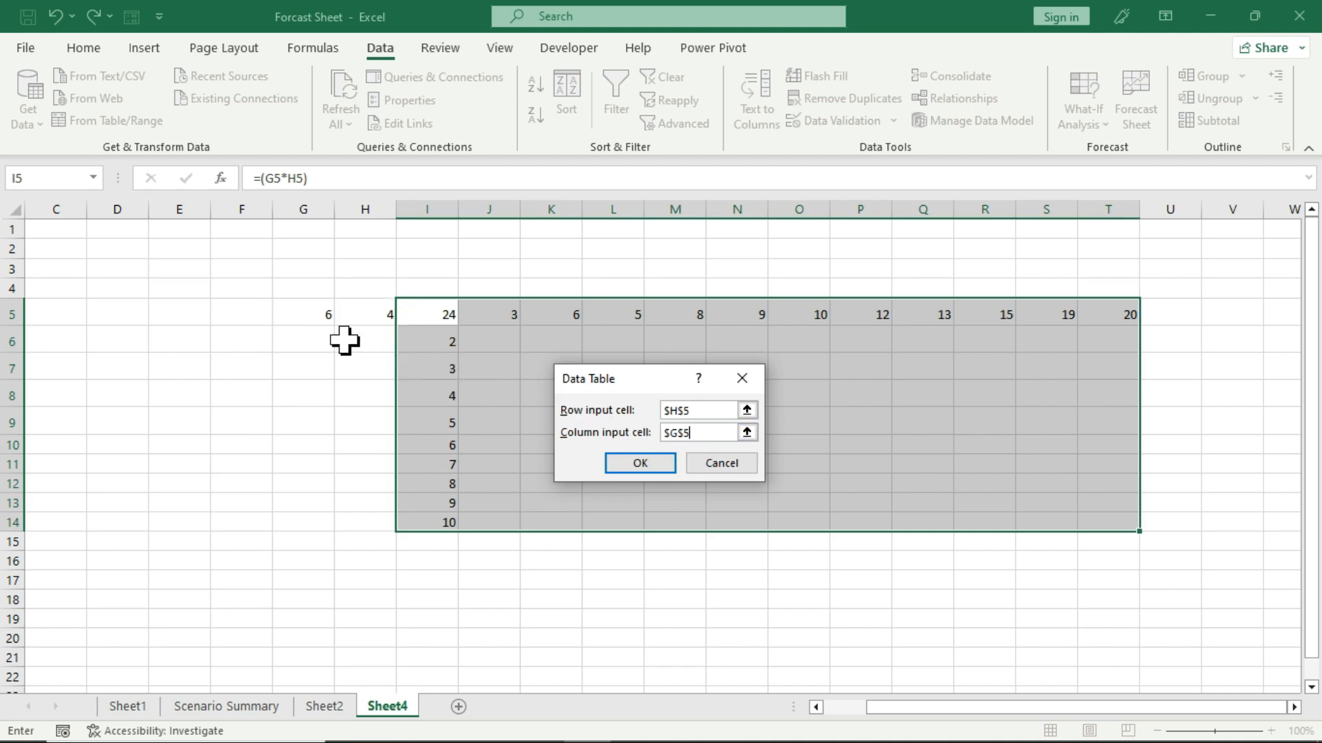
left_click(633, 465)
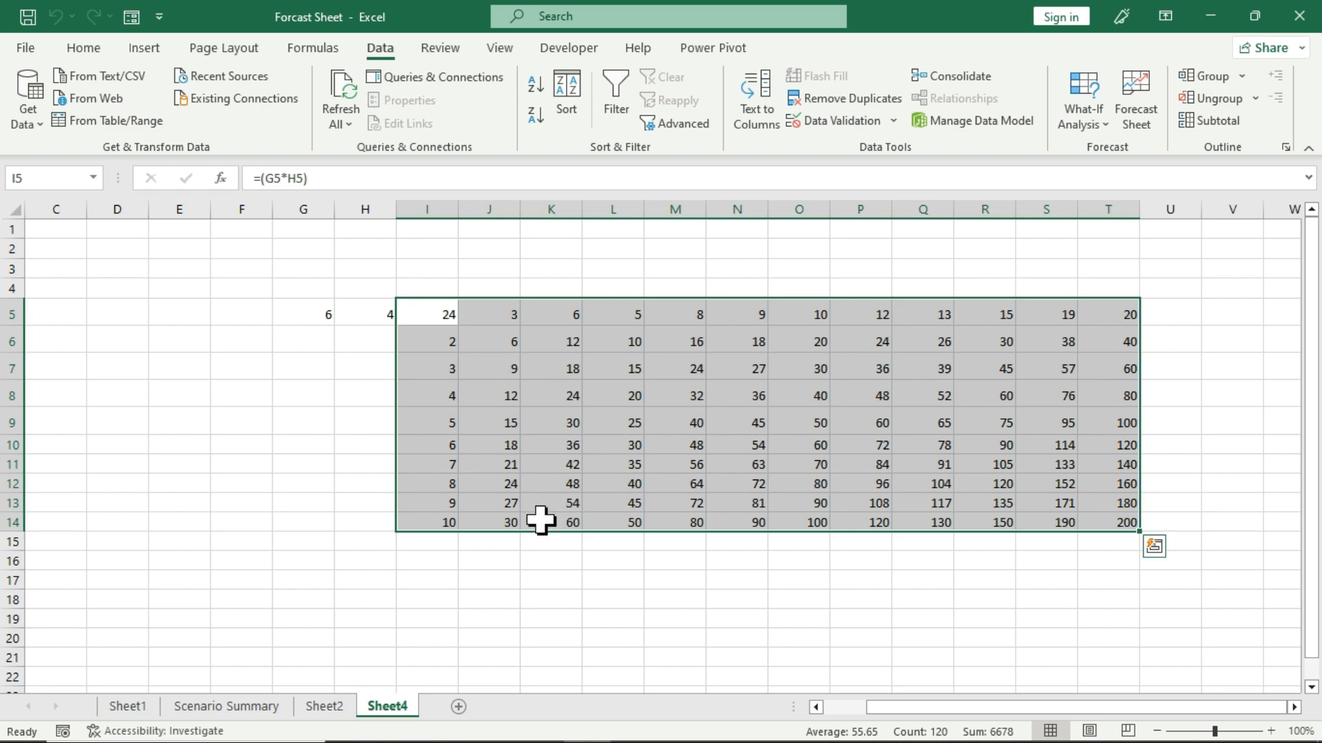
Examine the data table's products column by column under the row headings in K through N.
key("Right")
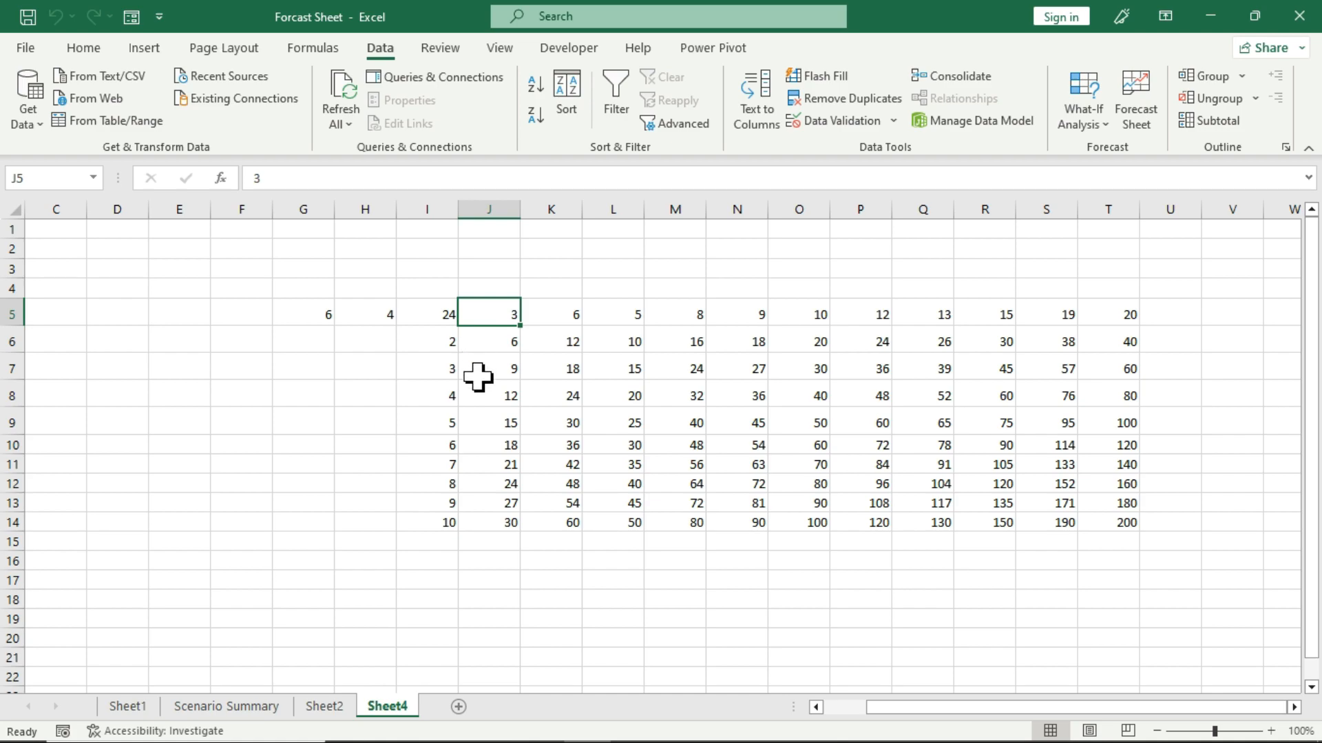
left_click_drag(548, 317, 545, 501)
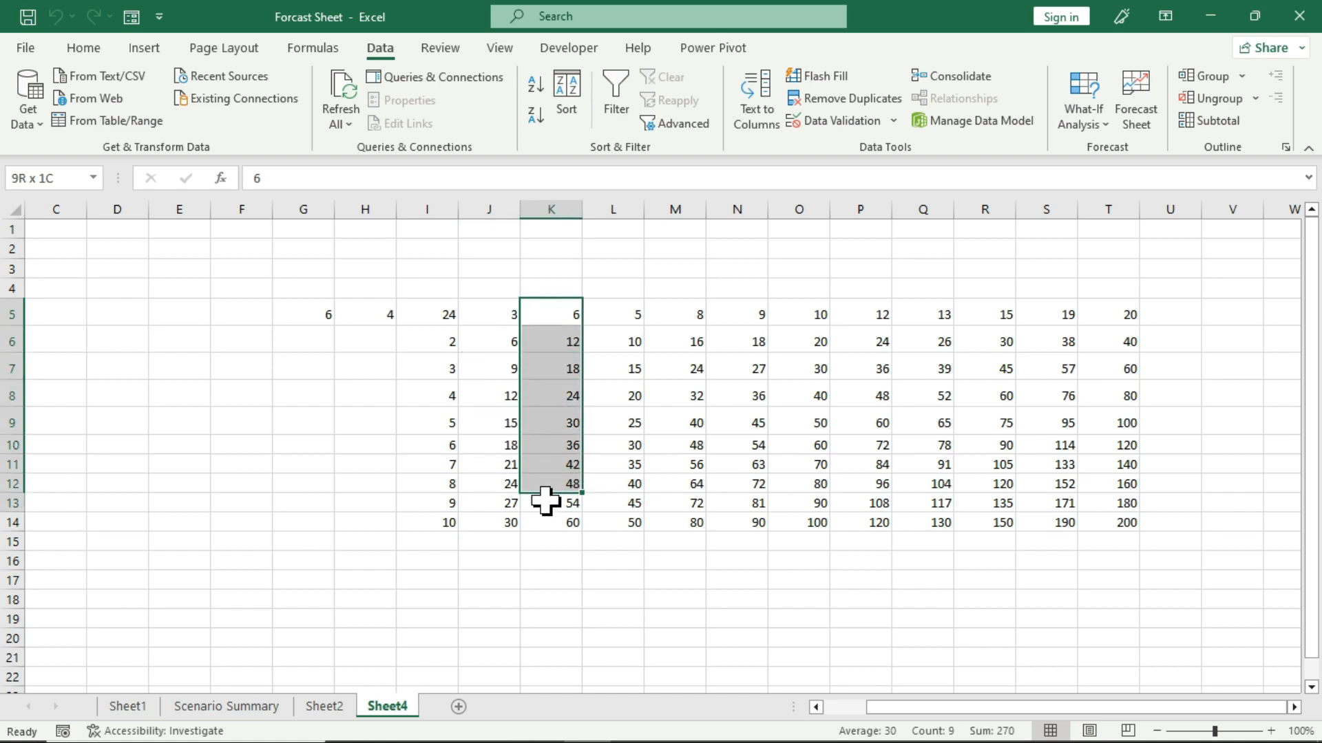
left_click_drag(619, 341, 611, 413)
left_click_drag(693, 308, 692, 448)
left_click_drag(747, 320, 755, 487)
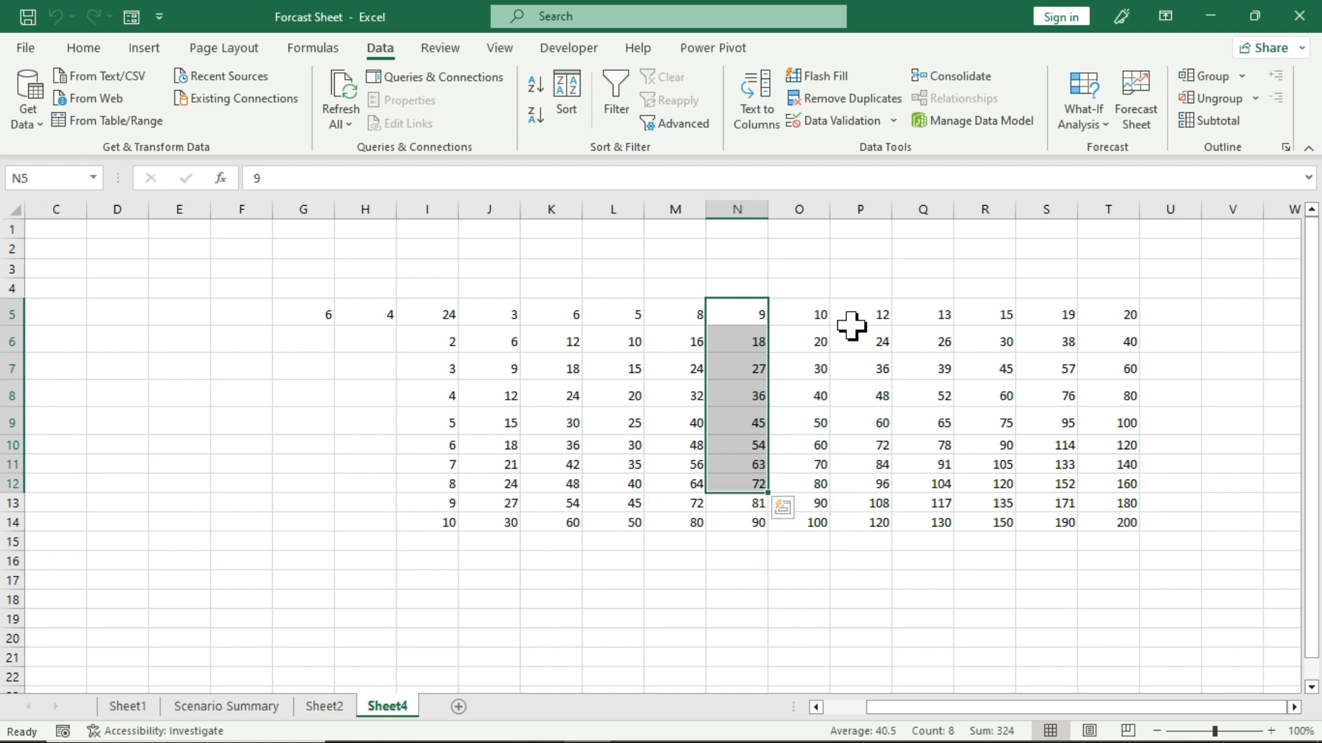
Set both multiplied numbers in G5 and H5 to 1.
left_click(312, 316)
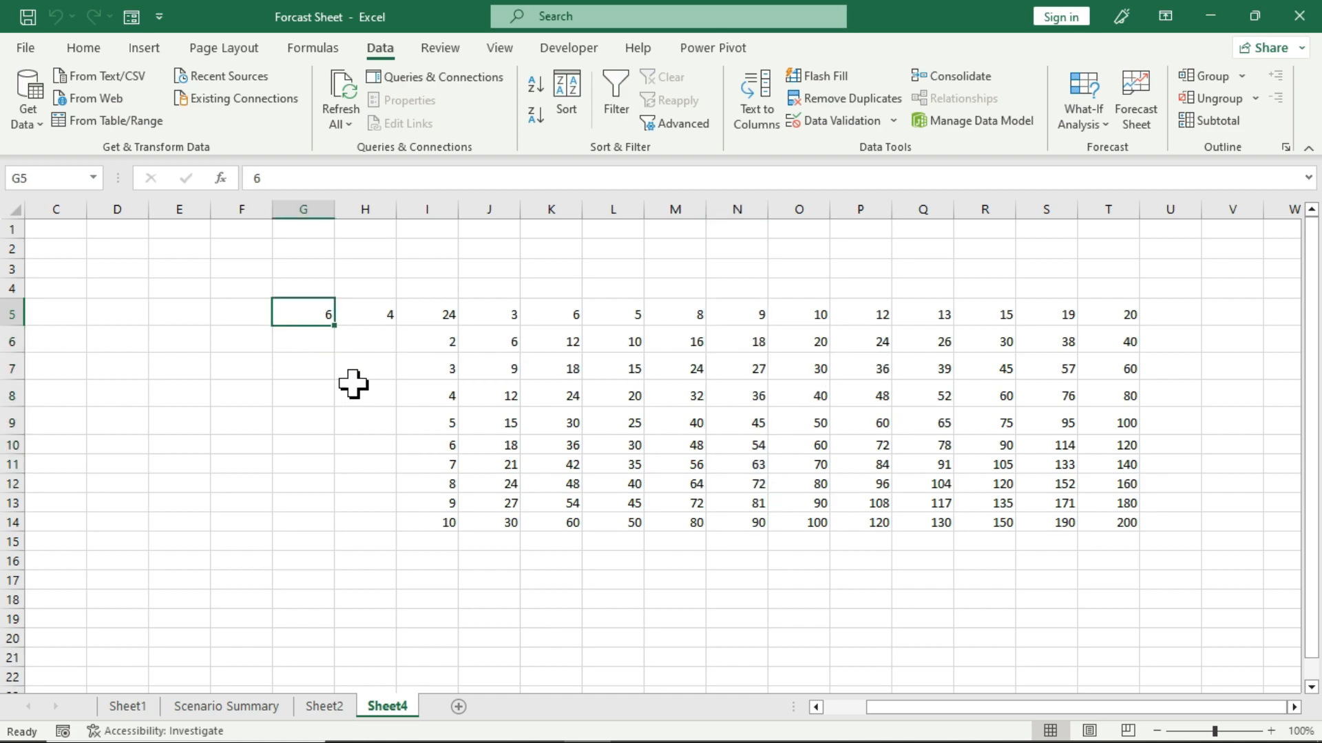
type("1")
key("Tab")
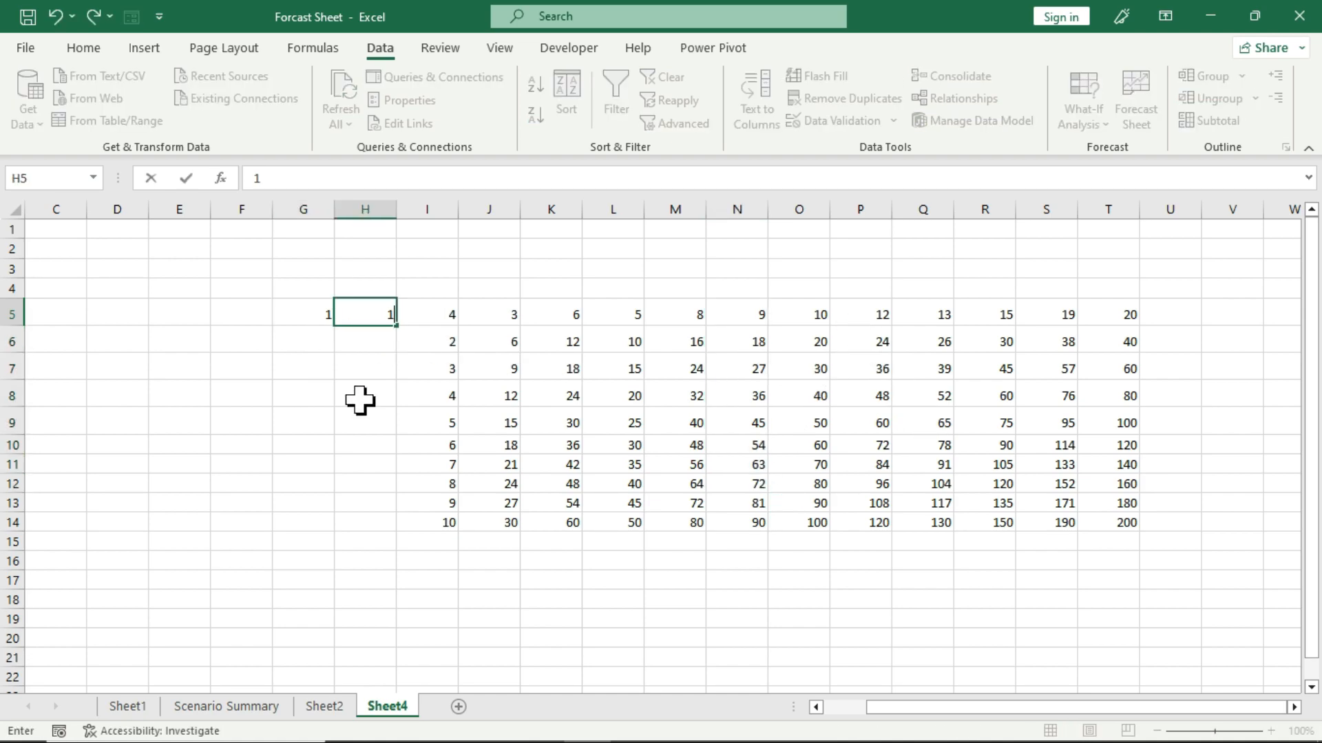
type("1")
key("Tab")
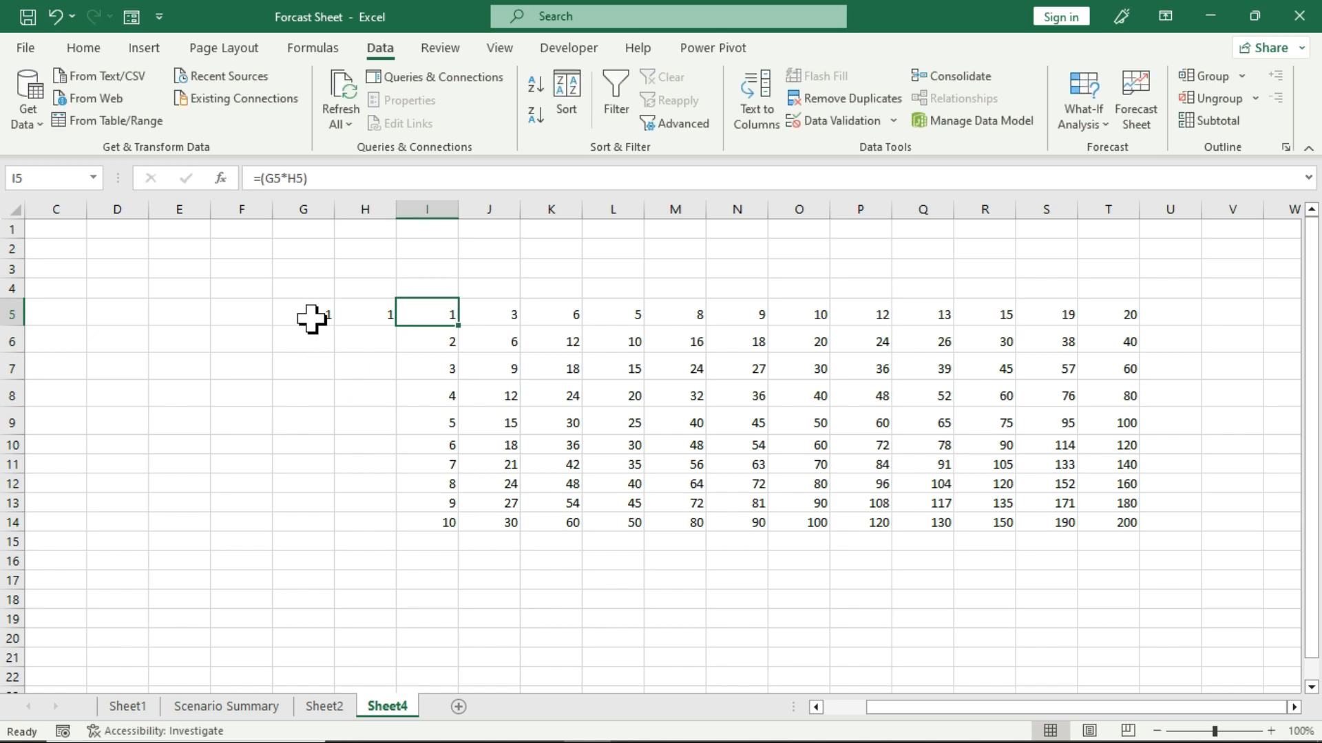
Replace the data table's row headings in J5:T5 with the consecutive numbers 2 through 12.
left_click_drag(416, 314, 422, 526)
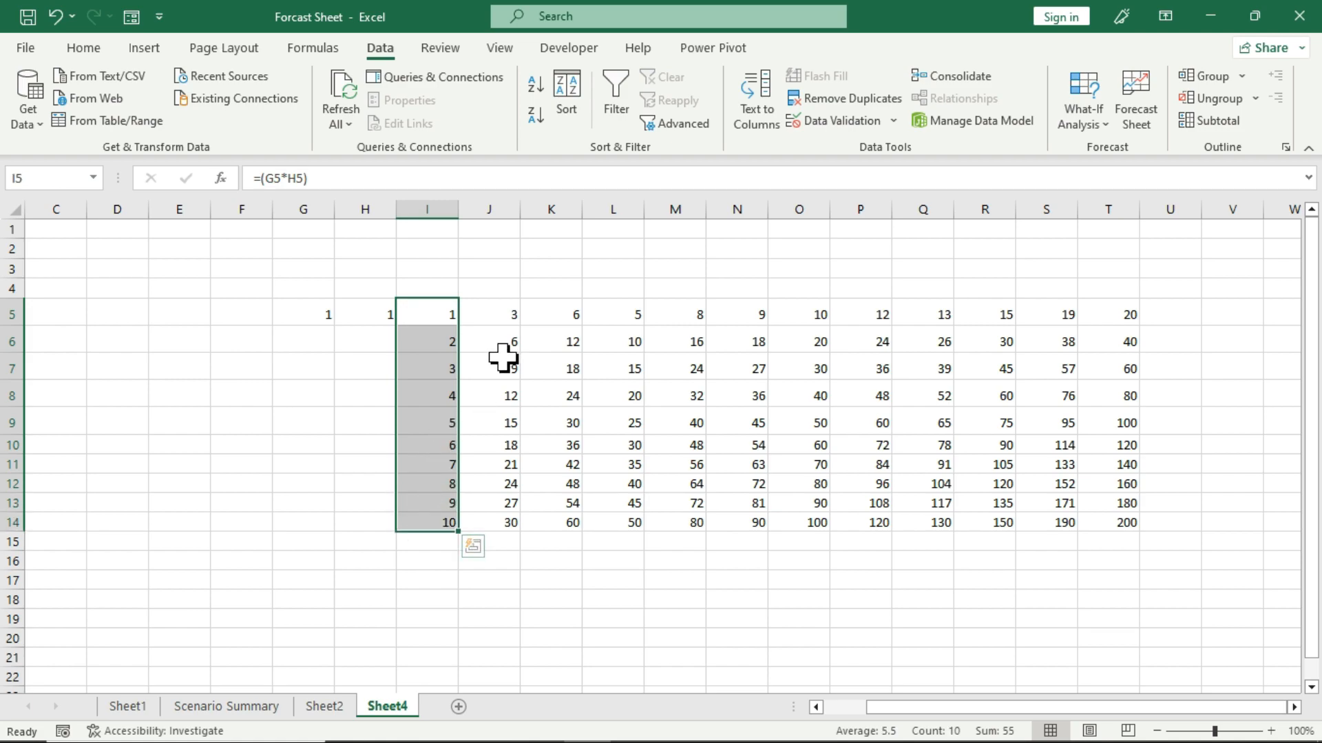
left_click(512, 313)
type("2")
key("Tab")
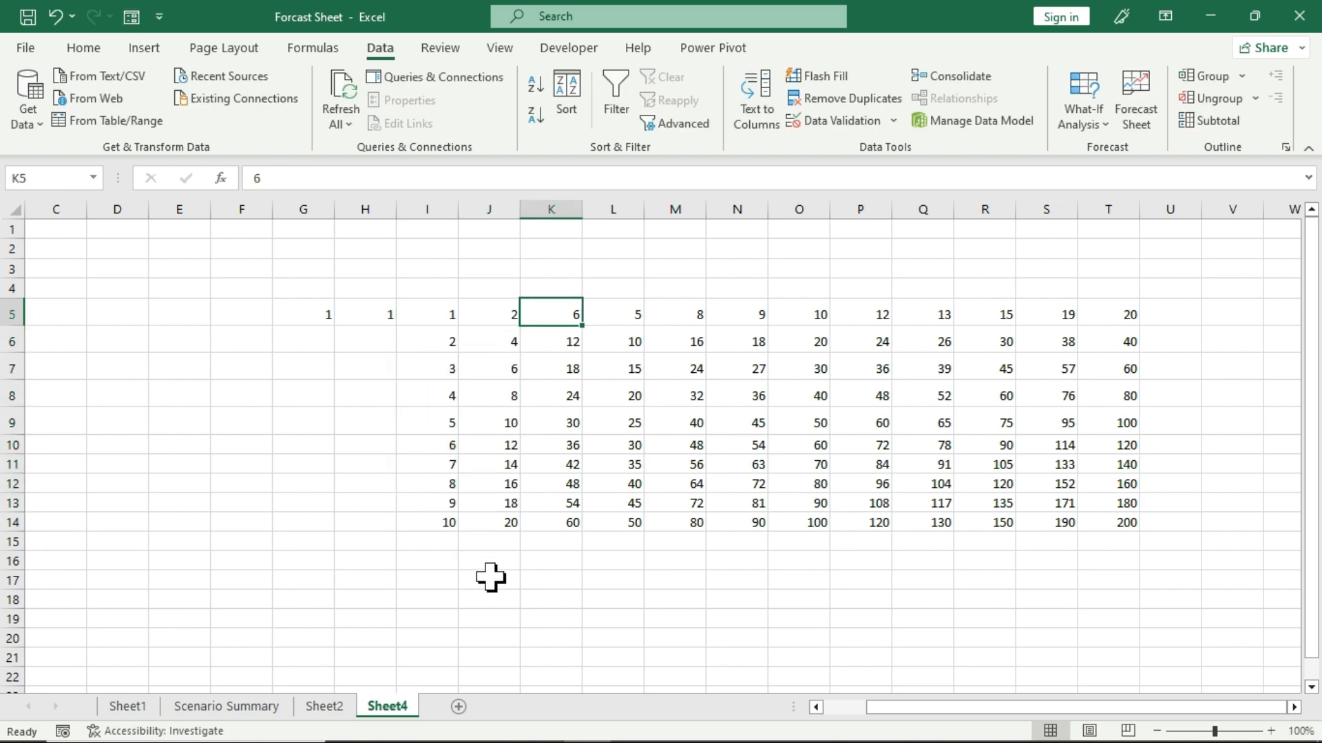
type("3")
key("Tab")
type("4")
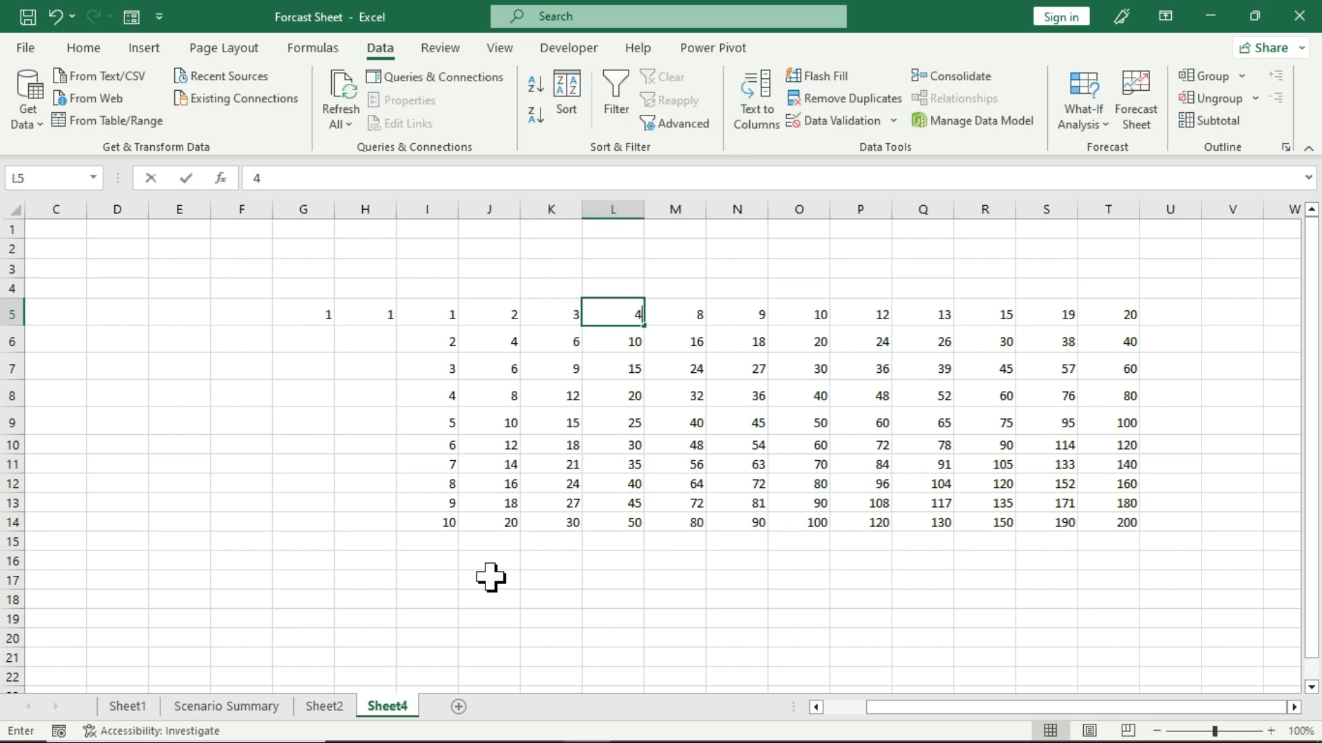
key("Tab")
type("5")
key("Tab")
type("6")
key("Tab")
type("7")
key("Tab")
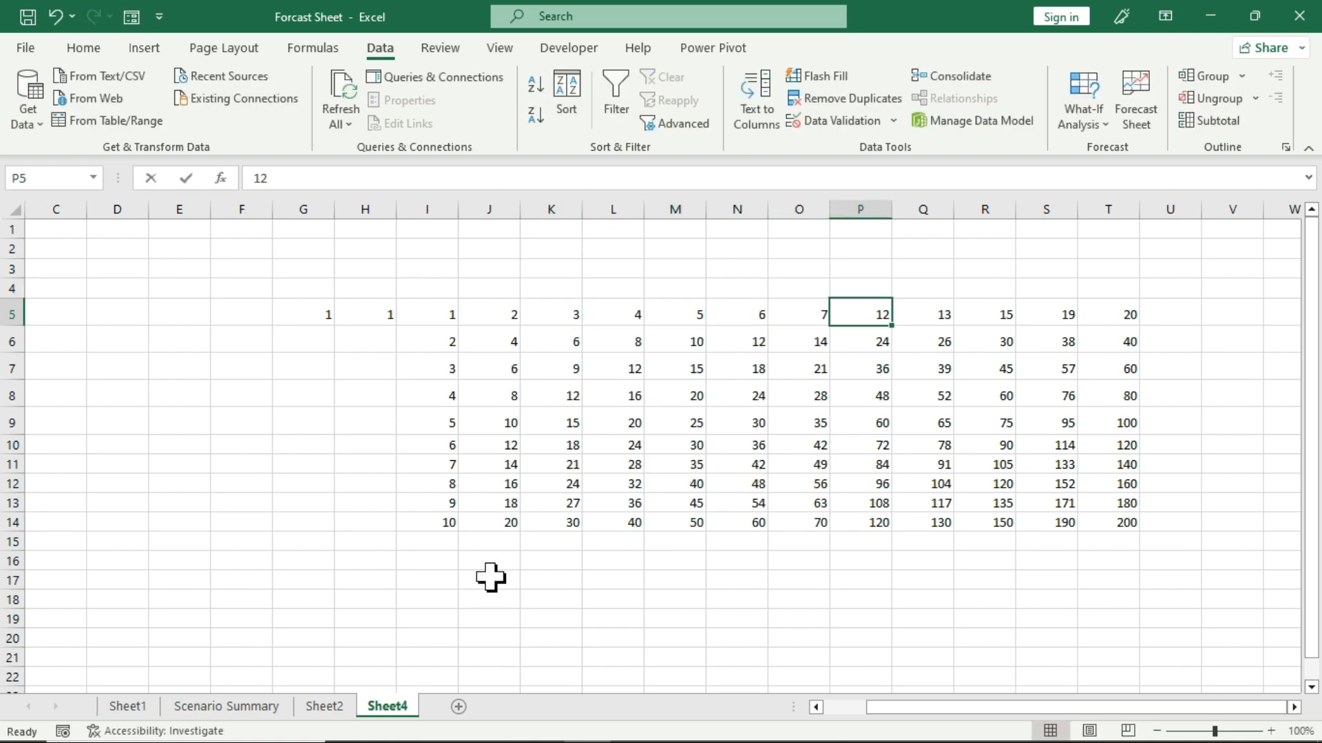
type("8")
key("Tab")
type("9")
key("Tab")
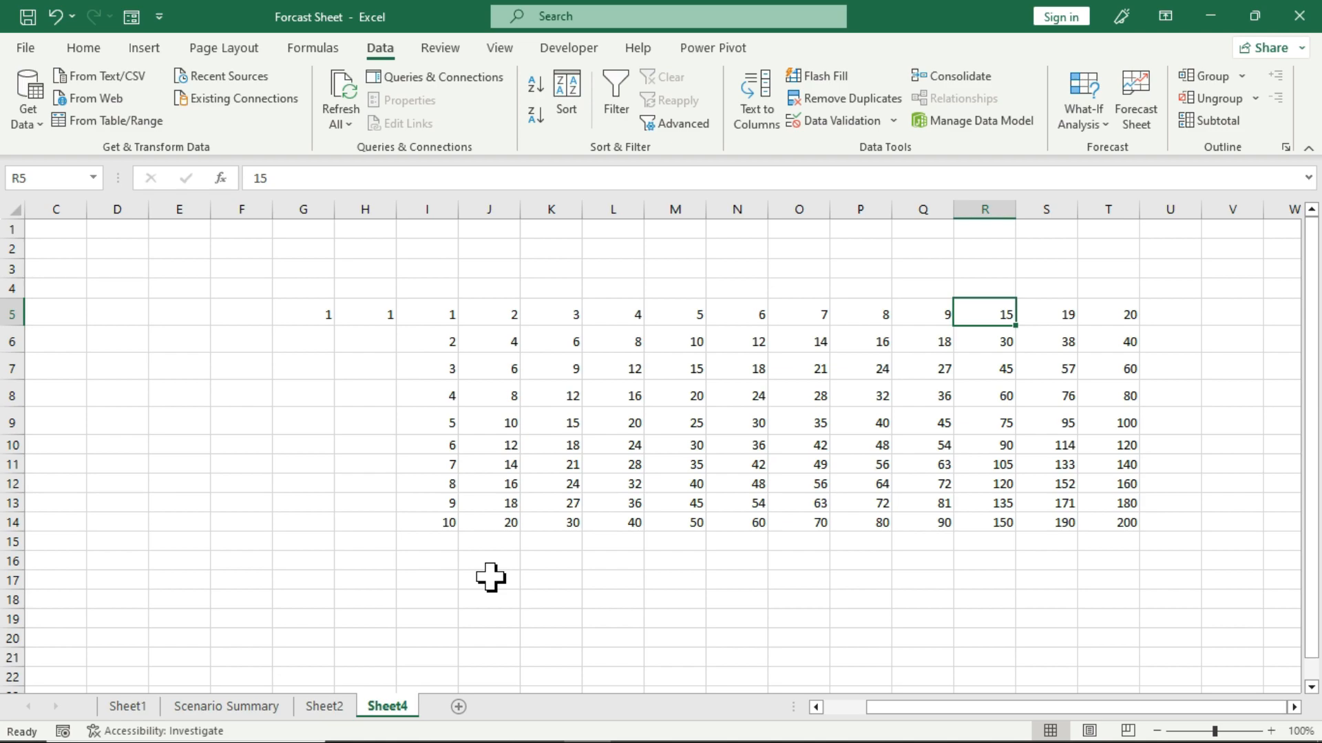
type("10")
key("Tab")
type("1")
key("Tab")
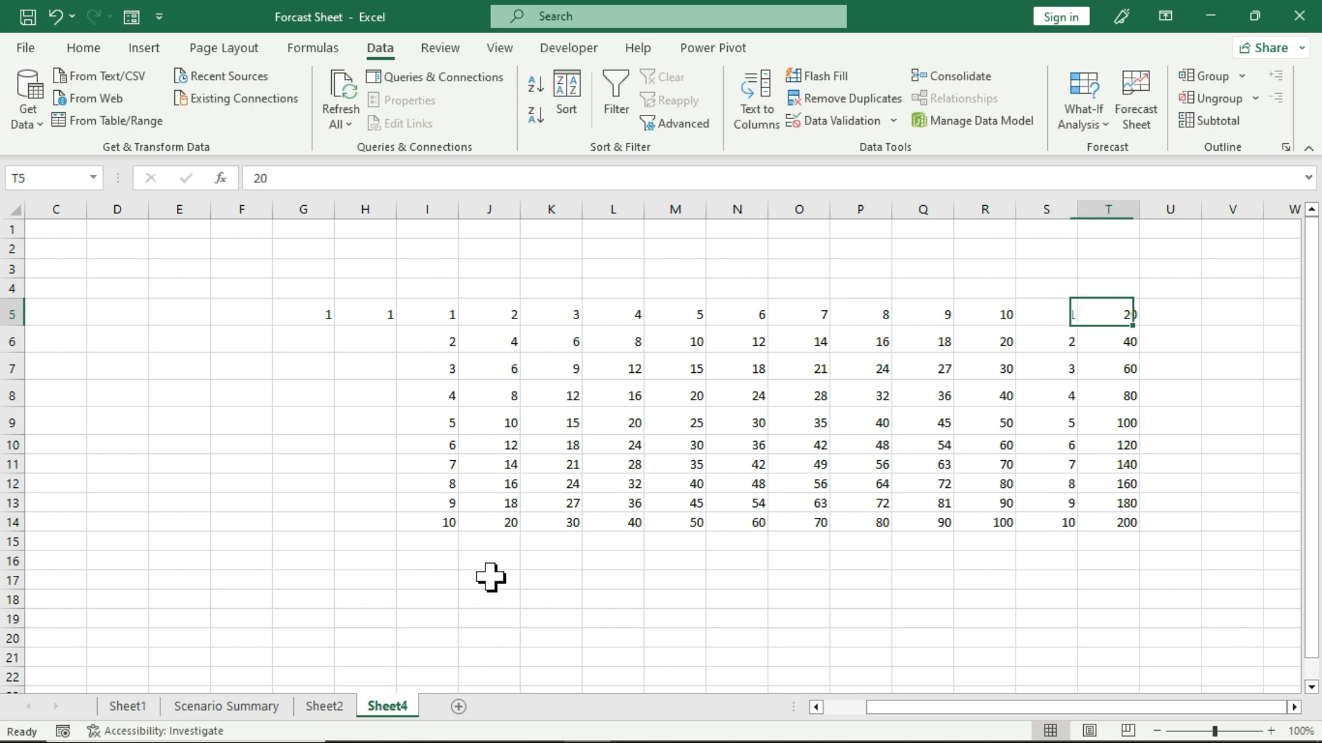
type("2")
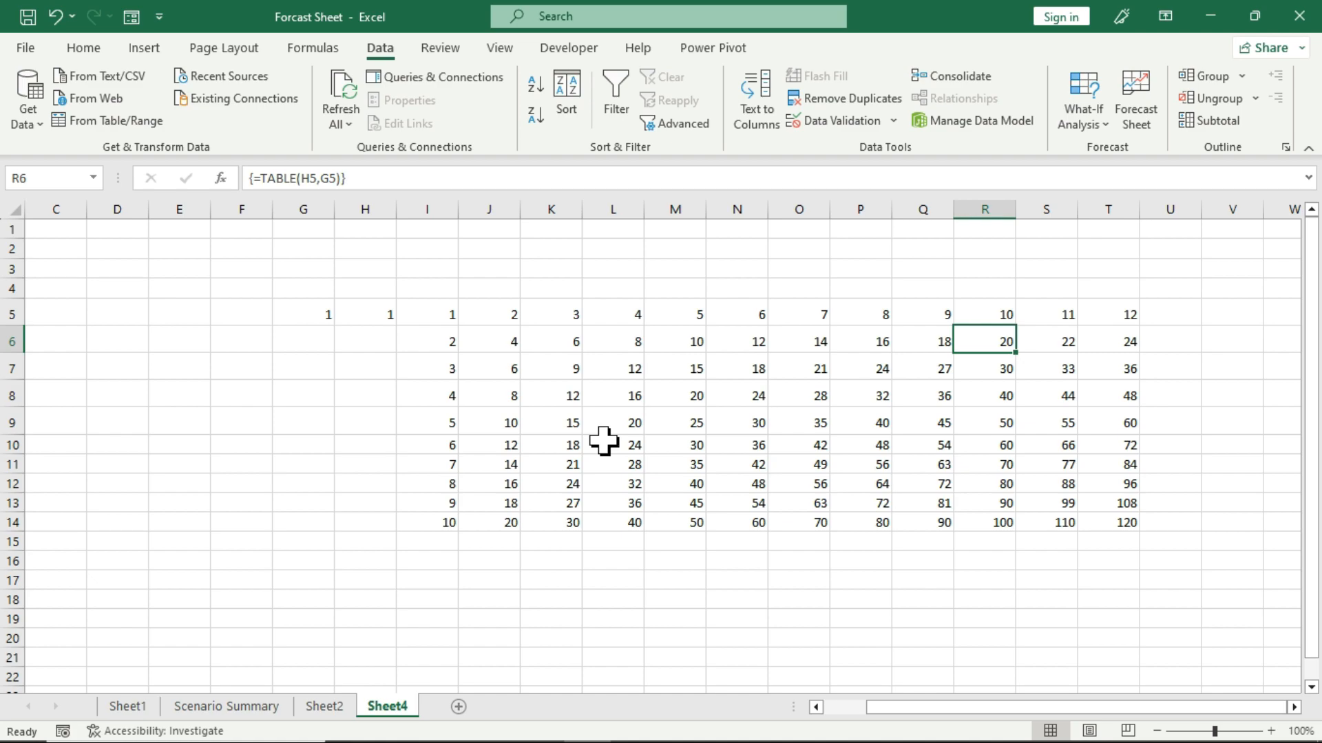
left_click(1096, 131)
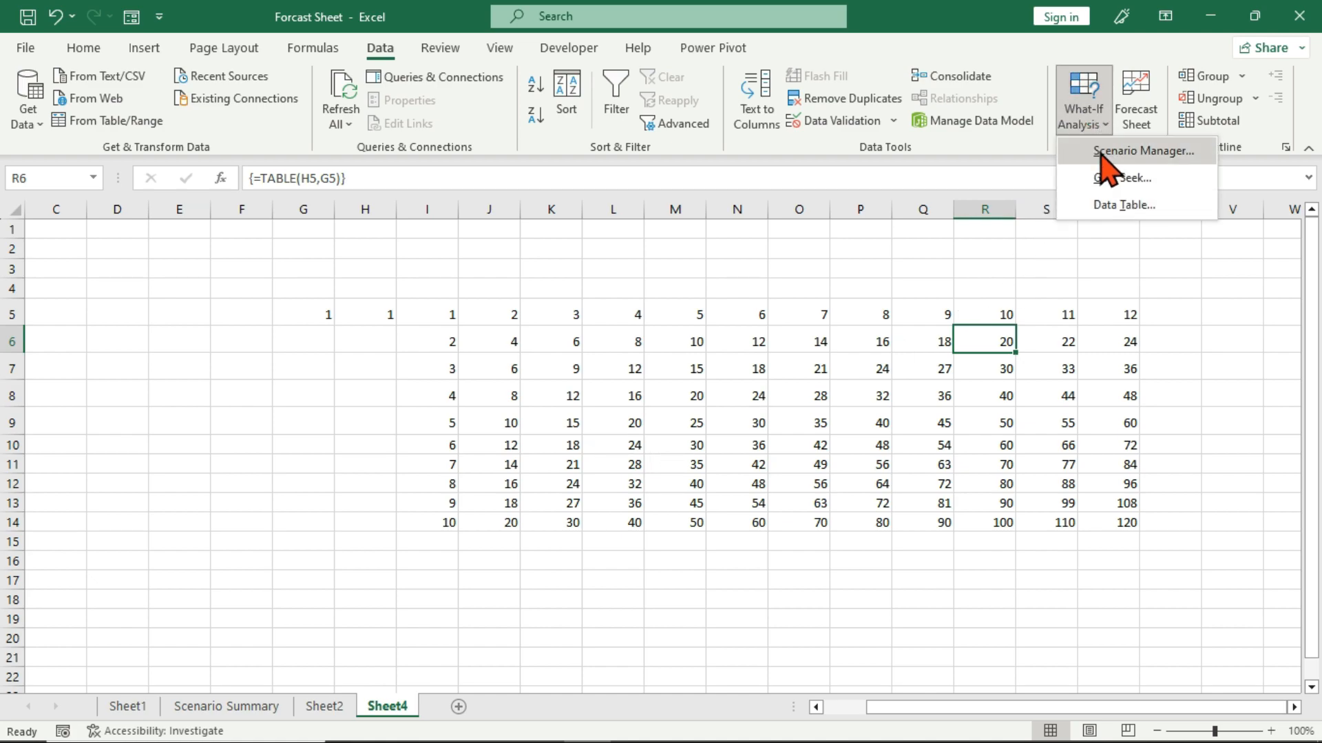
left_click(1064, 354)
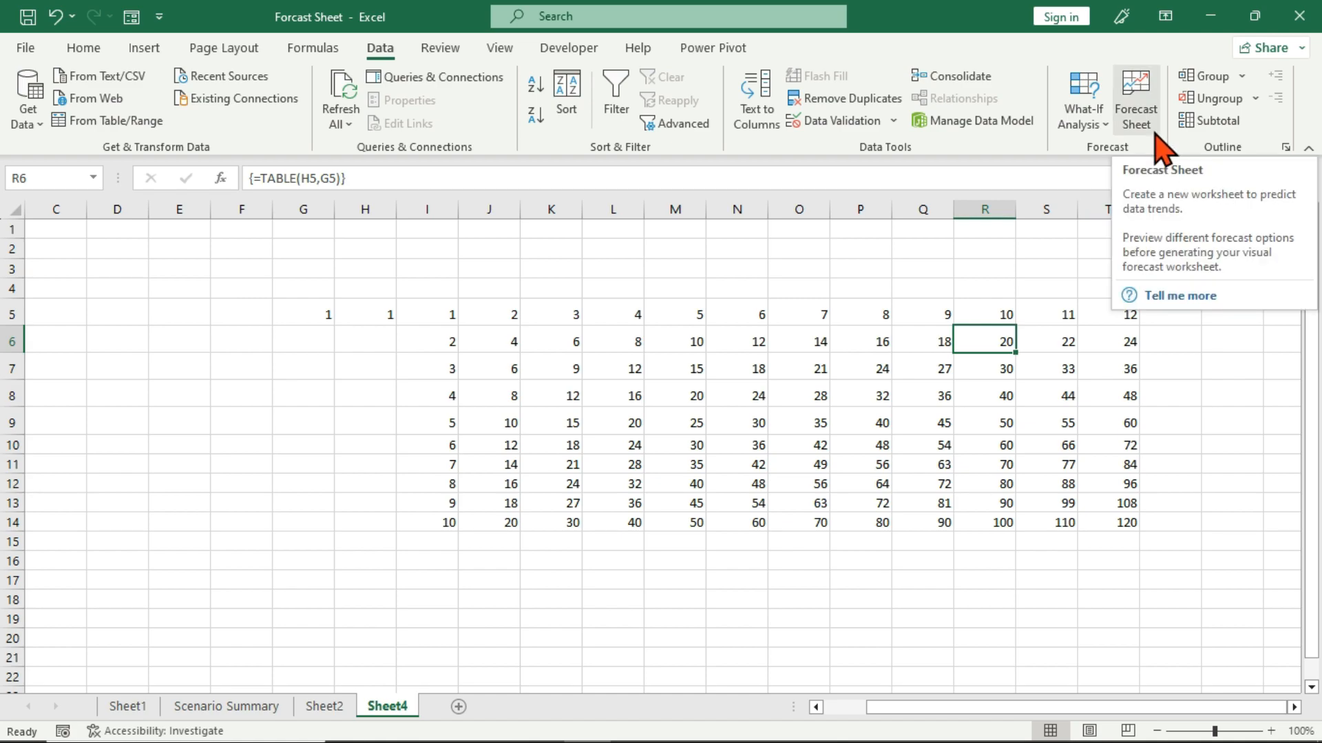
left_click(540, 421)
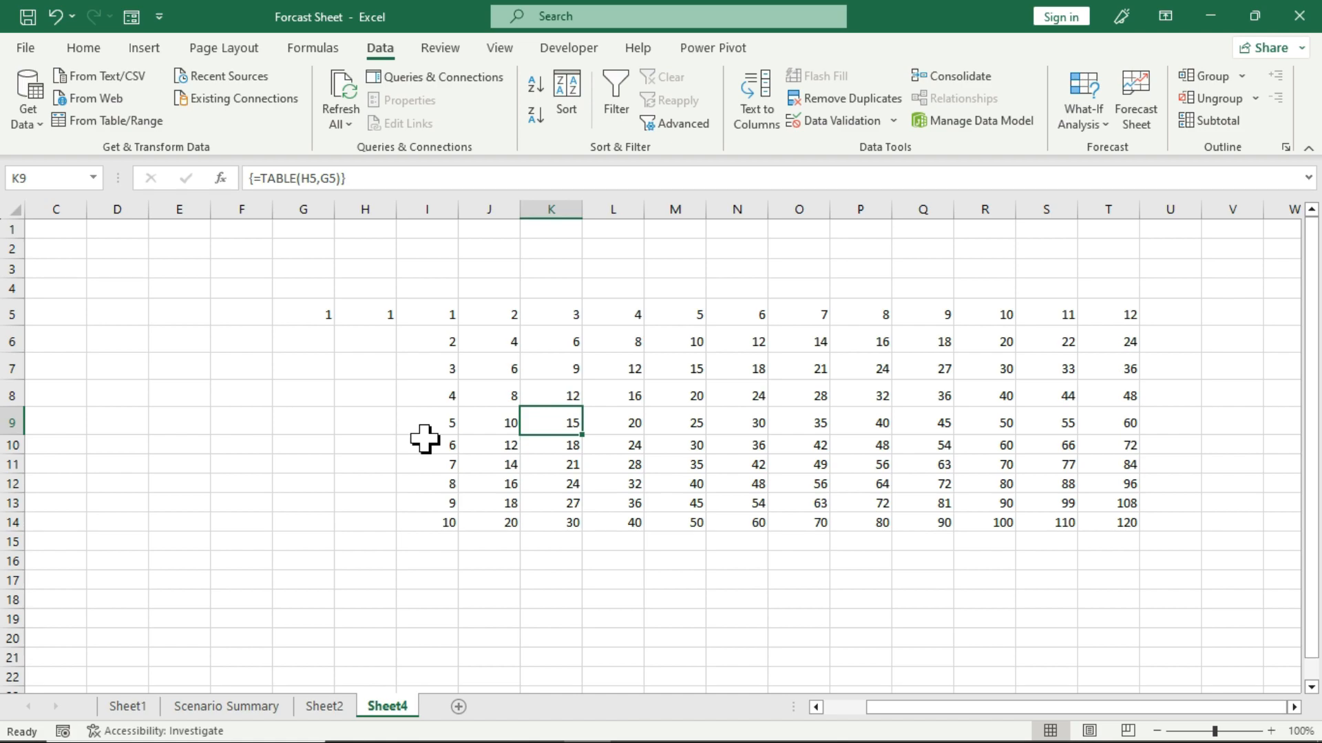
Switch to Sheet1 and review the Date and Sales headers with the first monthly entries from January to March 2023.
left_click(126, 706)
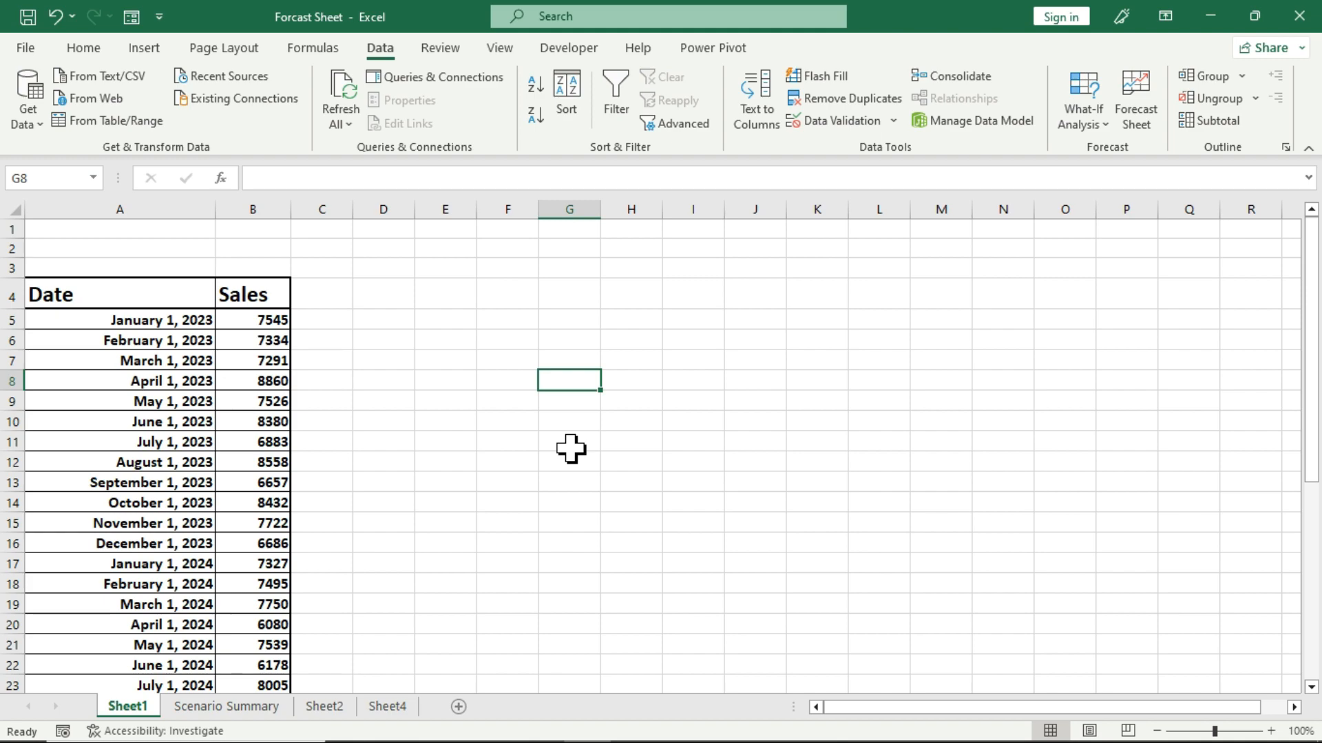
left_click(110, 295)
left_click(251, 282)
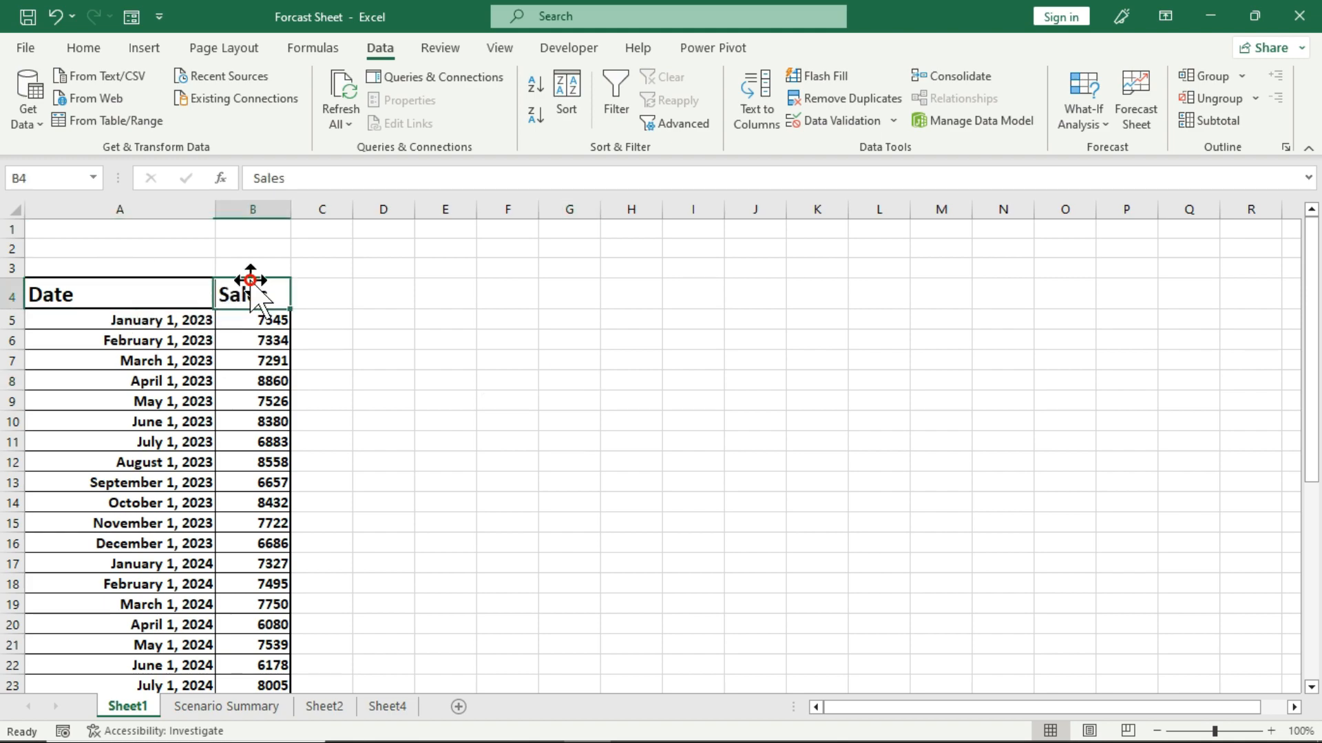
scroll(377, 329, "down", 2)
scroll(378, 327, "up", 2)
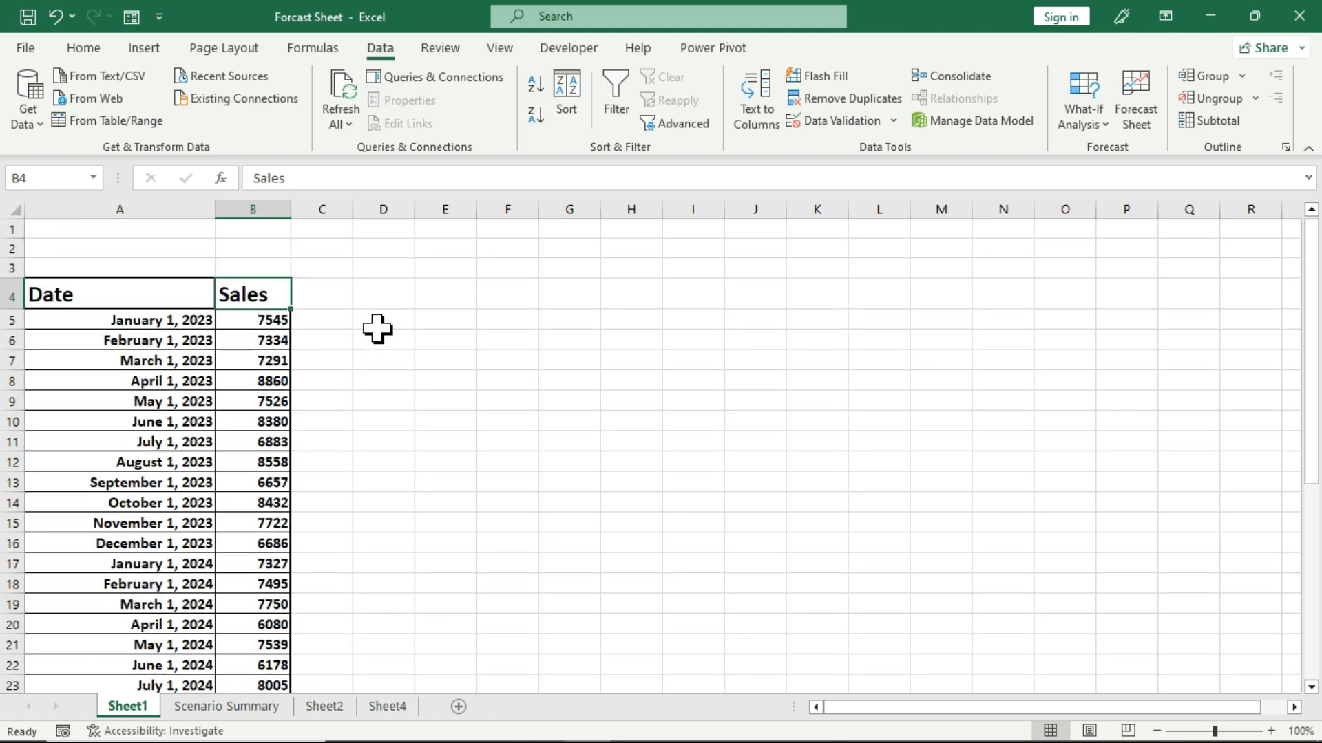
left_click(164, 329)
left_click(226, 323)
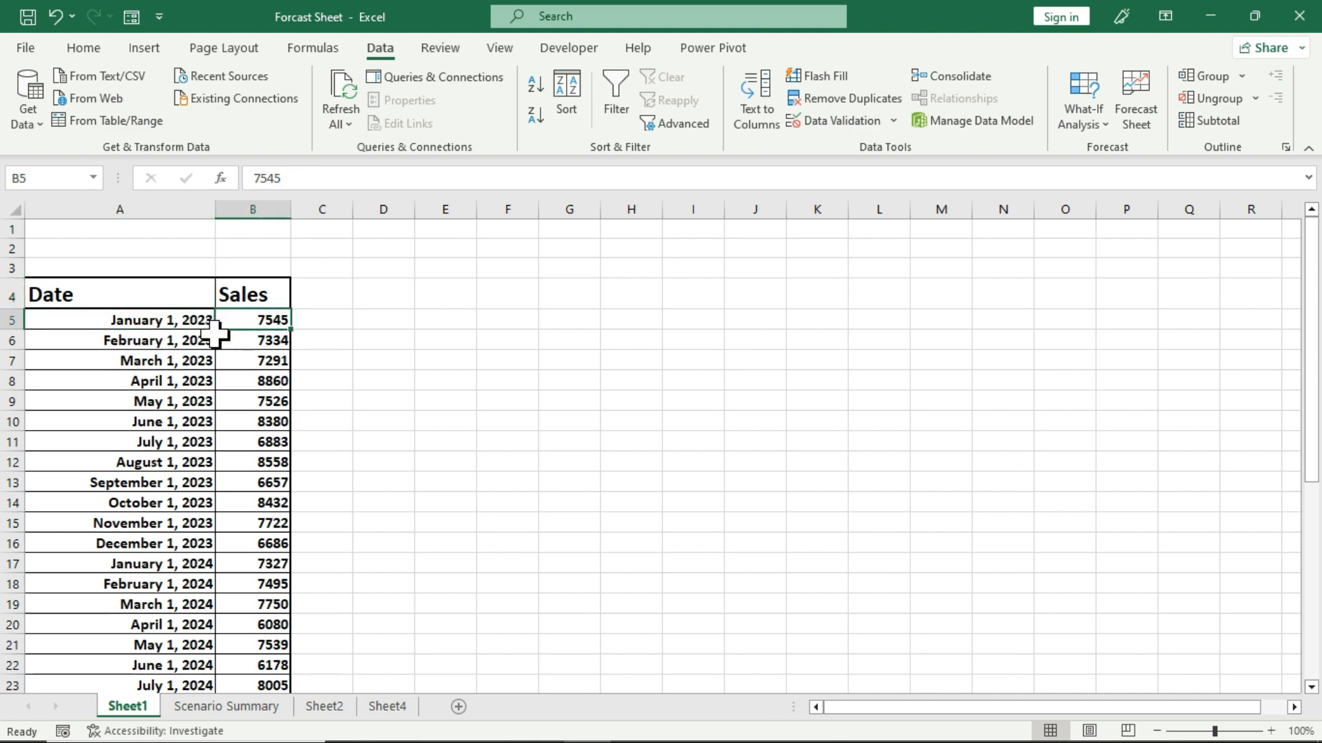
left_click(119, 324)
left_click(260, 329)
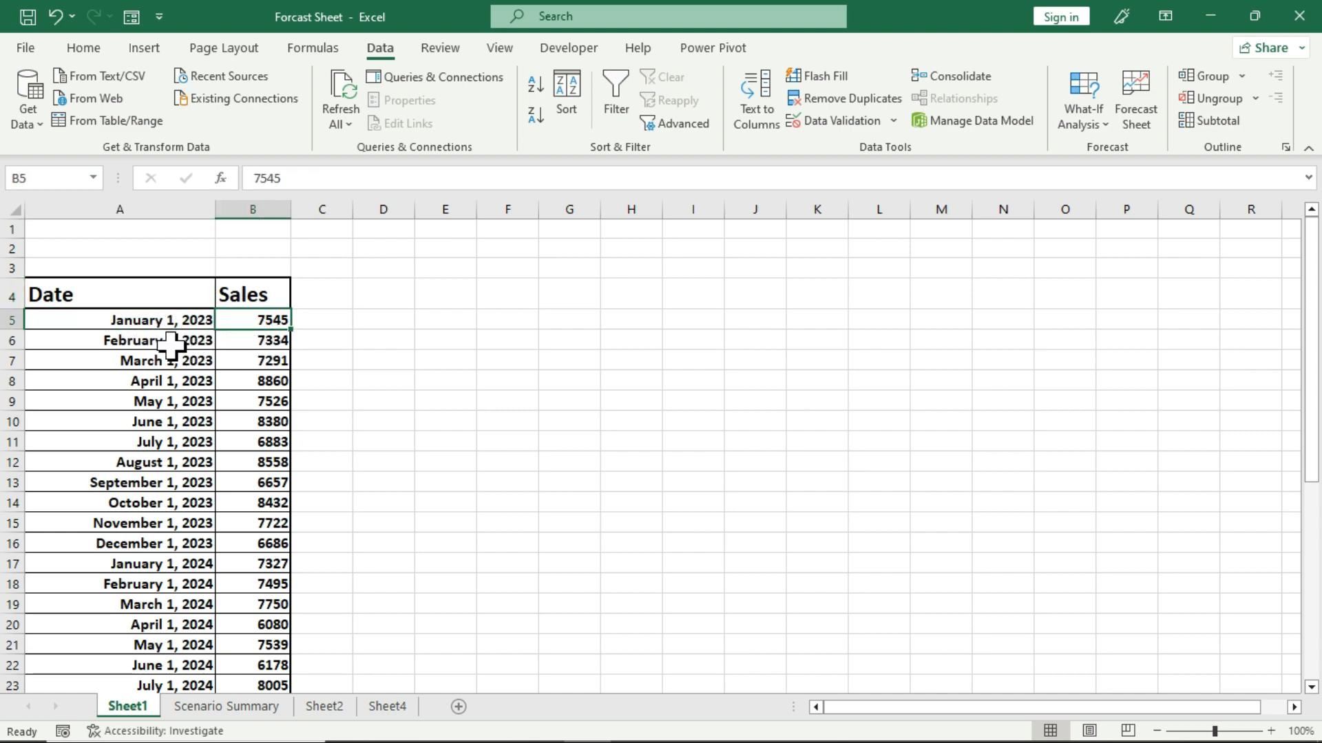
left_click(114, 344)
left_click(286, 341)
left_click(184, 360)
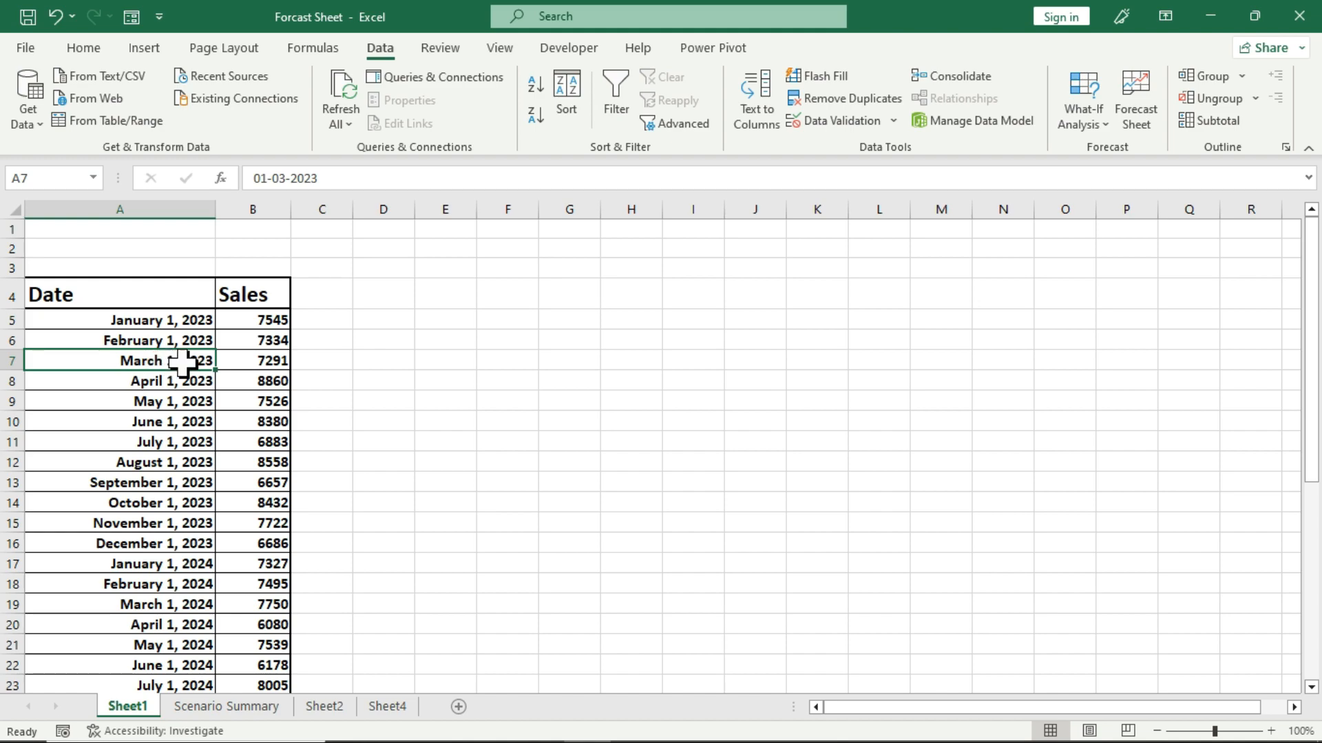
scroll(207, 361, "down", 2)
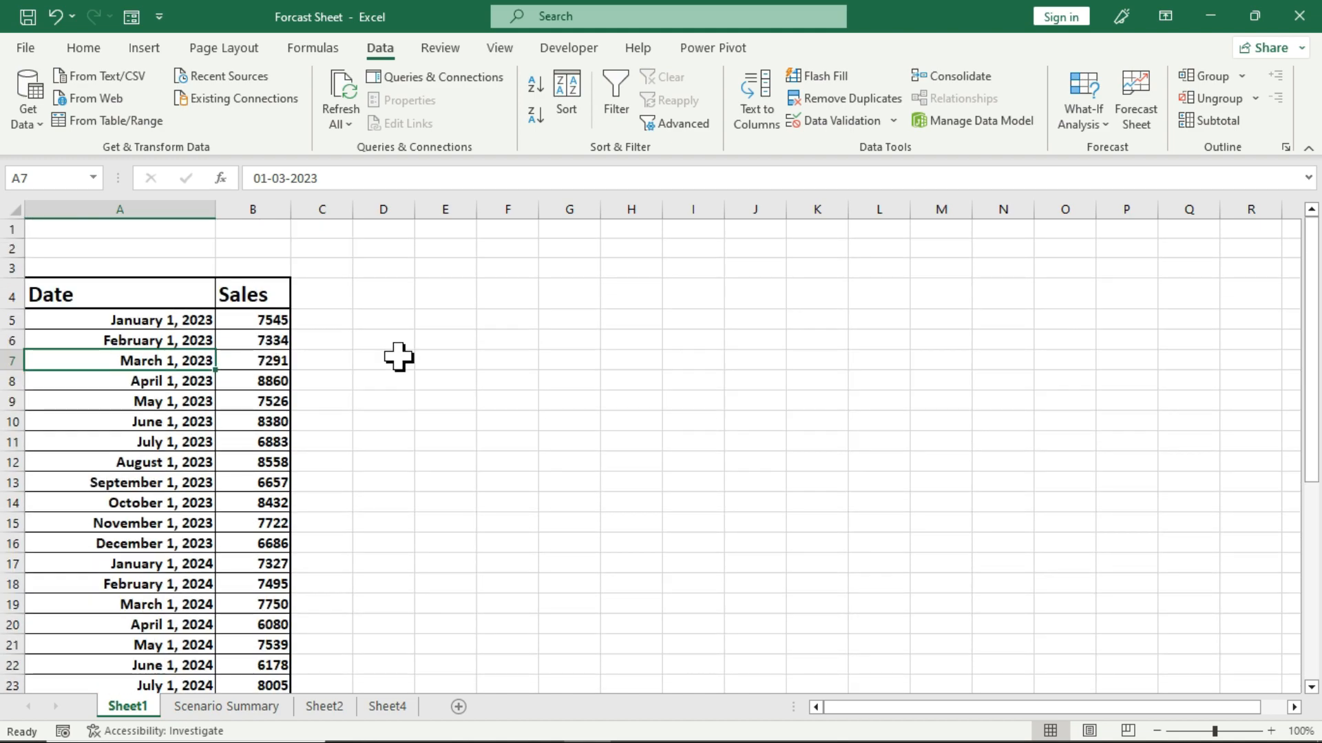
Examine the January 2023 to December 2024 dates and the 2025 rows in A29:B40 that need forecast sales.
left_click_drag(151, 318, 199, 537)
scroll(268, 548, "up", 4)
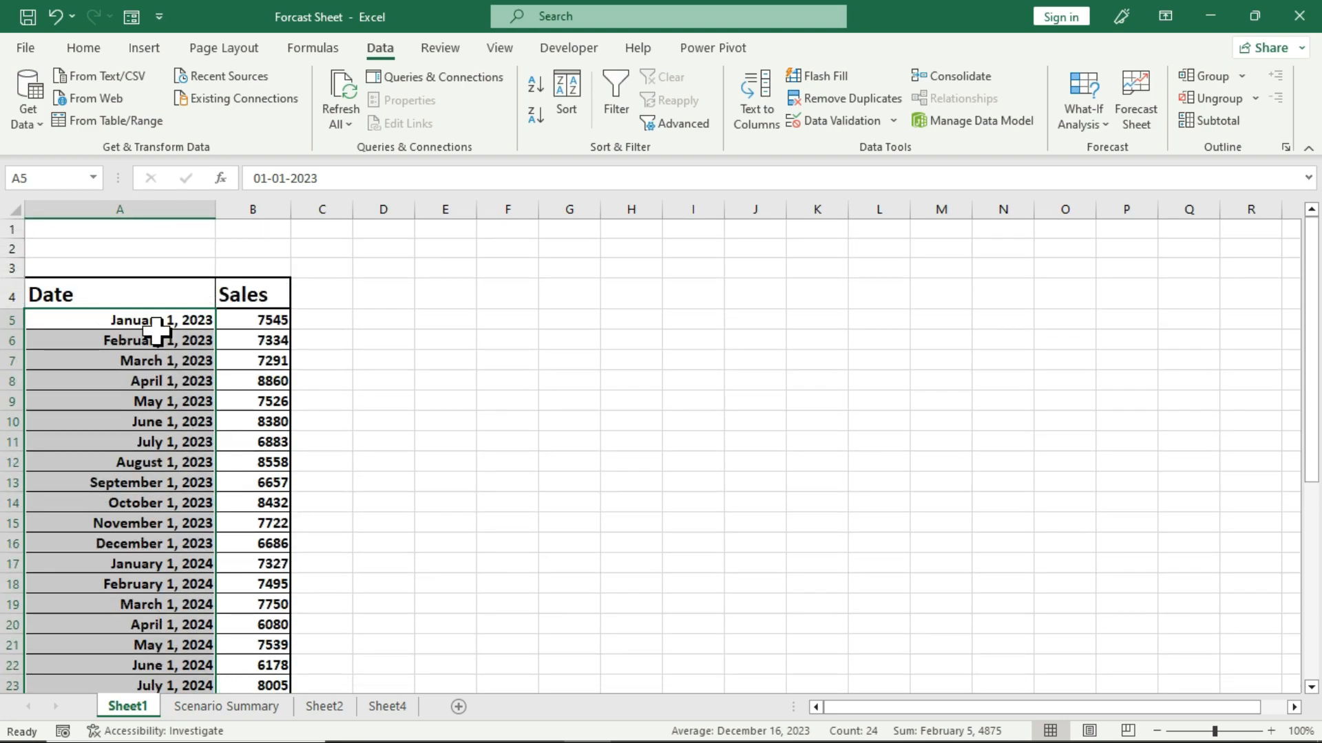
scroll(200, 378, "down", 6)
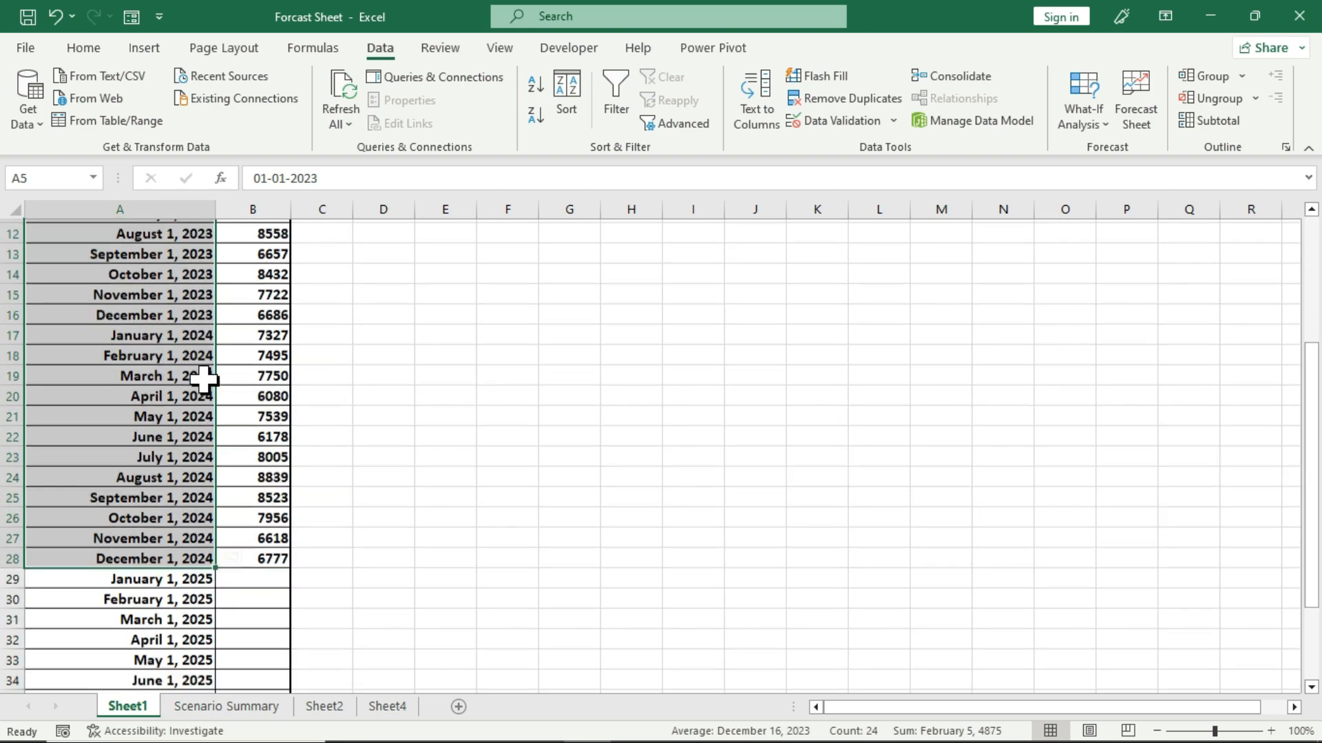
left_click_drag(161, 435, 234, 656)
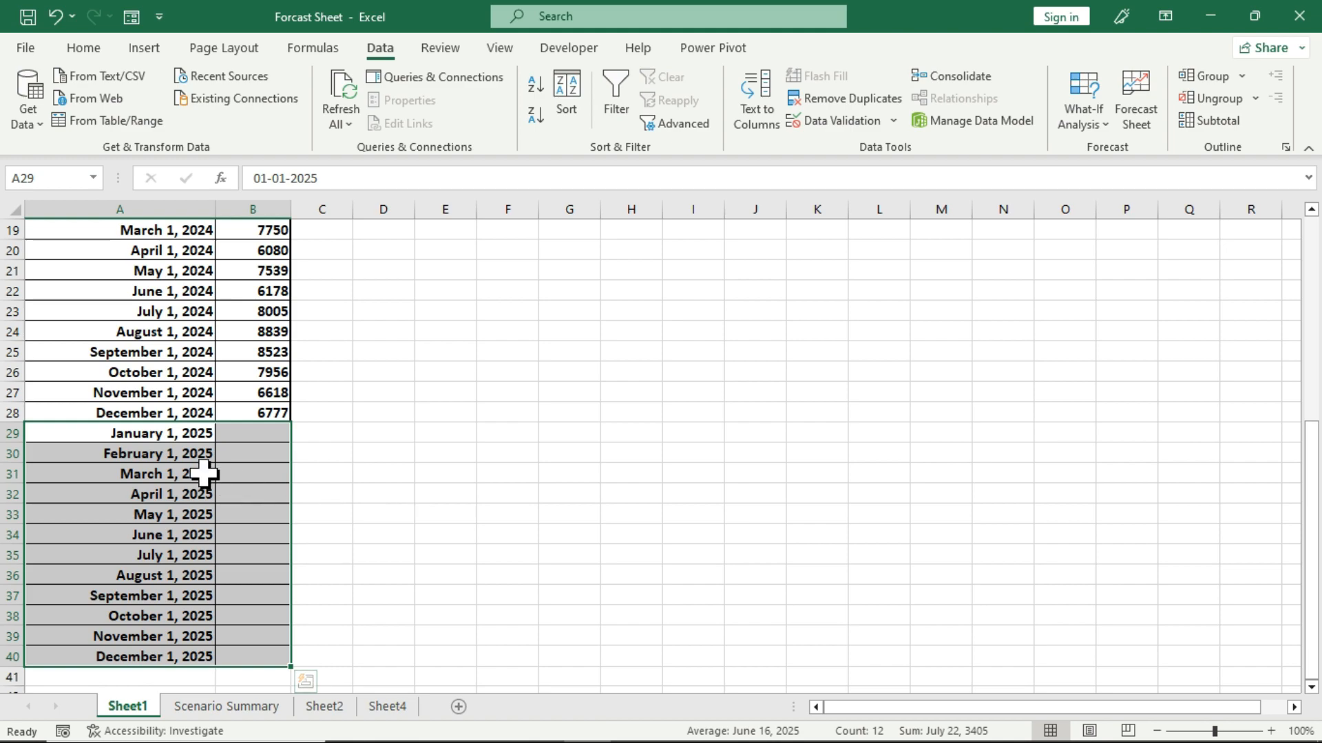
left_click(122, 434)
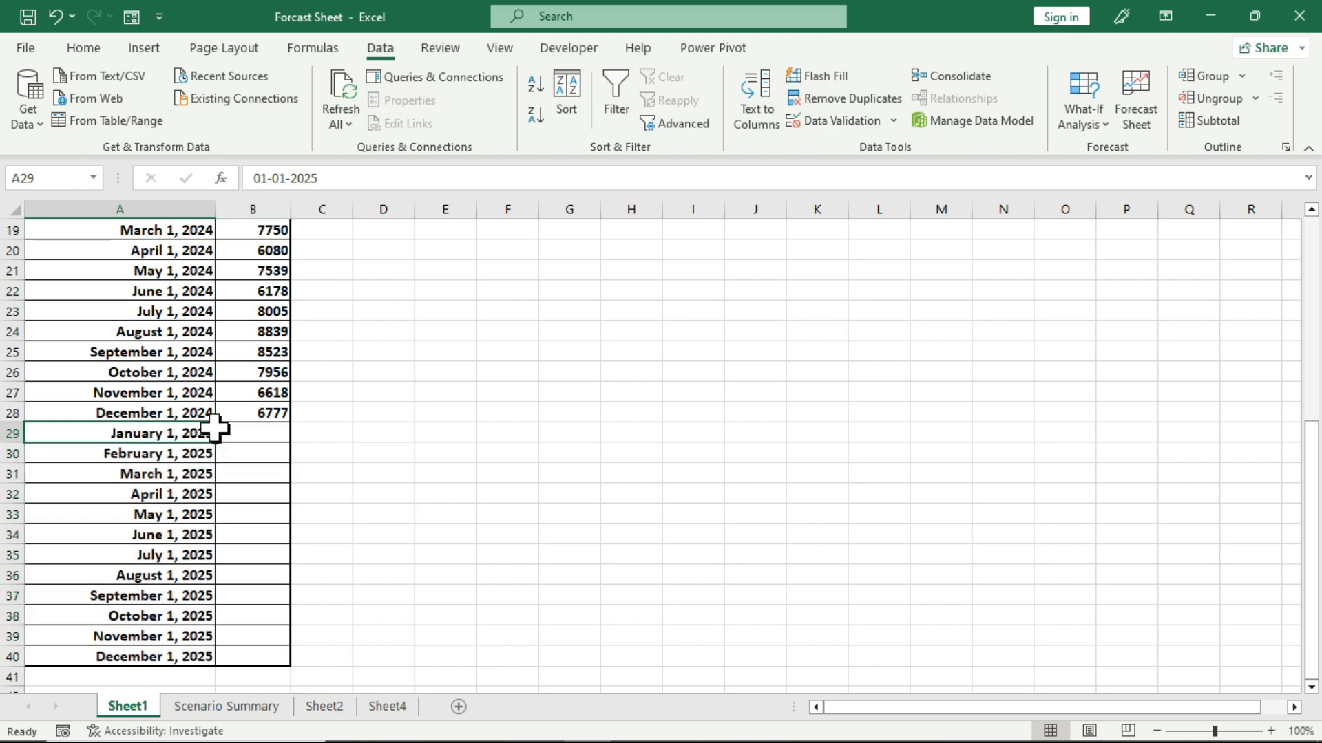
mouse_move(147, 433)
left_mouse_down()
mouse_move(141, 478)
mouse_move(230, 654)
left_mouse_up()
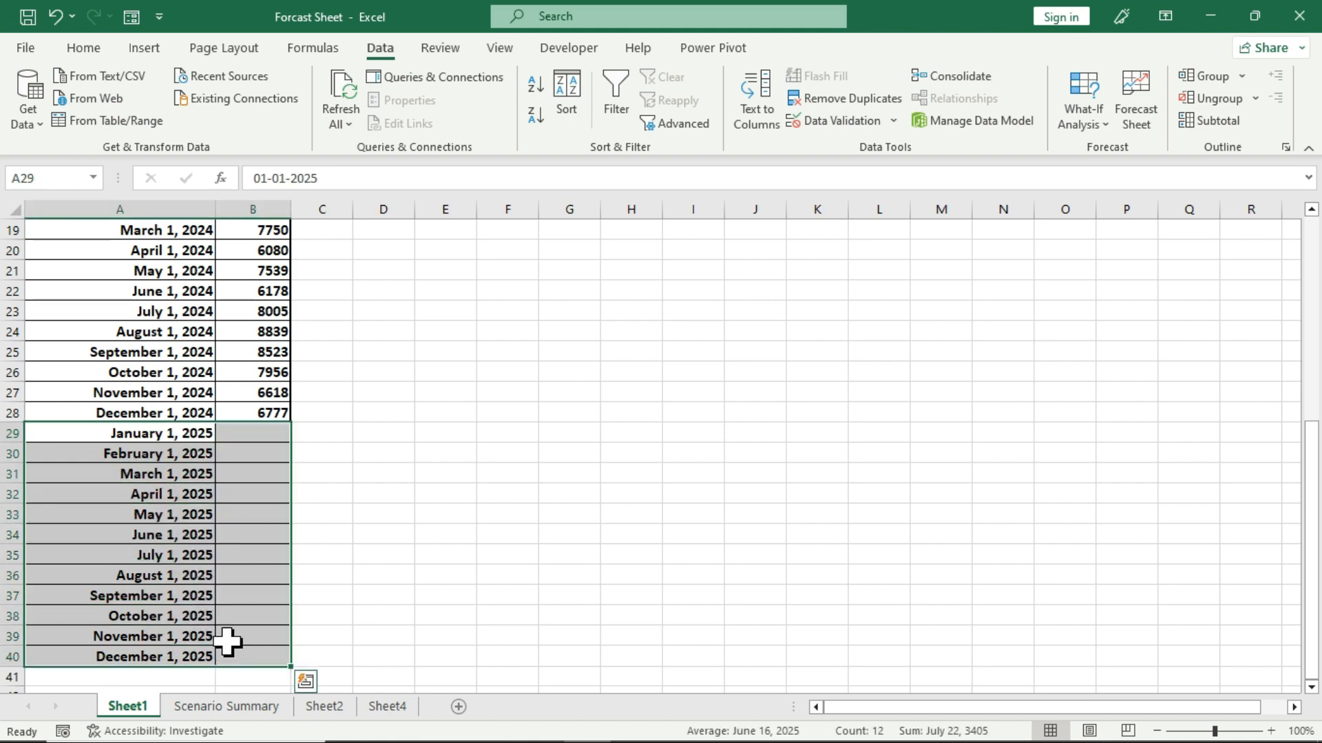
left_click(107, 435)
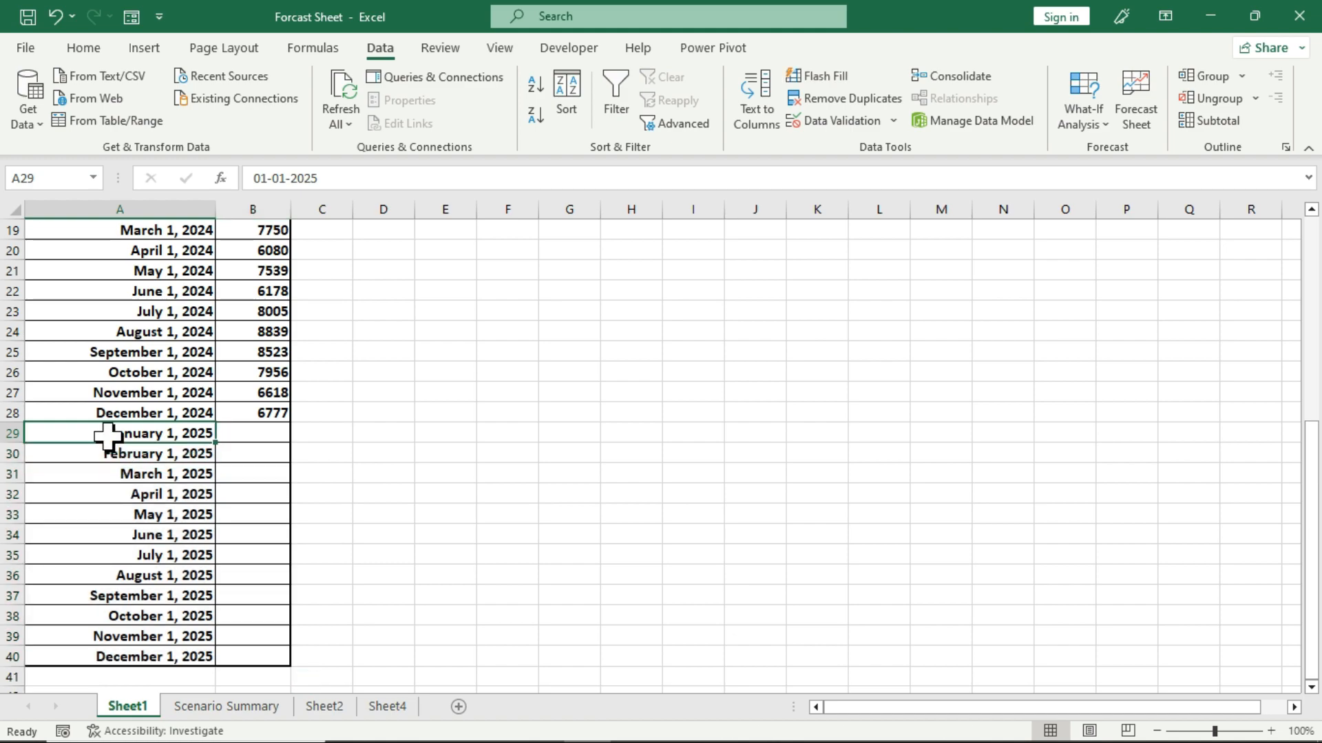
scroll(107, 435, "up", 6)
left_click(158, 321)
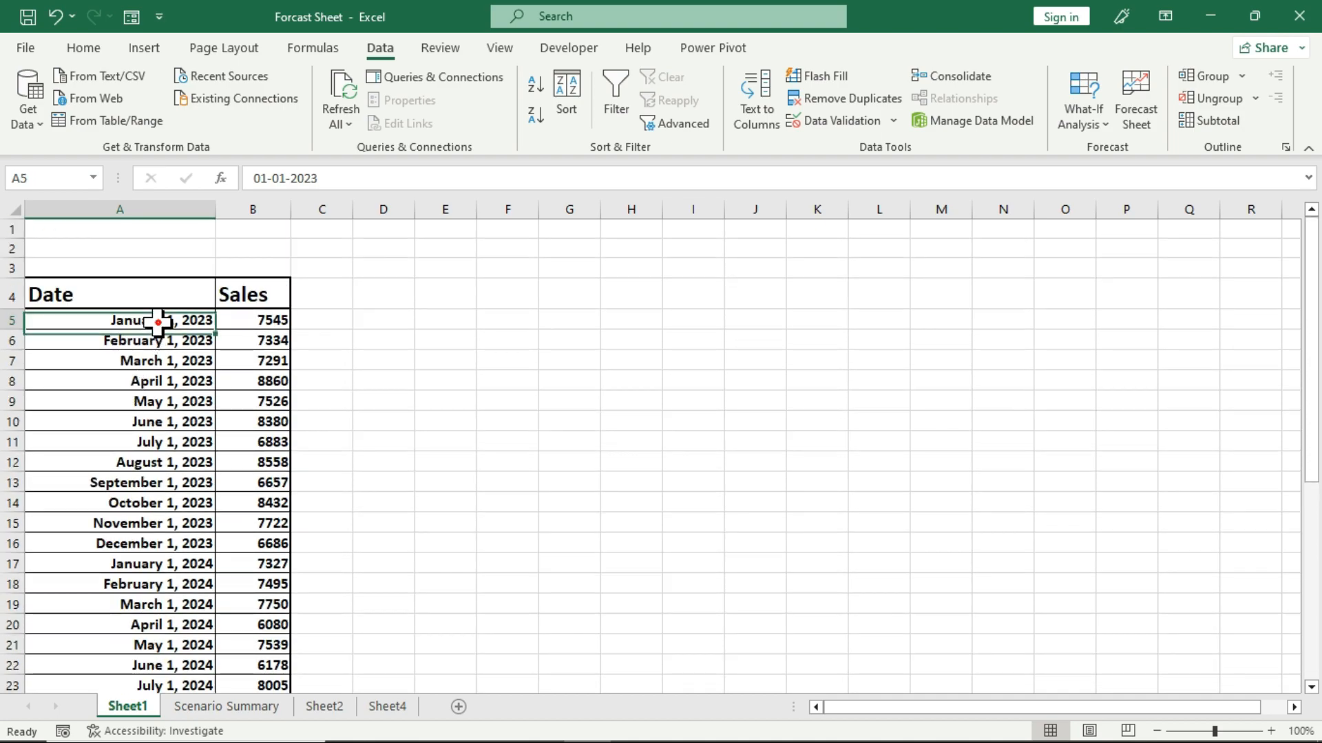
scroll(155, 413, "down", 7)
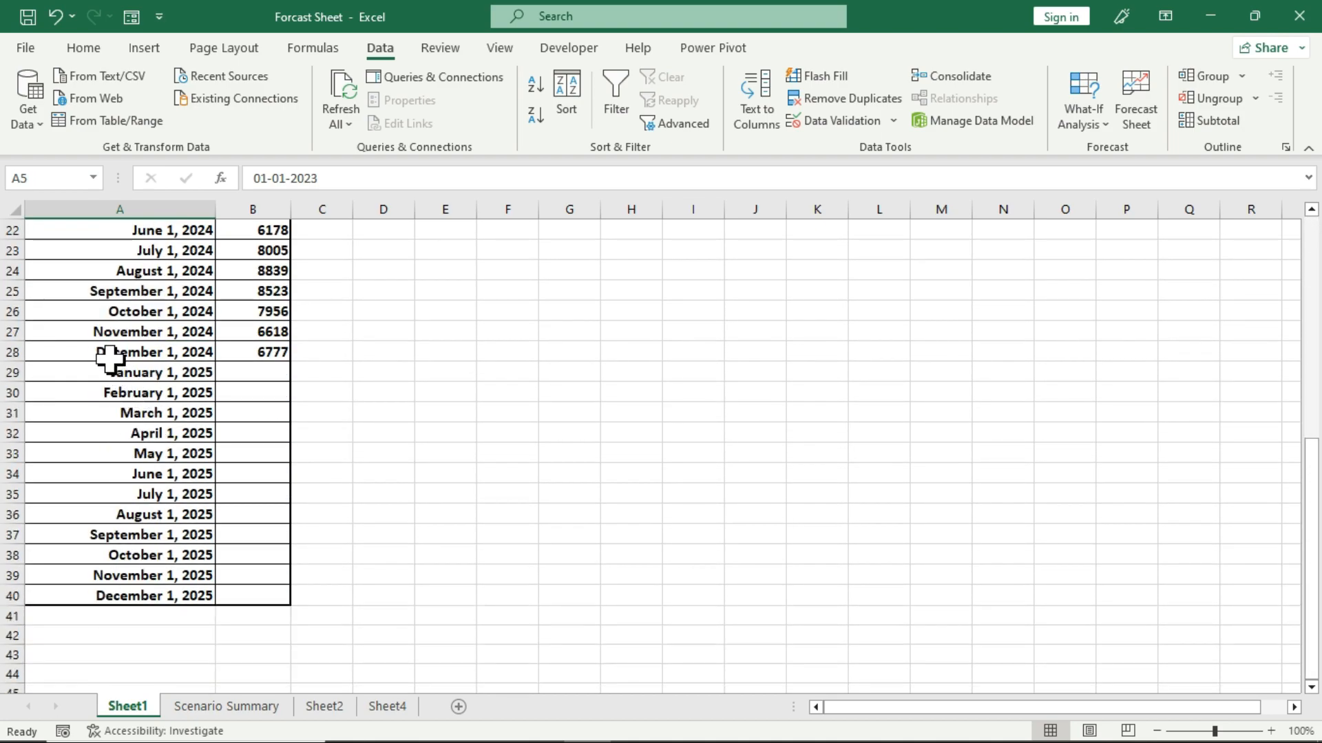
left_click_drag(107, 368, 231, 589)
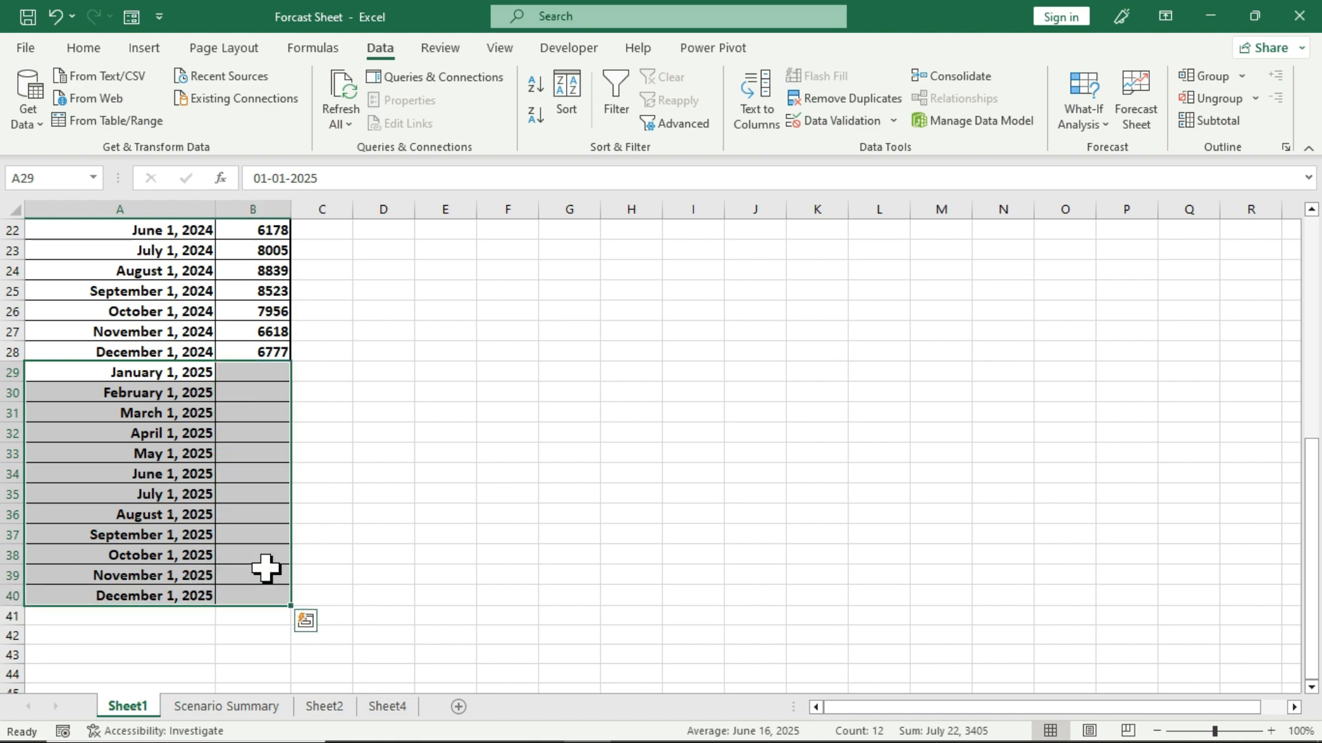
left_click(365, 497)
scroll(312, 546, "up", 6)
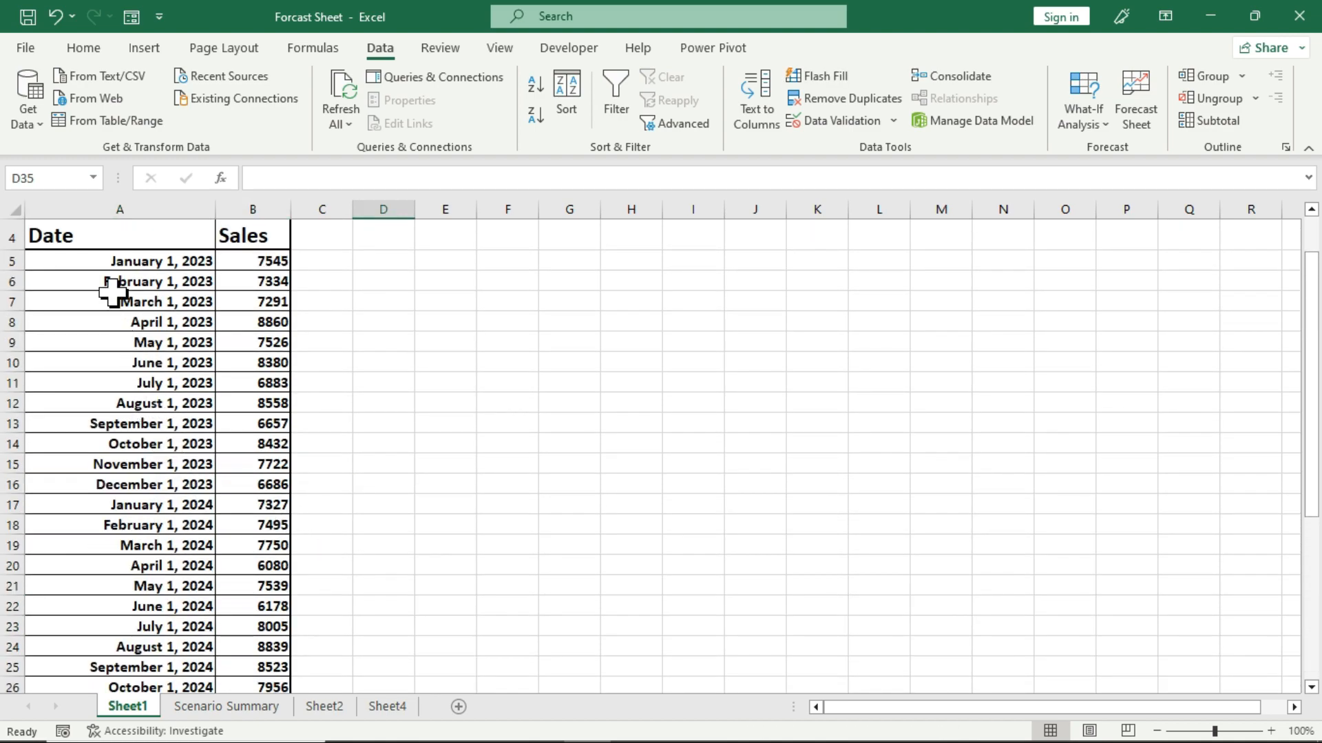
Start a forecast sheet from A4:B38 and preview it as a column chart before restoring the line chart.
left_click_drag(104, 236, 255, 672)
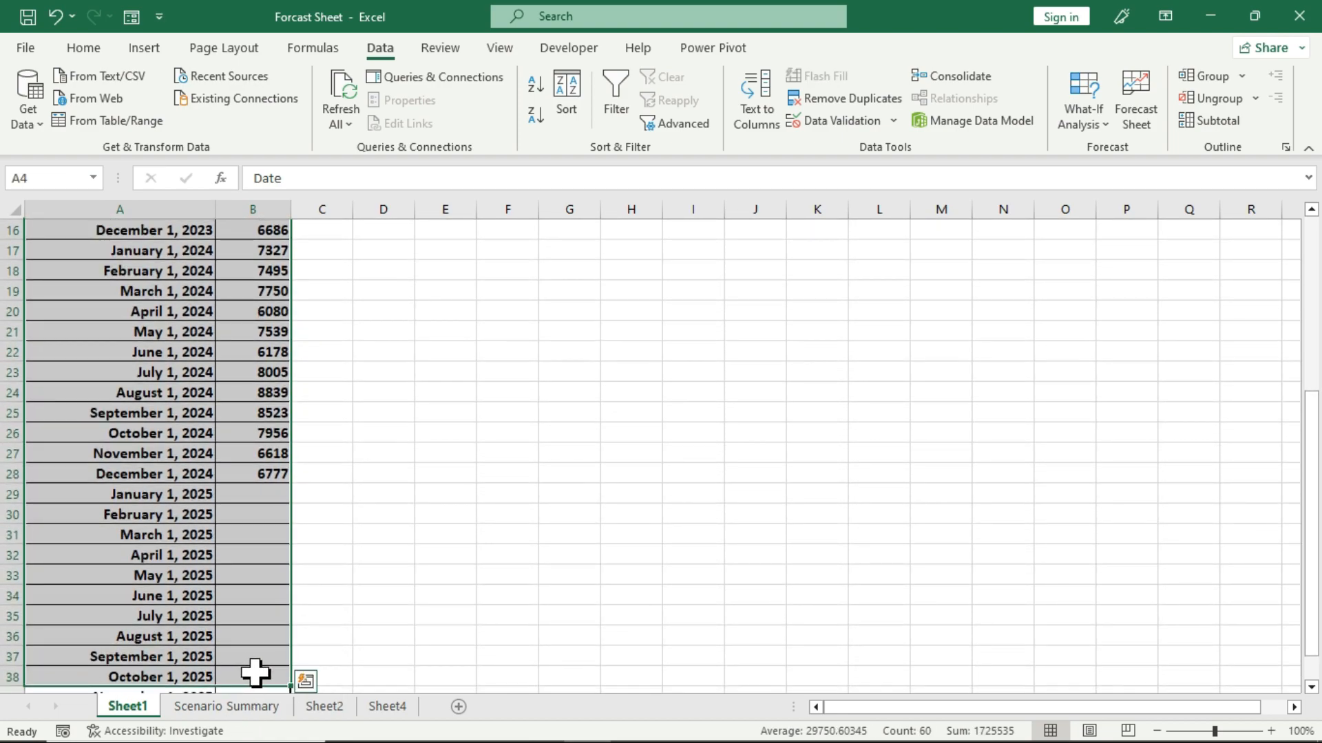
left_click(1142, 128)
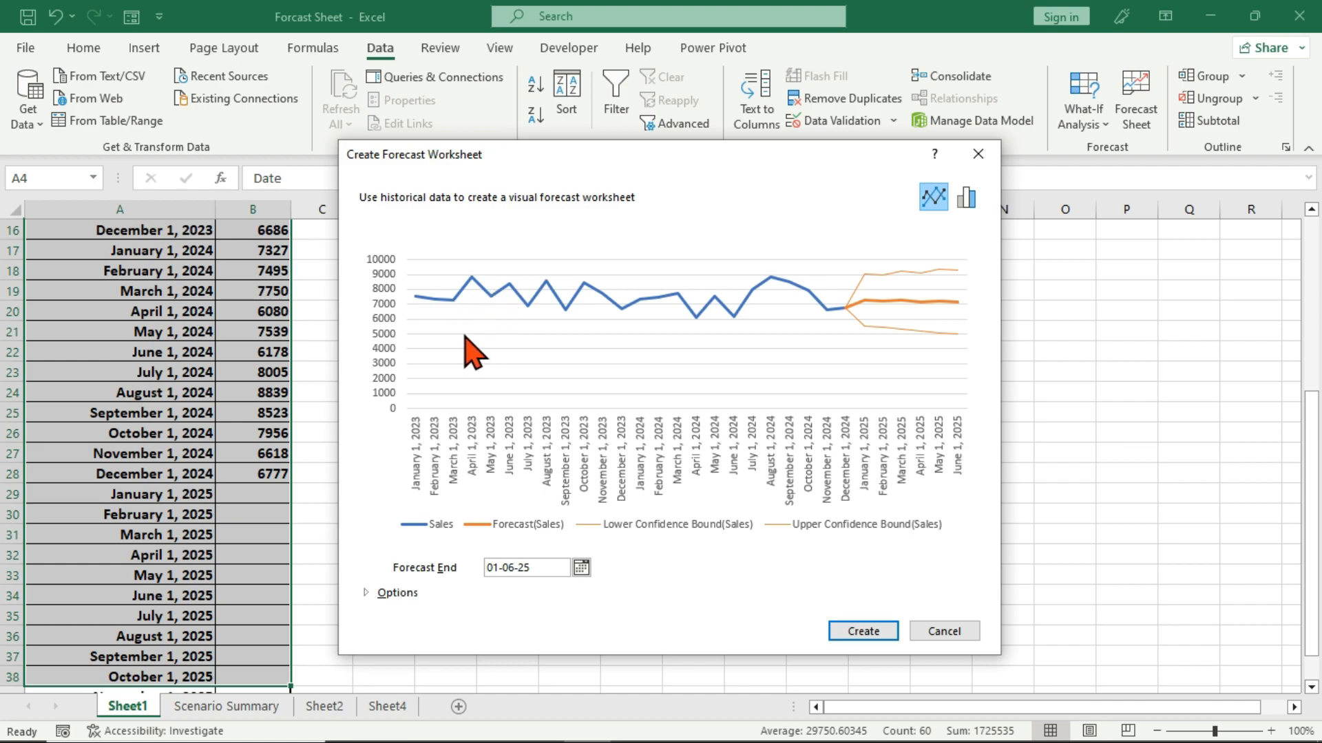
left_click_drag(515, 162, 551, 164)
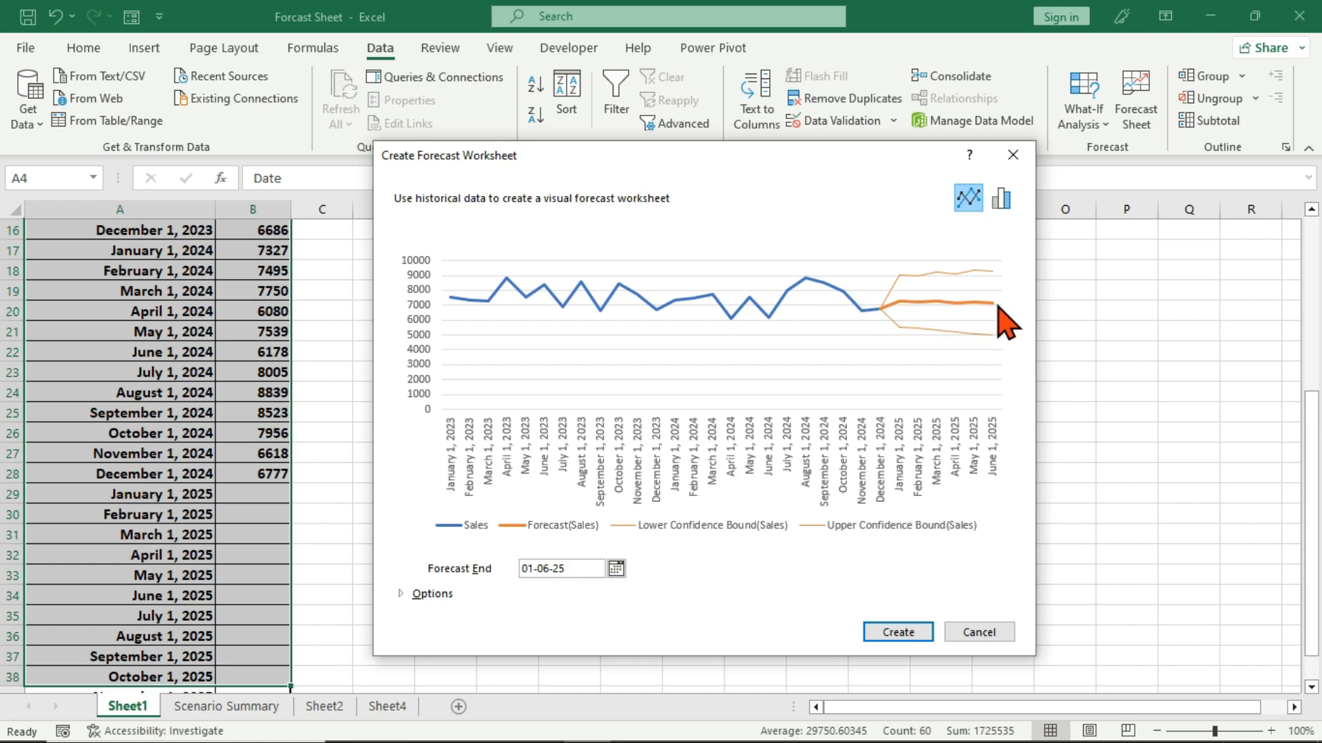
left_click(1000, 205)
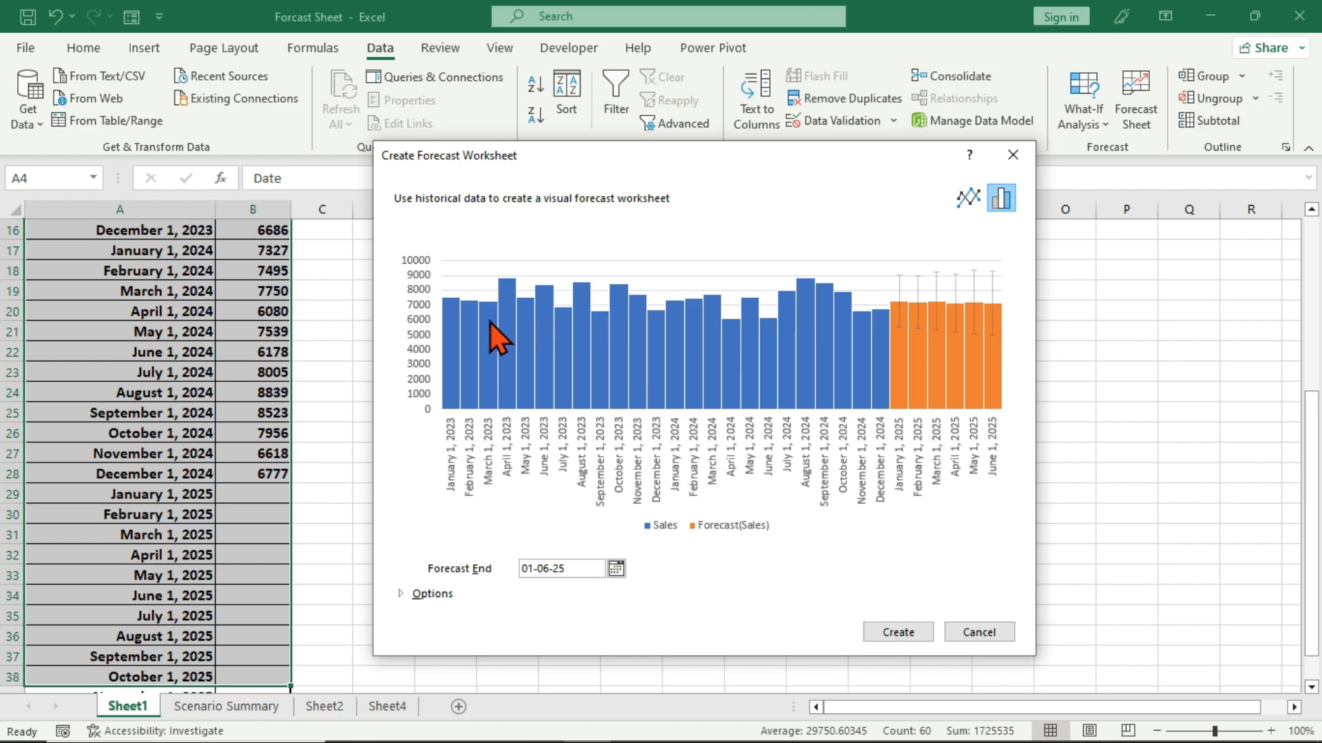
left_click(971, 201)
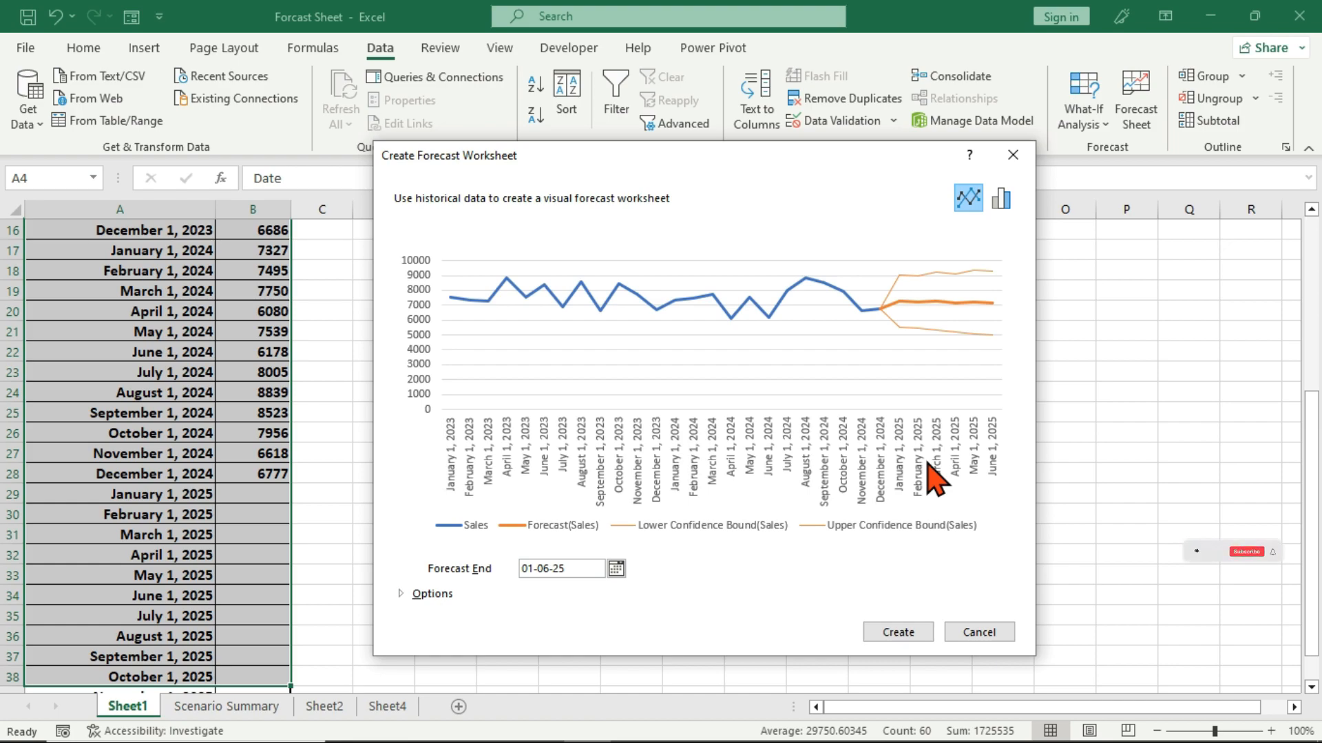
Set the forecast end date to December 30, 2025.
left_click(617, 570)
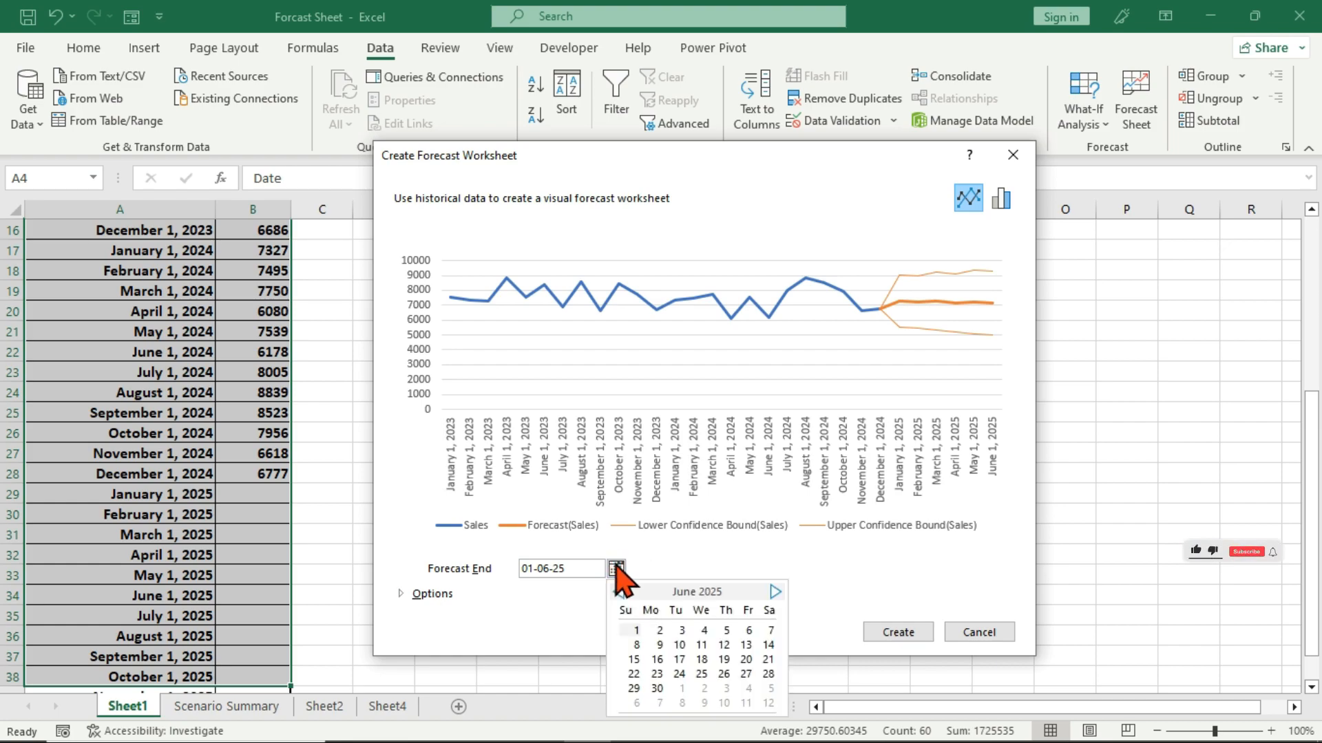
left_click(775, 591)
left_click(775, 592)
left_click(775, 592)
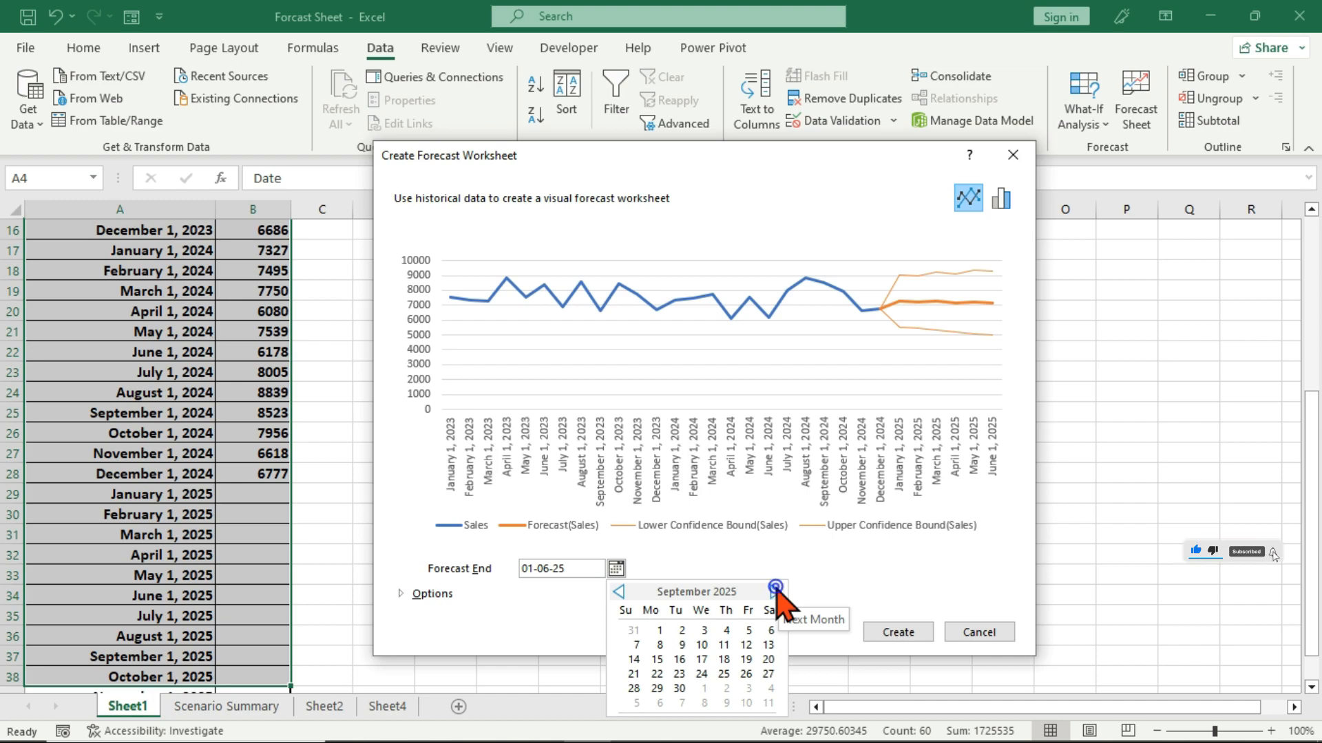
left_click(776, 592)
left_click(775, 591)
left_click(775, 591)
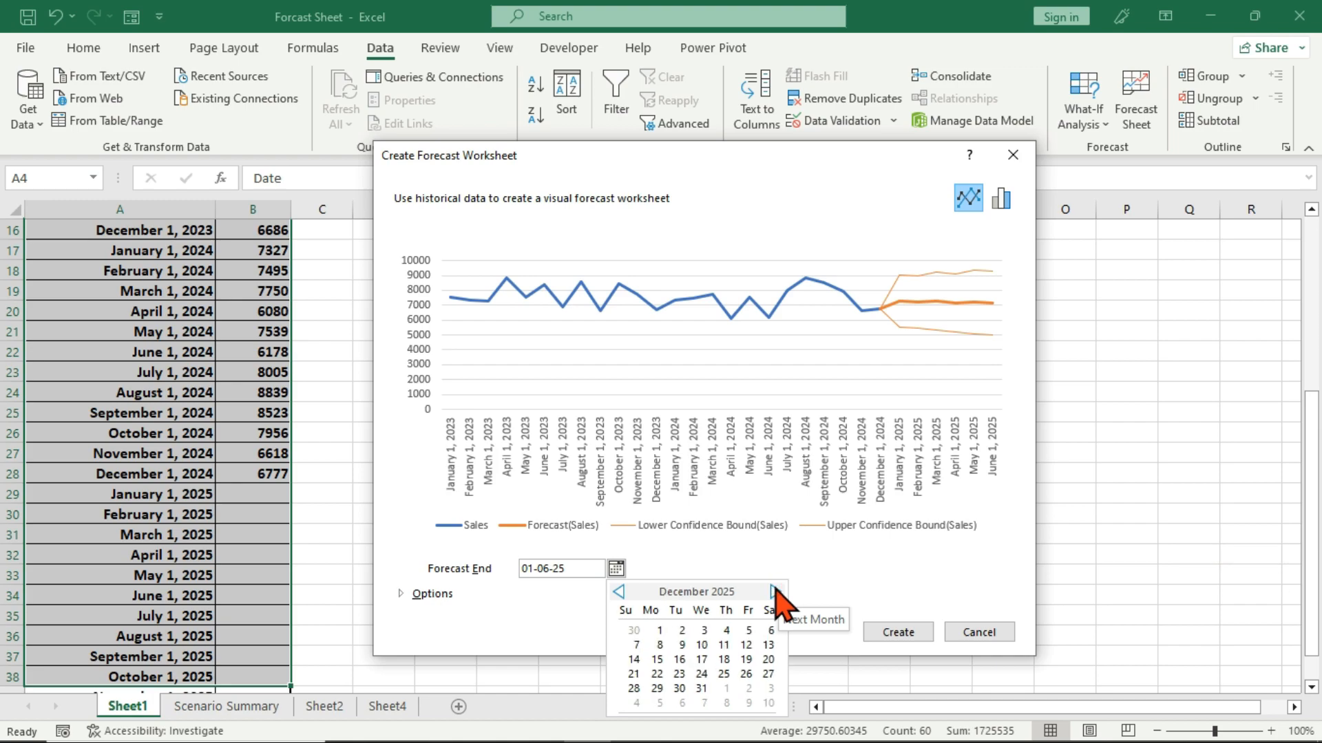
left_click(680, 689)
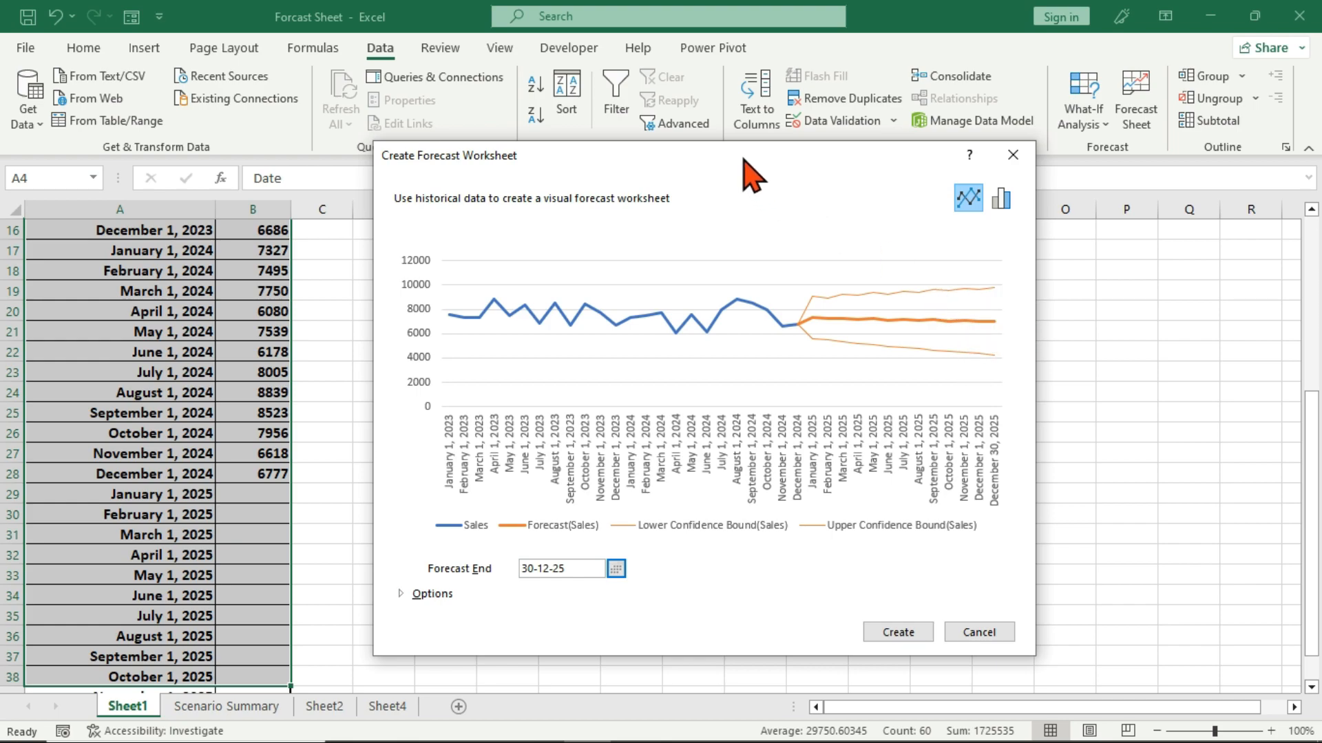
Expand the forecast options and change the forecast end date to December 1, 2025.
left_click_drag(742, 158, 740, 99)
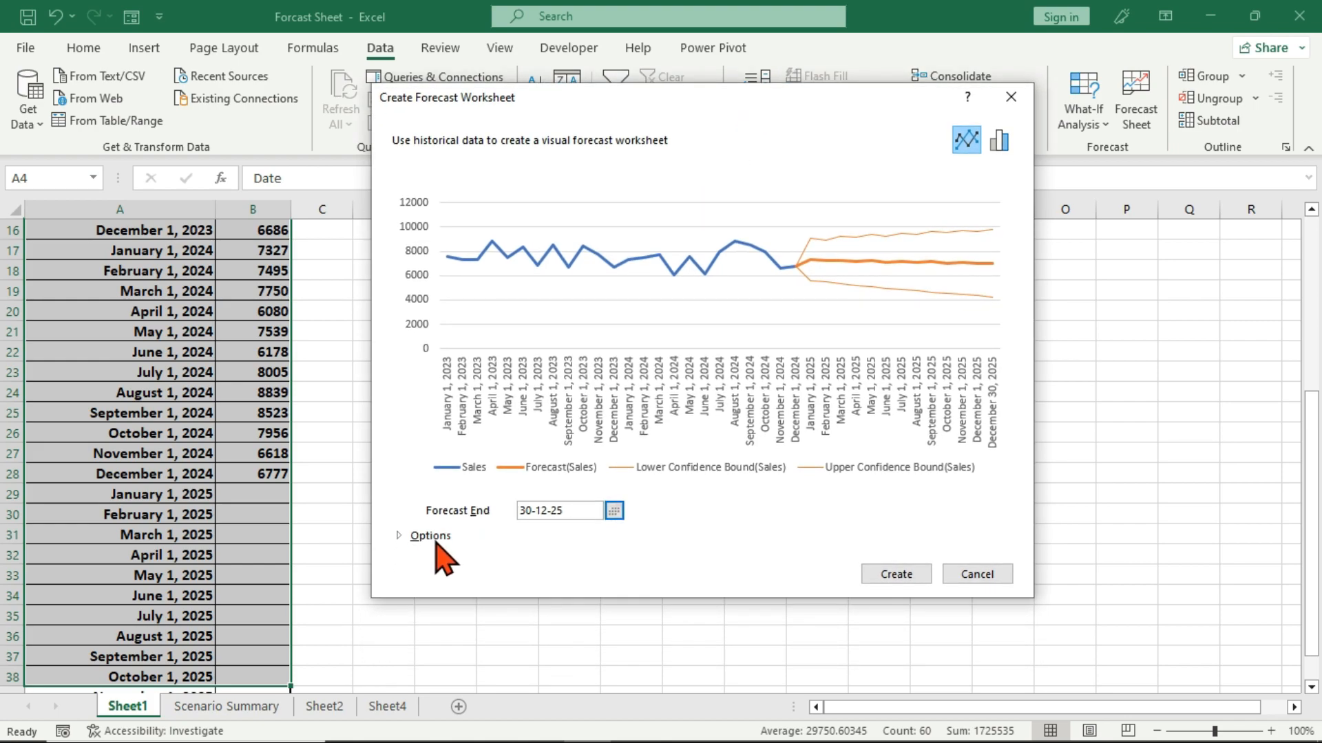
left_click(400, 538)
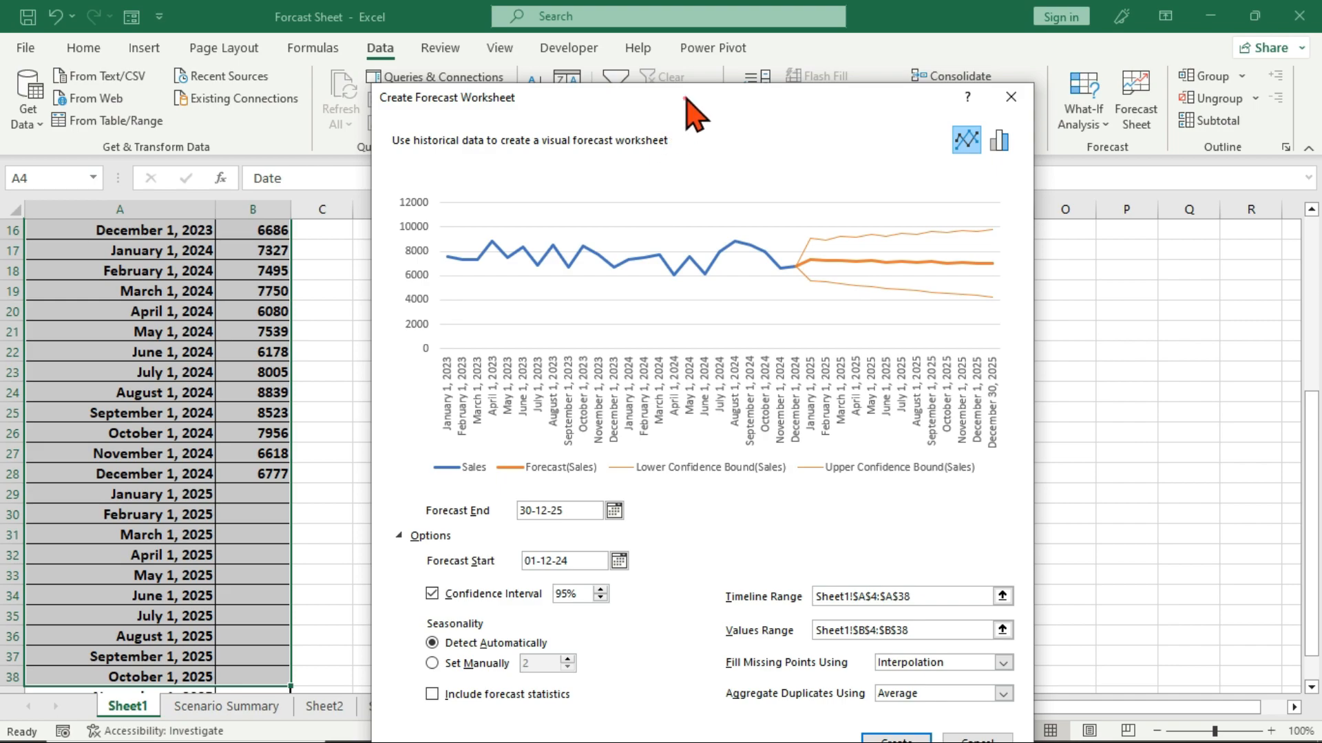
left_click_drag(682, 98, 679, 39)
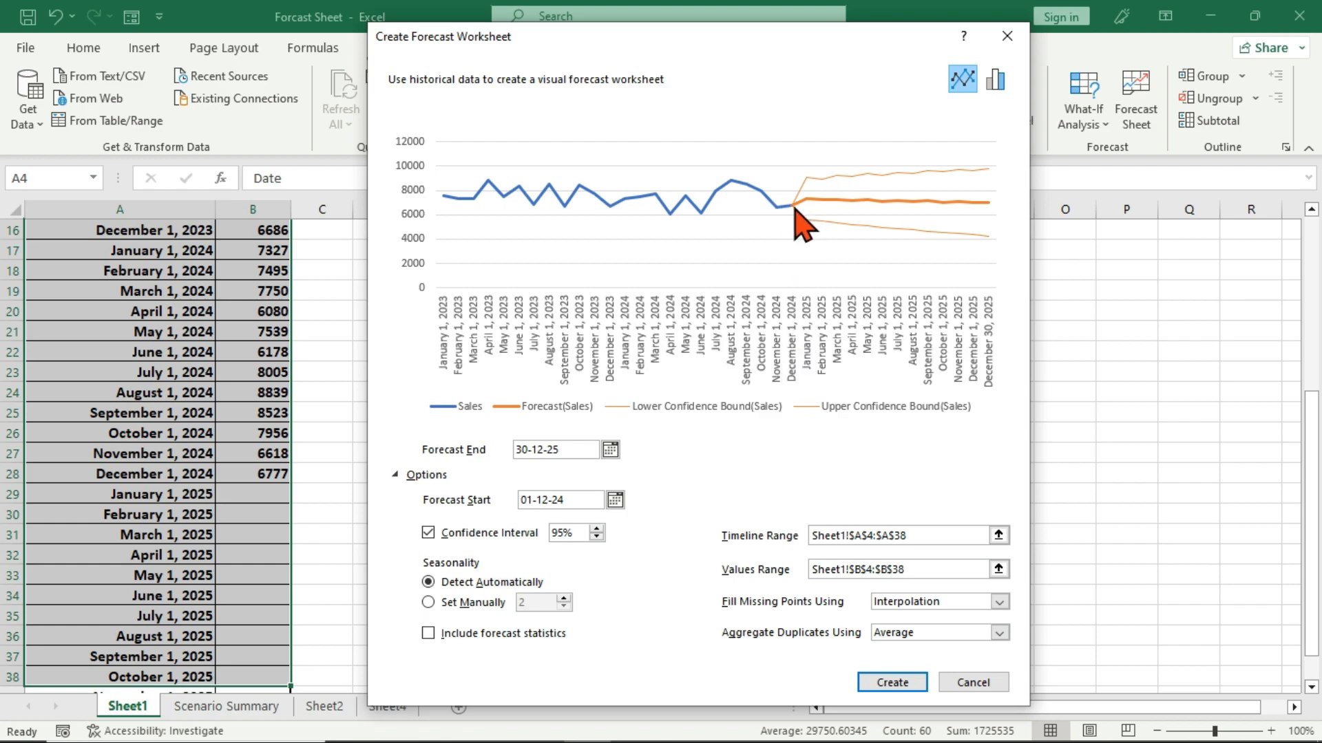
left_click(610, 449)
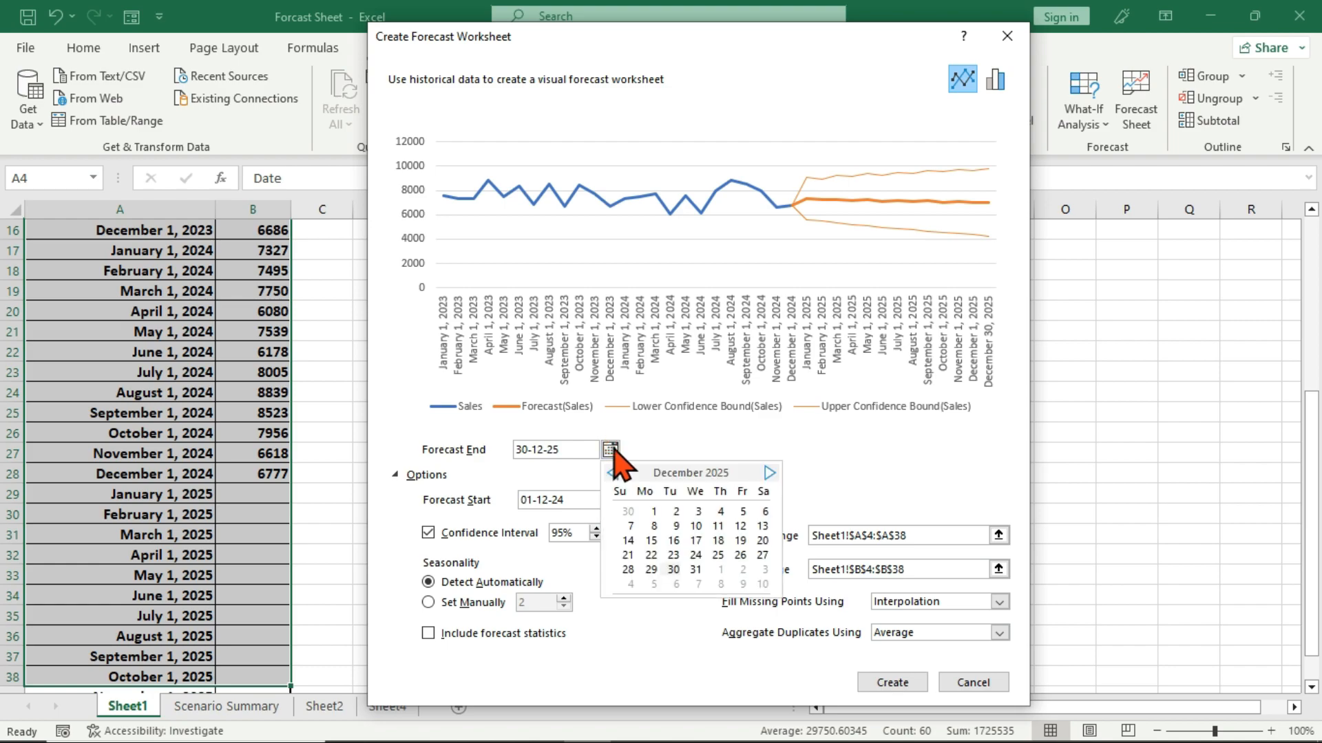
left_click(652, 512)
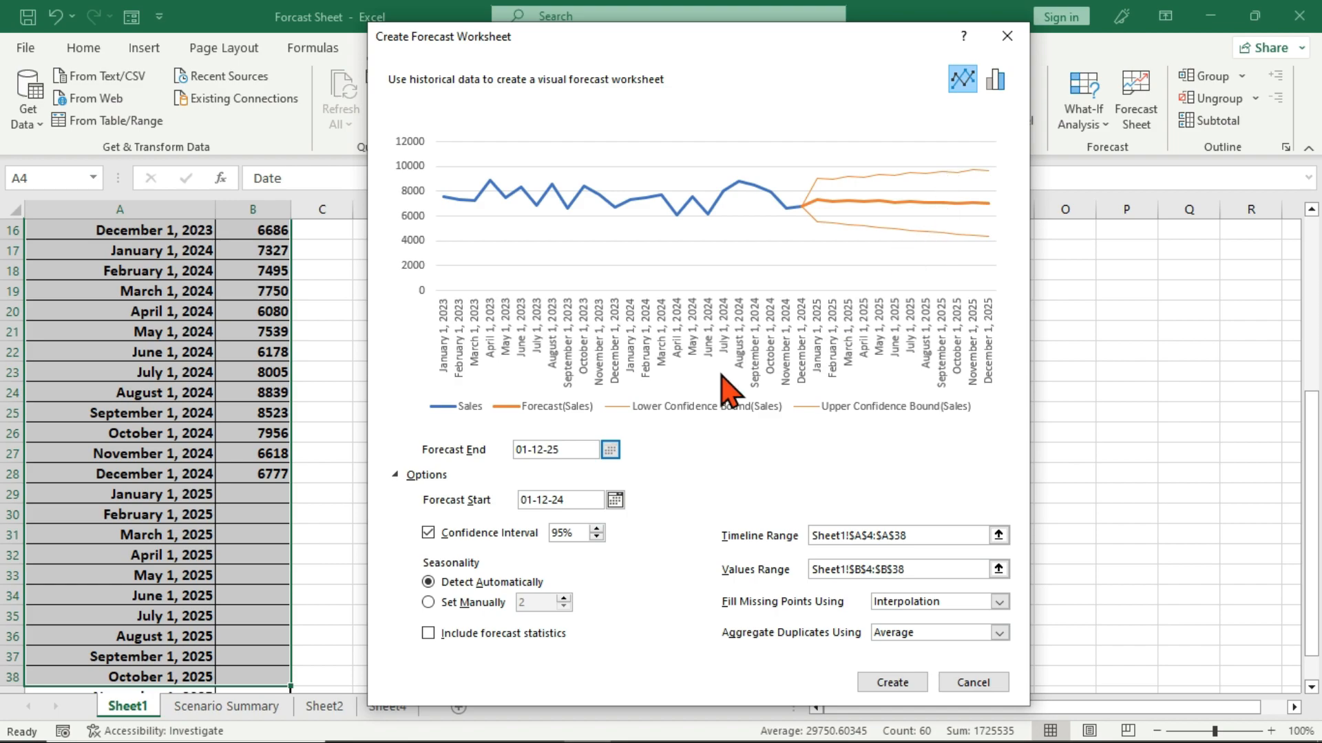
Lower the forecast's confidence interval to 57% to preview narrower confidence bounds in the chart.
left_click(596, 536)
left_click(596, 536)
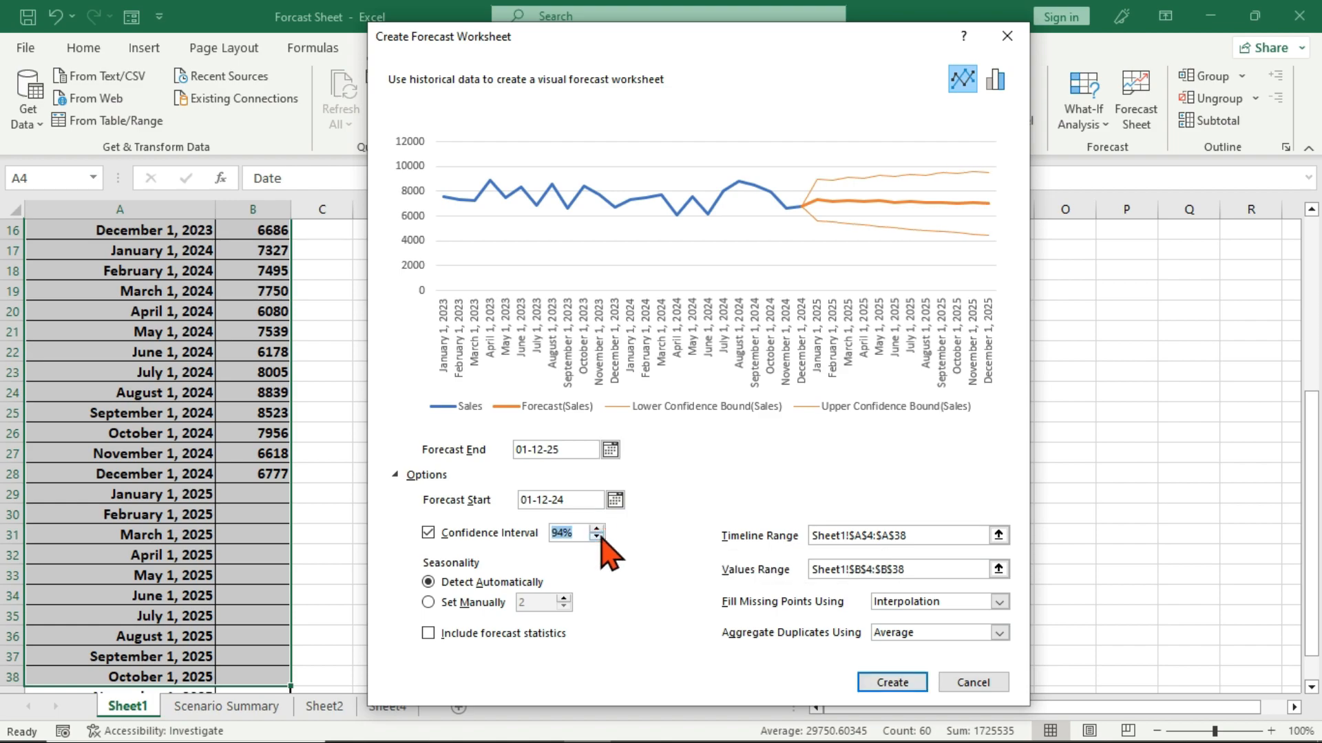
left_click(596, 536)
left_click(597, 537)
left_click(597, 537)
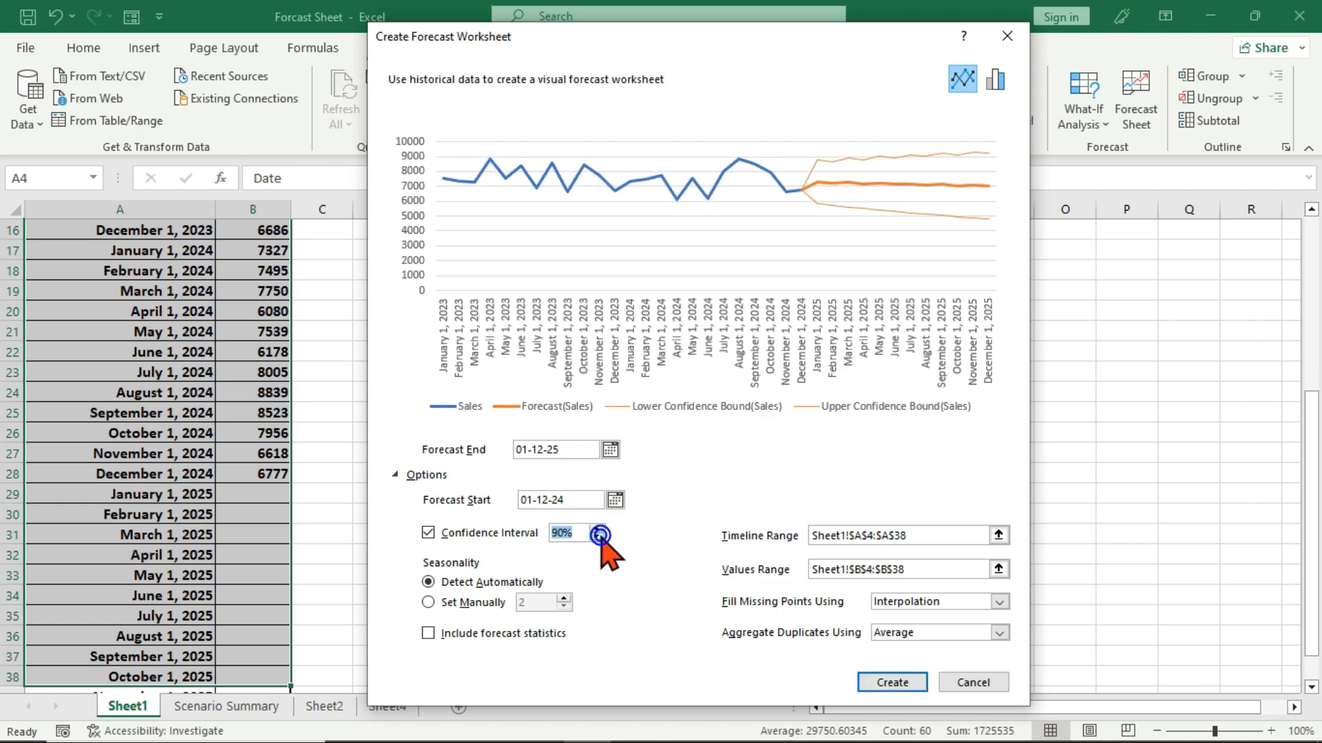
left_click(597, 537)
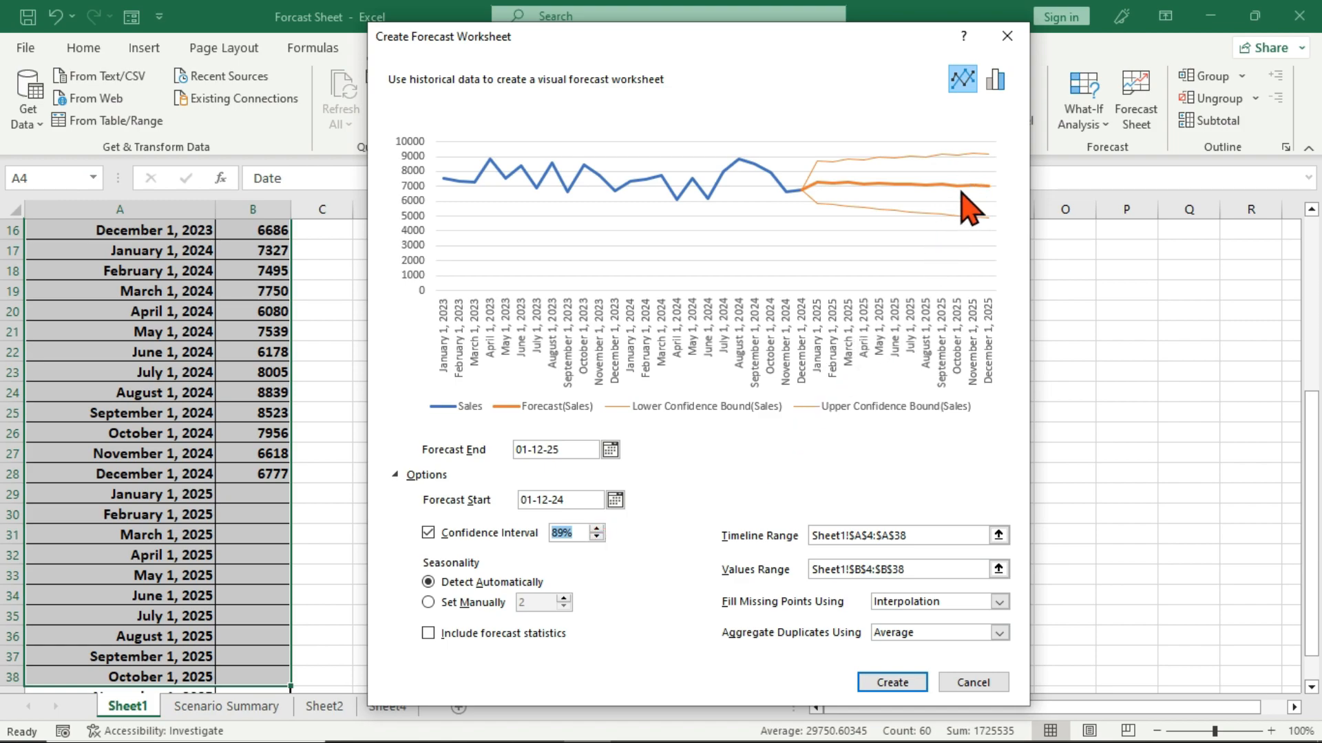
left_click(596, 537)
left_click(597, 537)
left_click(596, 537)
left_click(596, 537)
left_click(596, 537)
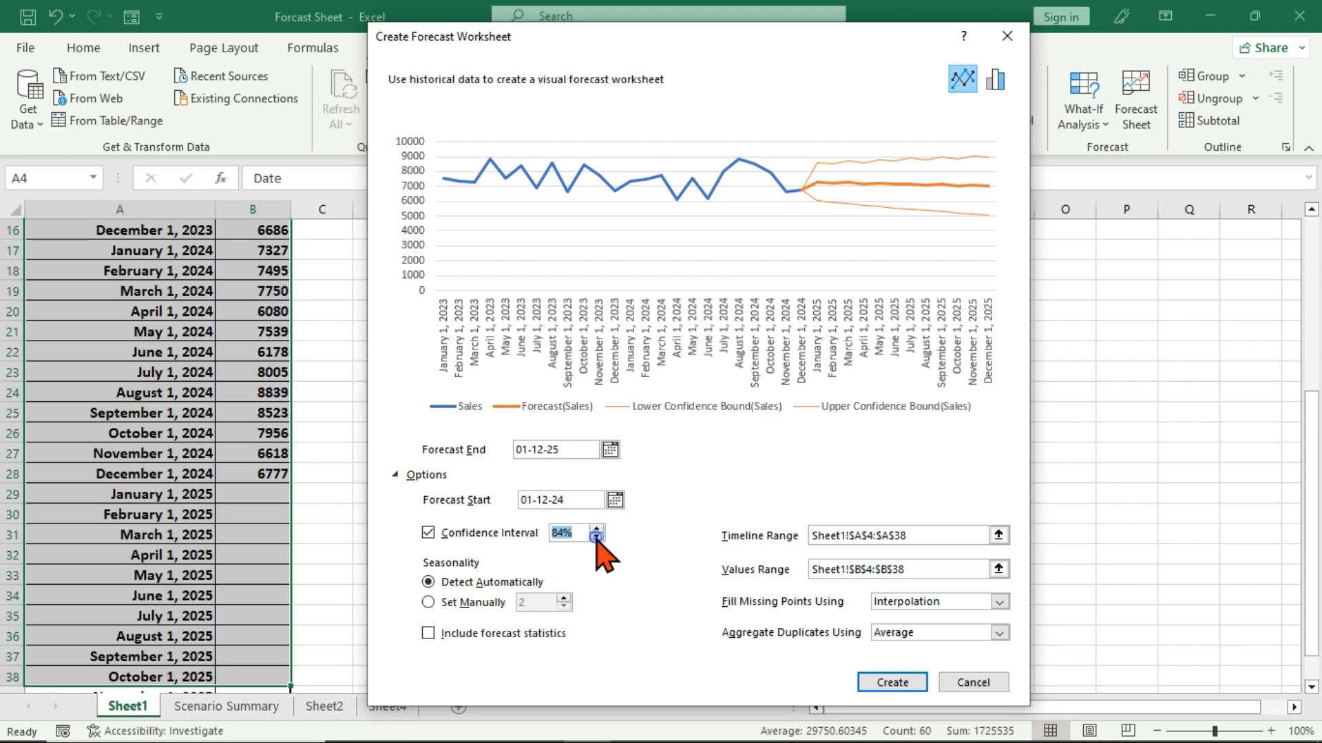
left_click(596, 537)
left_click(596, 537)
left_click(596, 537)
left_click(596, 537)
left_click(597, 536)
left_click(596, 537)
left_click(596, 537)
left_click(596, 537)
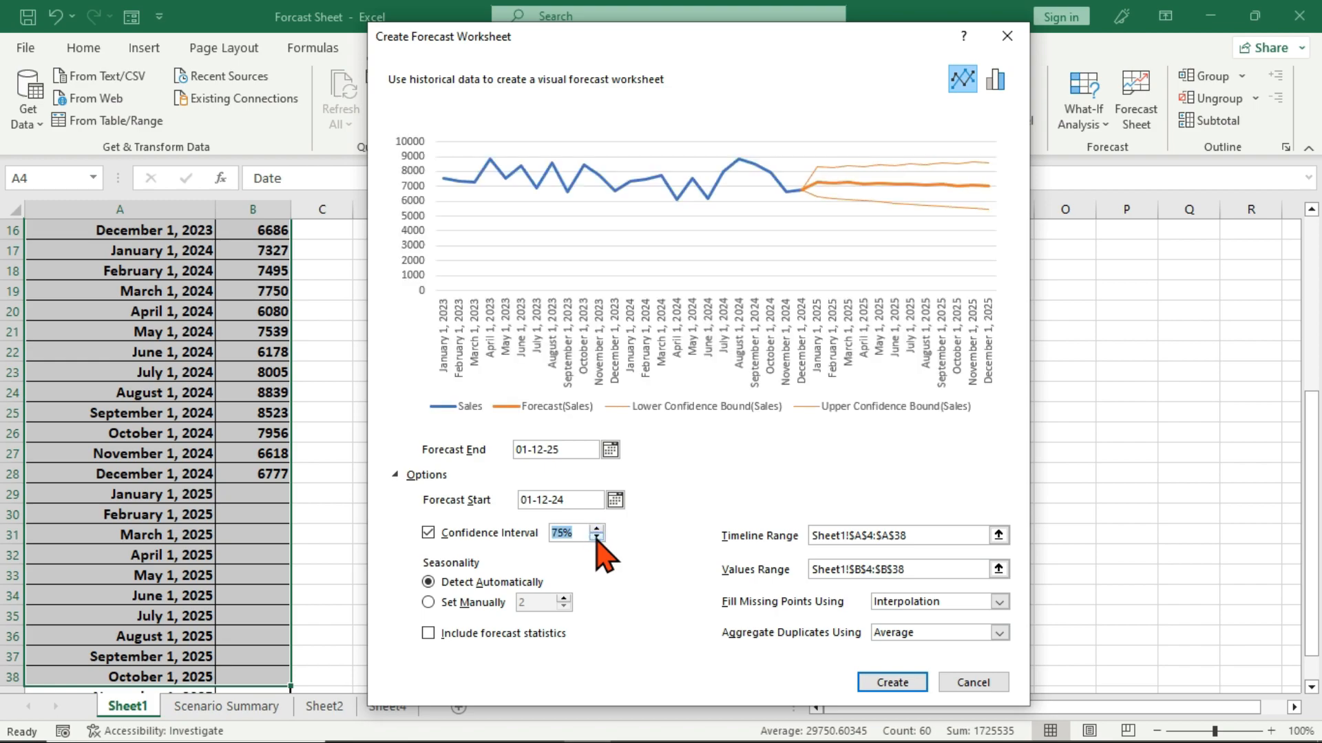
left_click(596, 537)
left_click(596, 537)
left_click(596, 537)
left_click(596, 537)
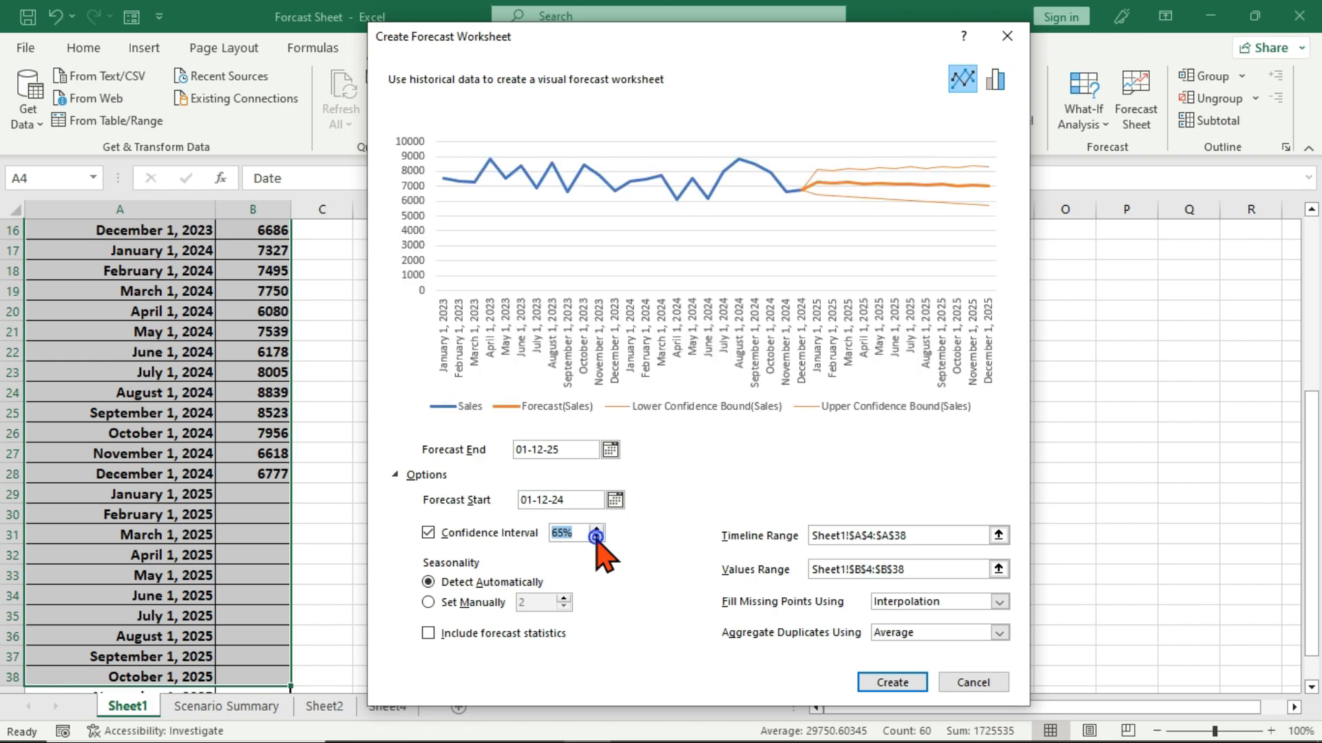
left_click(596, 537)
left_click(596, 537)
left_click(597, 537)
left_click(596, 536)
left_click(596, 537)
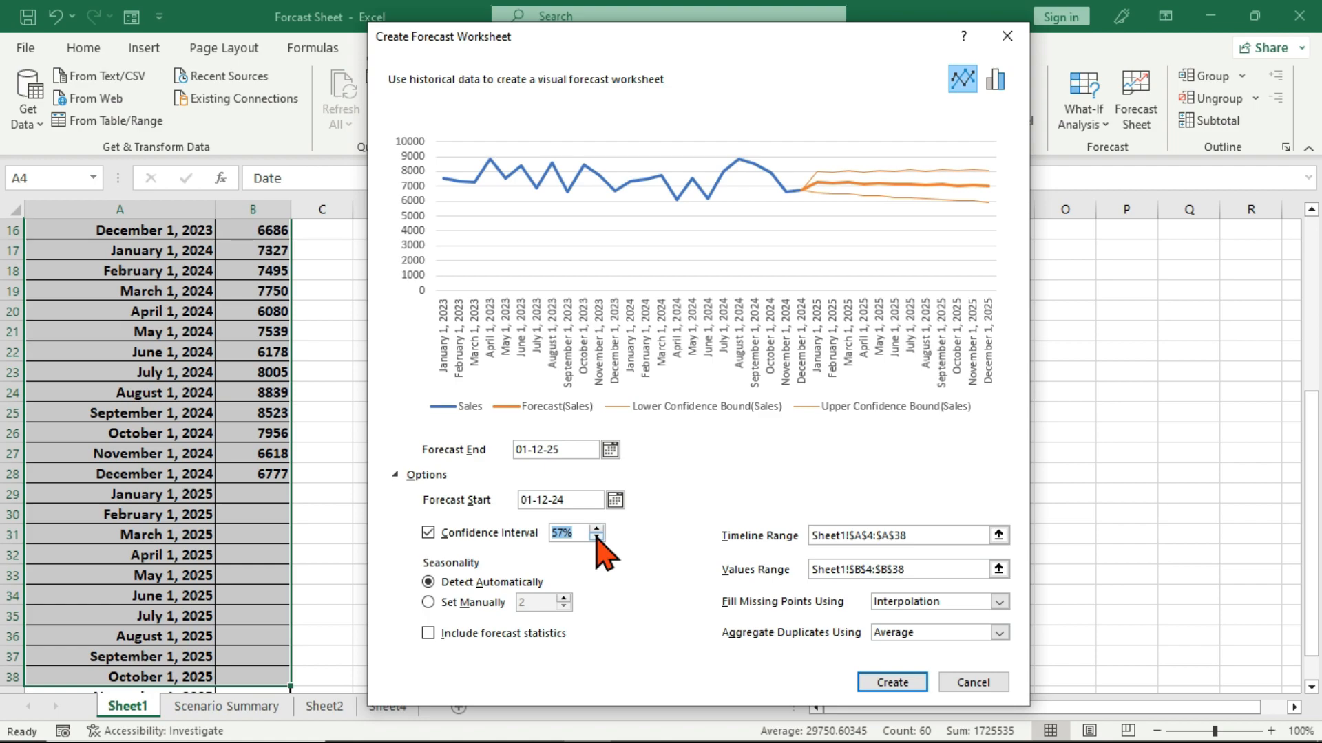
Raise the confidence interval to 99.99% to preview wider bounds, and restore it to 95%.
left_click(596, 527)
double_click(596, 526)
left_click(596, 527)
left_click(596, 527)
left_click(596, 526)
left_click(597, 527)
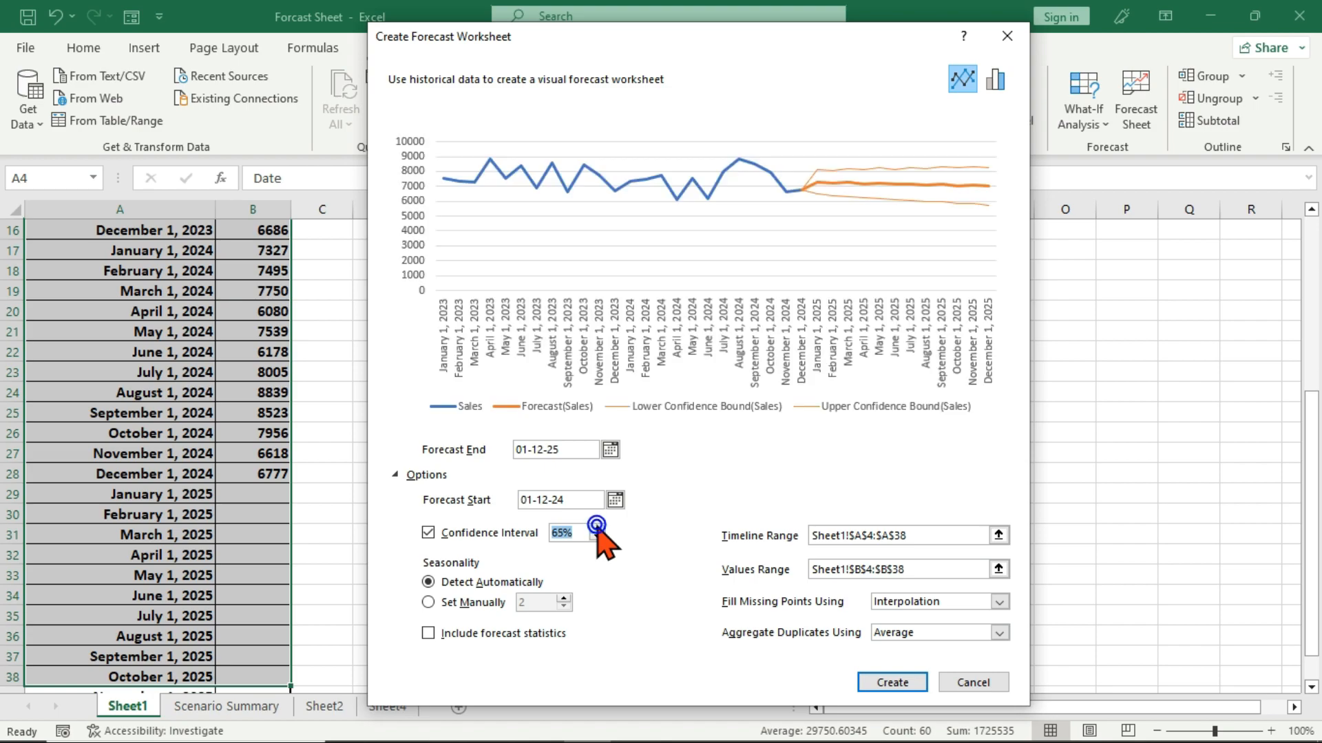
left_click(596, 527)
left_click(596, 527)
left_click(596, 527)
left_click(596, 527)
left_click(596, 527)
left_click(596, 527)
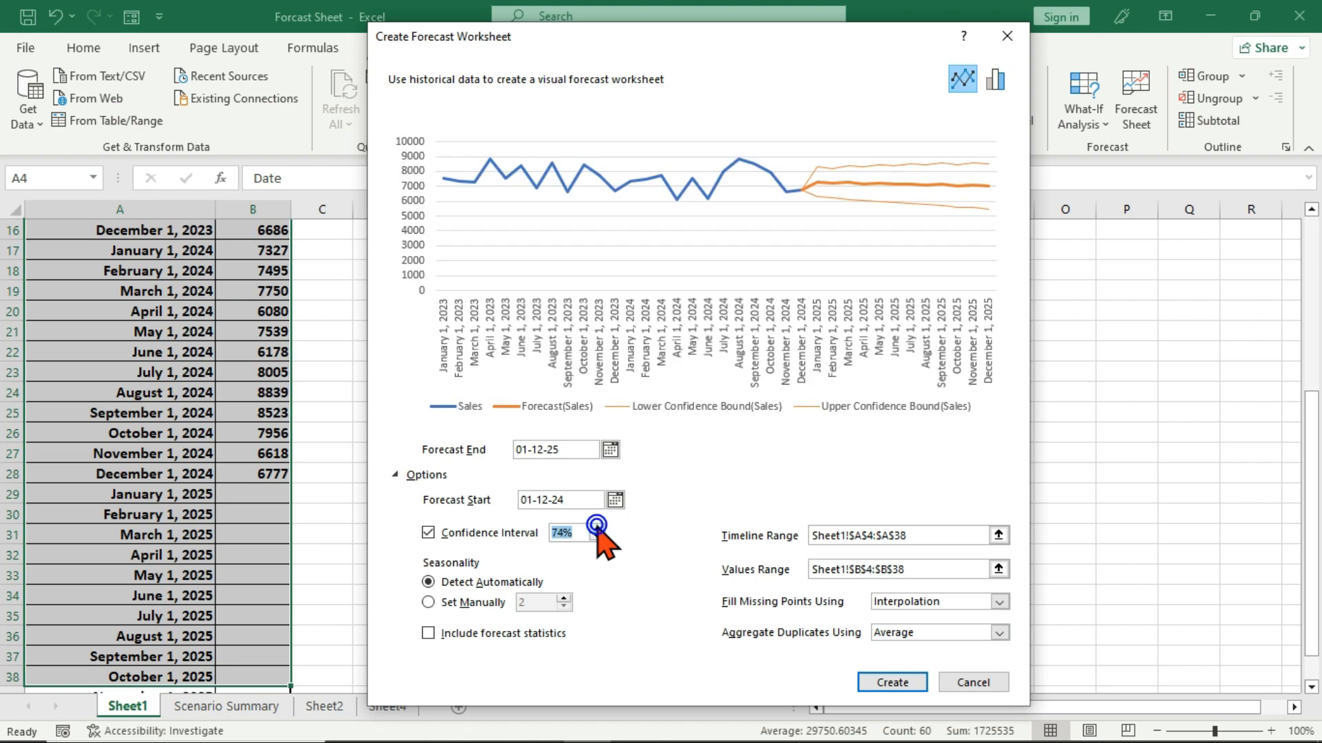
left_click(597, 527)
left_click(597, 527)
left_click(597, 527)
left_click(596, 526)
left_click(596, 527)
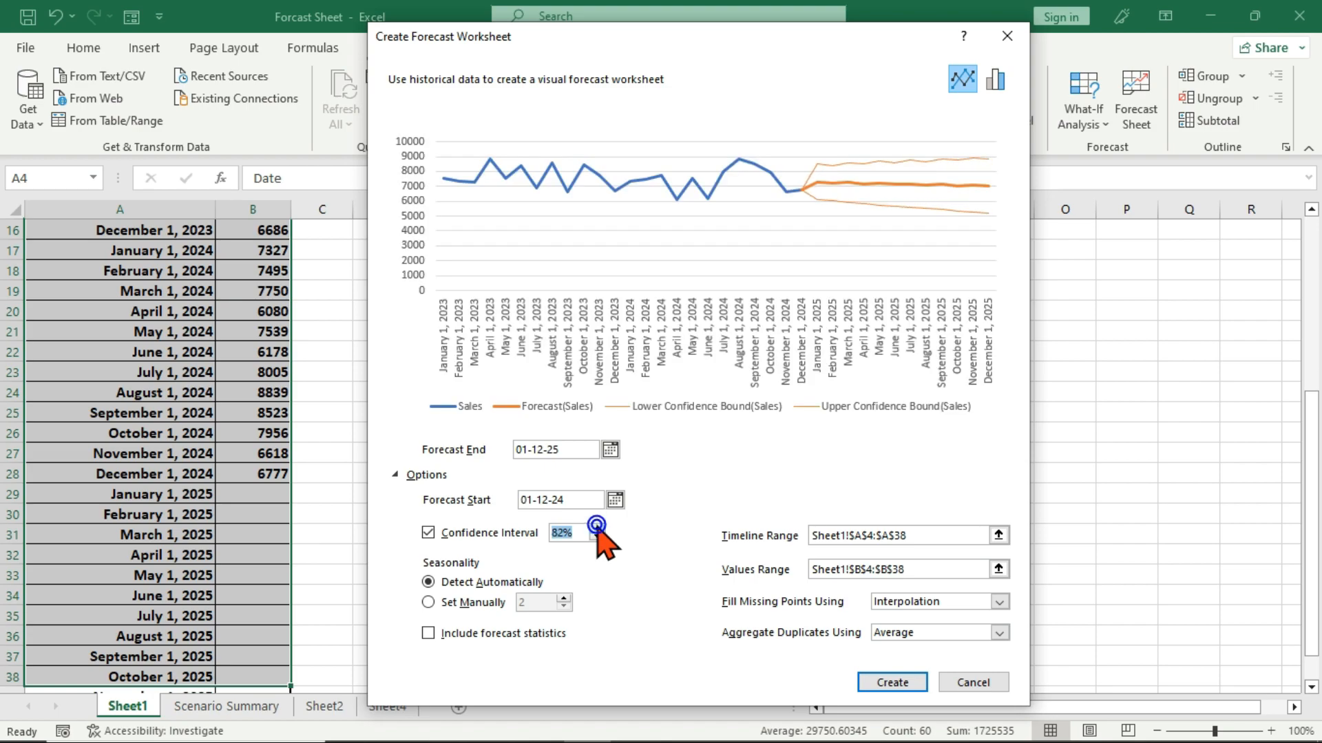
left_click(596, 526)
left_click(596, 526)
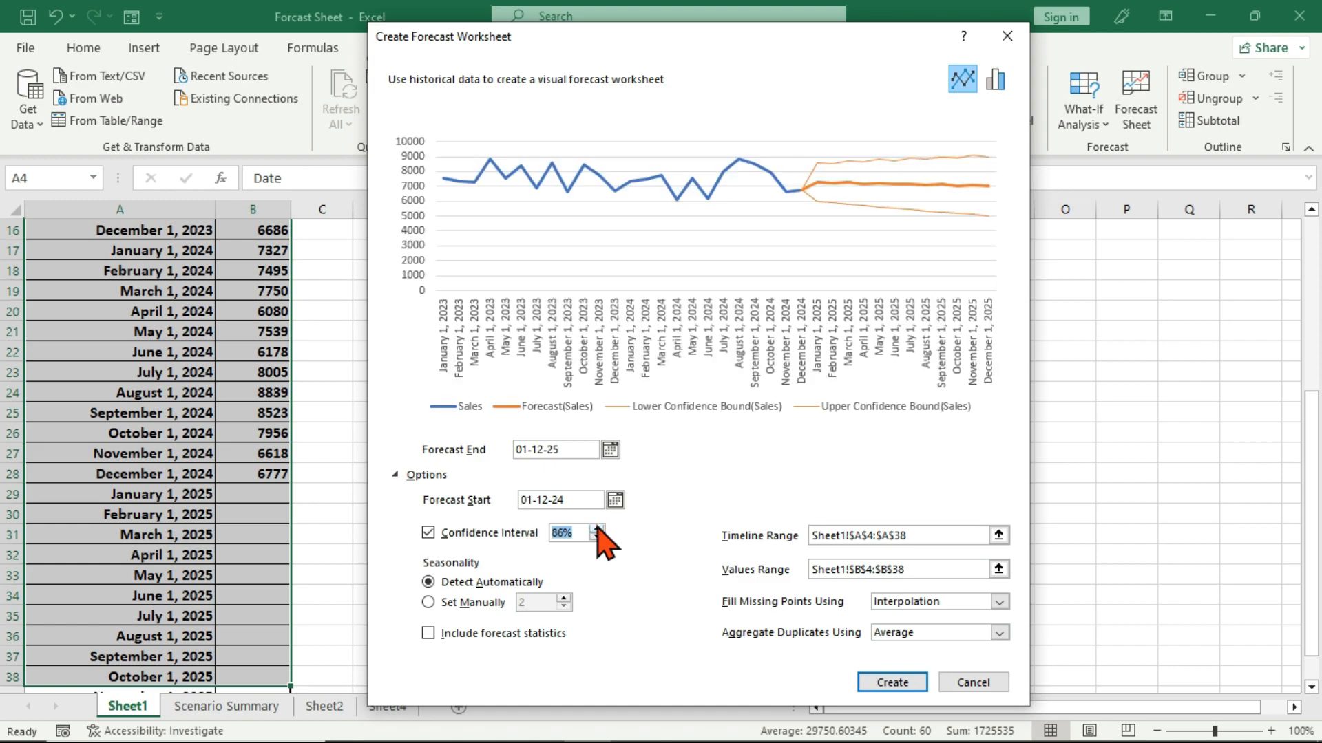
left_click(596, 526)
left_click(597, 526)
left_click(597, 527)
left_click(597, 526)
left_click(596, 527)
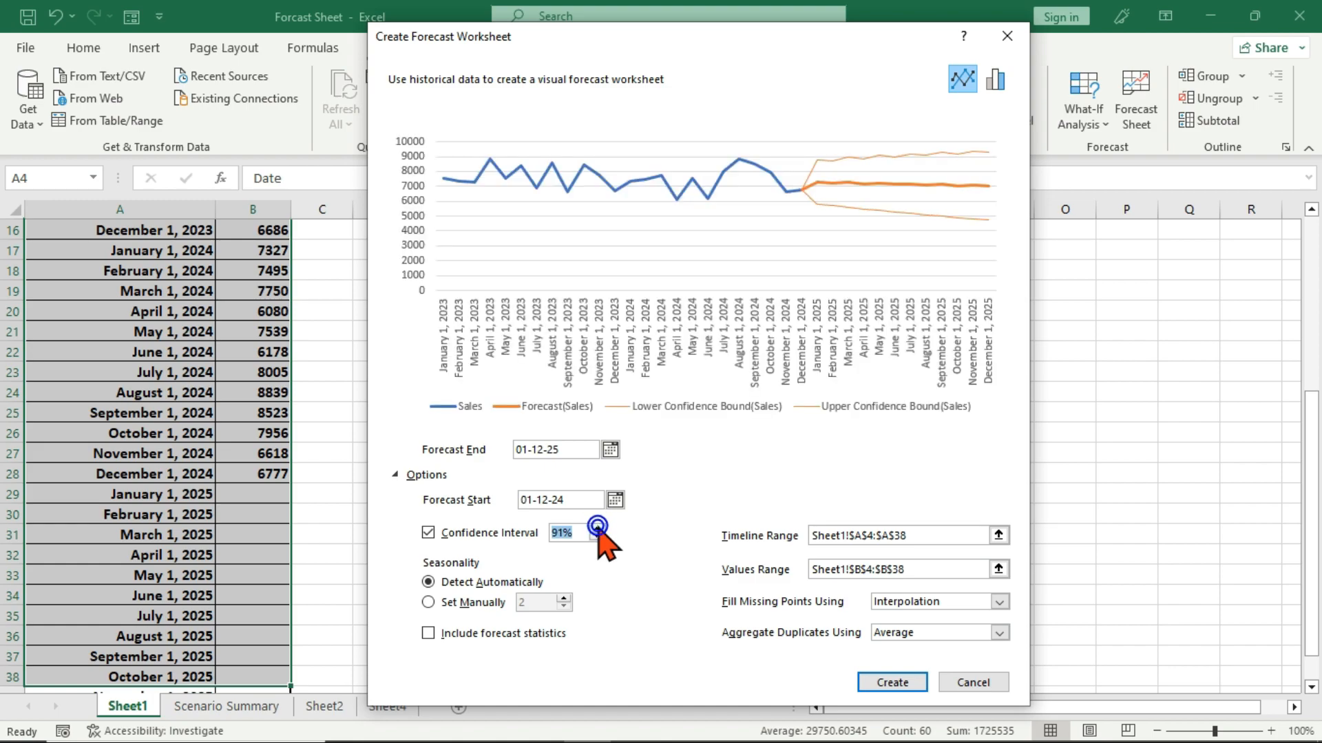
left_click(596, 527)
left_click(597, 526)
left_click(597, 526)
left_click(596, 527)
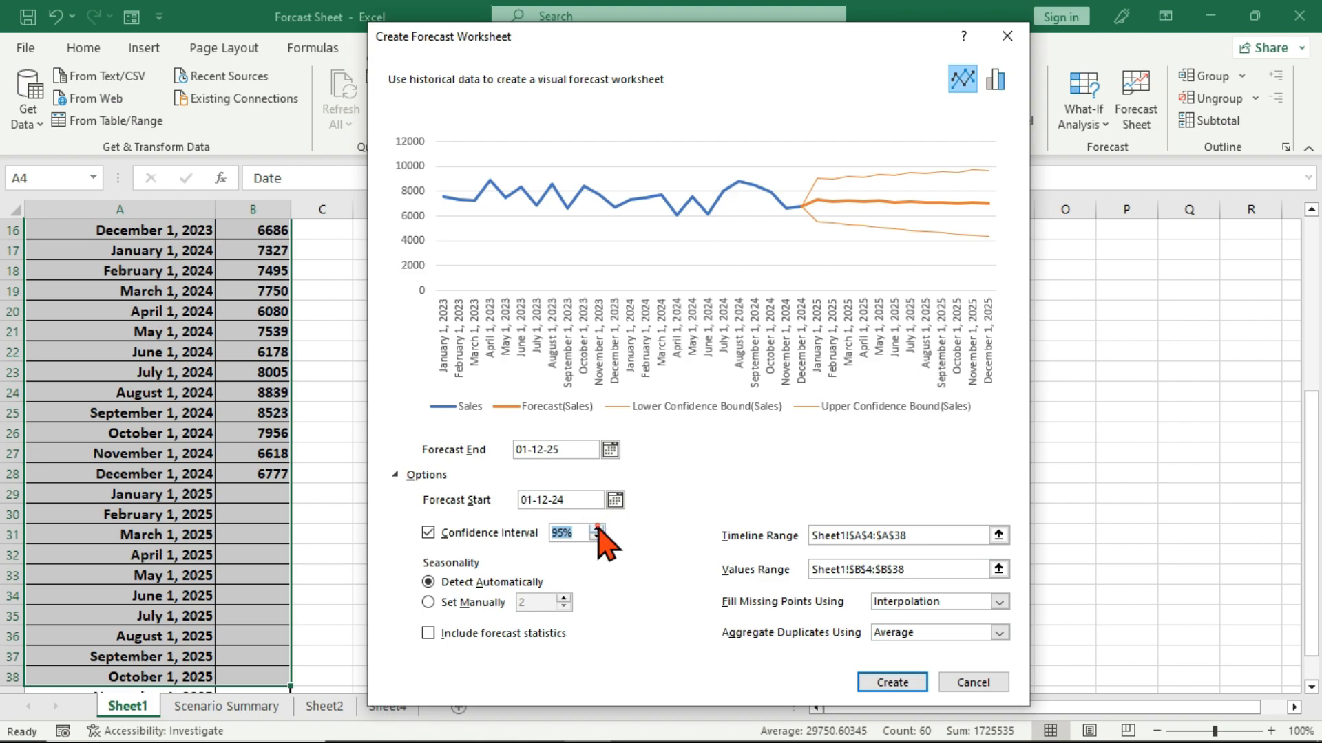
left_click(596, 527)
left_click(596, 526)
left_click(596, 526)
left_click(596, 527)
left_click(596, 526)
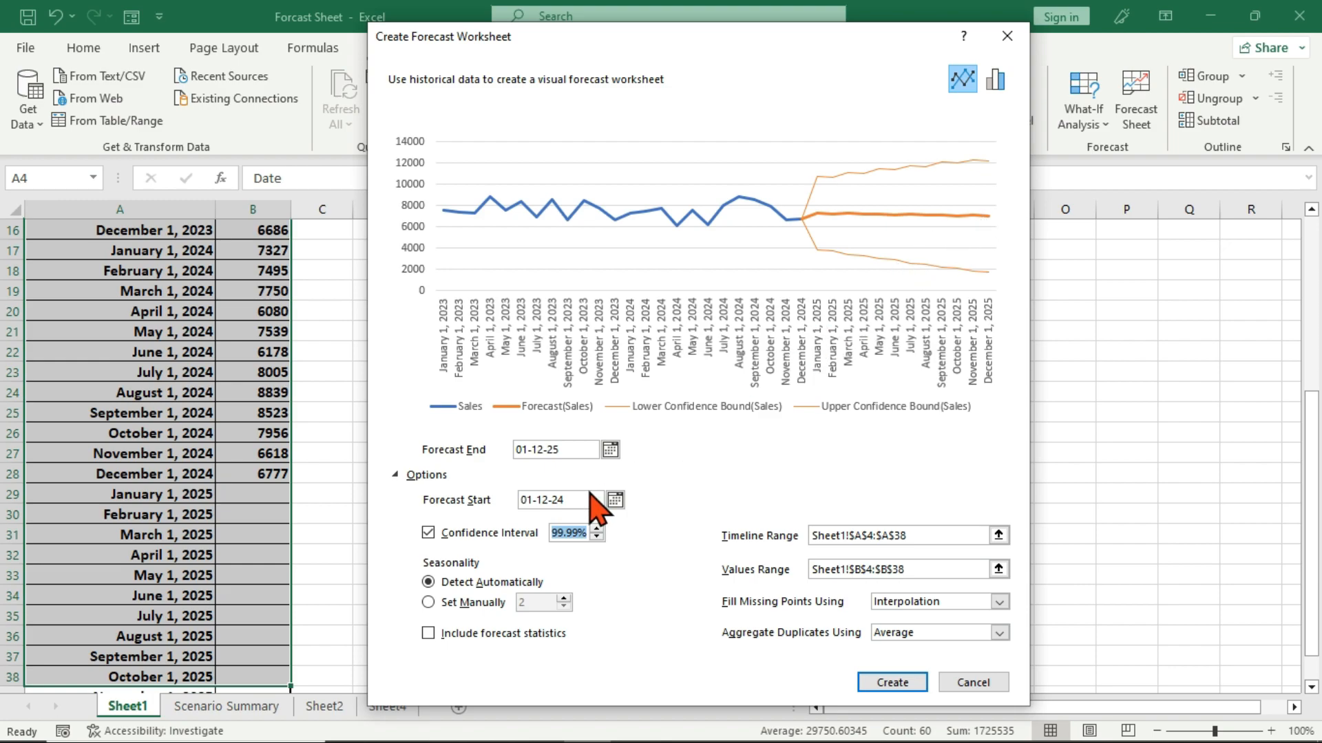
left_click(597, 537)
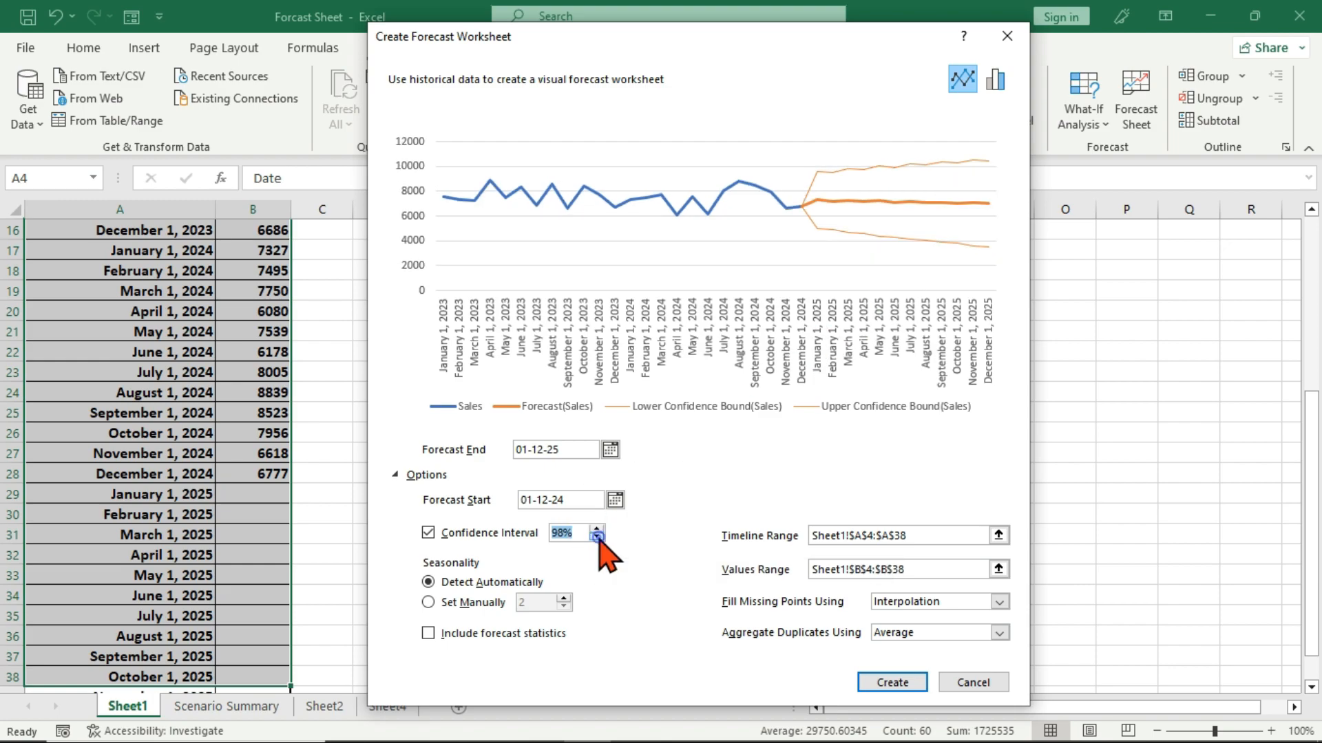
left_click(597, 537)
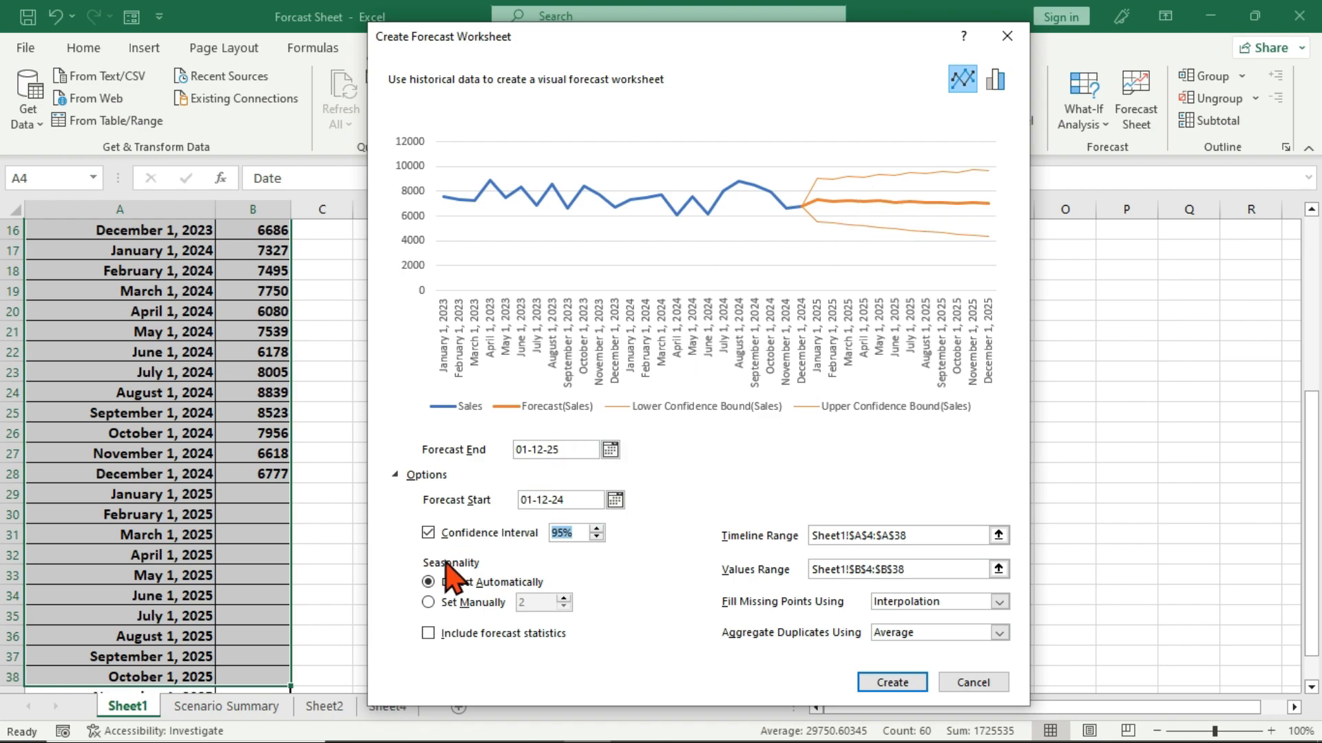
Set the forecast's seasonality manually to 12 and include the forecast statistics.
left_click(455, 605)
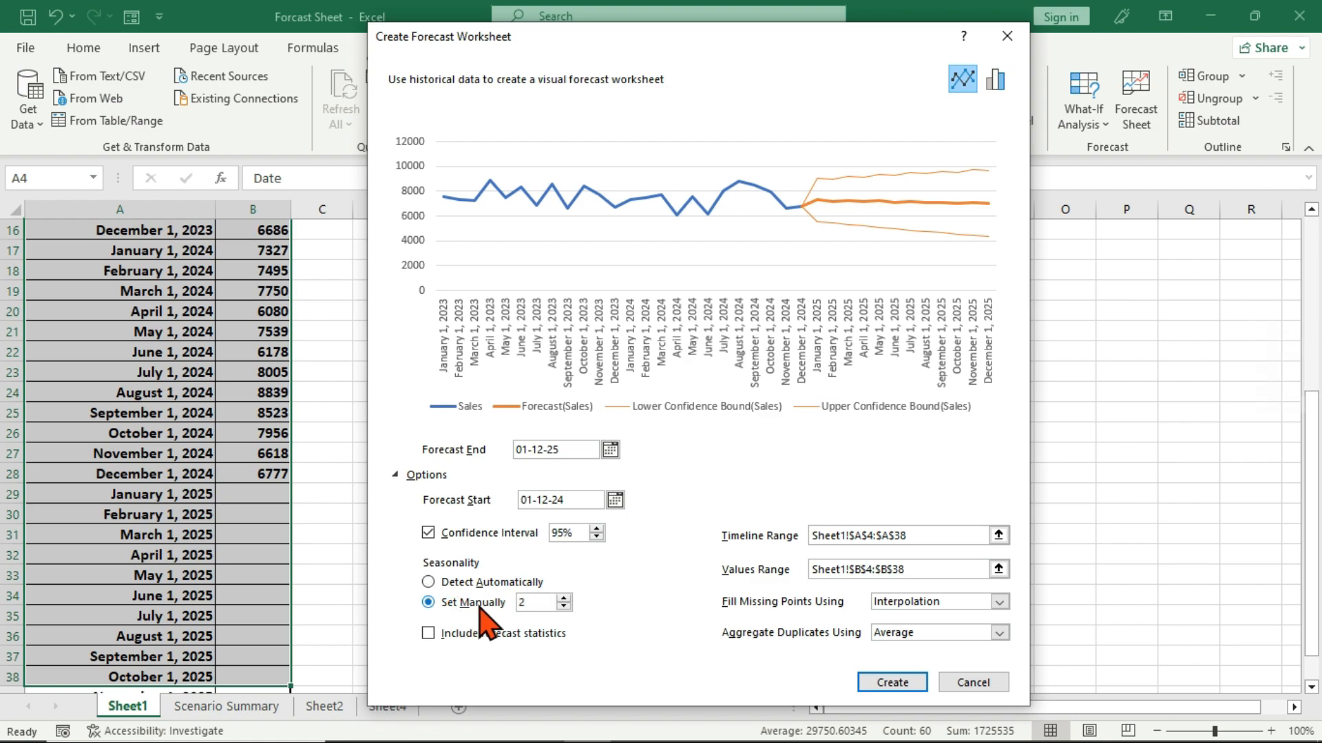
left_click(563, 597)
left_click(564, 598)
left_click(564, 598)
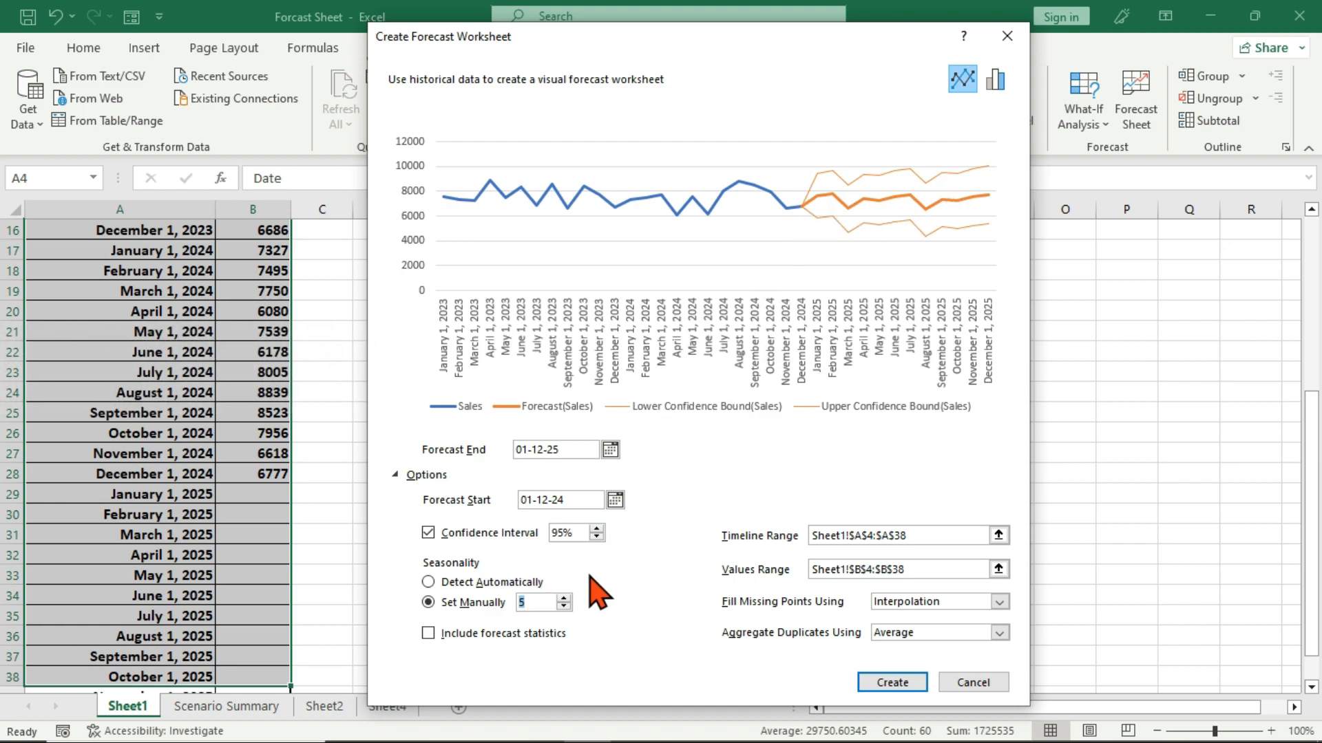
left_click(563, 597)
left_click(563, 597)
left_click(563, 597)
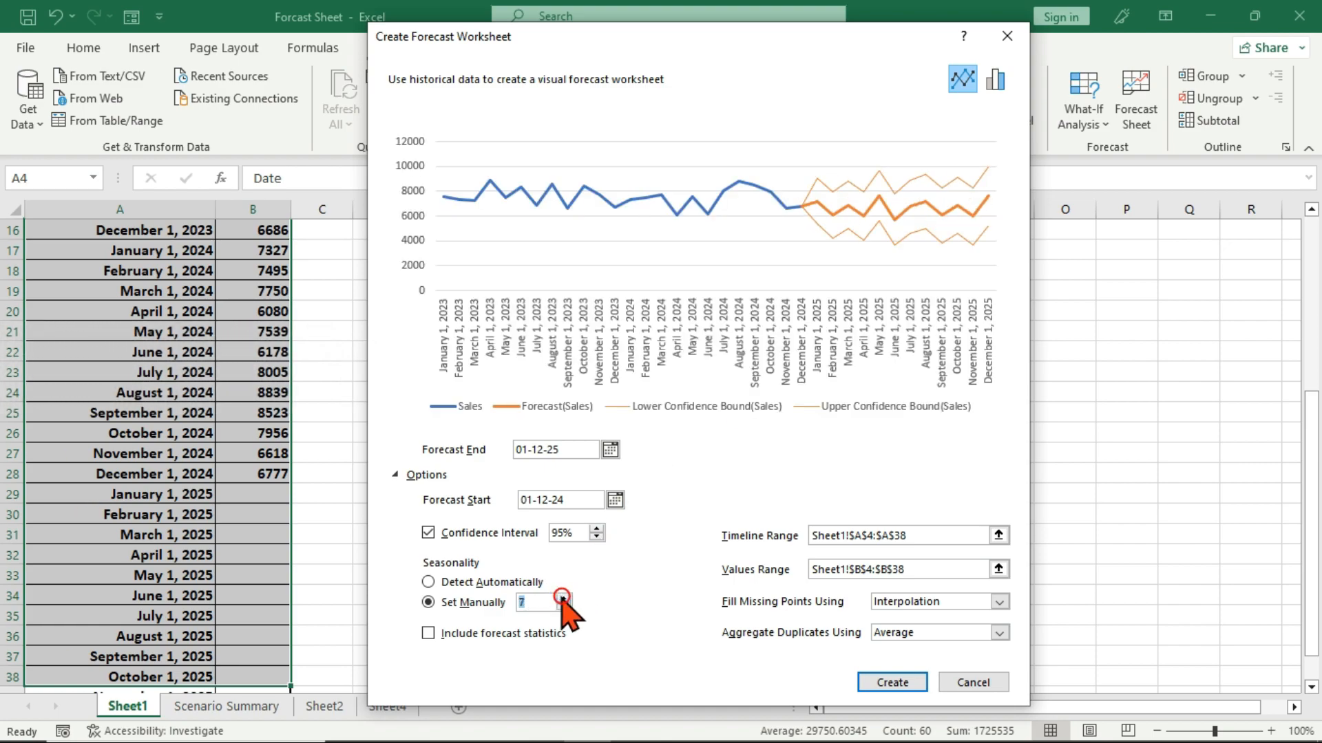
left_click(563, 598)
left_click(563, 598)
left_click(564, 598)
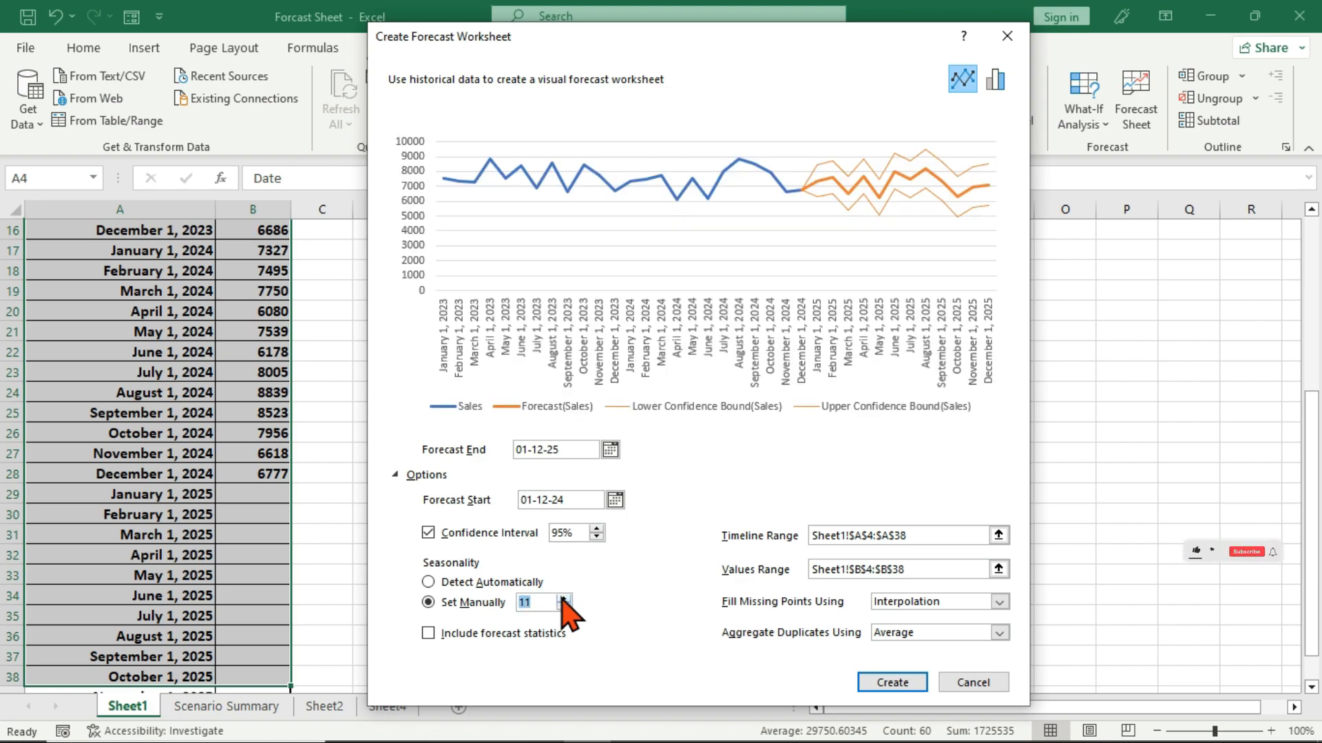
left_click(563, 597)
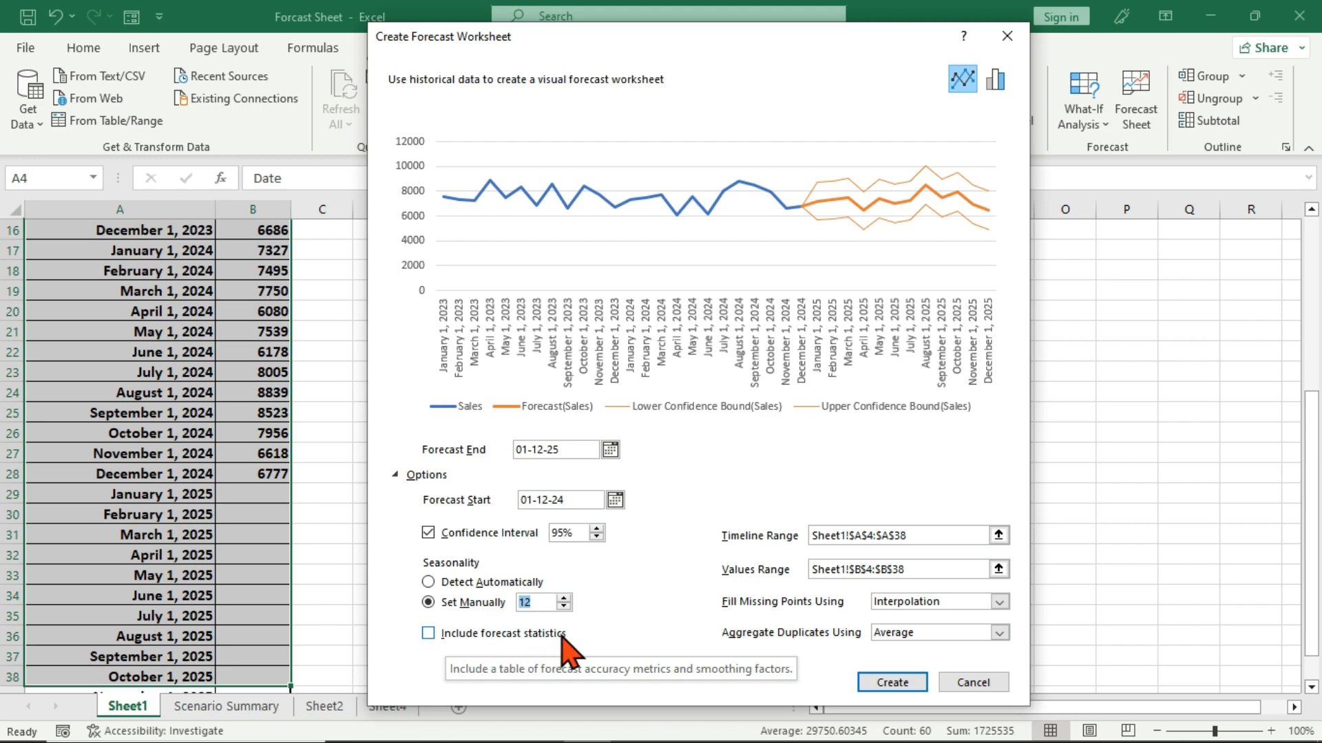
left_click(428, 634)
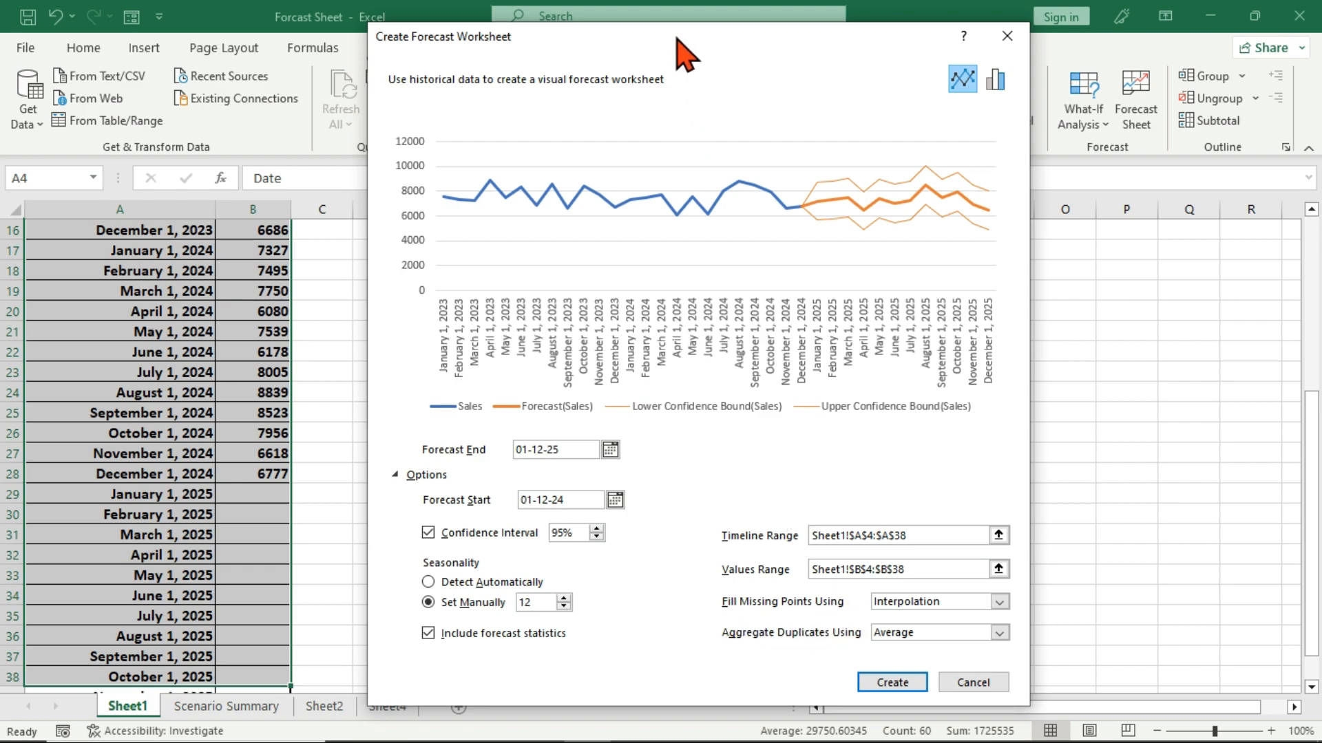
Preview the forecast with missing points filled using Zeros, and switch the fill method back to Interpolation.
left_click_drag(677, 39, 808, 63)
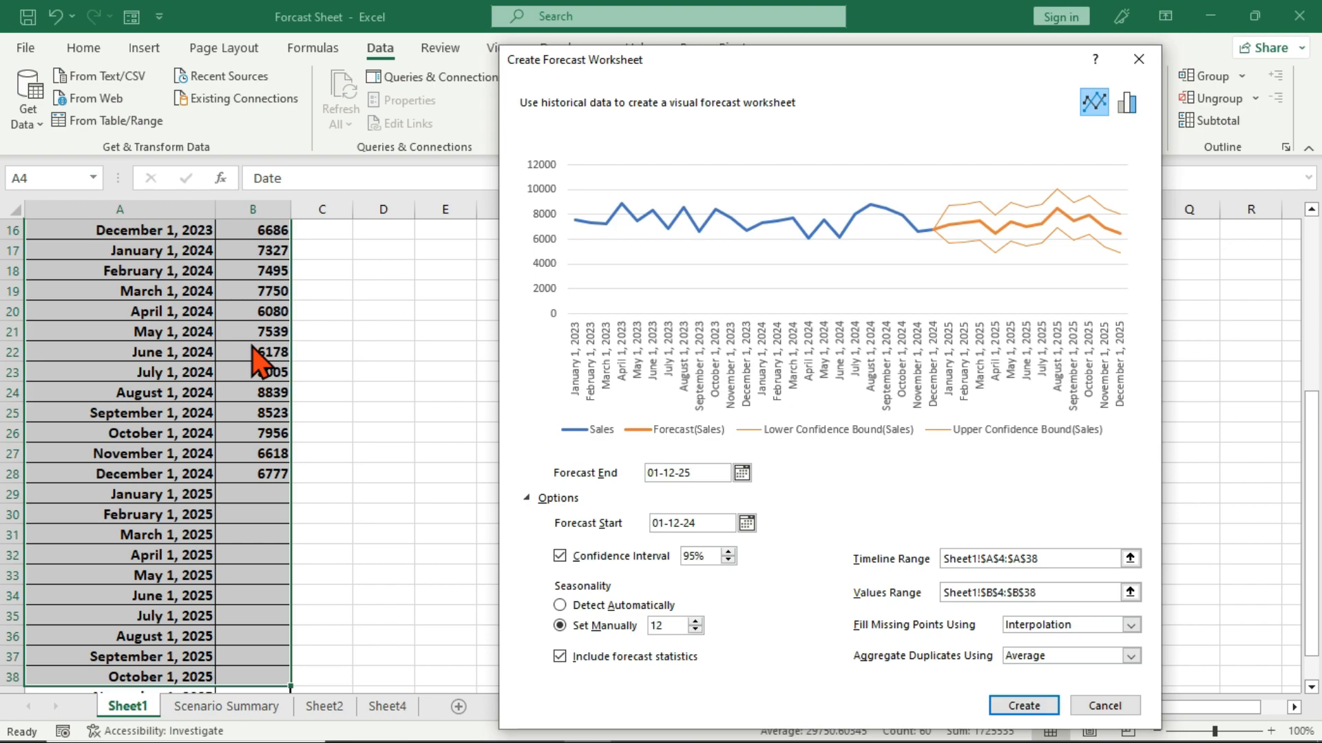
left_click(1131, 625)
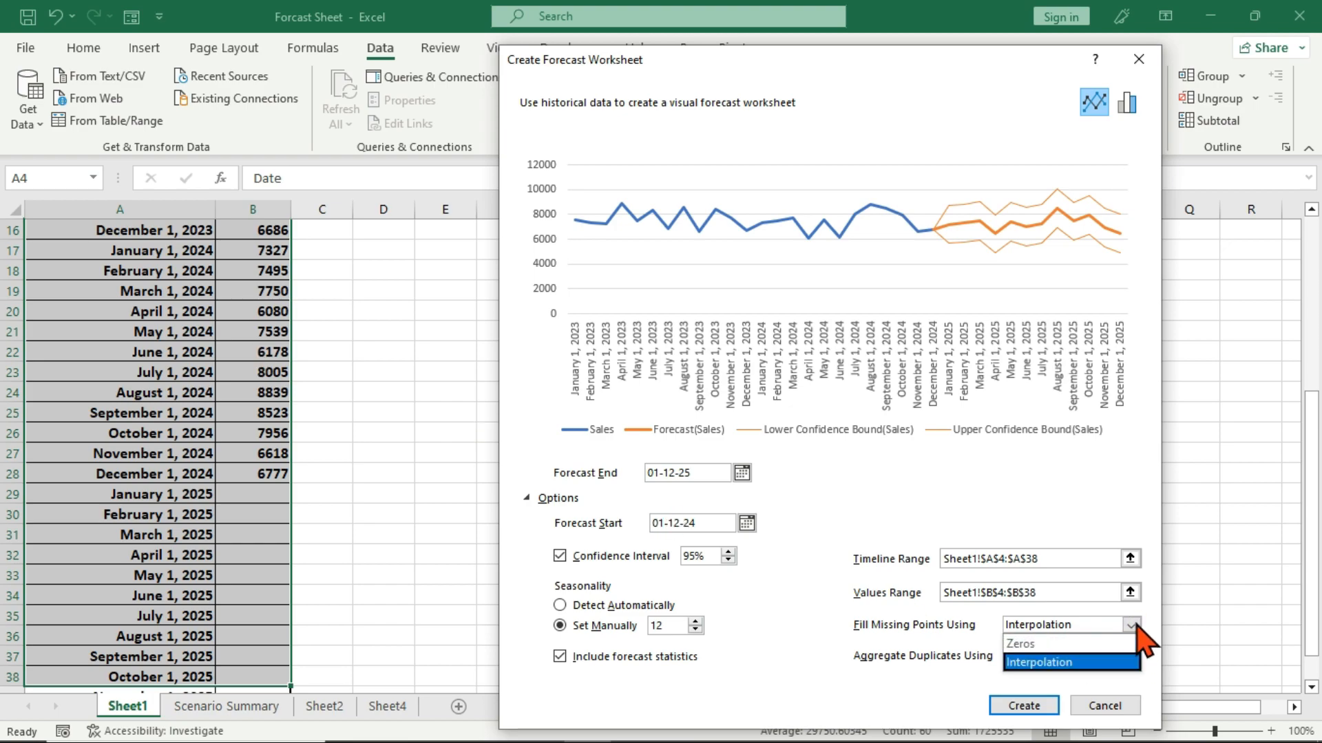
left_click(1027, 644)
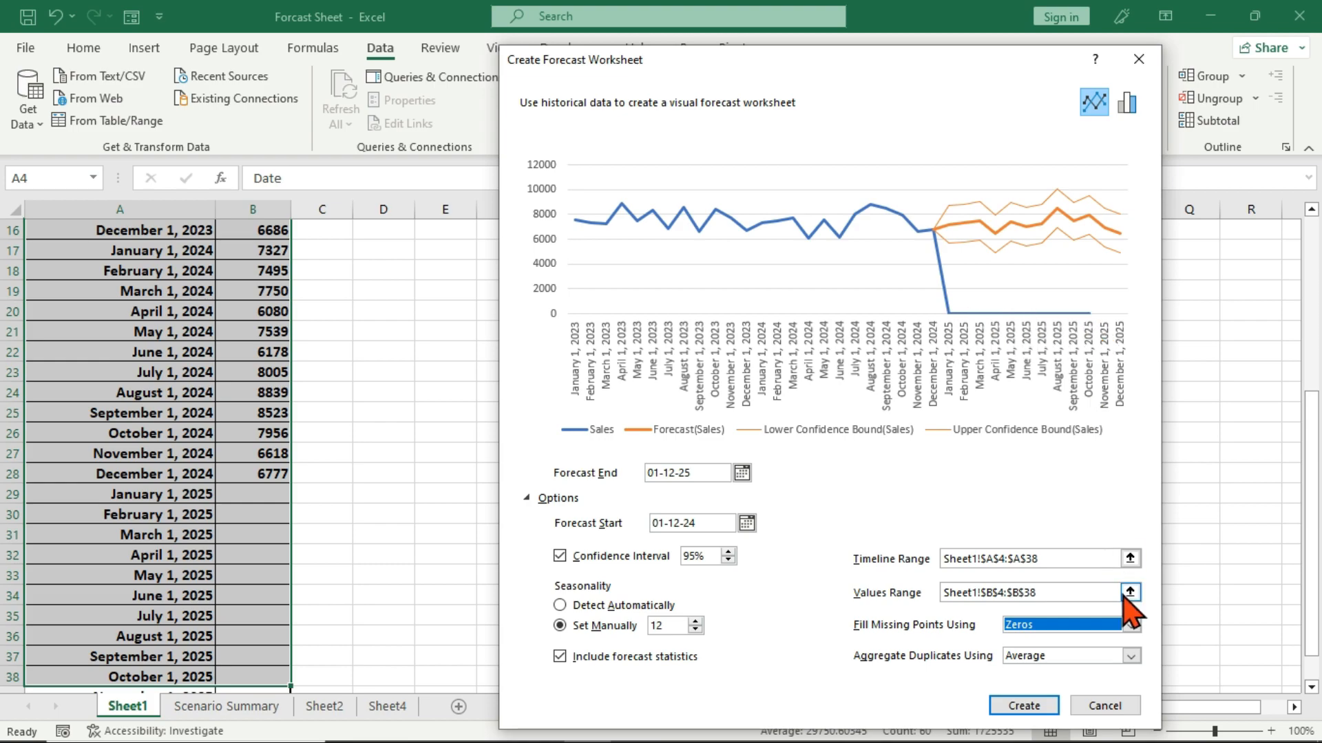
left_click(1131, 625)
left_click(1133, 662)
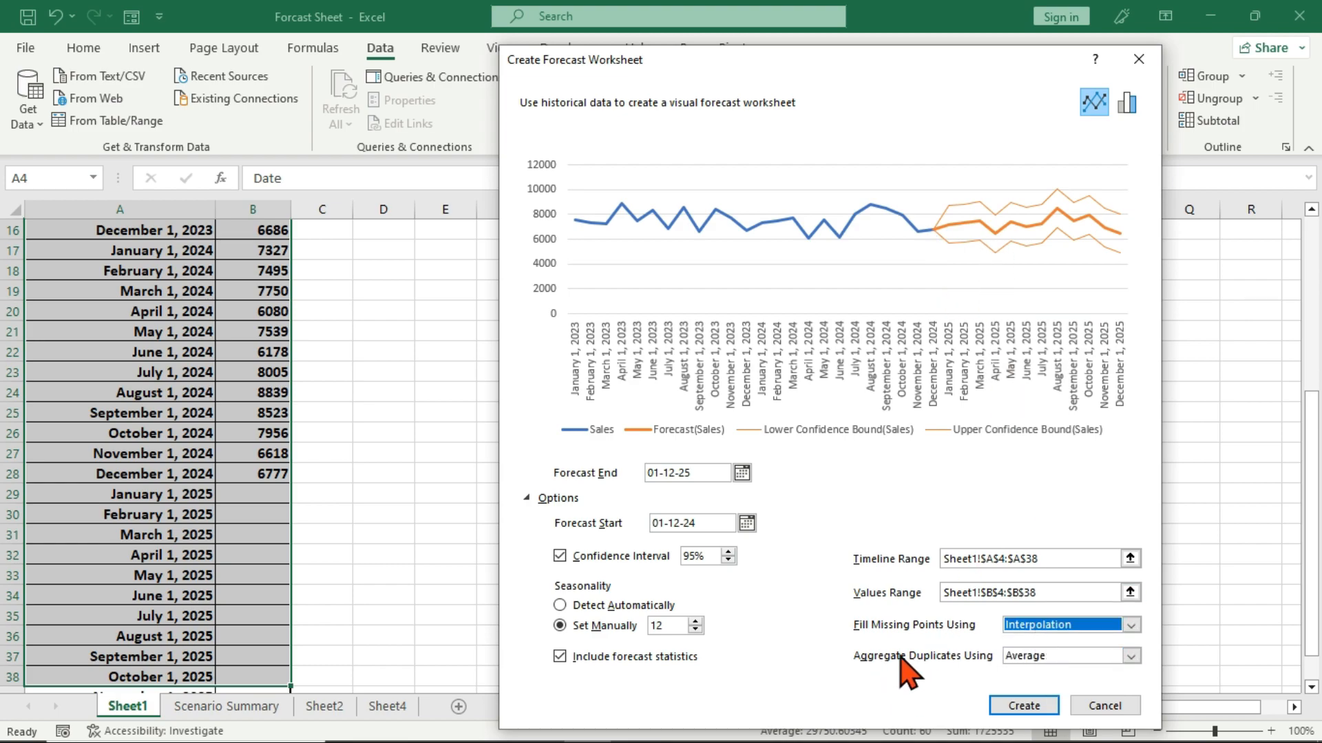
Keep Average for aggregating duplicates, create the forecast worksheet with the configured options, and dismiss its introductory notice.
left_click(1131, 656)
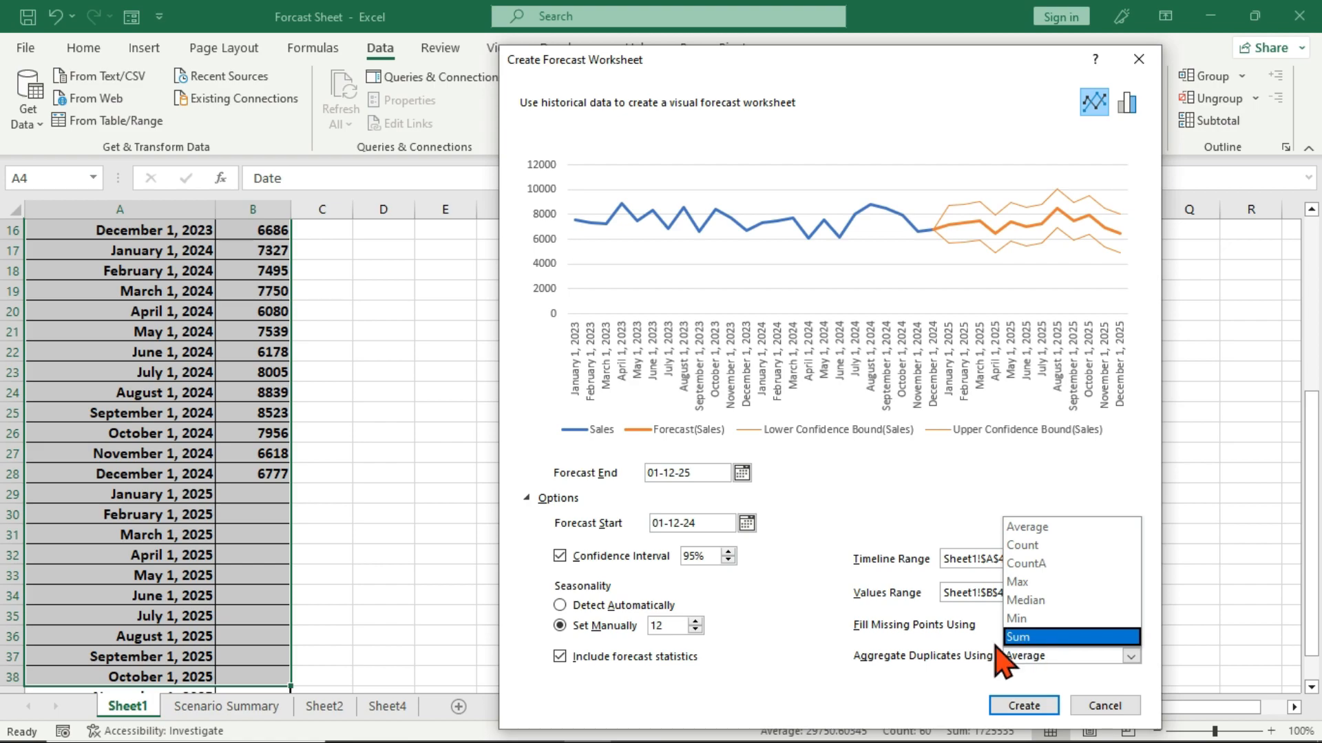
left_click(938, 659)
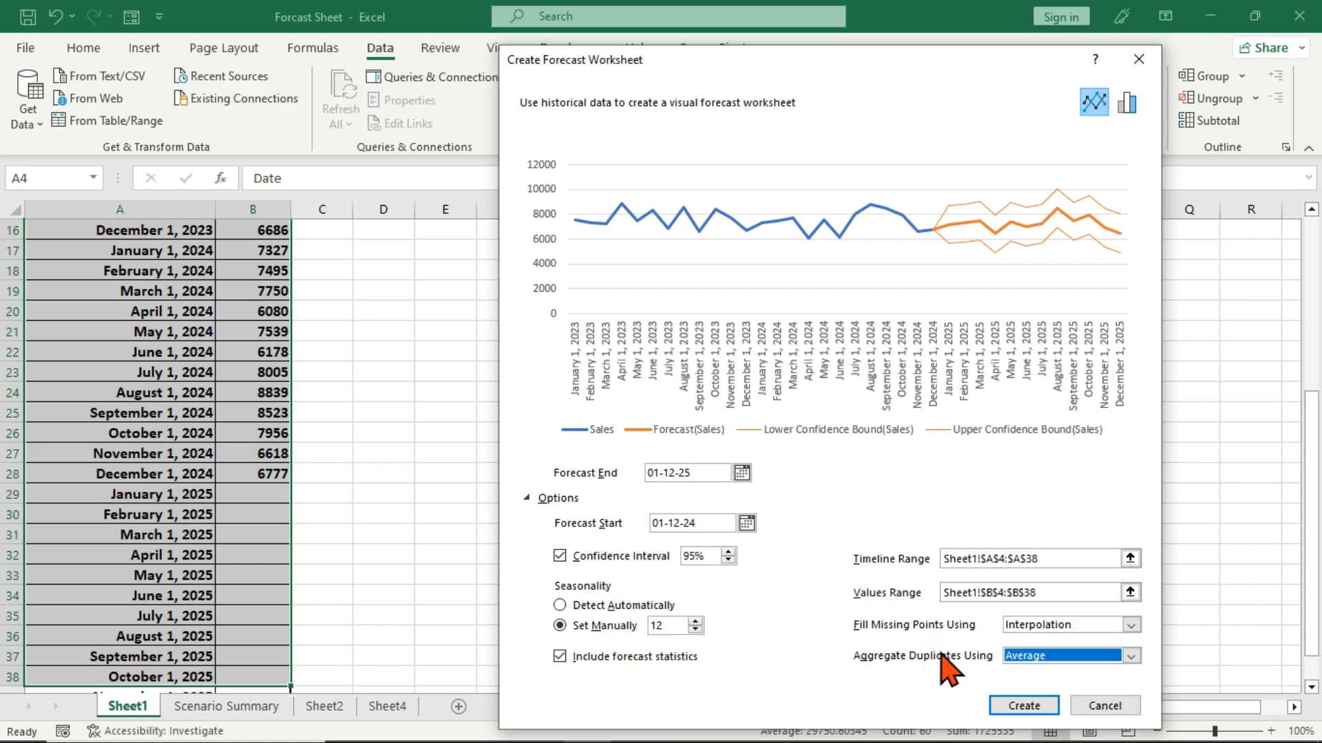
left_click(1024, 707)
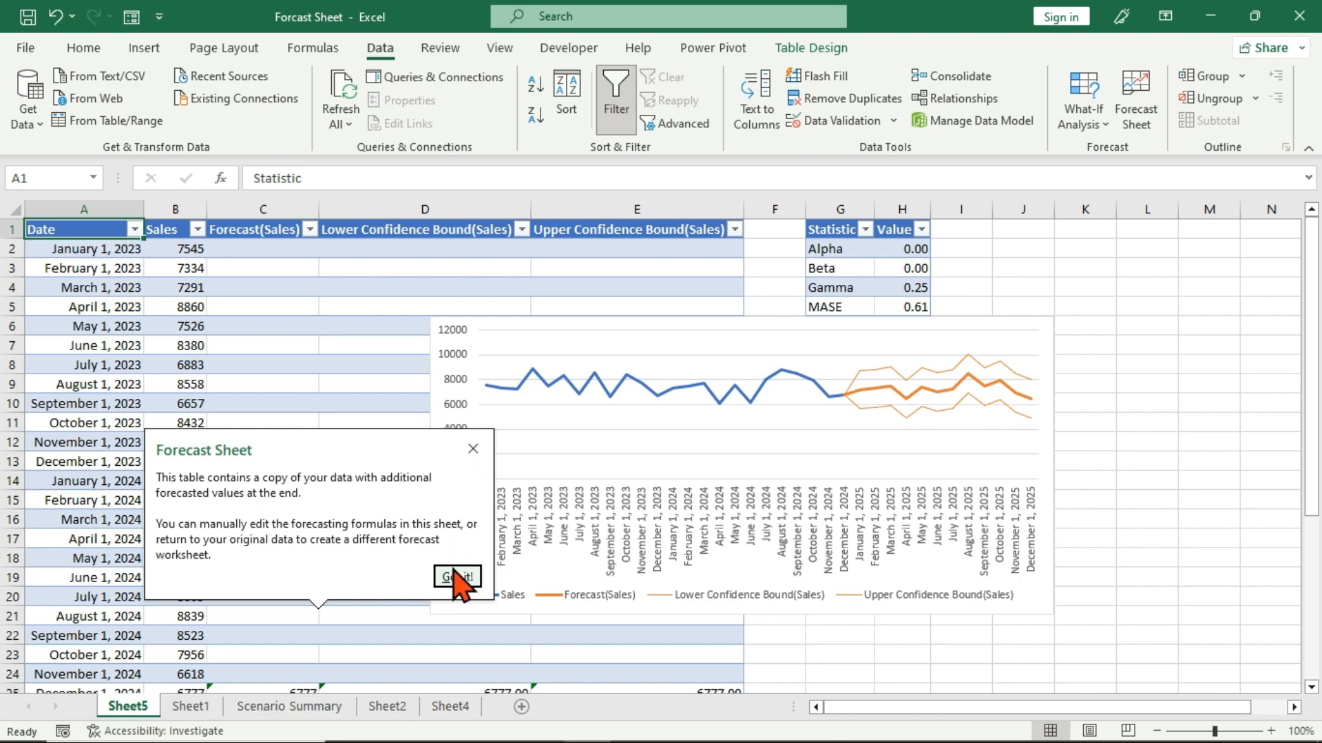
left_click(457, 577)
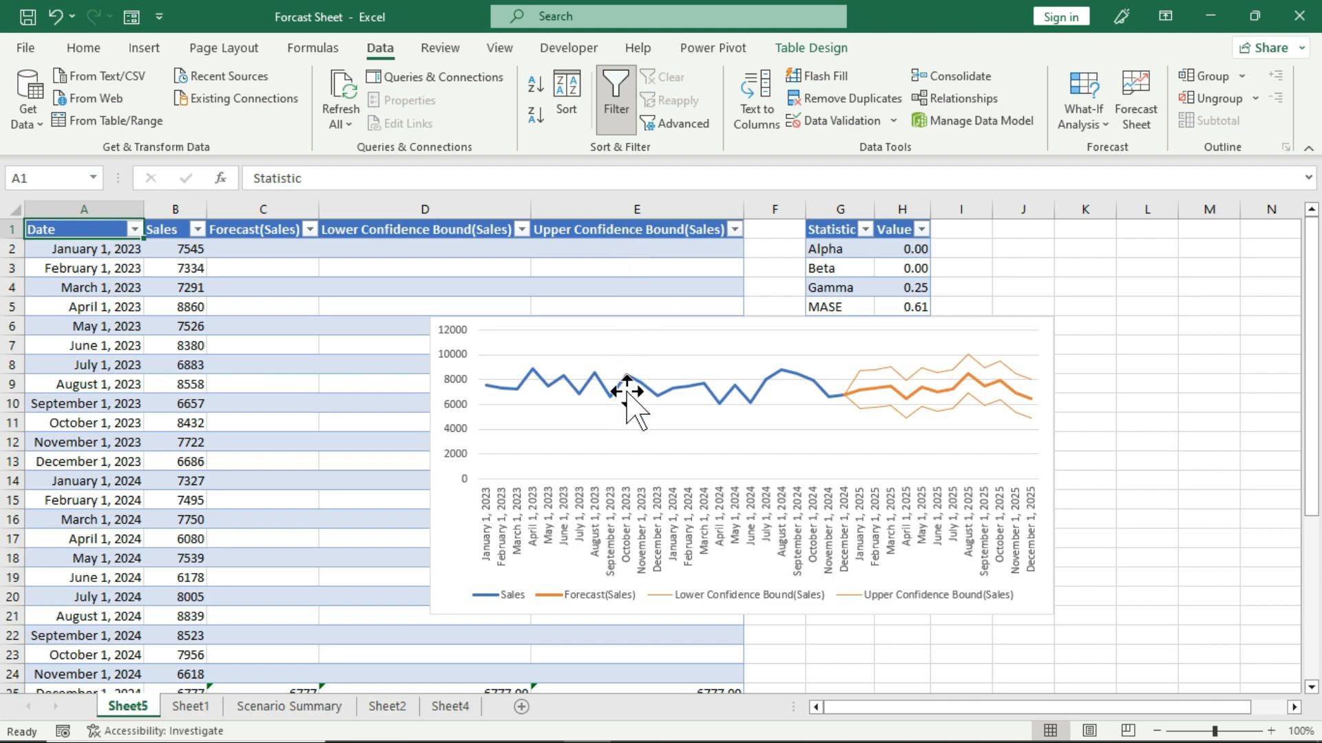
Move the forecast chart clear of the Lower Confidence Bound column, just below the SMAPE row of the statistics table.
left_click(729, 372)
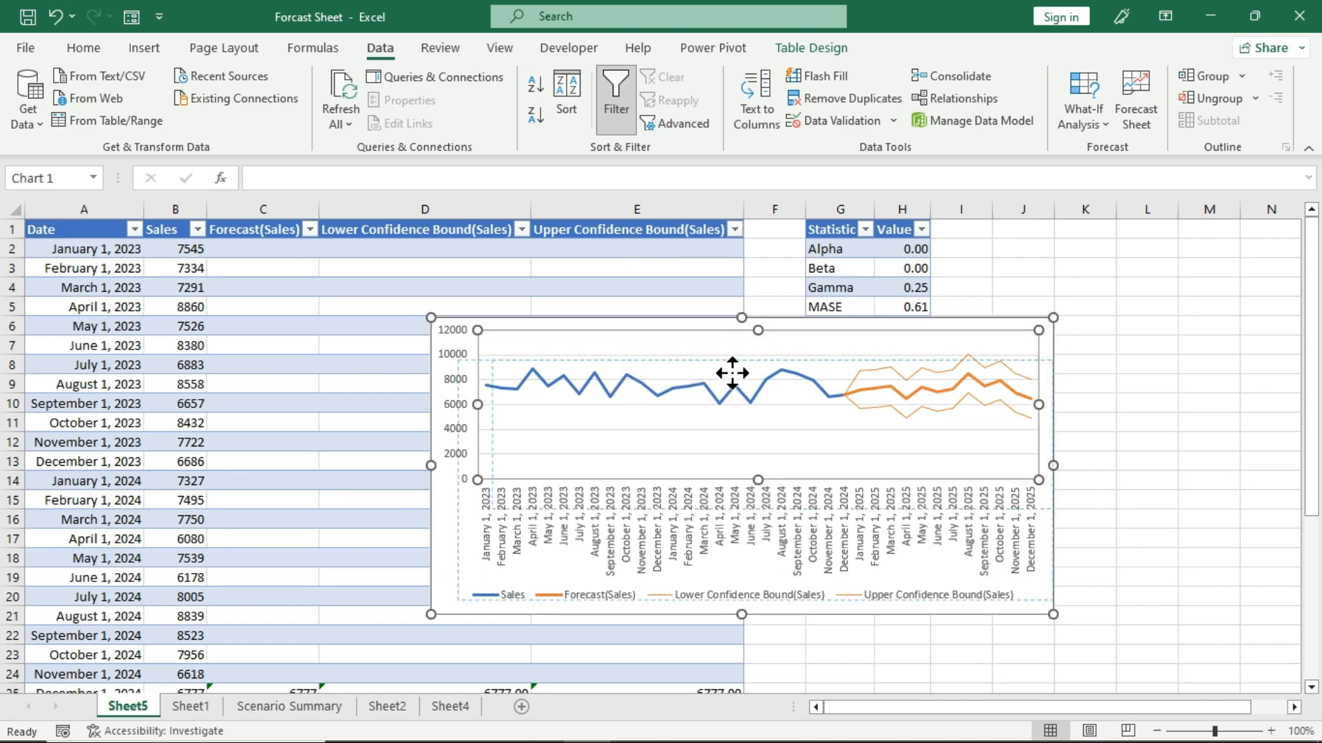
left_click_drag(791, 392, 898, 340)
Examine the forecast table's dates, sales, forecast values and lower and upper confidence bounds through December 2025, comparing them with the chart.
scroll(340, 443, "down", 4)
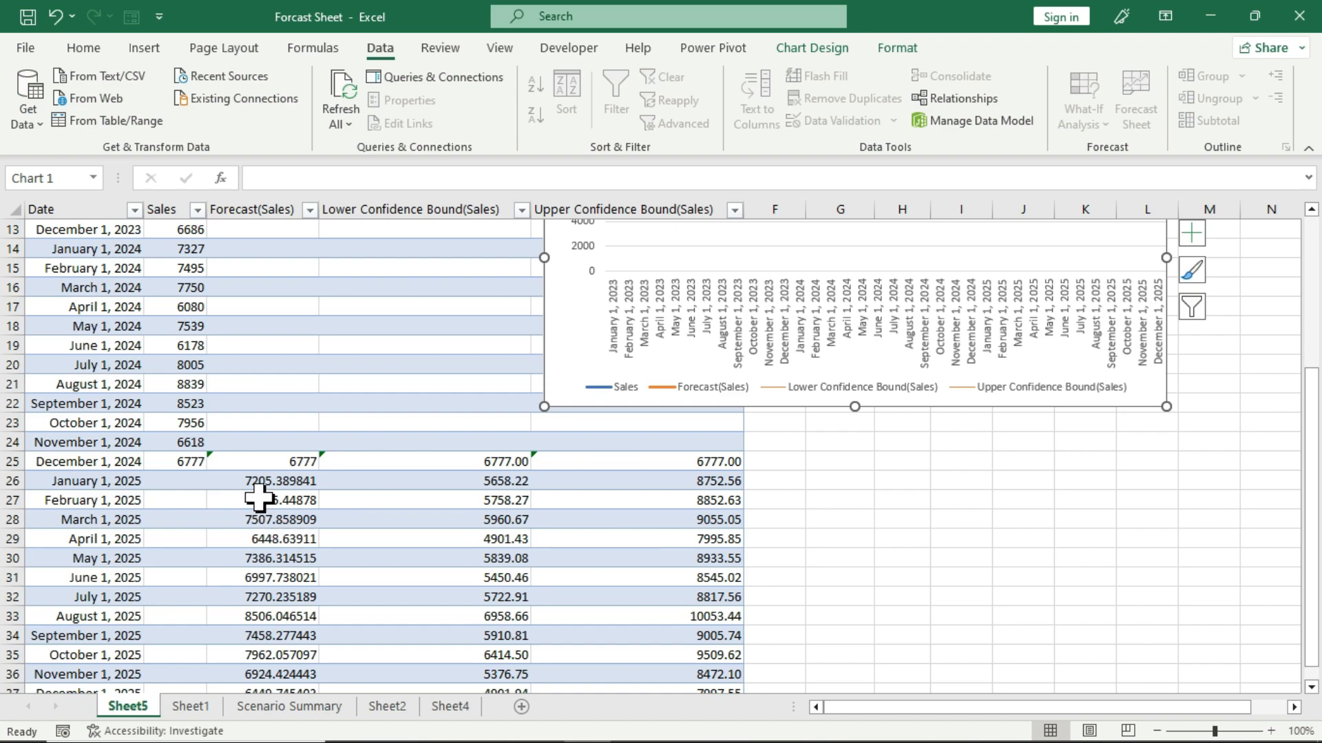
scroll(260, 482, "up", 4)
scroll(319, 440, "down", 3)
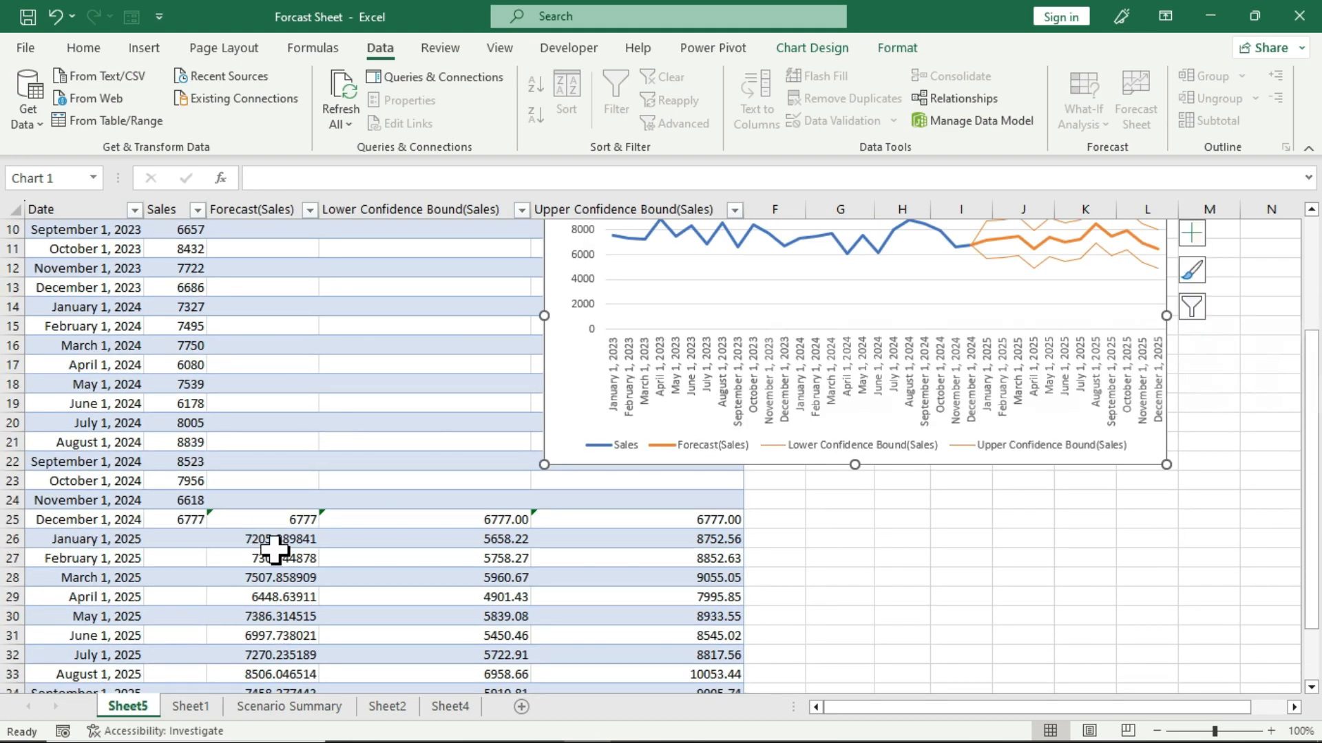
scroll(276, 555, "down", 2)
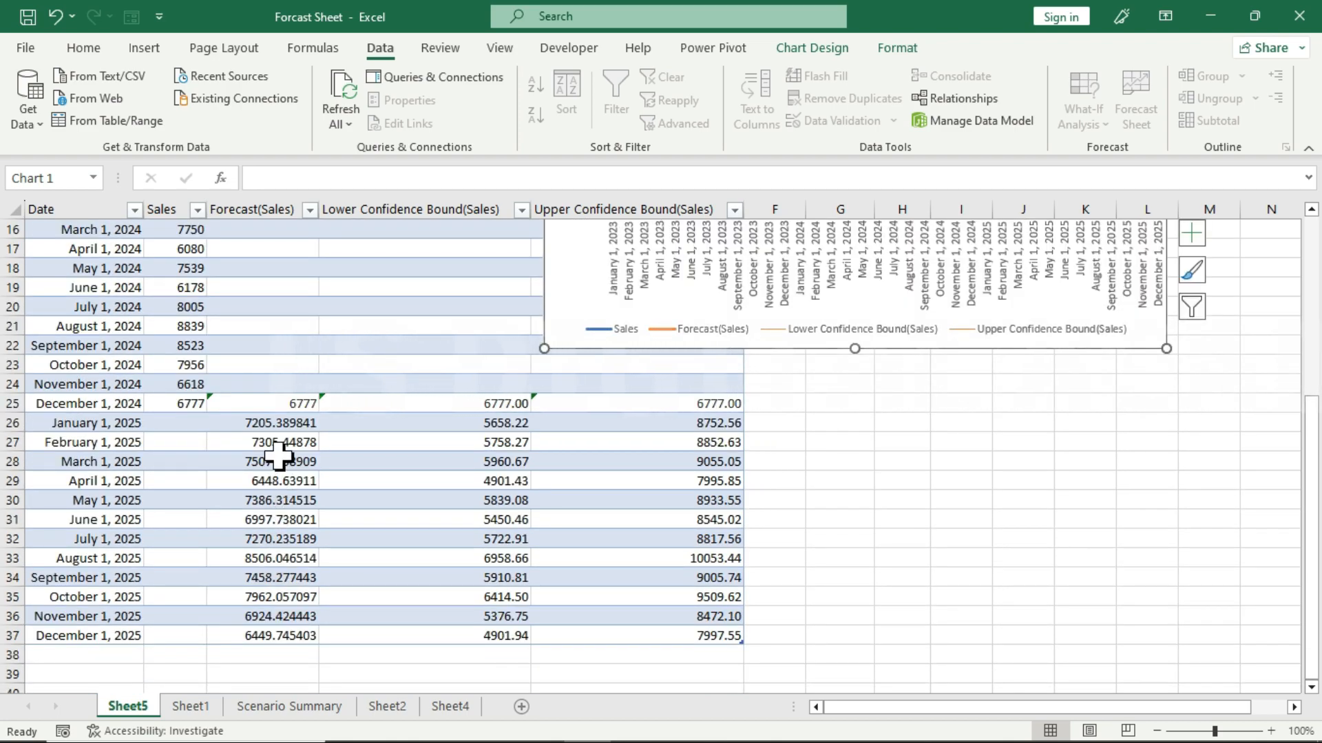
scroll(279, 454, "up", 5)
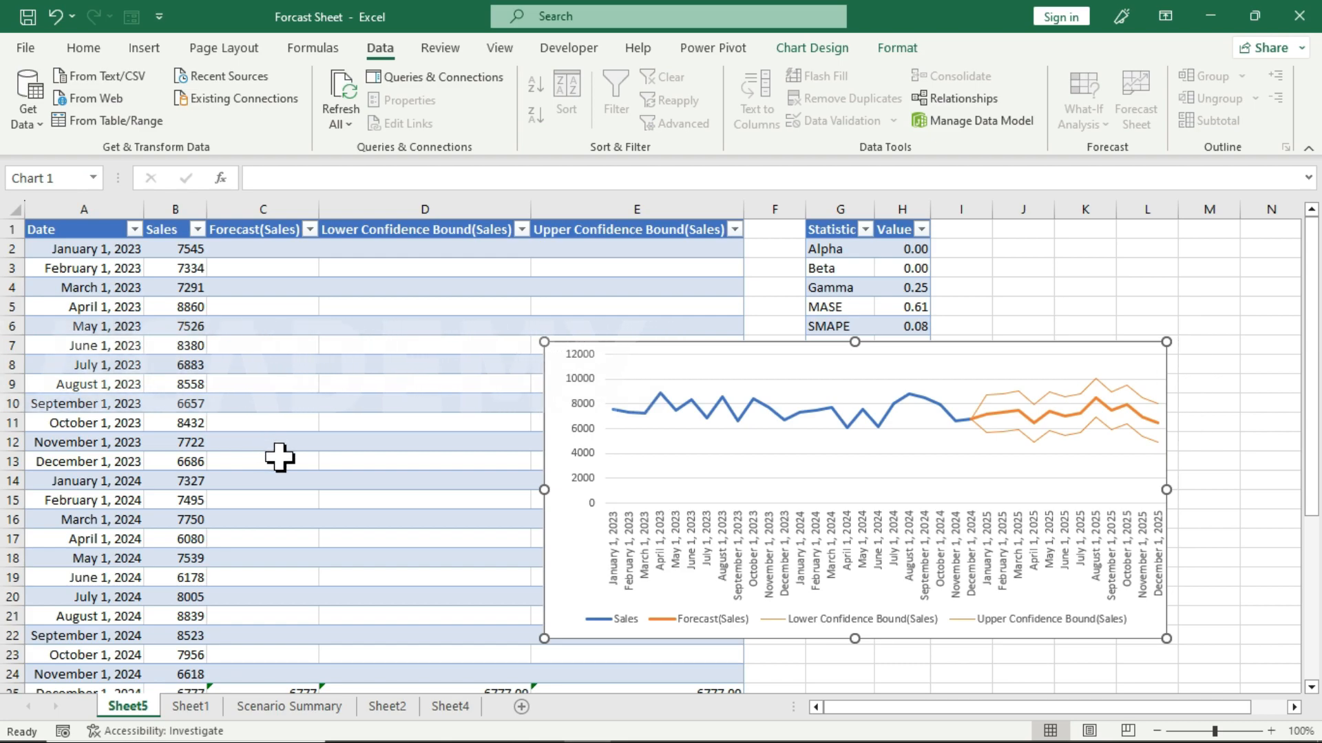
scroll(278, 455, "down", 2)
scroll(280, 457, "down", 2)
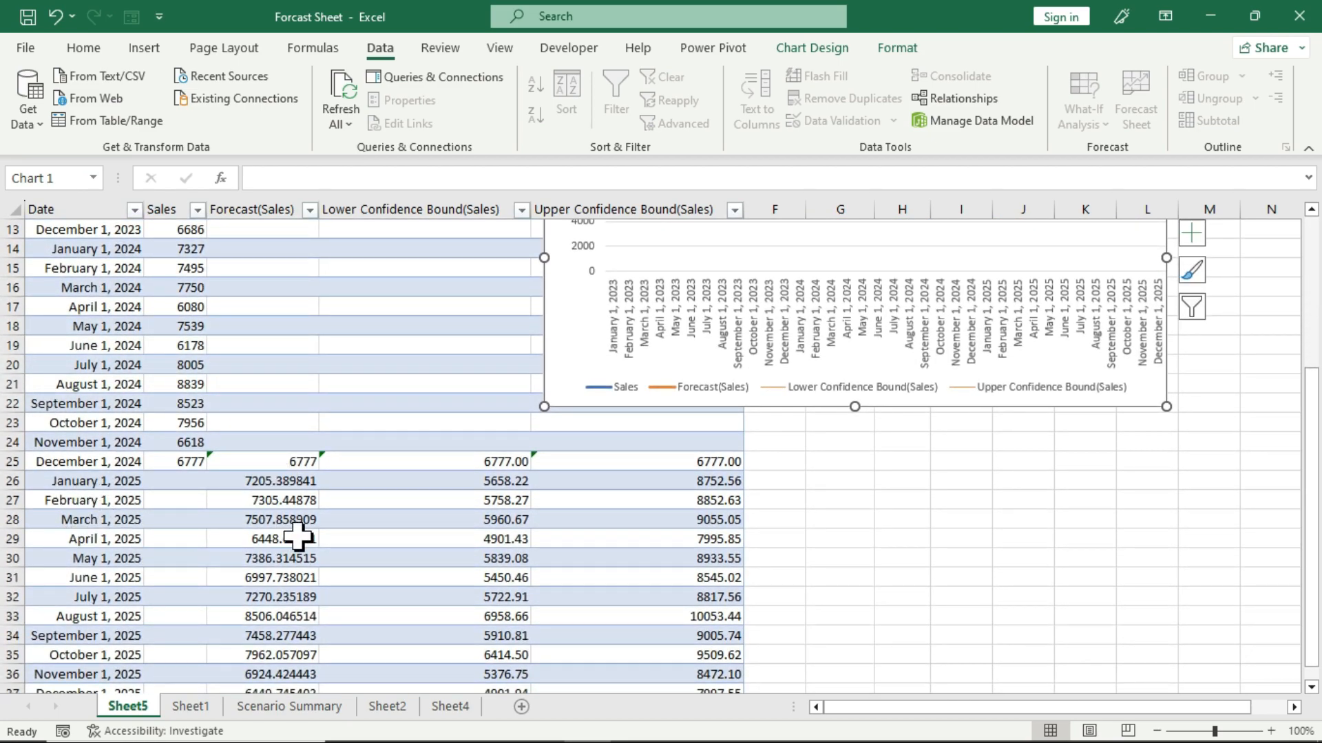
scroll(297, 537, "down", 1)
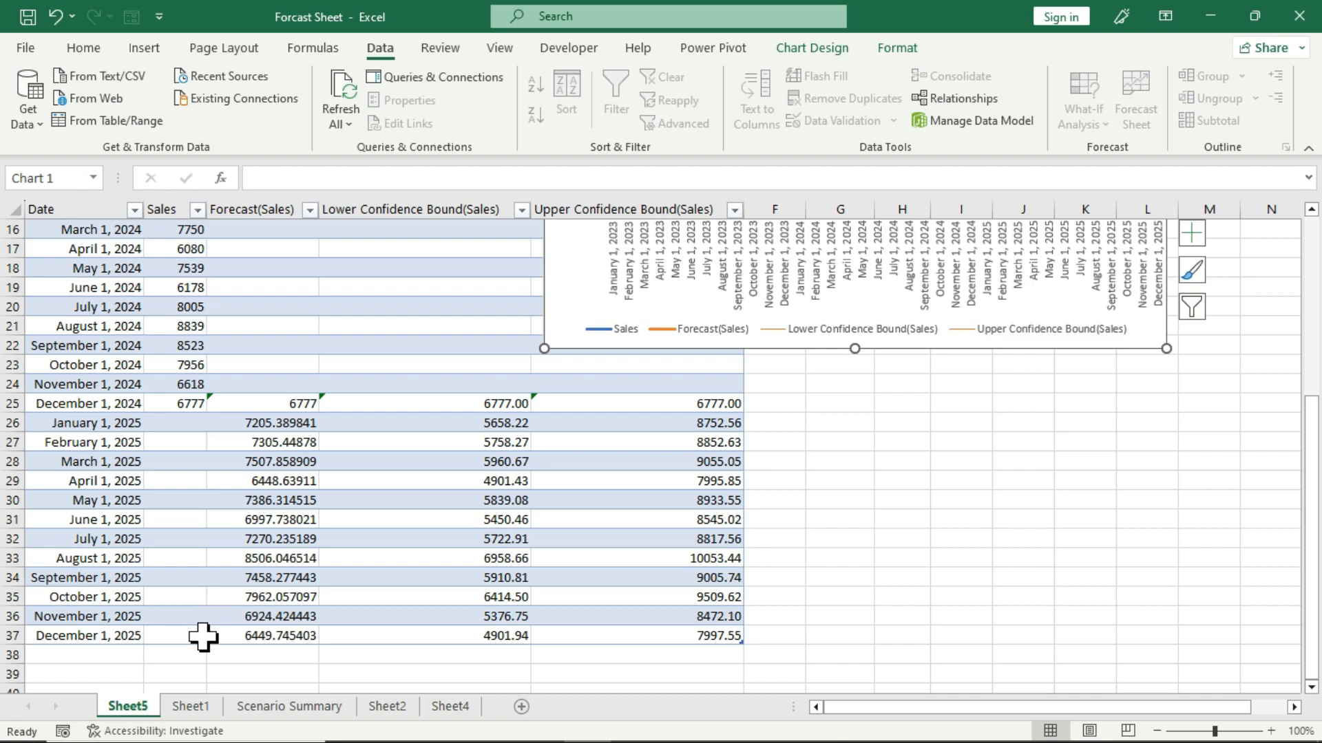
scroll(203, 637, "up", 2)
scroll(227, 548, "down", 2)
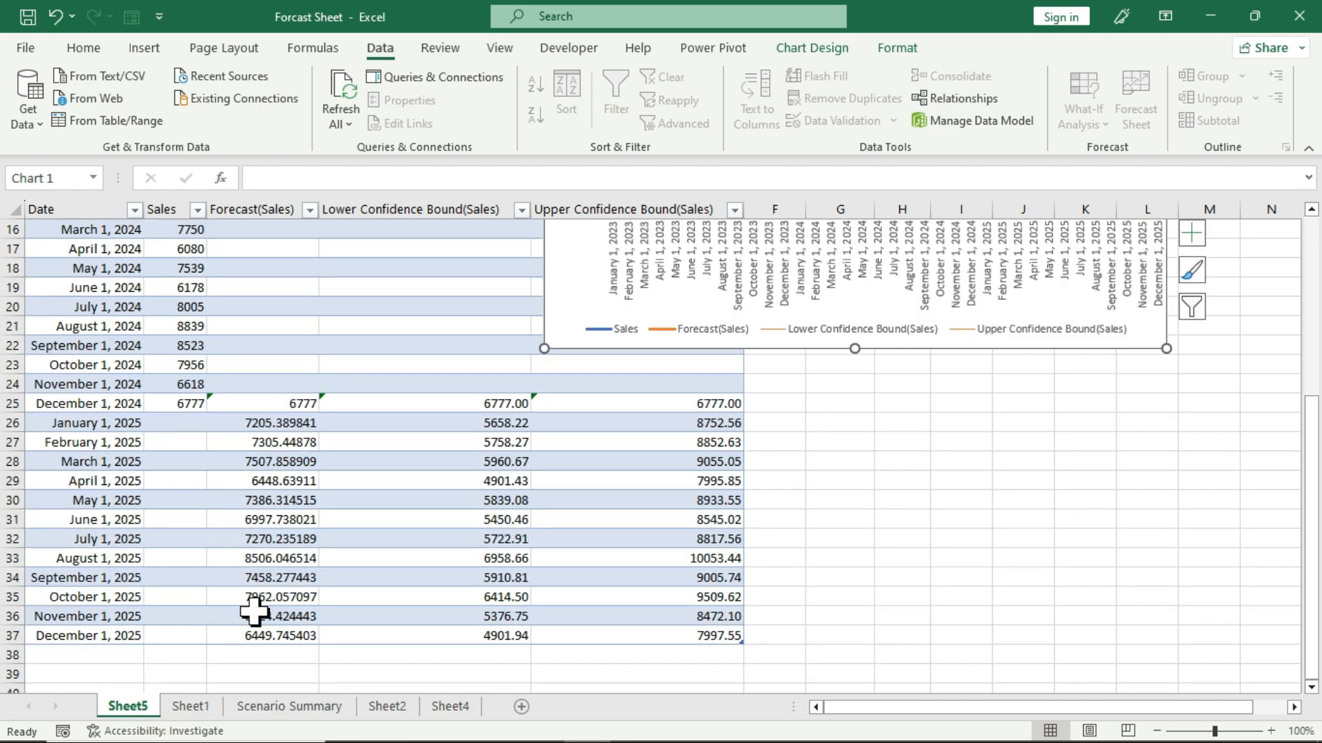
scroll(262, 599, "up", 3)
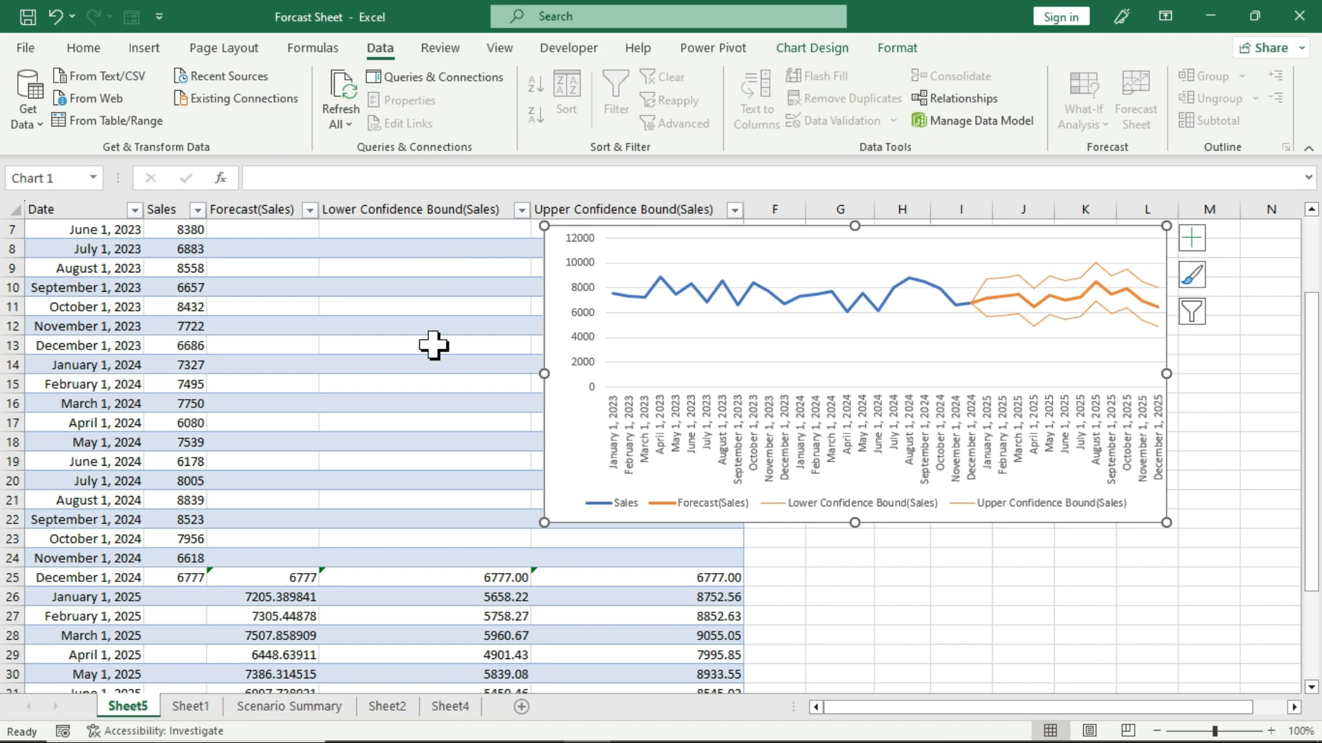
scroll(473, 571, "down", 1)
scroll(473, 571, "down", 2)
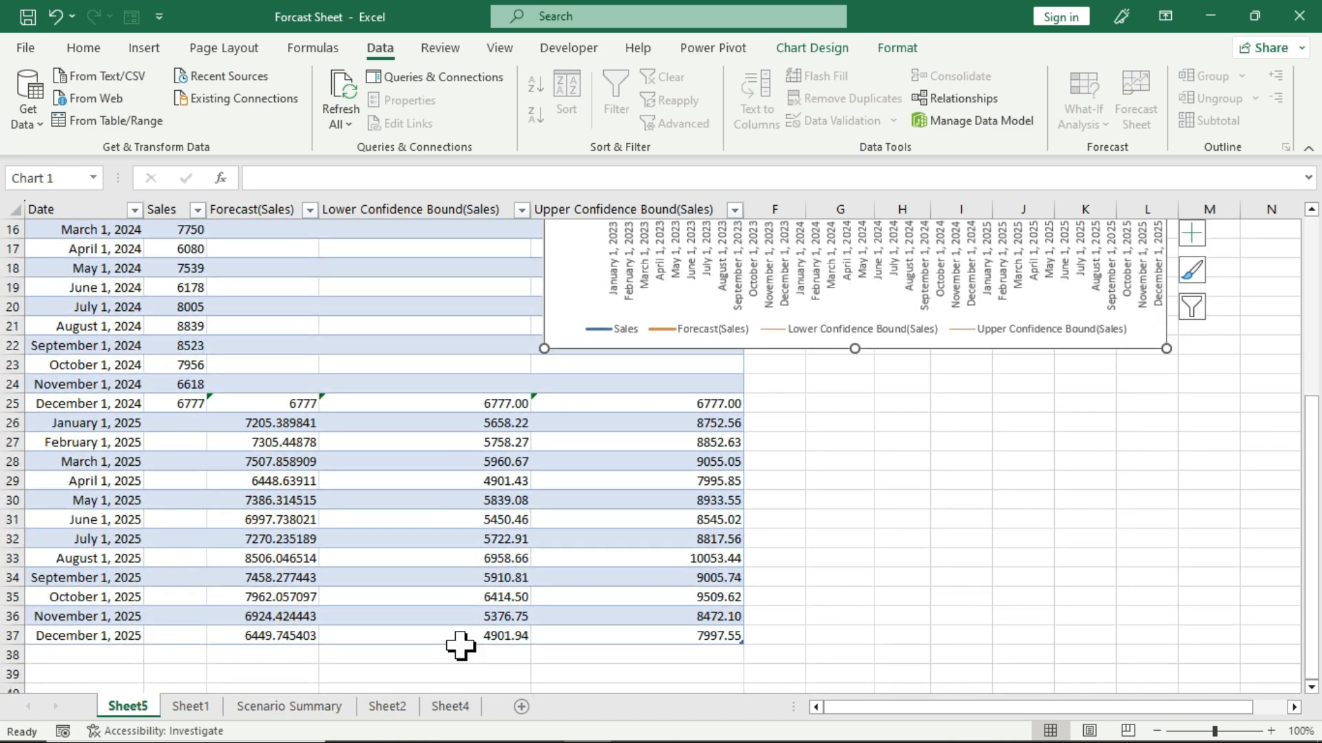
scroll(460, 646, "up", 4)
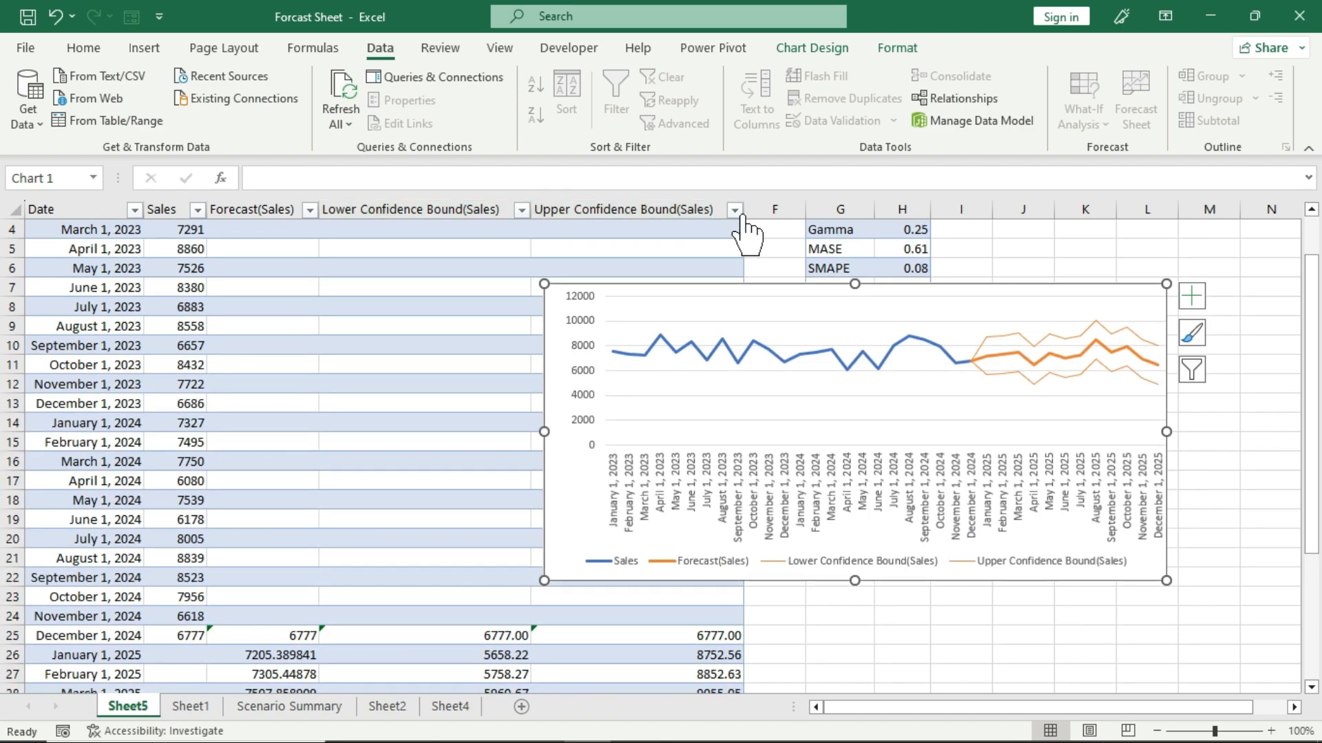
scroll(643, 640, "down", 2)
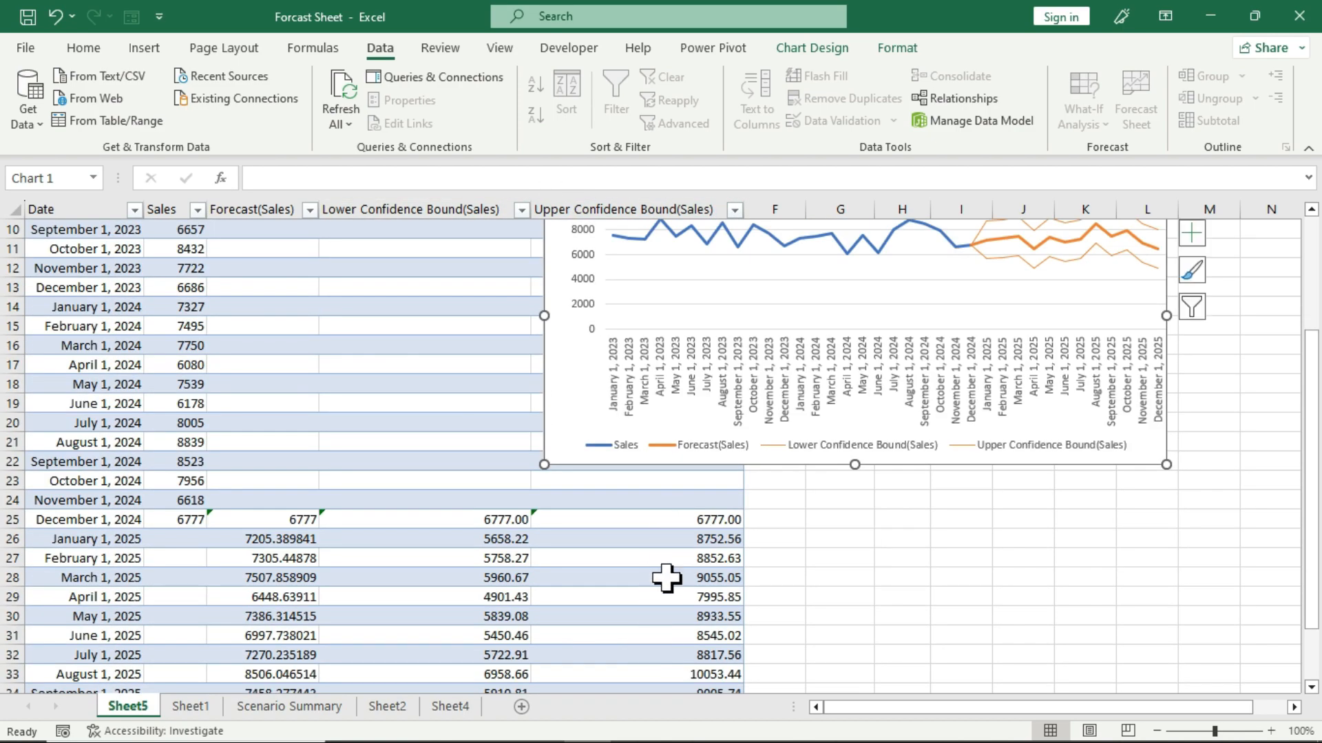
scroll(667, 617, "down", 2)
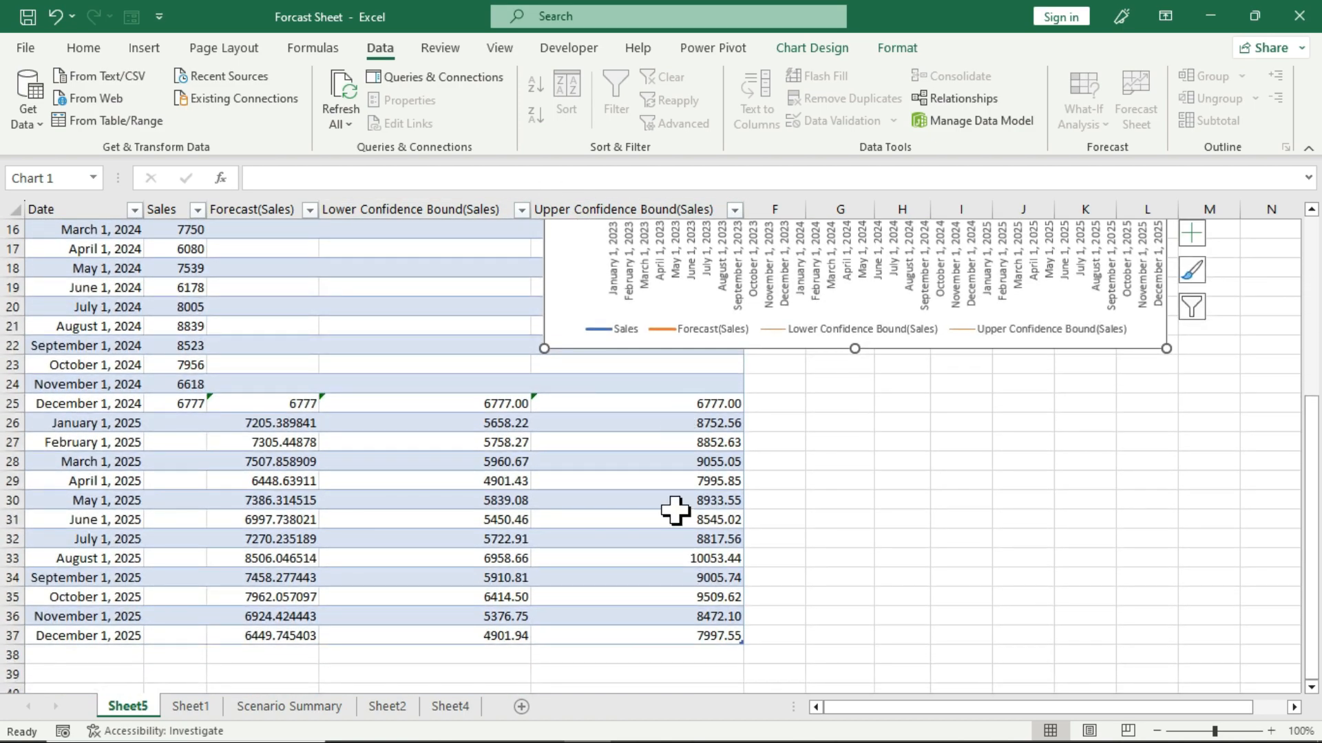
scroll(673, 623, "up", 5)
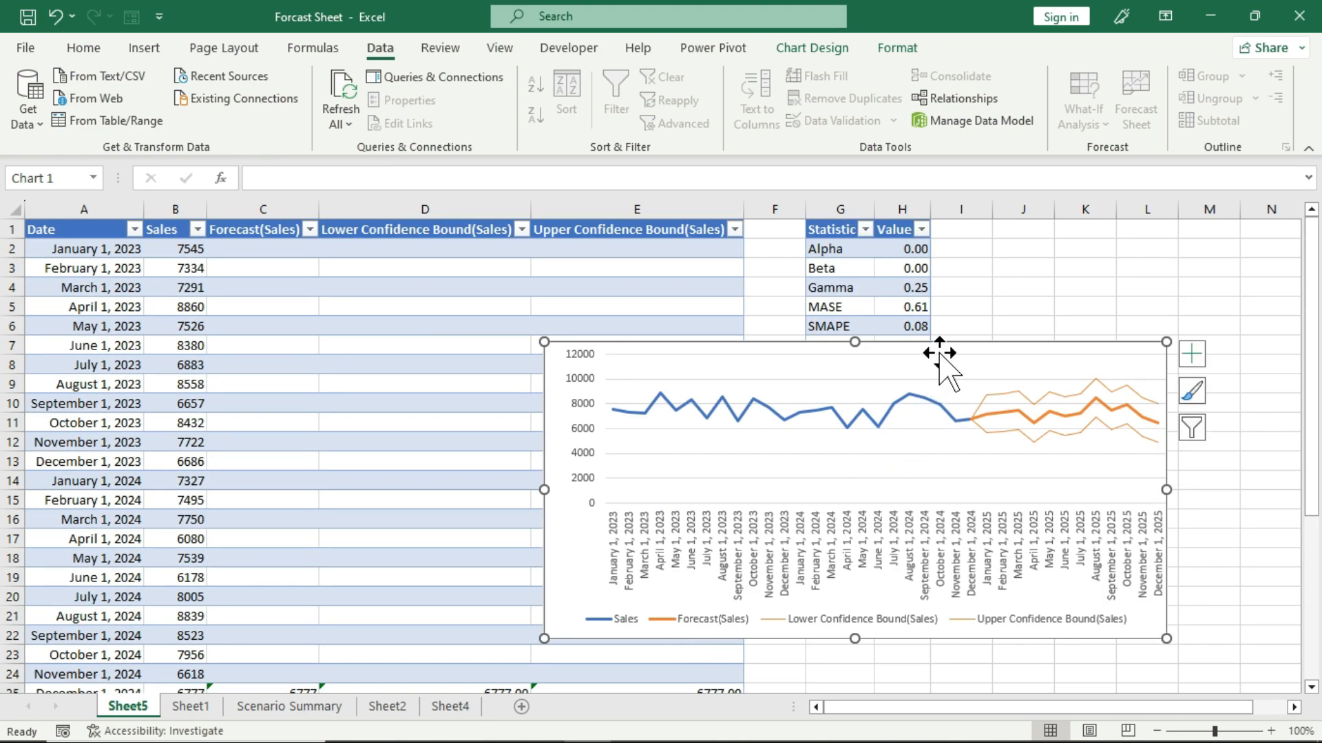
Move the chart below the statistics table to view all the forecast statistics, and move it back up beside the sales data.
left_click_drag(951, 339, 928, 471)
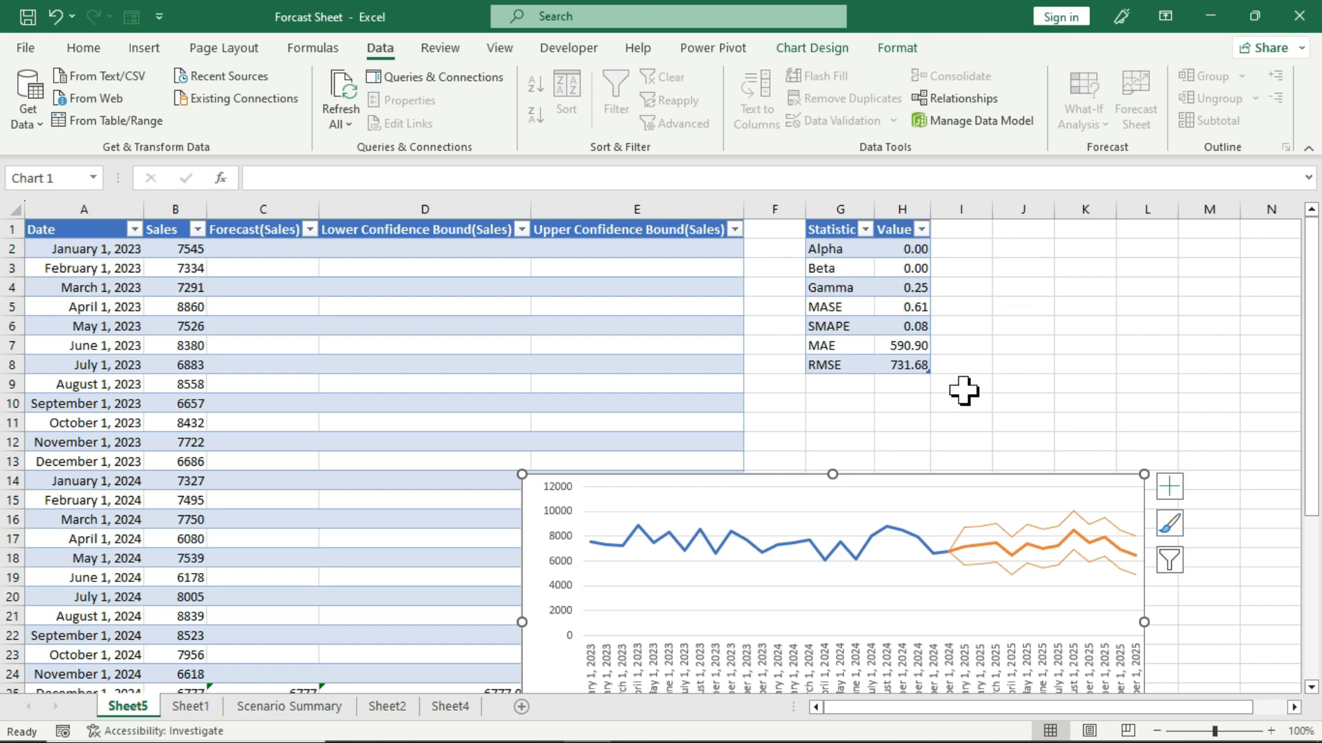
left_click_drag(954, 478, 1005, 333)
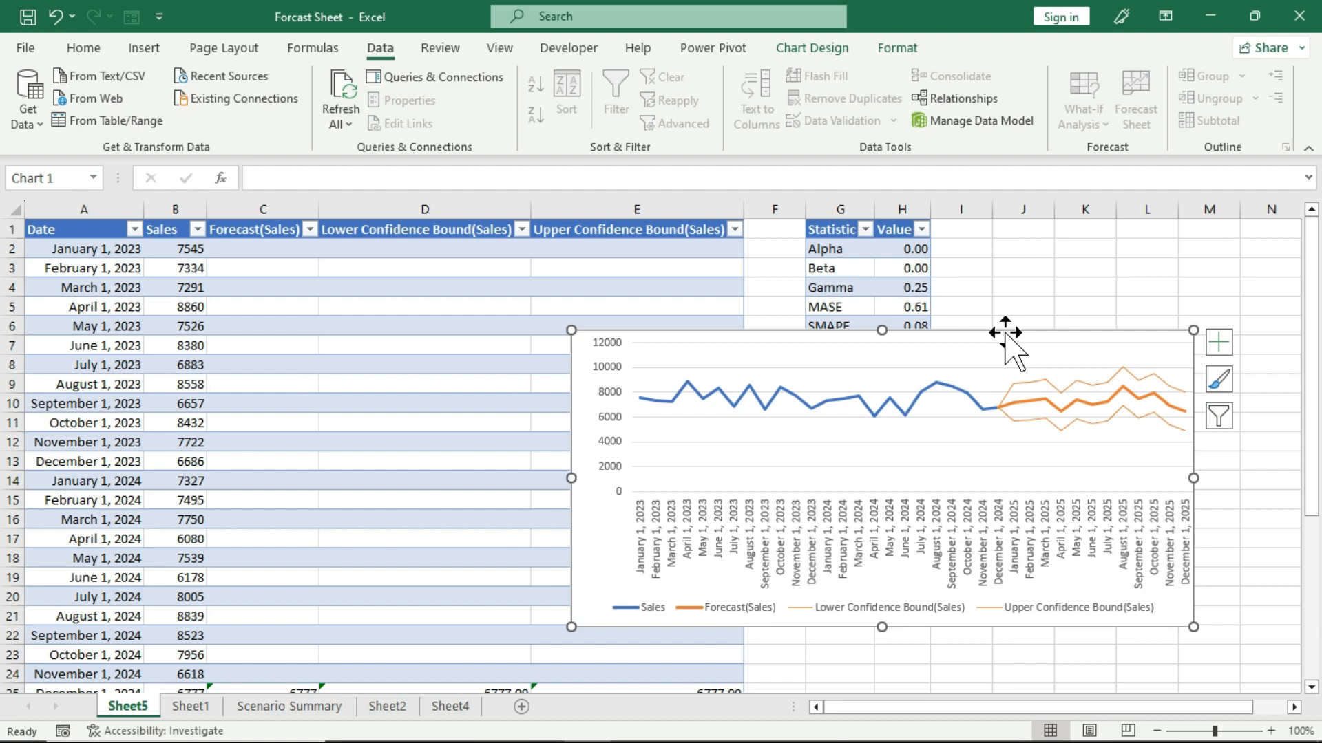
left_click(1026, 287)
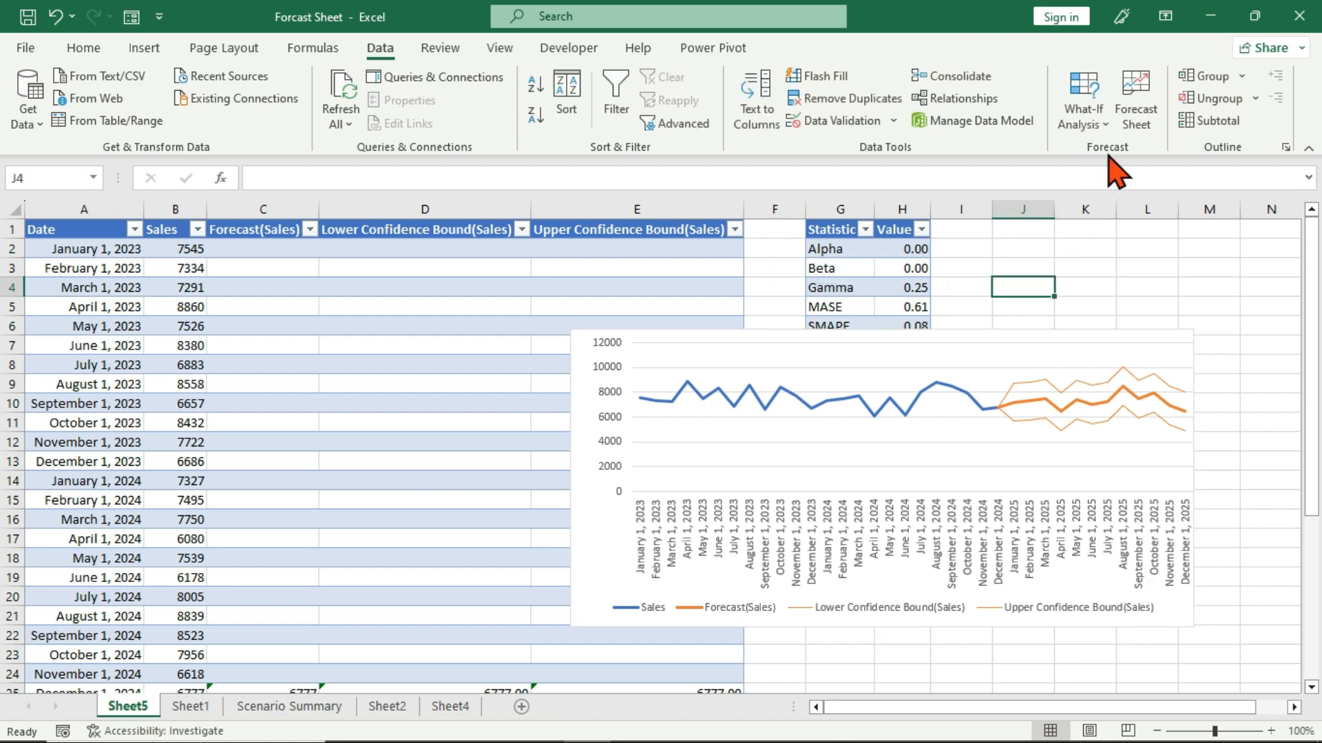
left_click(1086, 124)
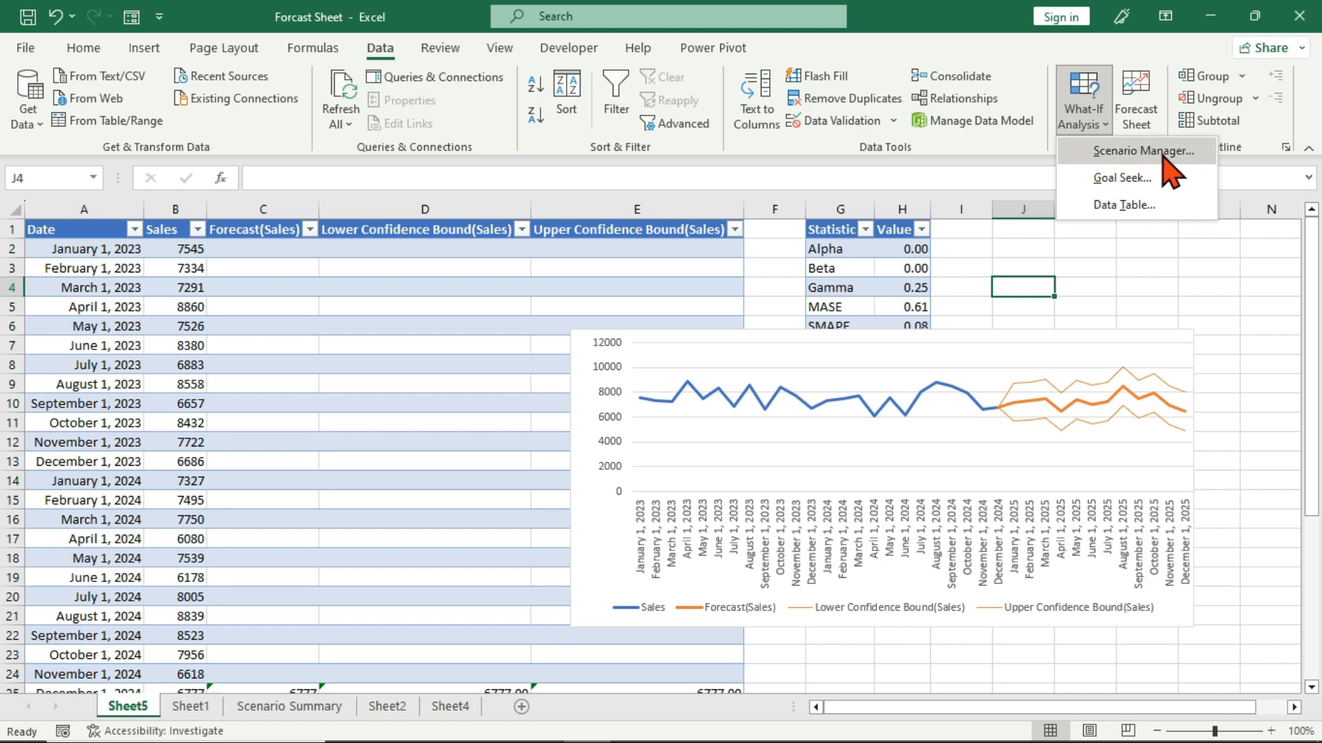
left_click(1097, 270)
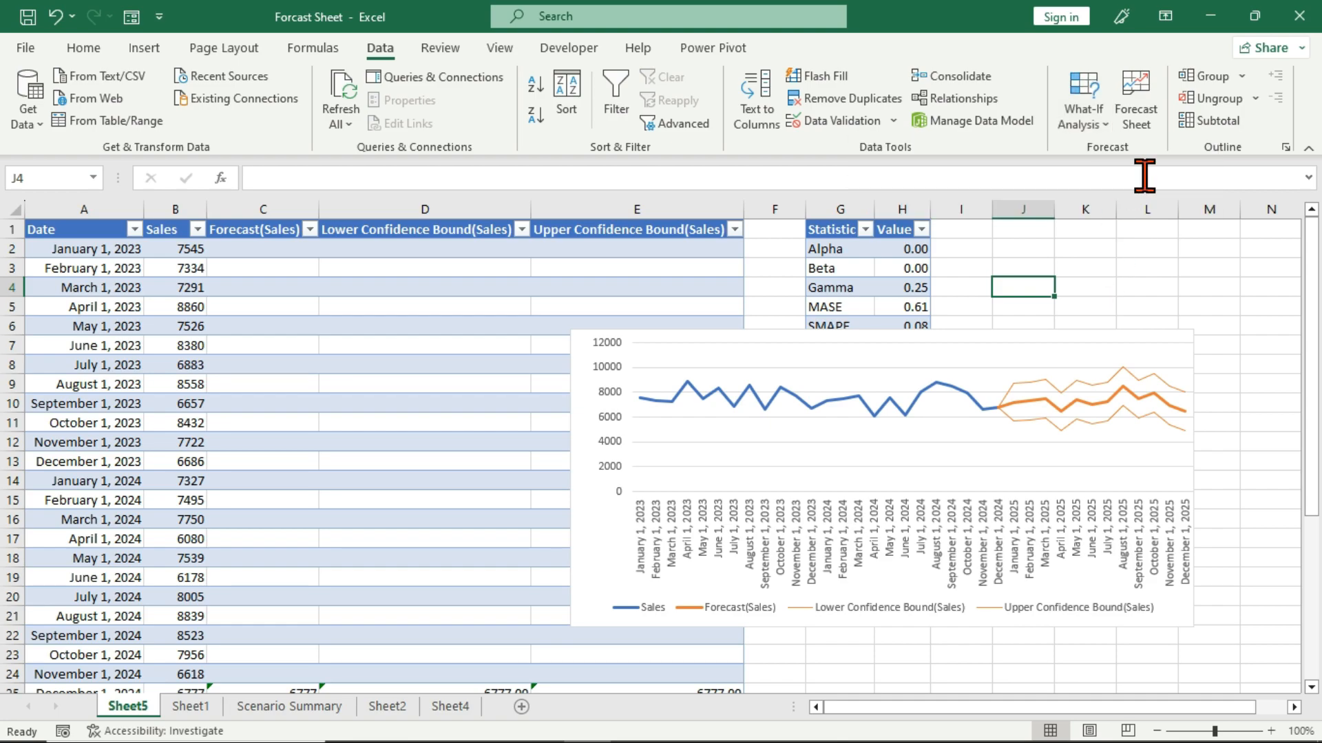